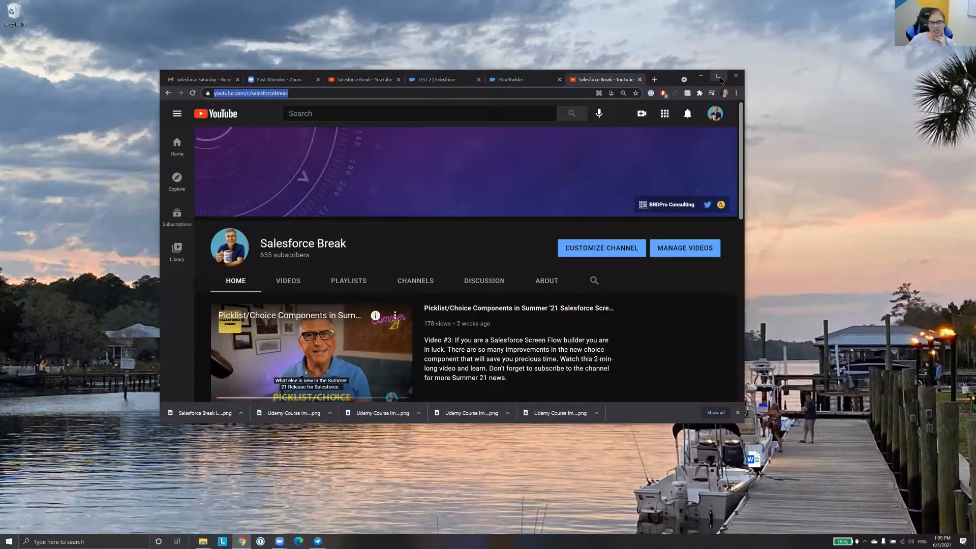
Close the two Salesforce Break YouTube tabs and the old Flow Builder tab, keeping the TEST 2 opportunity open in a maximized window
click(718, 76)
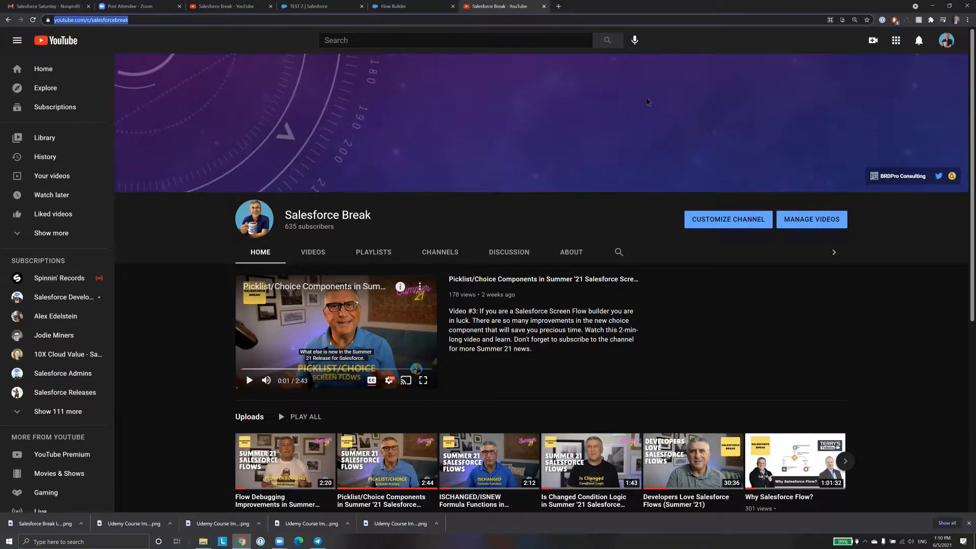
key(super+Down)
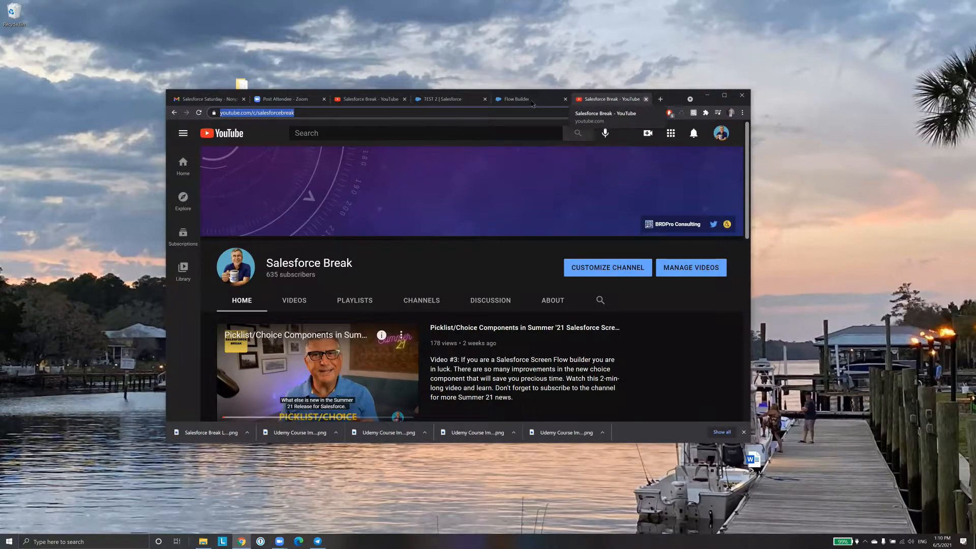
click(646, 100)
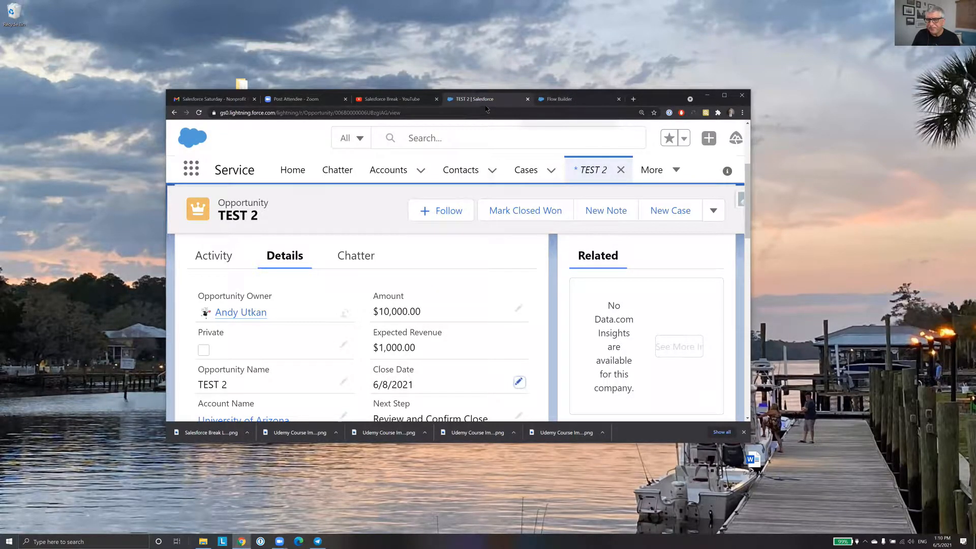
click(378, 100)
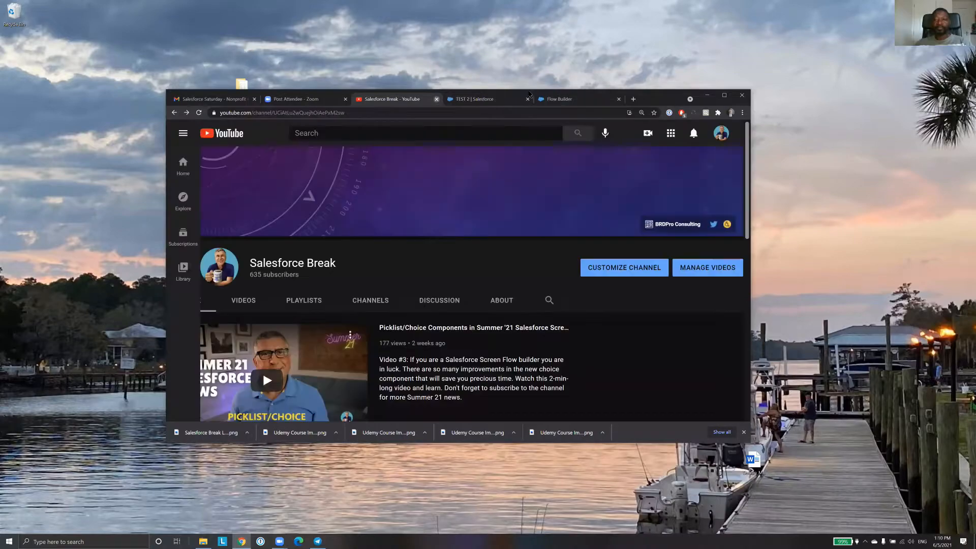
click(436, 99)
click(502, 102)
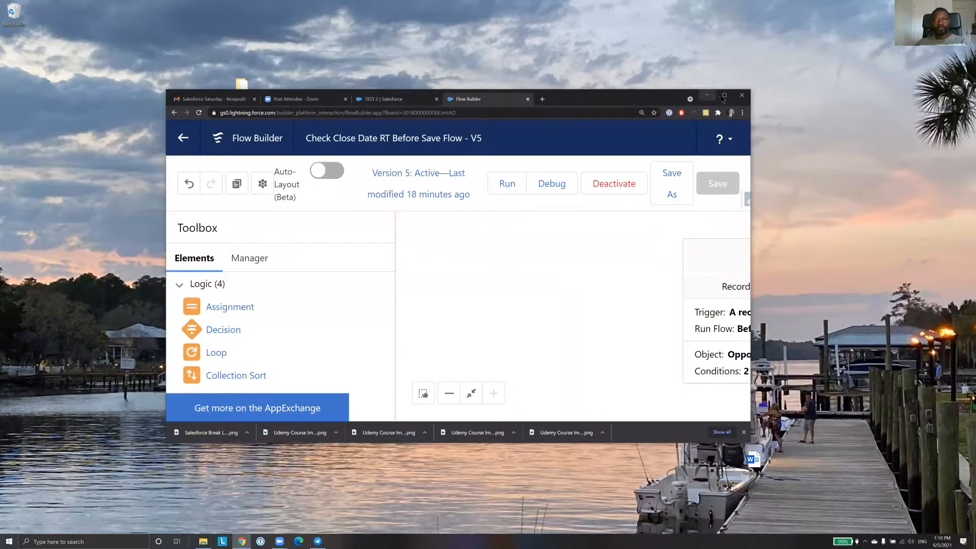
click(528, 99)
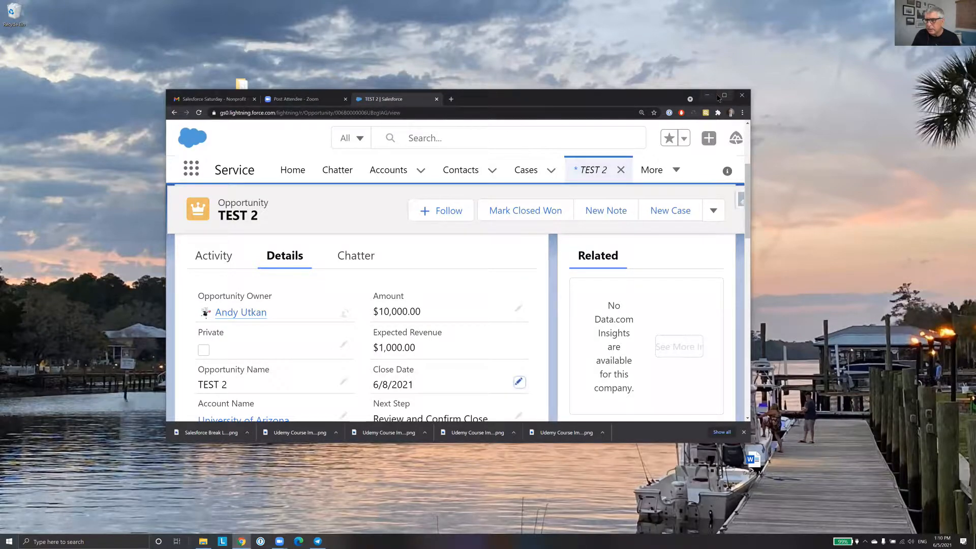
key(super+Up)
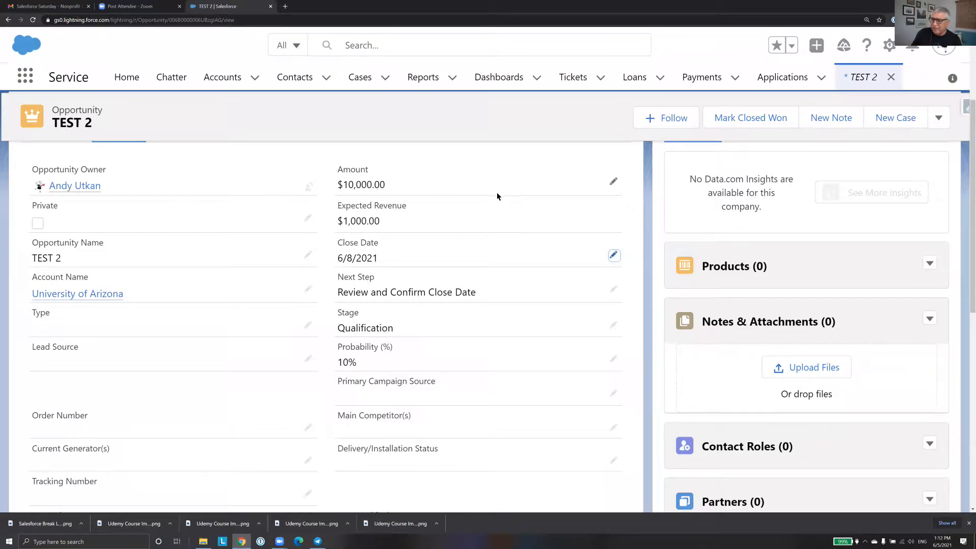
Examine the TEST 2 opportunity's header, stage path and details, highlighting the text in the Next Step field
scroll(496, 196, up, 3)
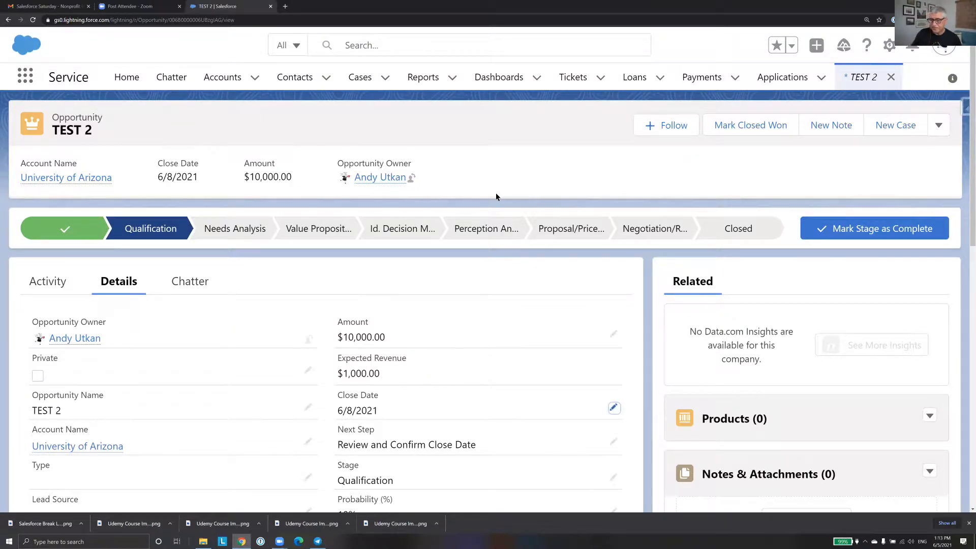
scroll(494, 177, down, 3)
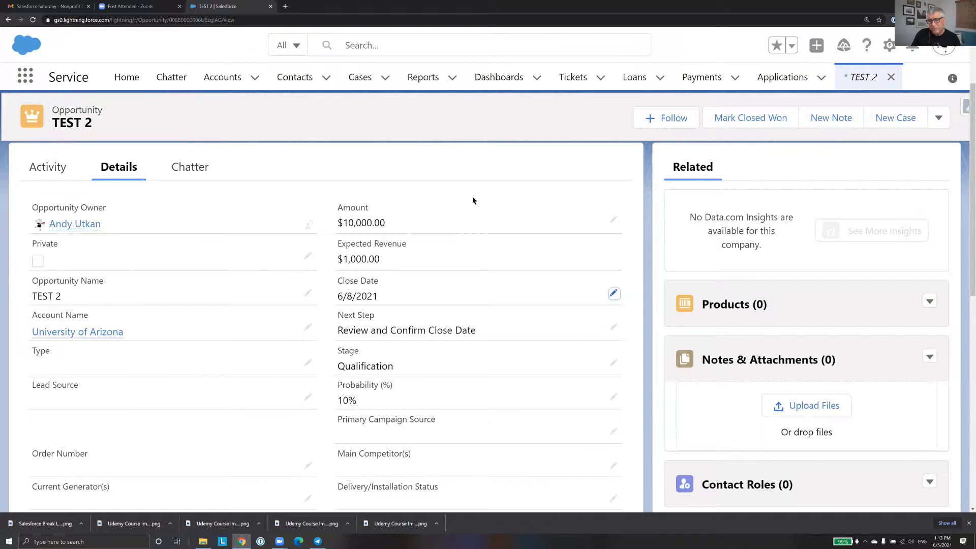
scroll(471, 197, up, 3)
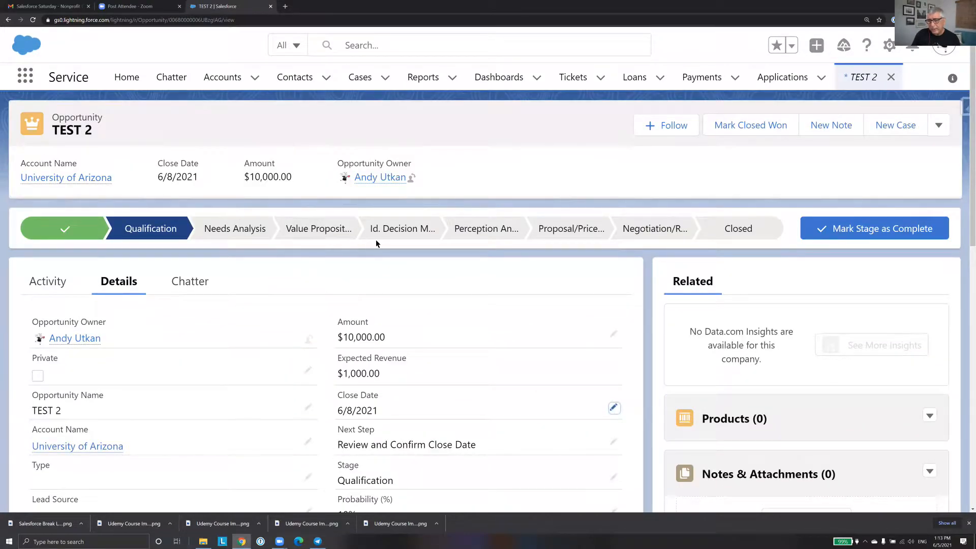
scroll(376, 239, down, 3)
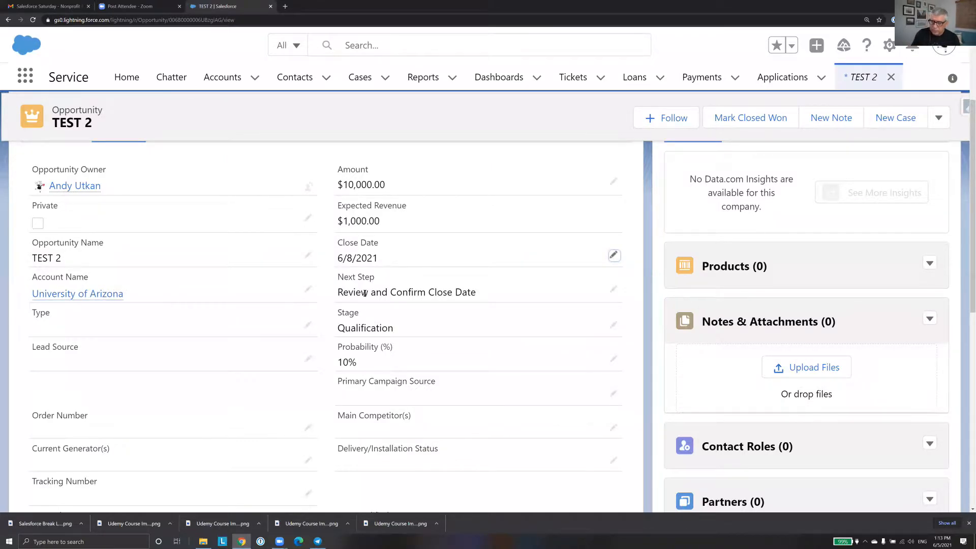
double_click(340, 293)
drag(406, 293, 475, 298)
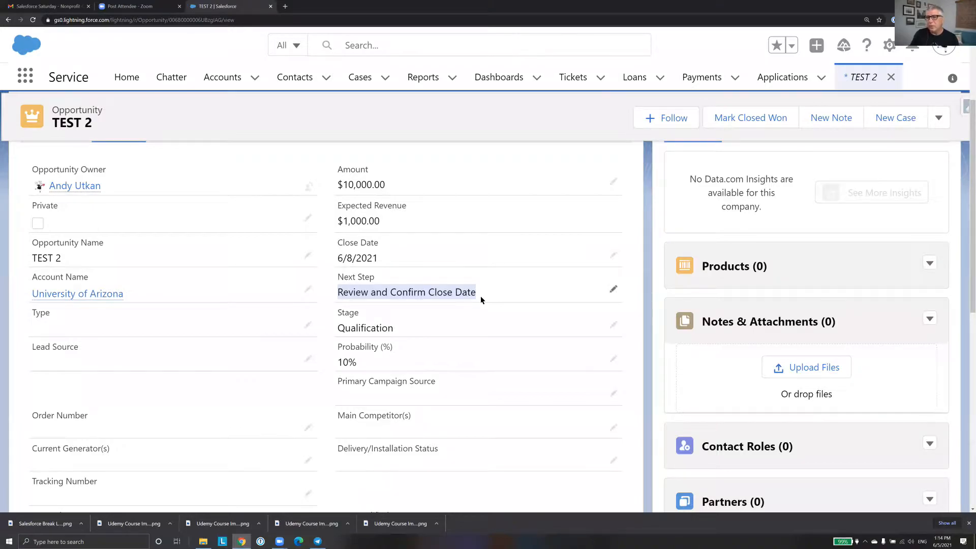
scroll(493, 213, up, 1)
scroll(493, 212, up, 3)
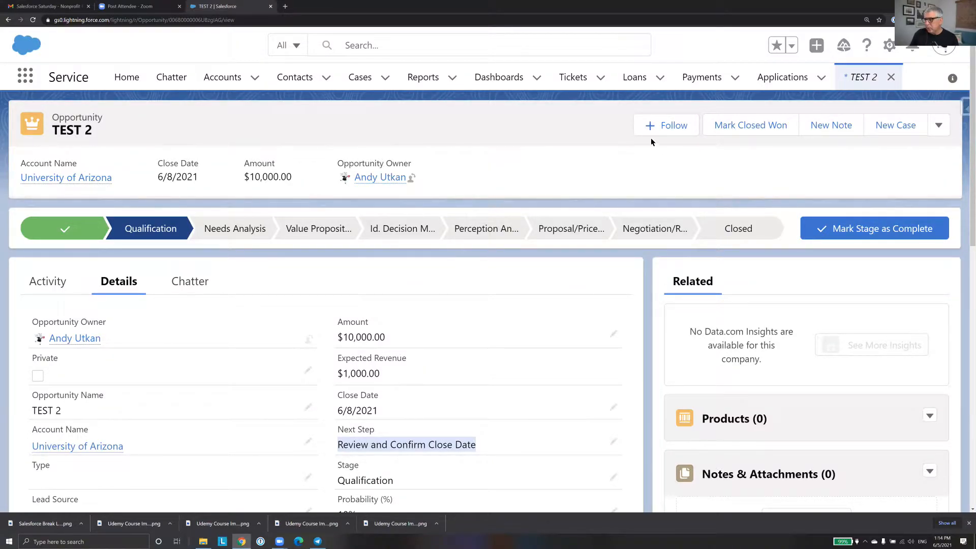
scroll(572, 138, down, 2)
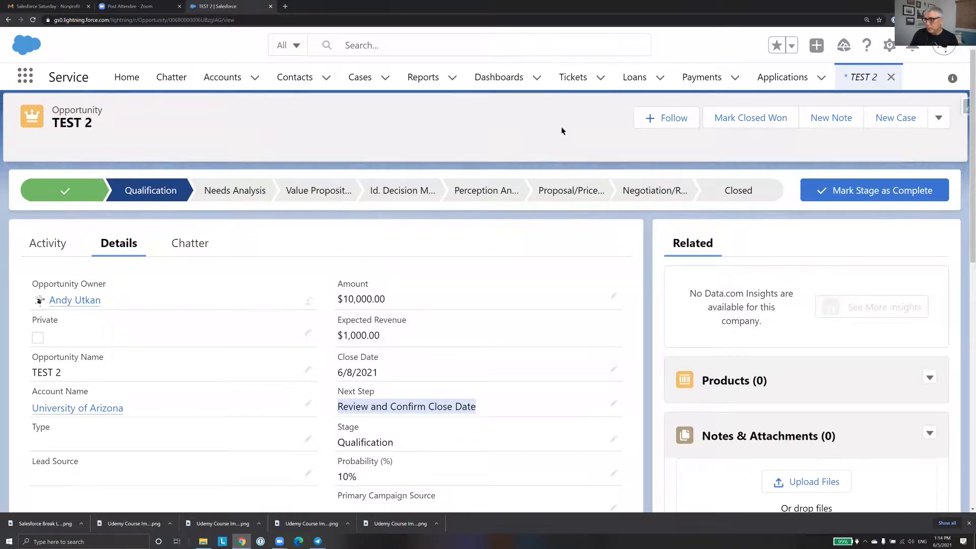
scroll(561, 127, up, 2)
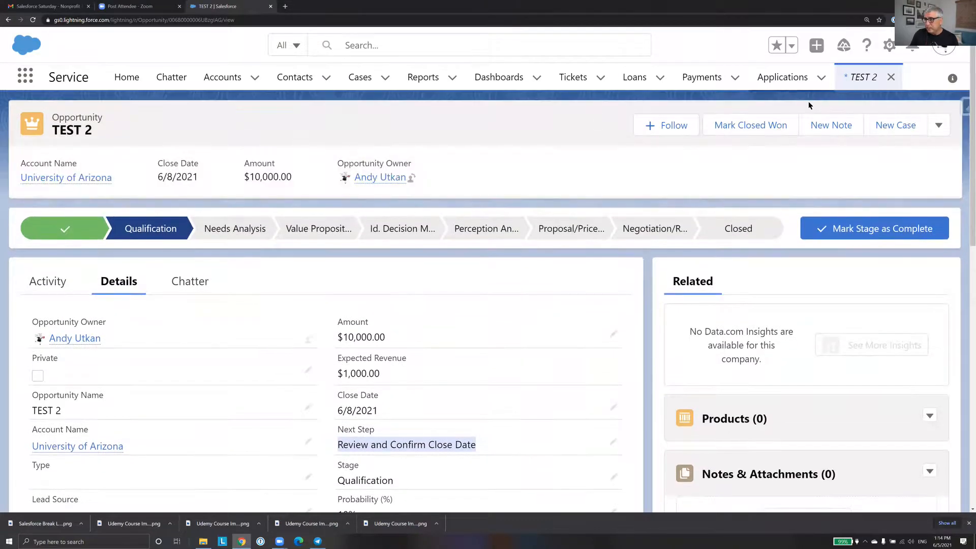
Open Salesforce Setup and find the Flows page by searching for "flows"
click(889, 47)
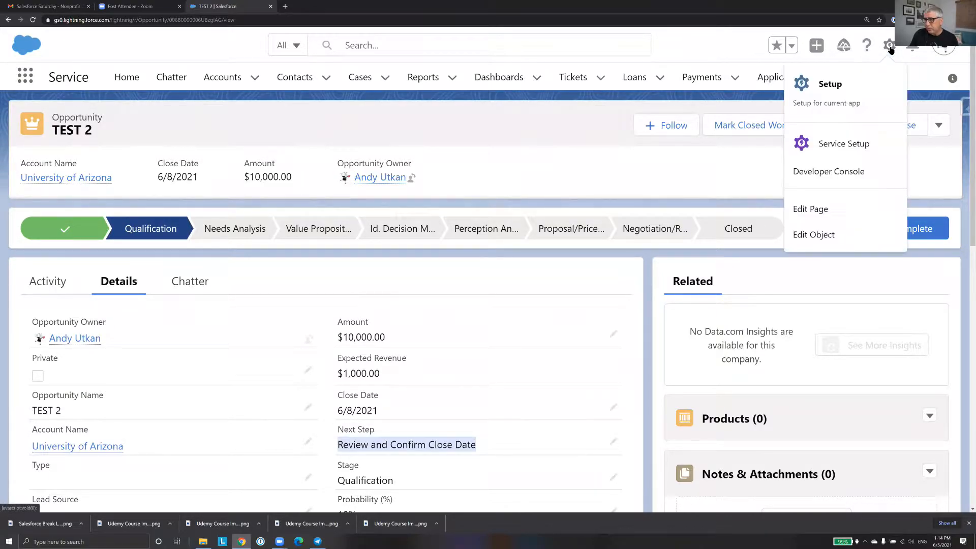
click(862, 82)
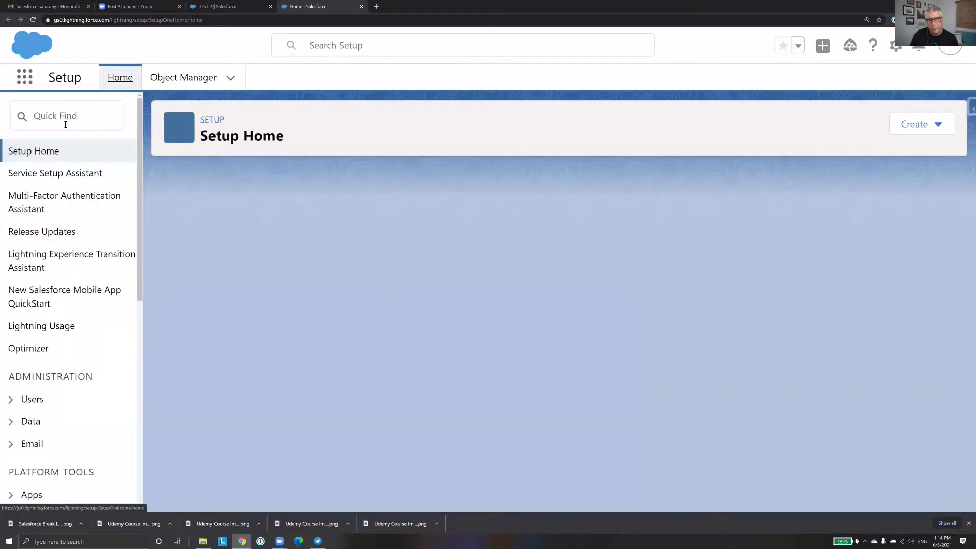
click(65, 120)
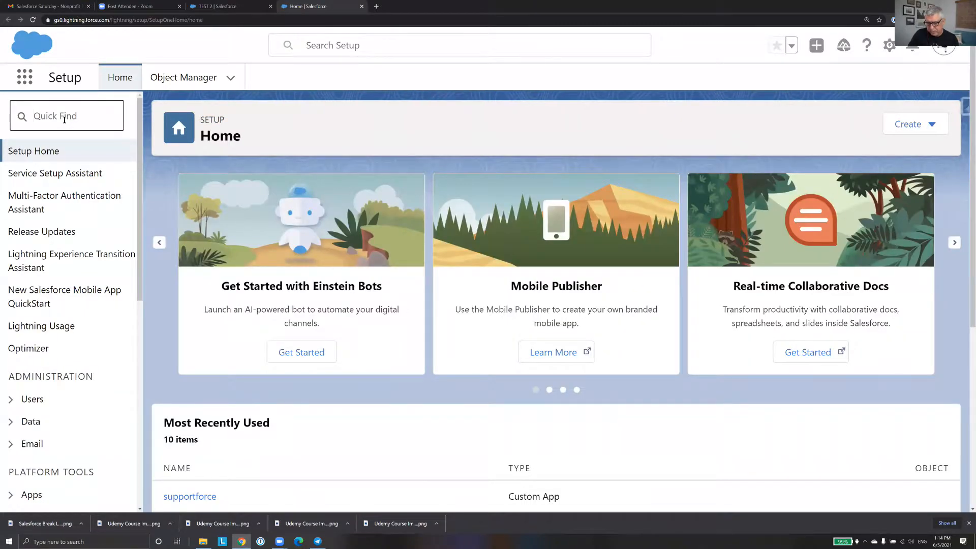
text(flows)
click(50, 173)
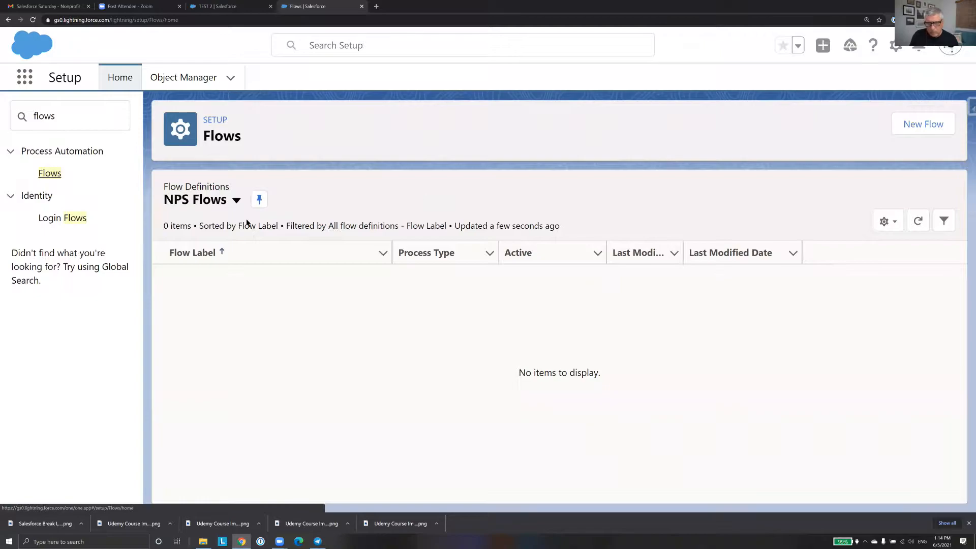
Check the available flow list views and start a new record-triggered flow with Auto-Layout
click(237, 202)
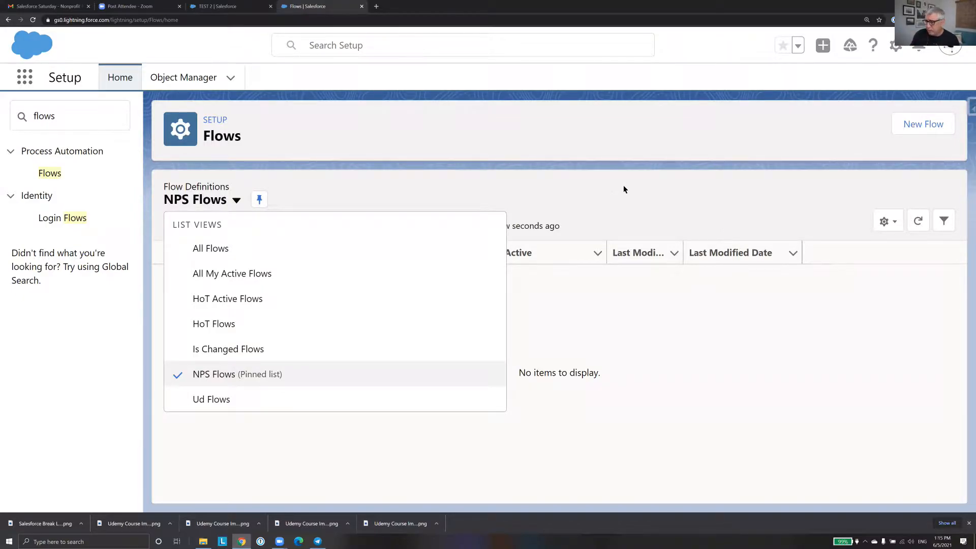
click(609, 192)
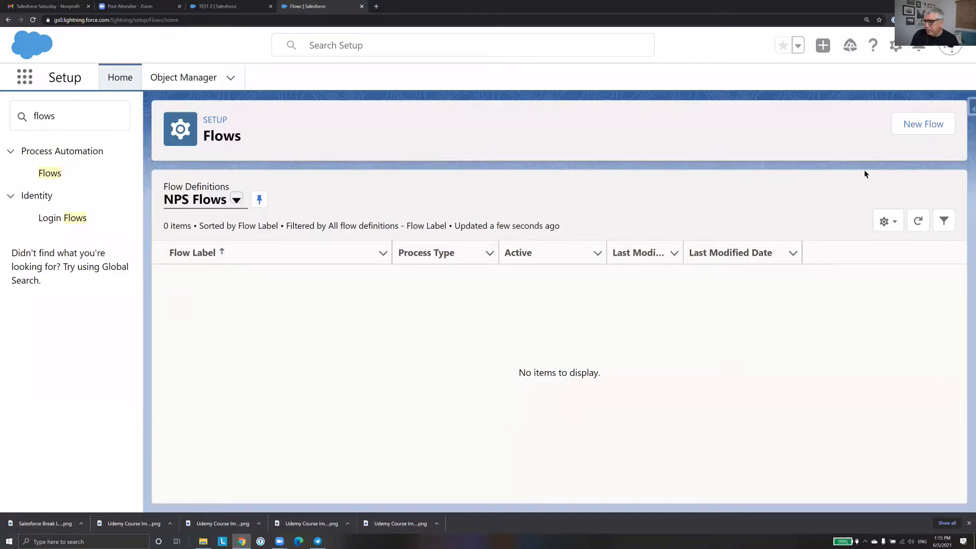
click(905, 132)
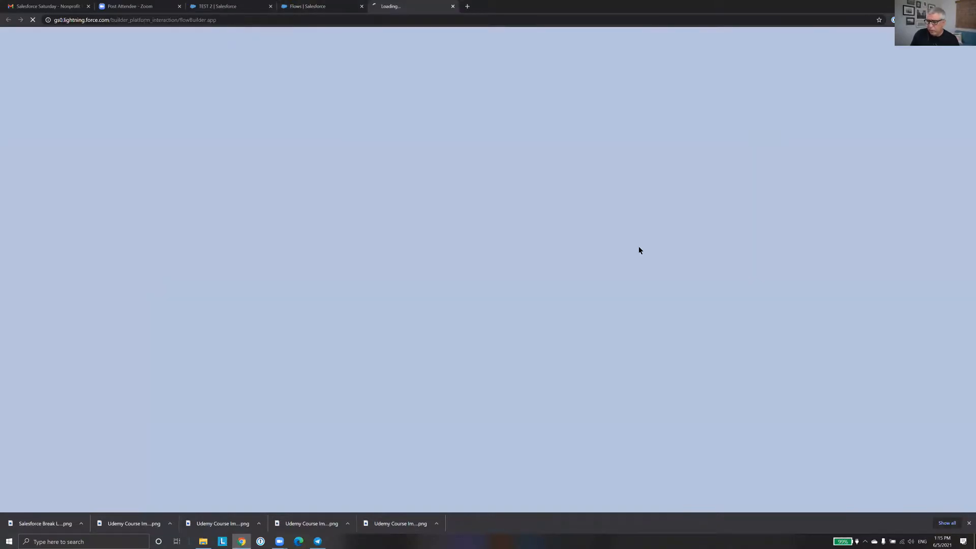
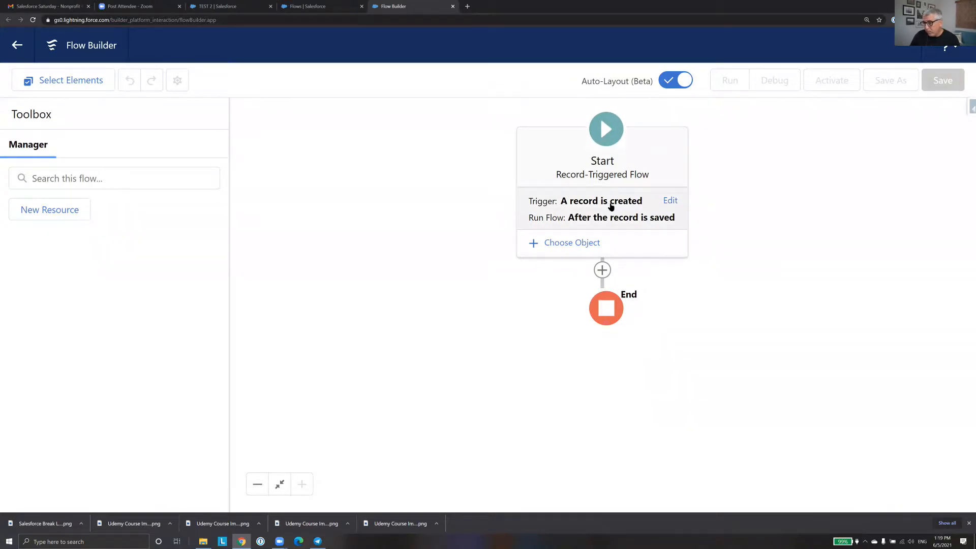
Configure the flow's trigger to fire when a record is updated and run before the record is saved
click(669, 201)
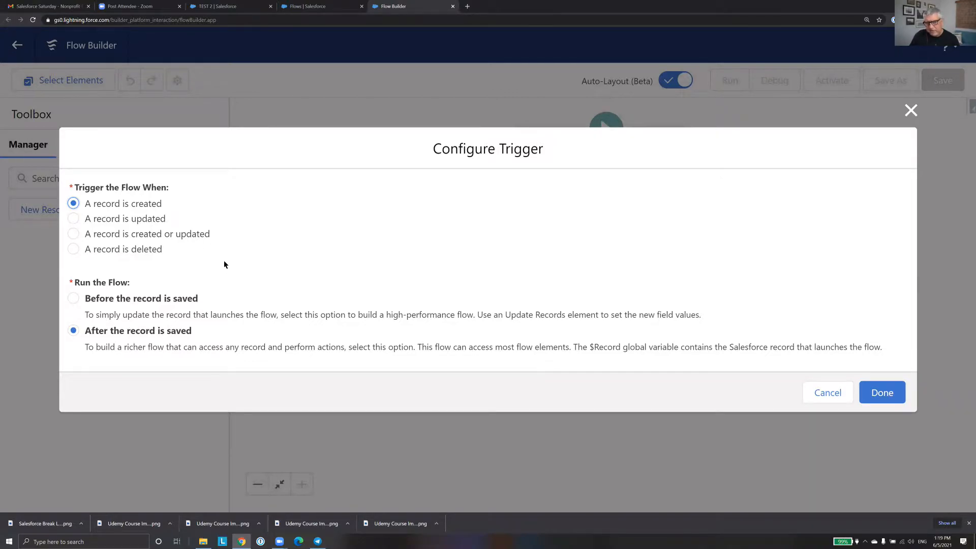
click(73, 218)
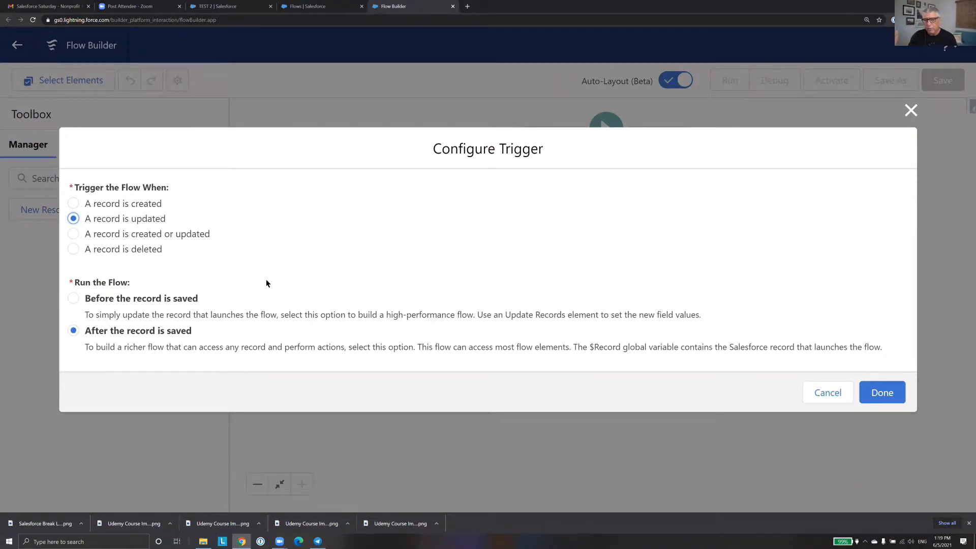
click(74, 297)
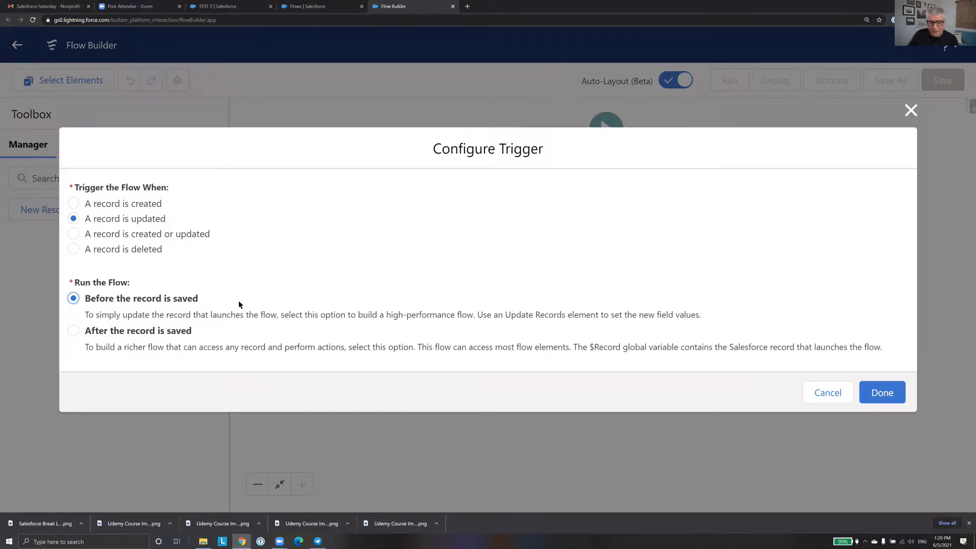
click(77, 334)
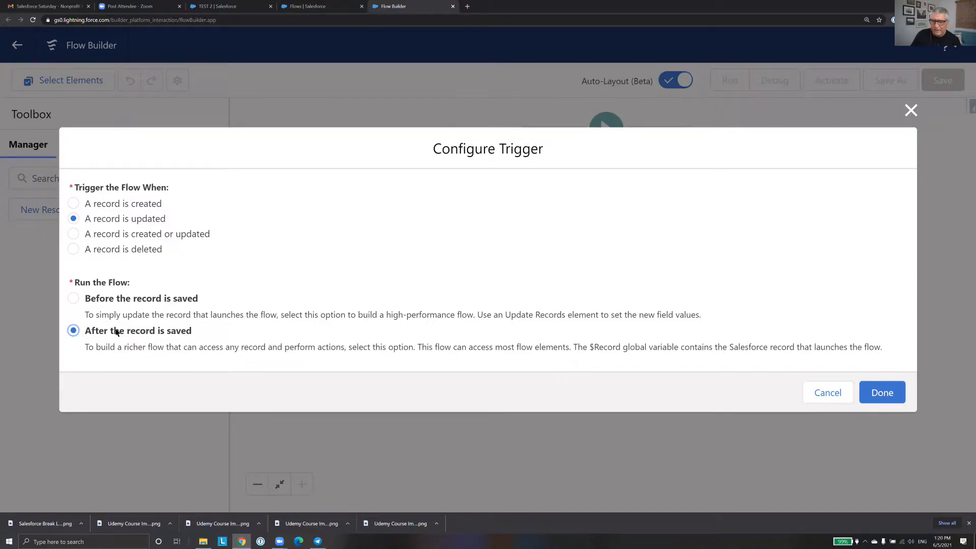
click(71, 298)
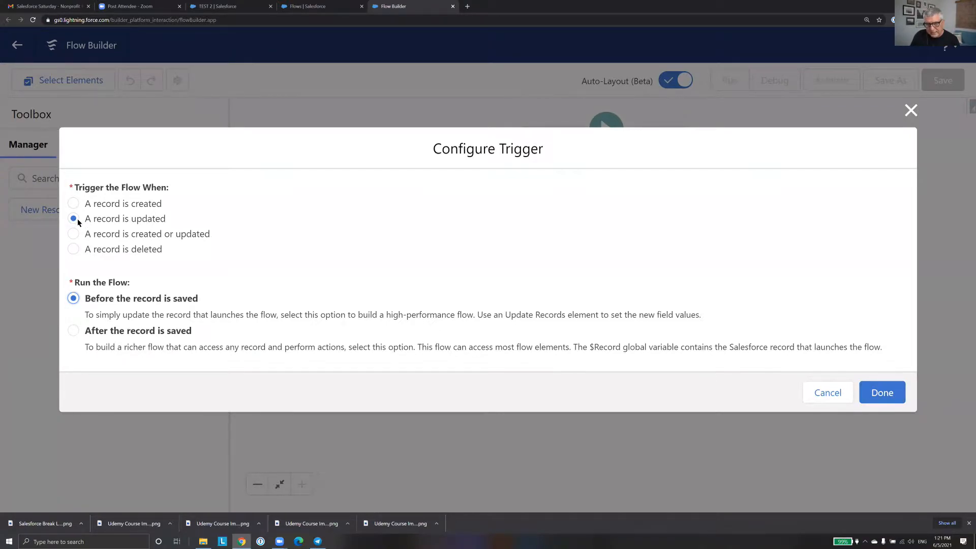
click(118, 222)
click(865, 397)
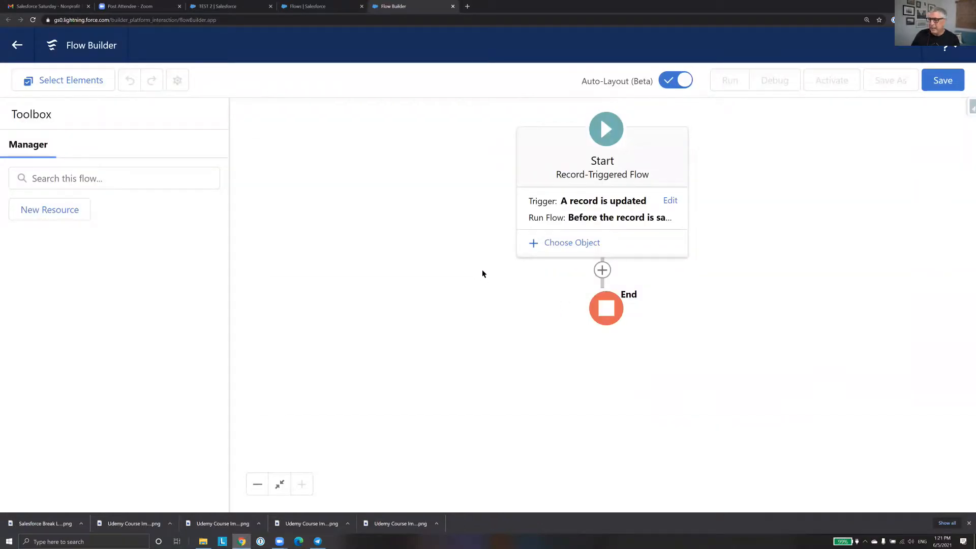
Choose Opportunity as the object whose records trigger the flow
click(545, 247)
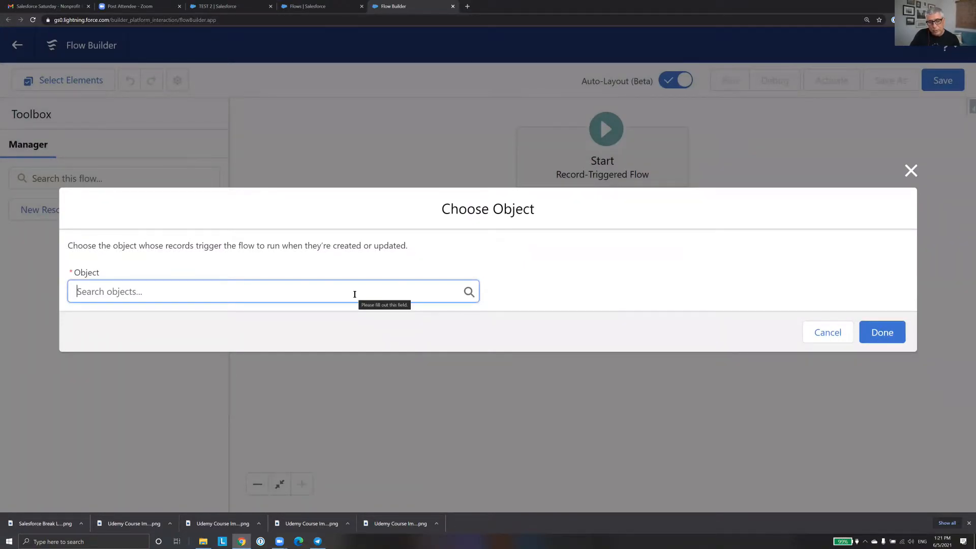
text(Op)
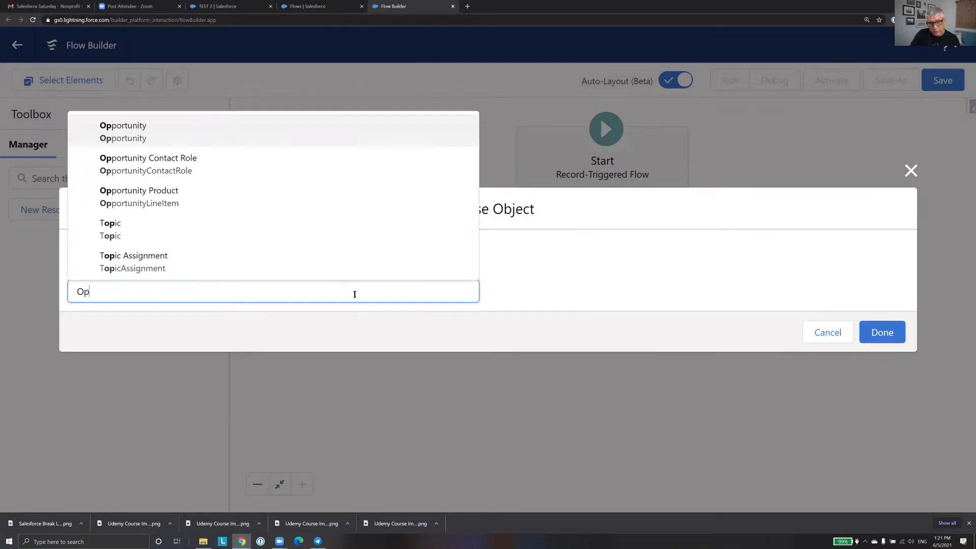
click(187, 128)
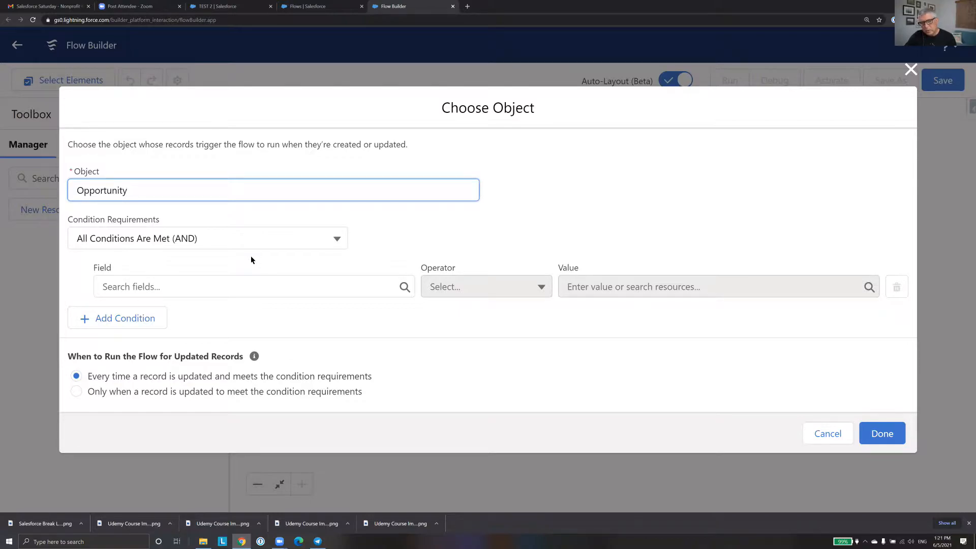
Set the Opportunity trigger's condition requirements to None and confirm the object settings
click(336, 239)
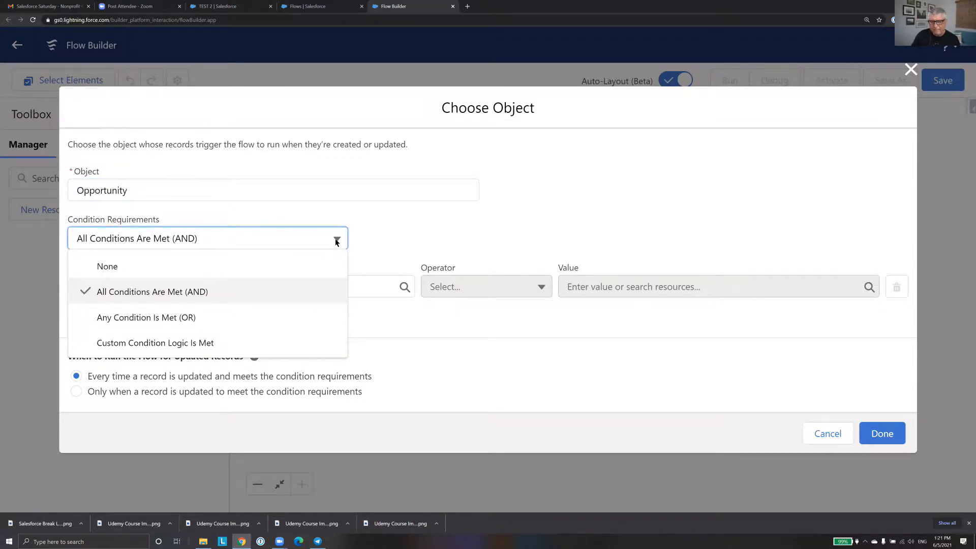
click(320, 264)
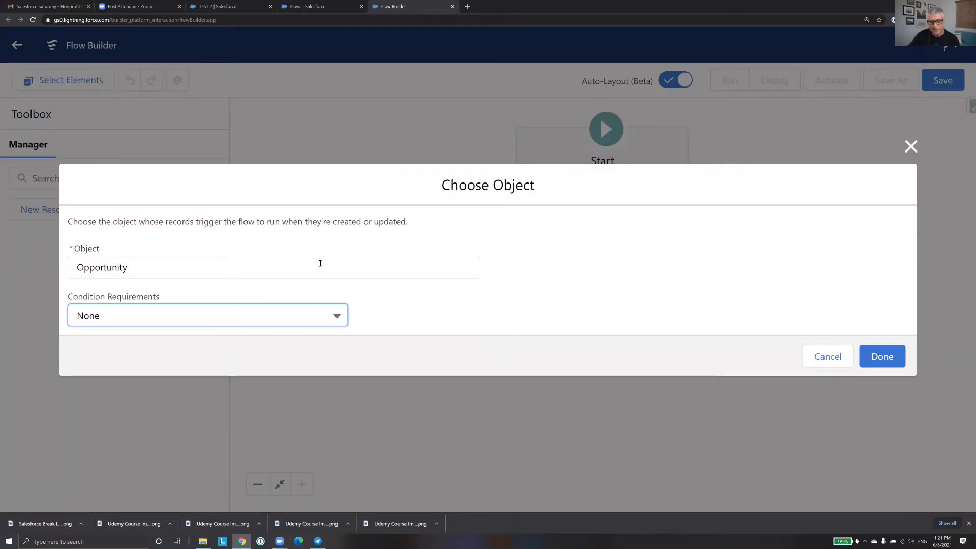
click(336, 316)
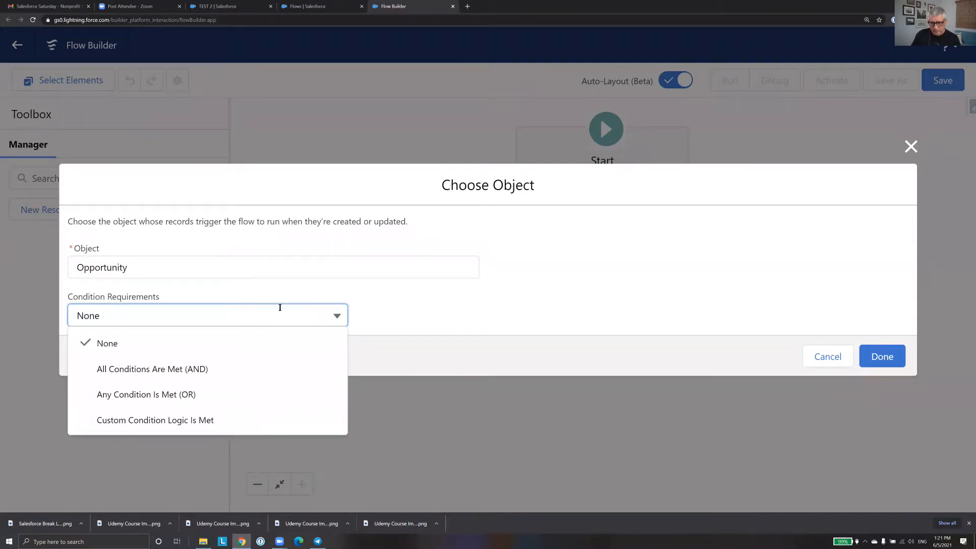
click(238, 362)
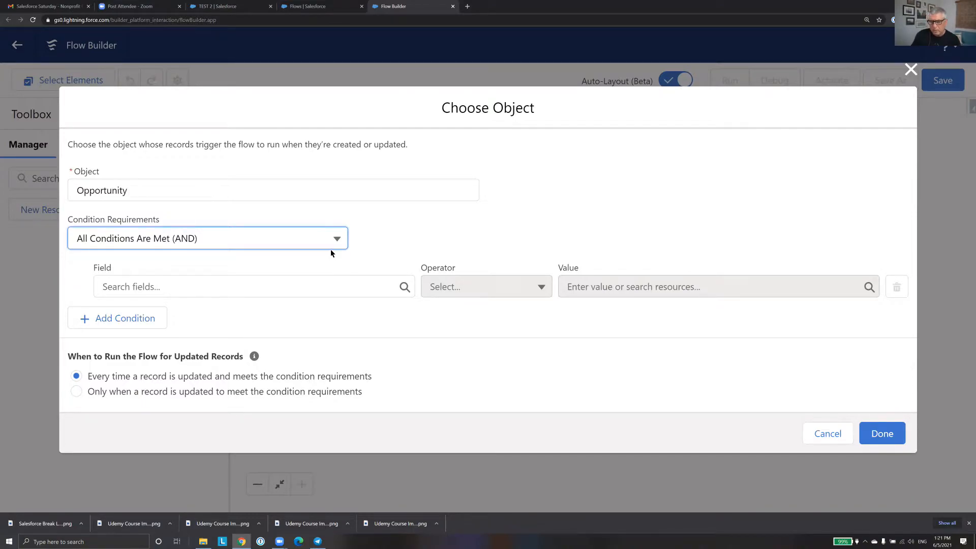
click(341, 237)
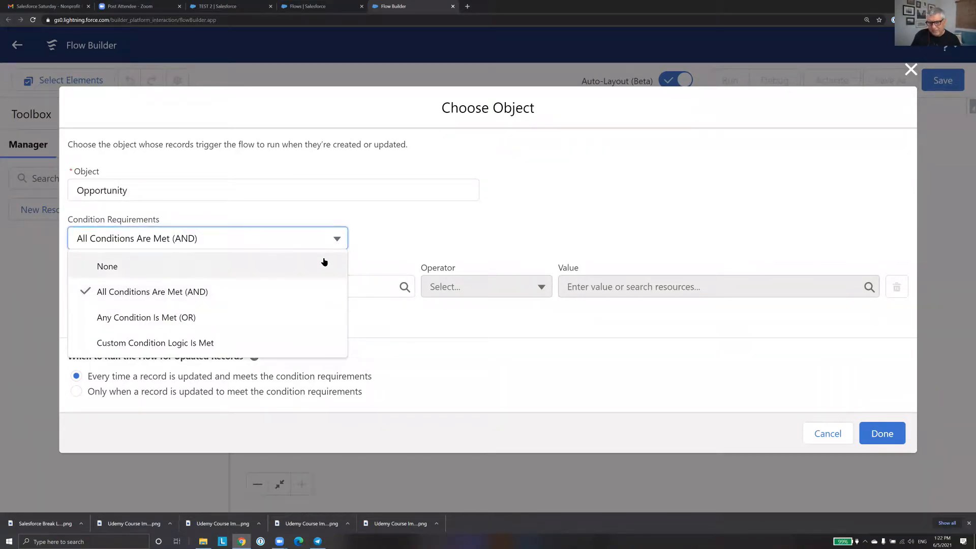
click(323, 259)
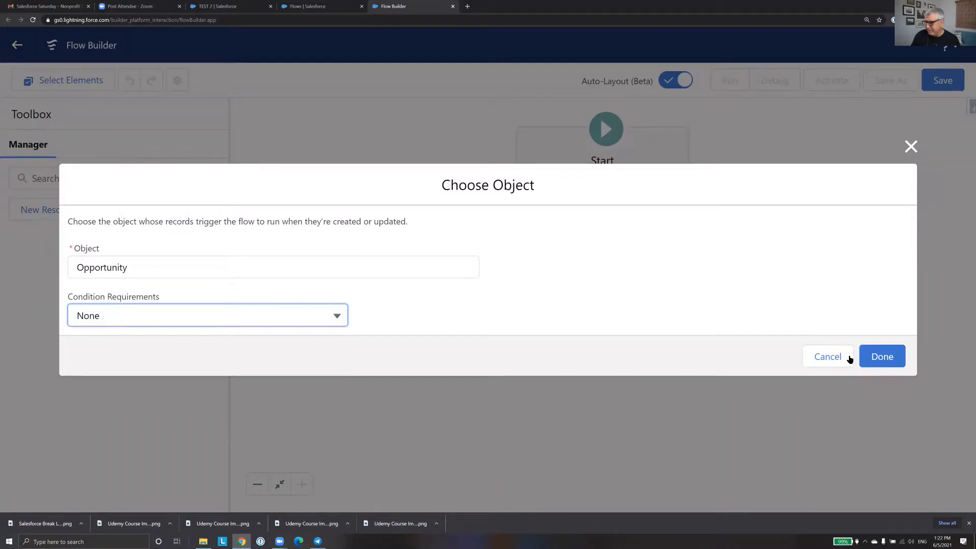
click(891, 357)
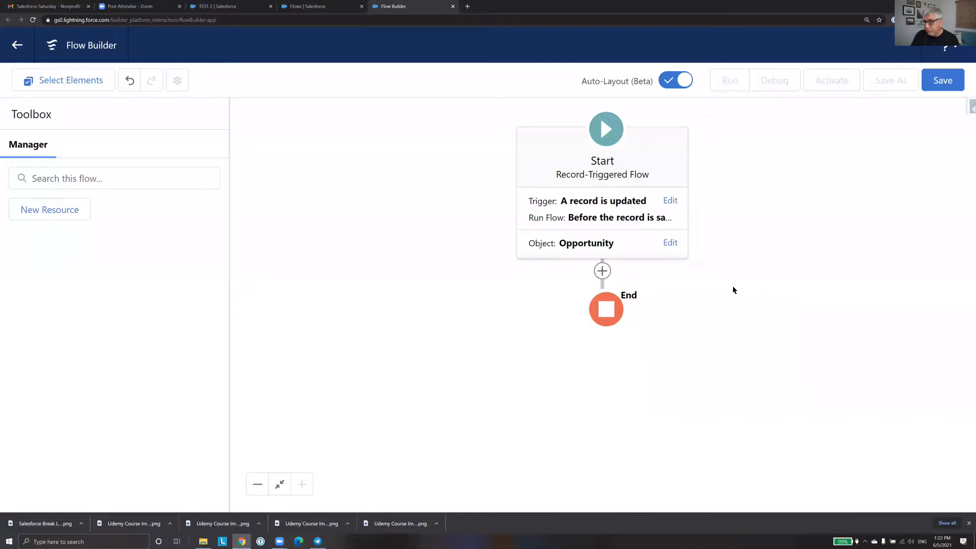
Add an Update Records element after the flow's start, with the label "Update Opp" and API name Update_Opp
mouse_move(721, 290)
mouse_down()
mouse_move(711, 270)
mouse_move(716, 285)
mouse_up()
click(715, 282)
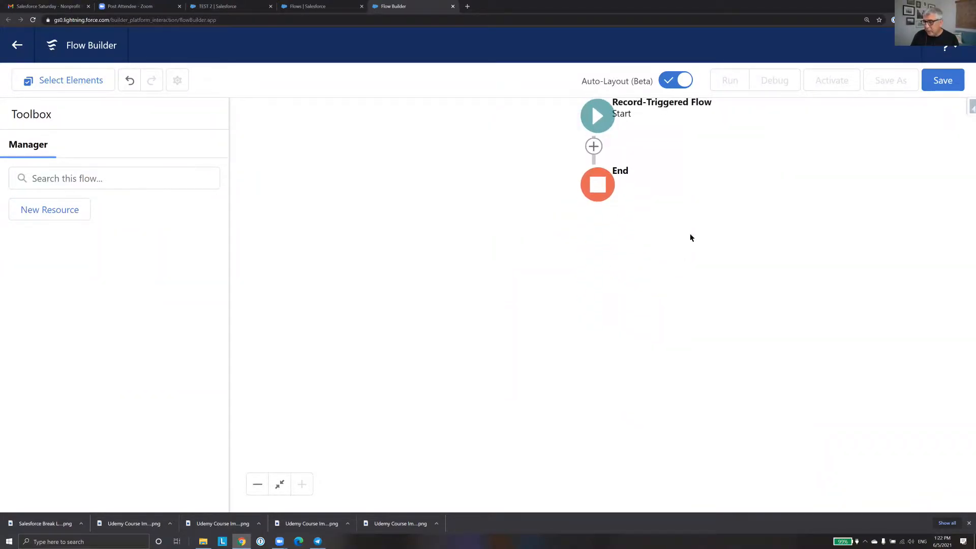
click(594, 146)
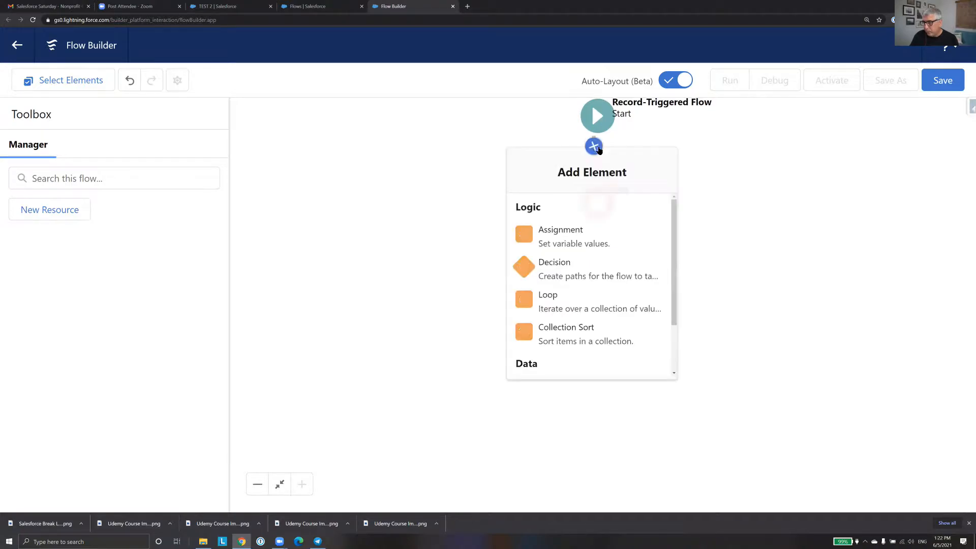
click(724, 158)
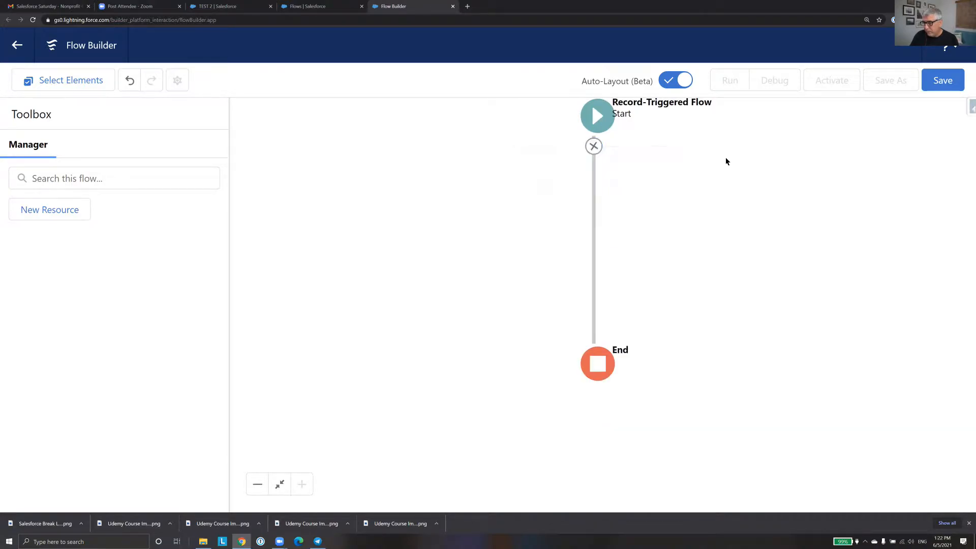
click(592, 147)
drag(672, 248, 671, 315)
click(618, 333)
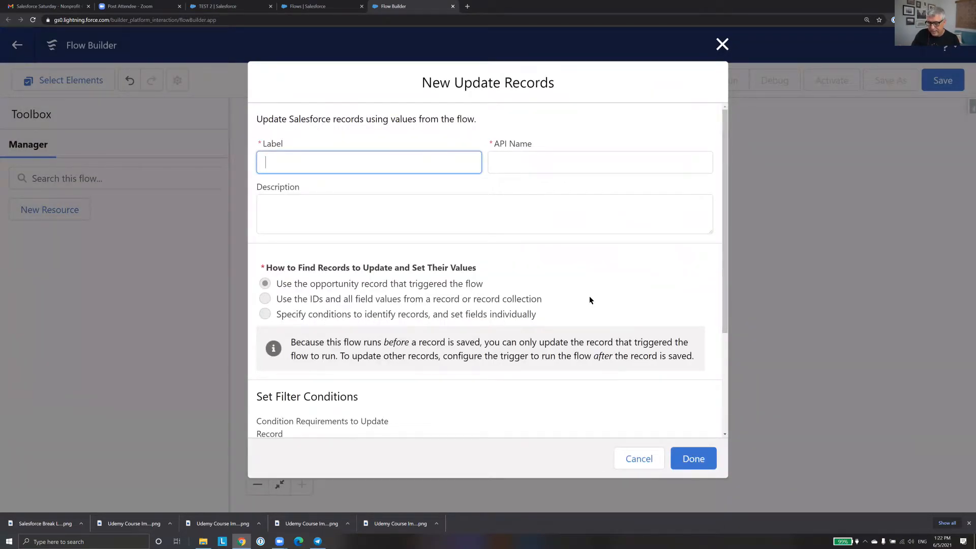
text(Update Opp)
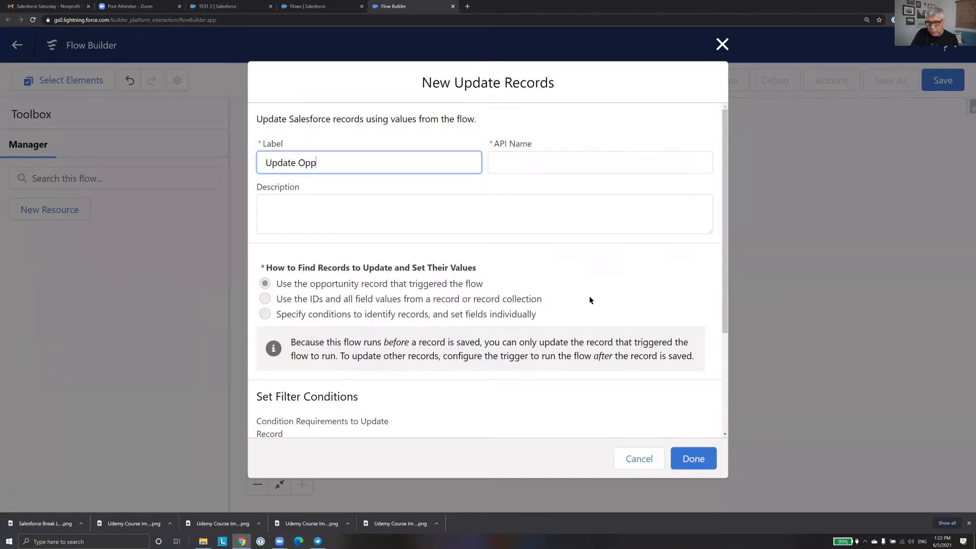
click(588, 166)
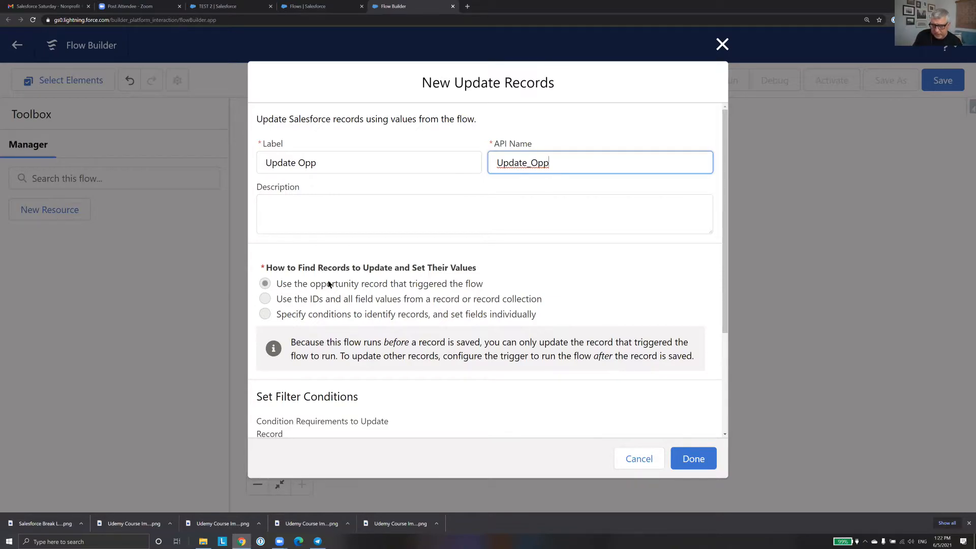
Set the opportunity's NextStep field to "Please Check and Confirm Close Date" and finish the Update Records element
scroll(327, 283, down, 3)
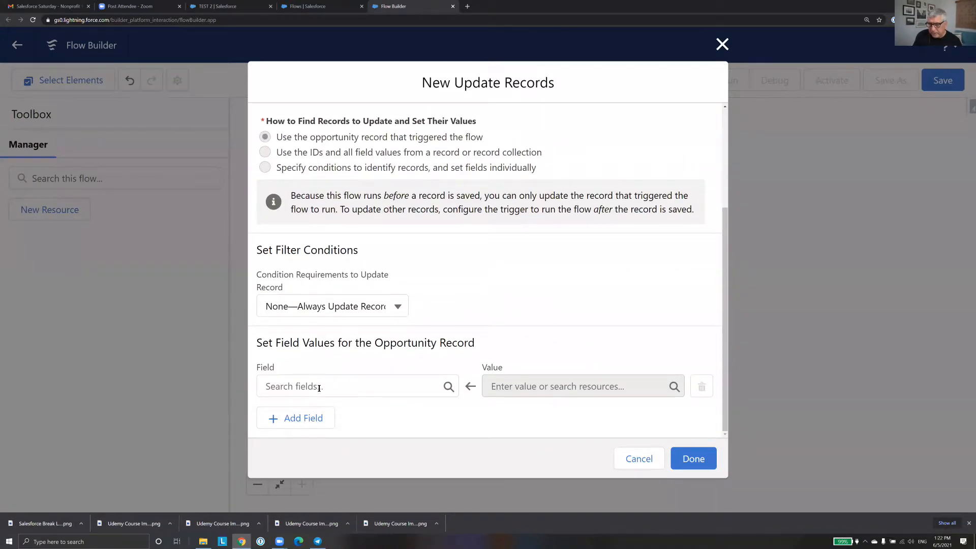
click(319, 389)
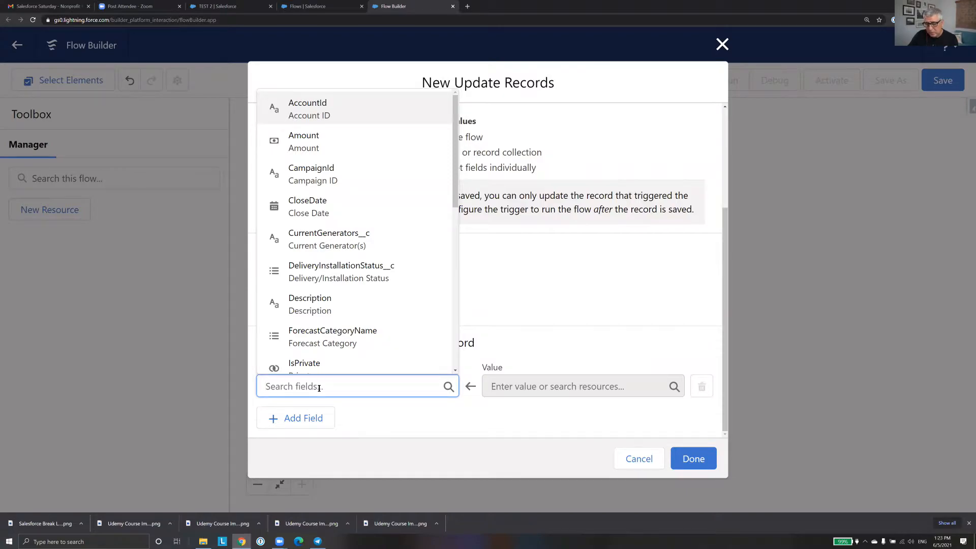
text(Ne)
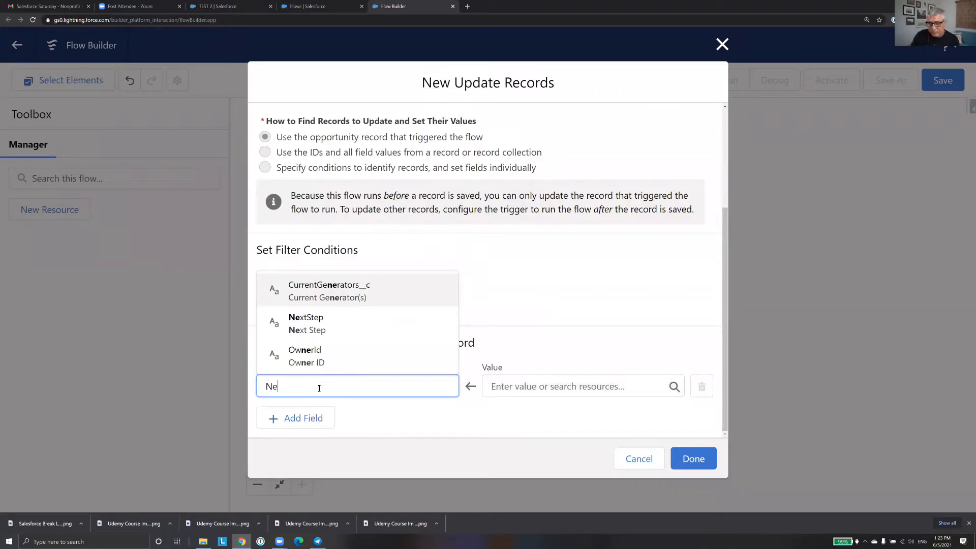
click(328, 328)
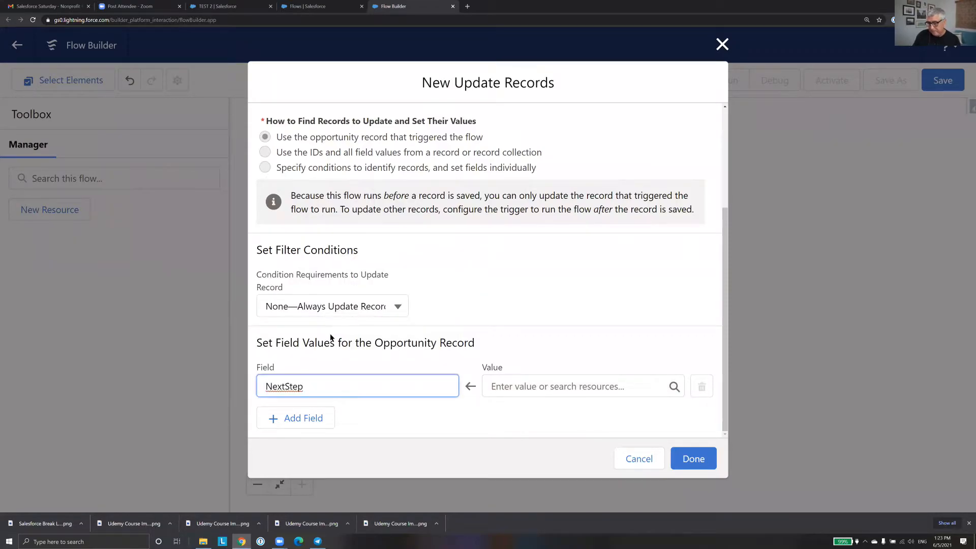
click(544, 388)
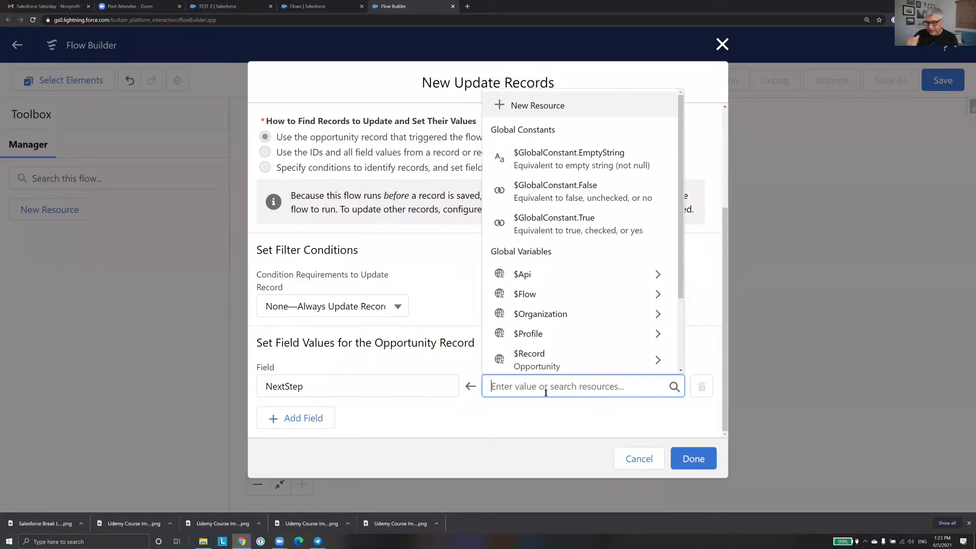
text(Please)
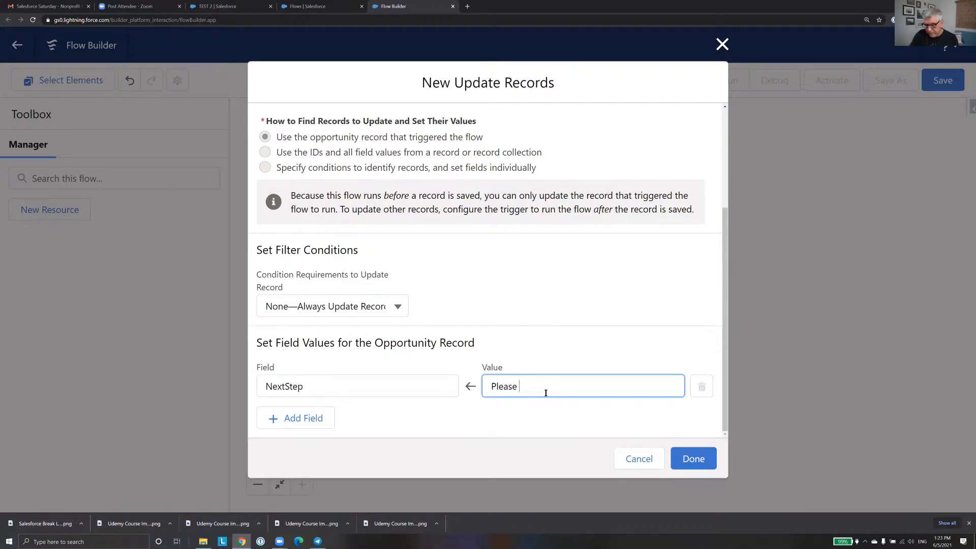
text(Check and Confirm C)
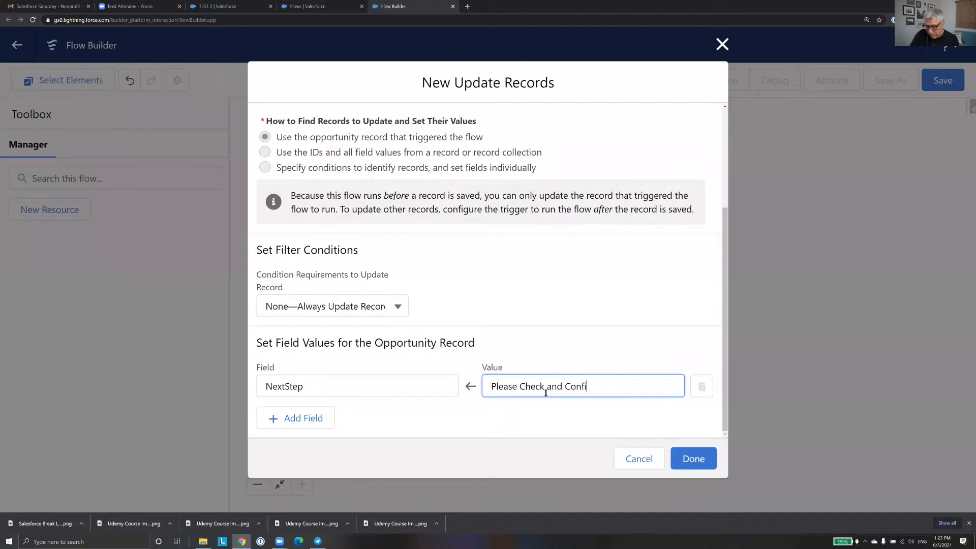
text(lose Date)
click(693, 458)
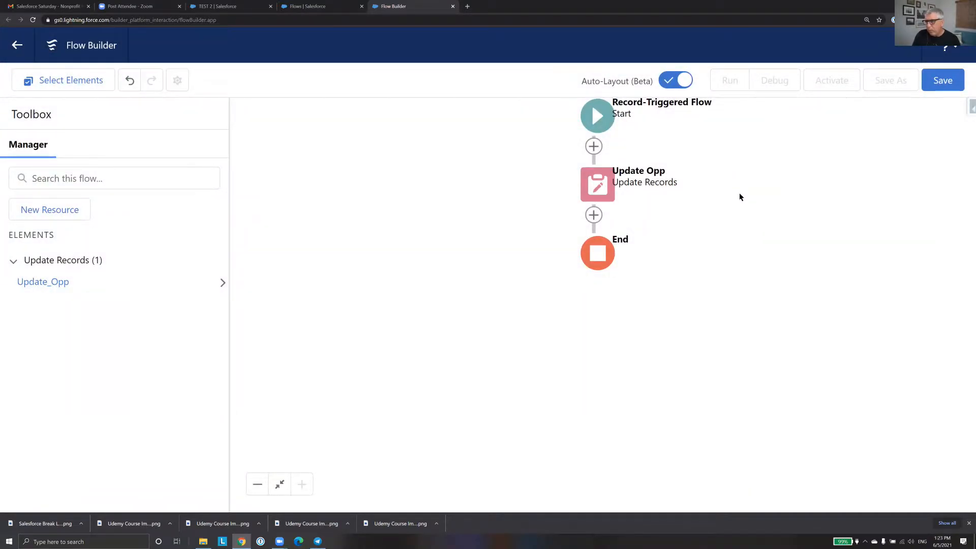
Save the flow with the label "Update Next Step RT Before Save NPS Flow" and its matching API name
drag(739, 197, 731, 218)
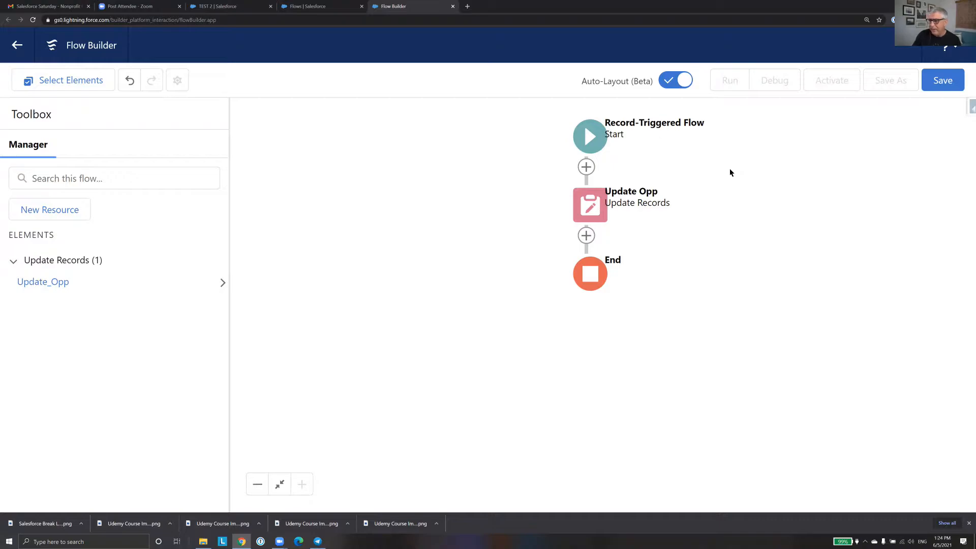
click(940, 86)
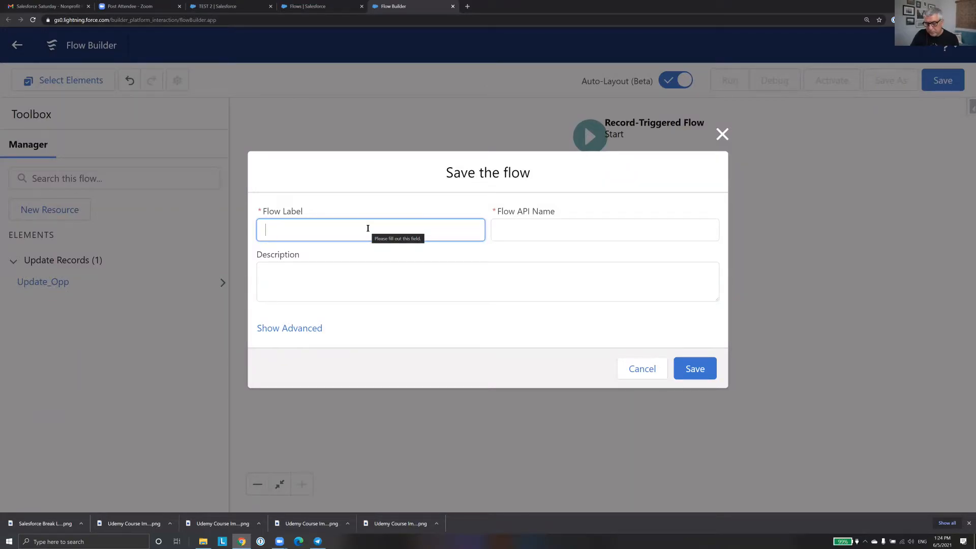
text(Update)
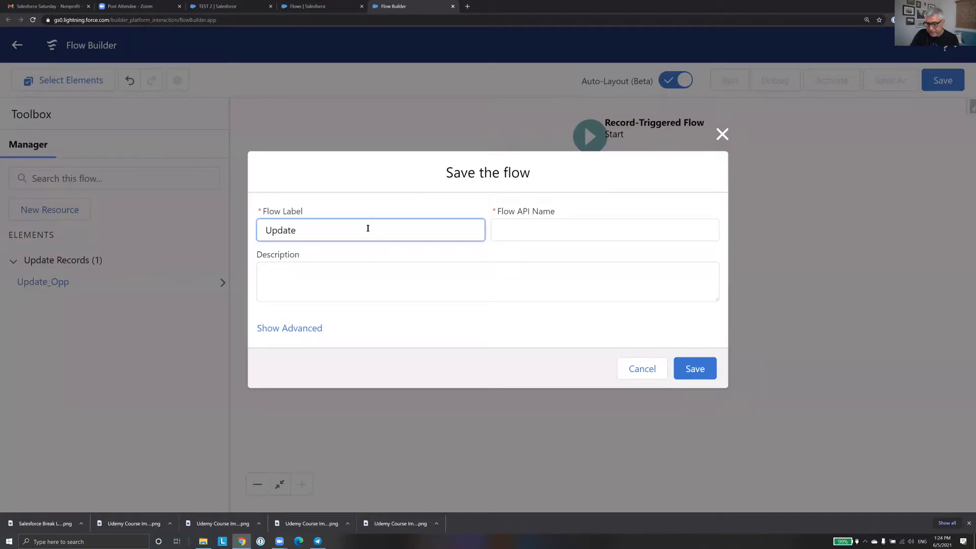
text( Next Step RT Before Save)
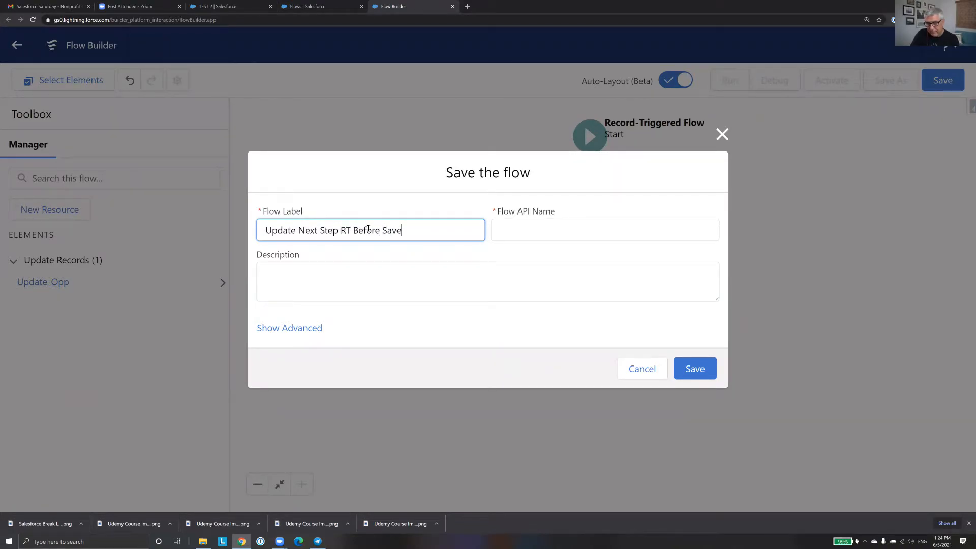
text( NPS Flow)
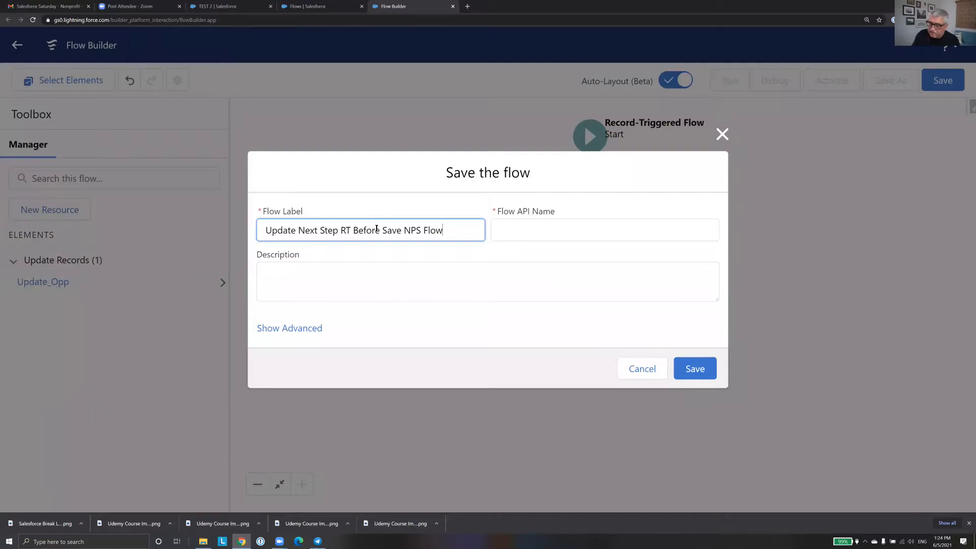
click(556, 229)
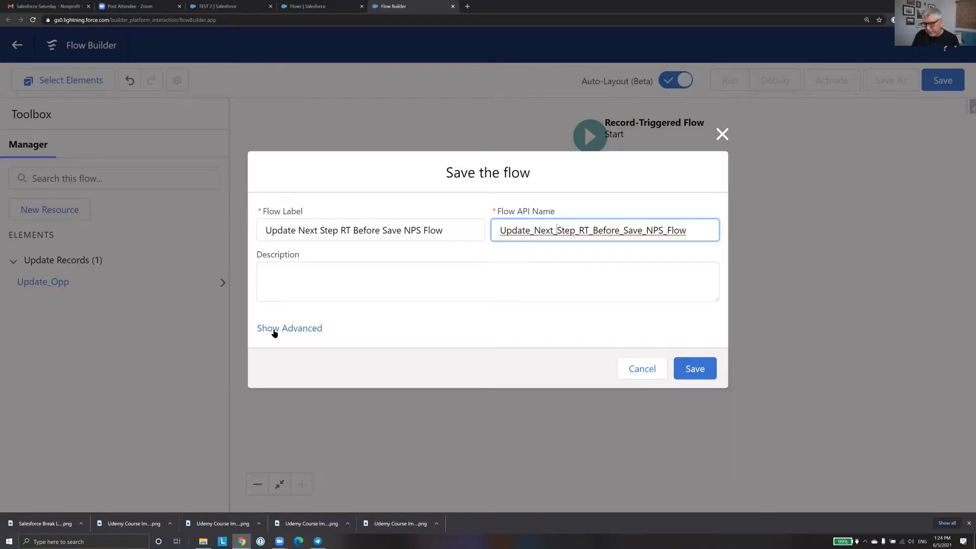
click(699, 374)
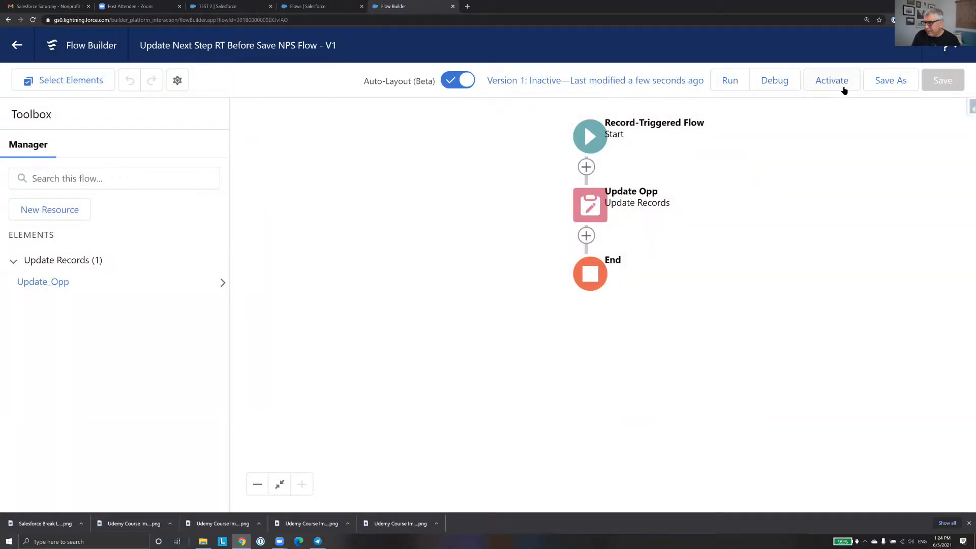
Open the flow's debug options and enable skipping start condition requirements, leaving running as another user off
click(773, 84)
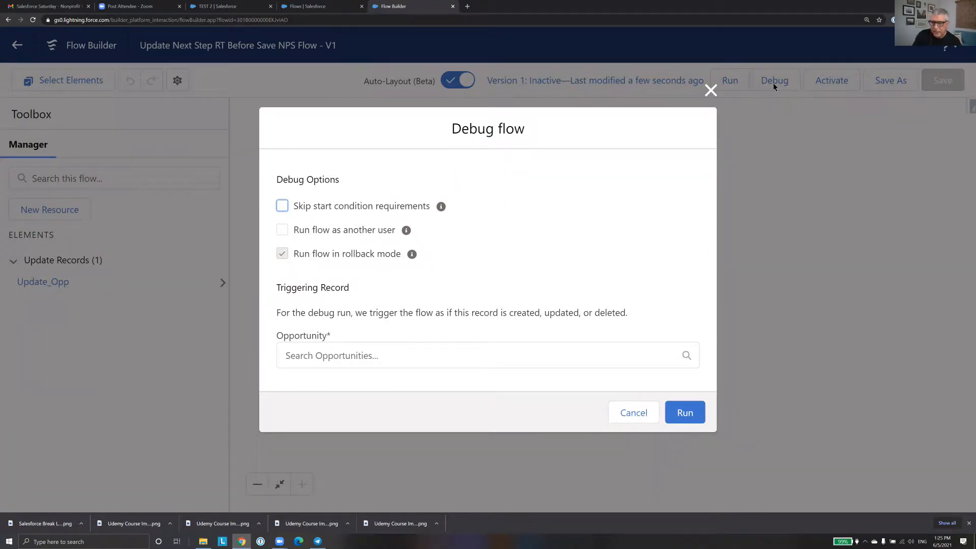
click(284, 208)
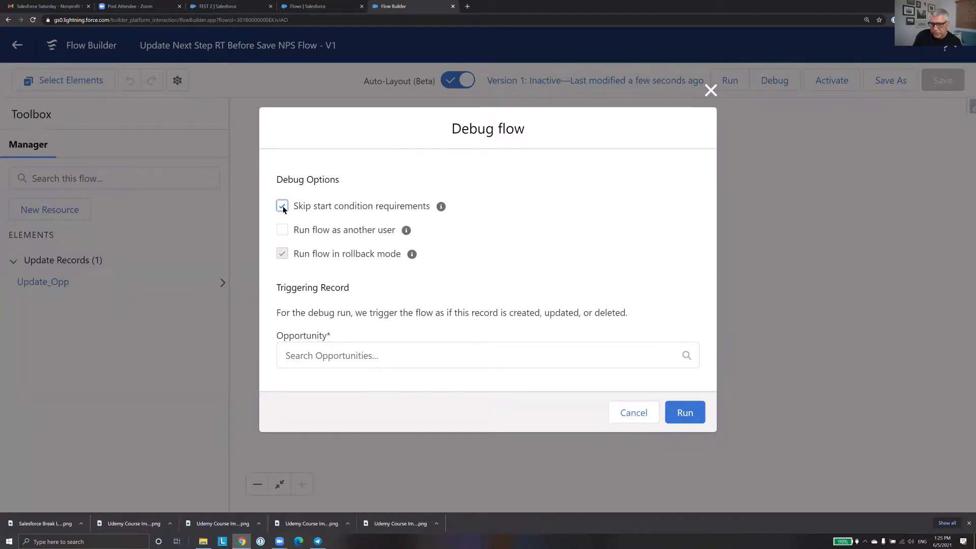
click(282, 230)
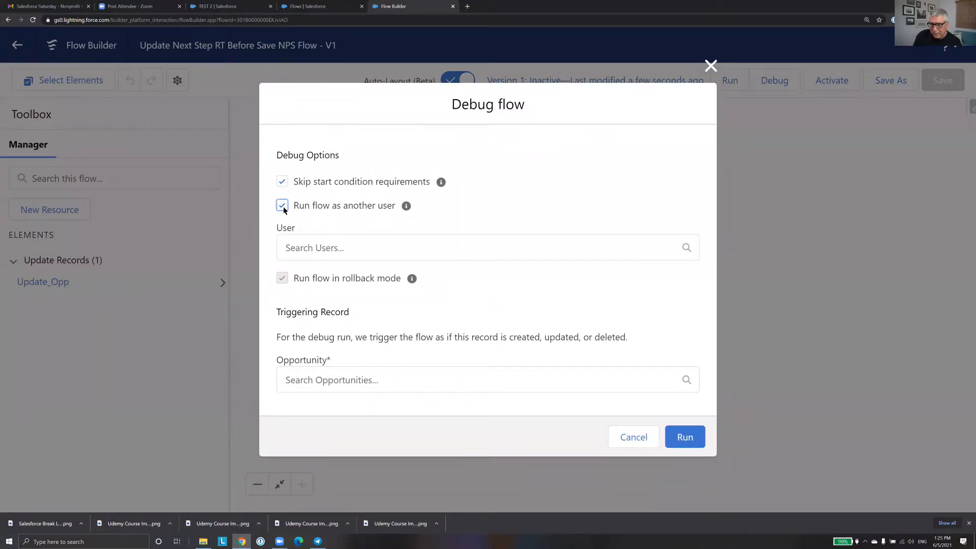
click(283, 205)
click(282, 206)
click(282, 206)
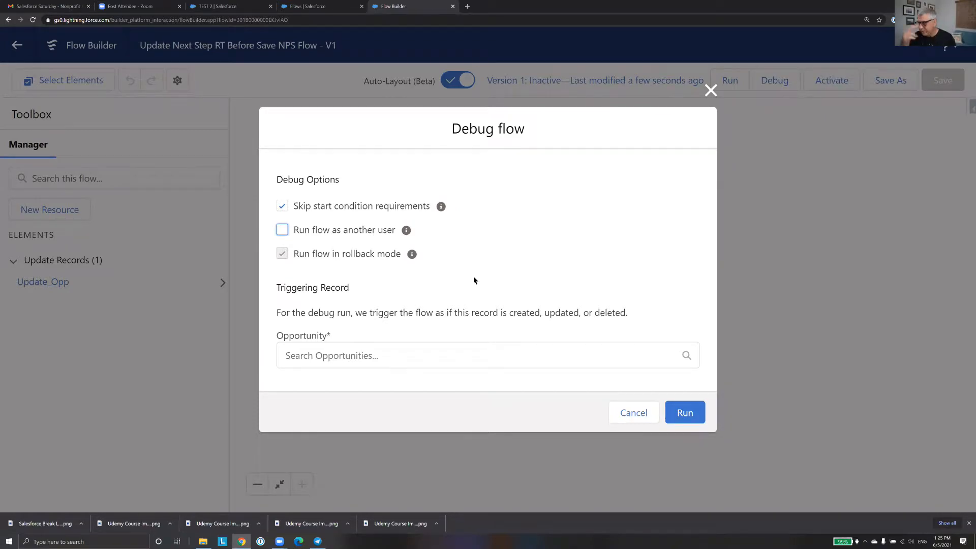
Choose the TEST opportunity of University of Arizona as the triggering record and run the debug
click(432, 352)
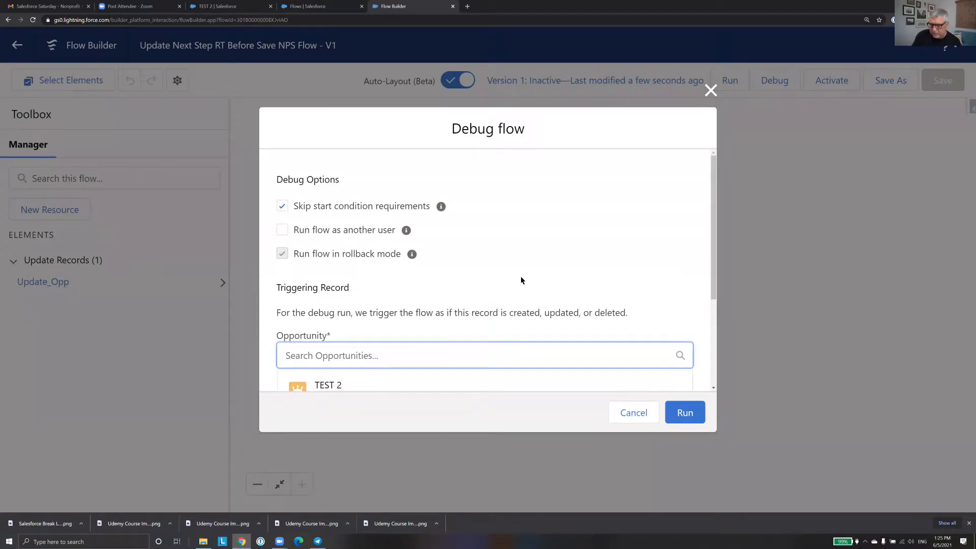
scroll(520, 280, down, 3)
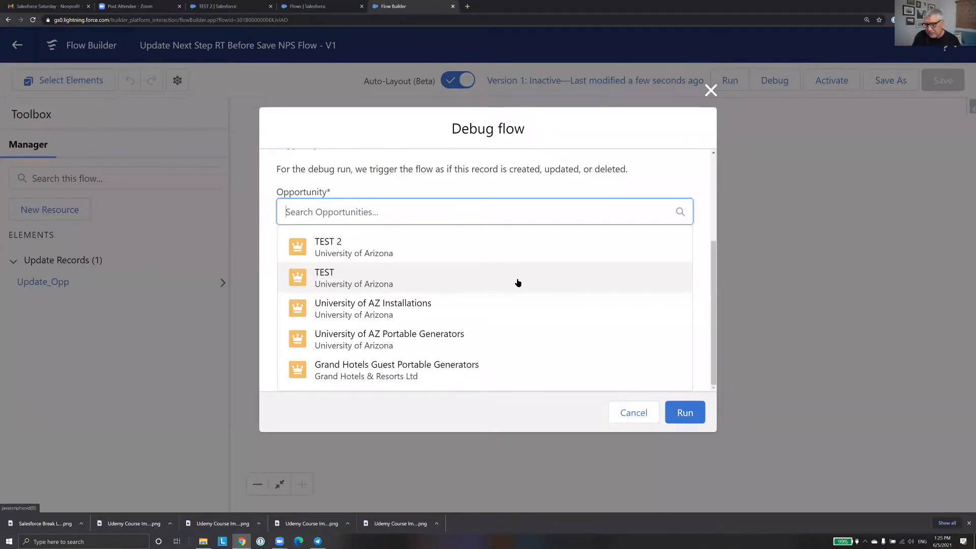
click(518, 279)
click(682, 415)
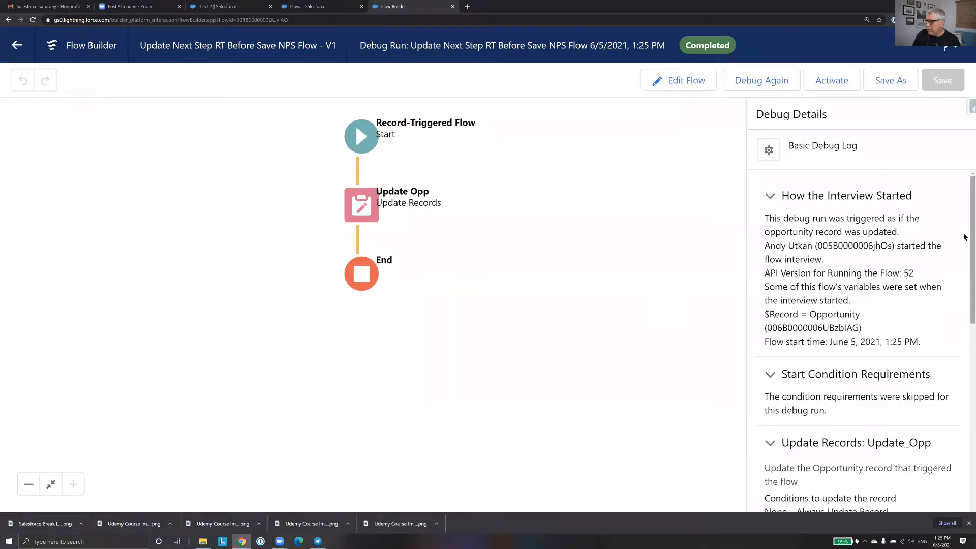
Read through the debug details, examining the start conditions, the Update_Opp record values and the rollback section
scroll(964, 244, down, 1)
scroll(964, 260, down, 3)
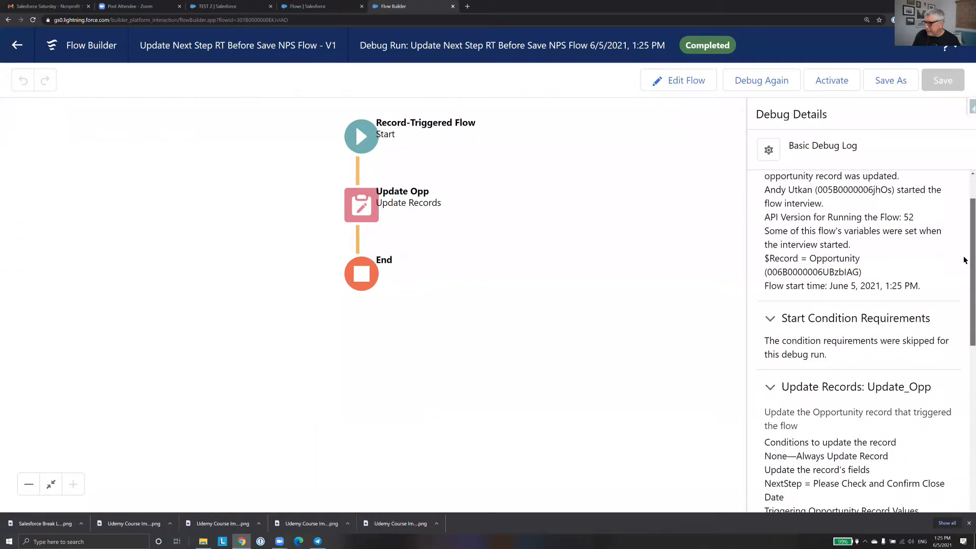
scroll(964, 315, down, 2)
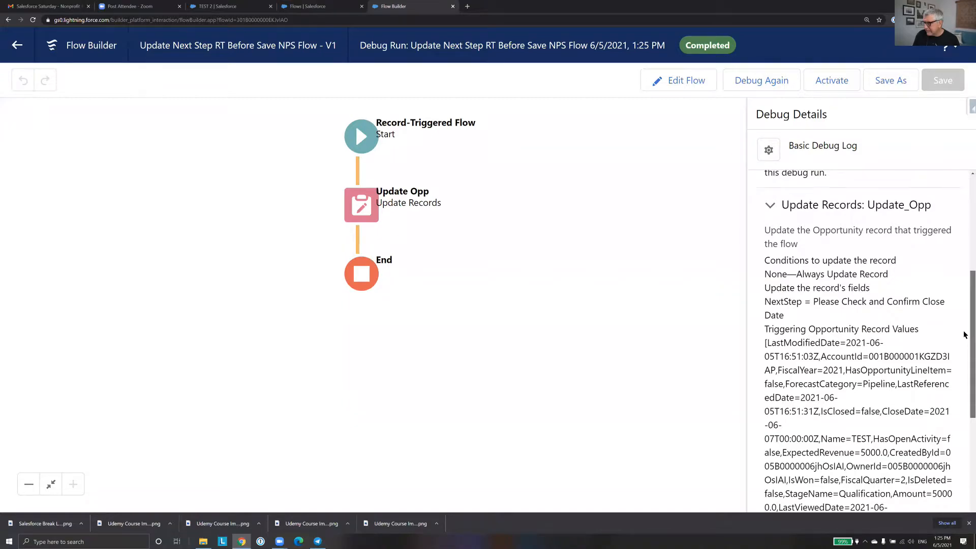
scroll(964, 335, down, 1)
mouse_move(963, 341)
mouse_down()
mouse_move(964, 450)
mouse_move(964, 345)
mouse_up()
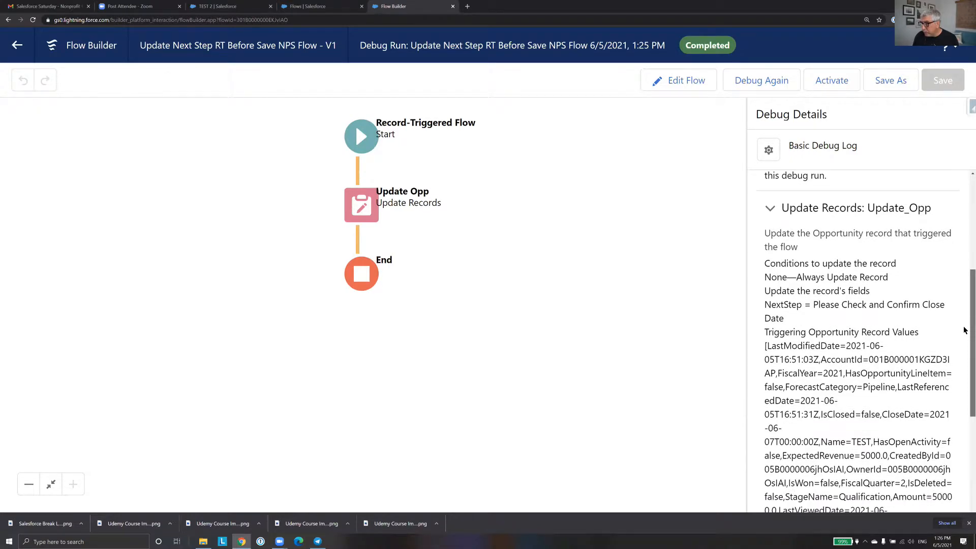
drag(964, 339, 964, 350)
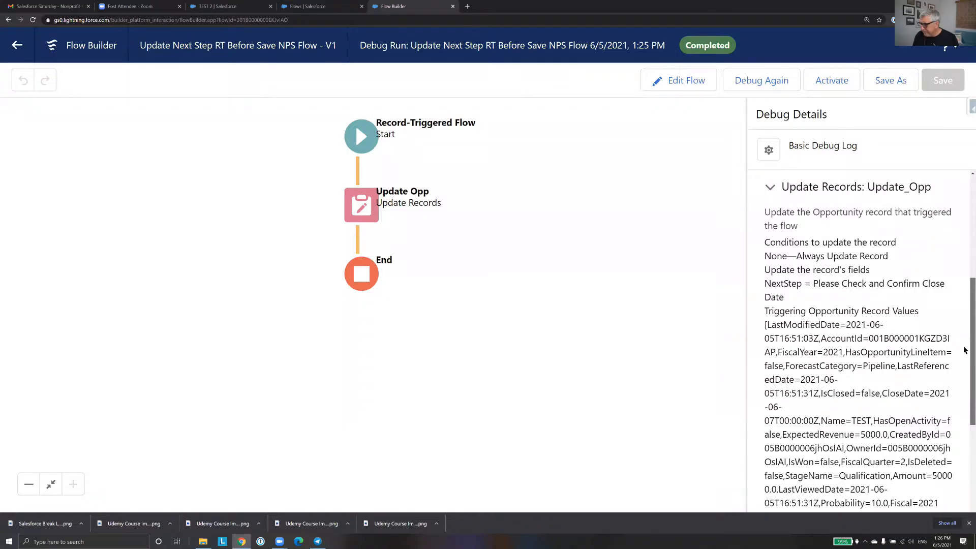
drag(965, 351, 964, 440)
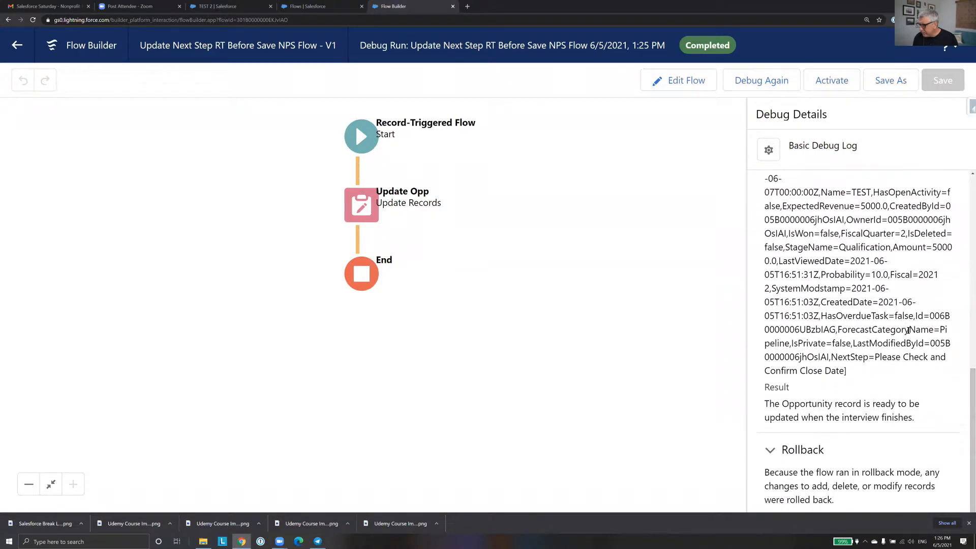
scroll(880, 301, up, 1)
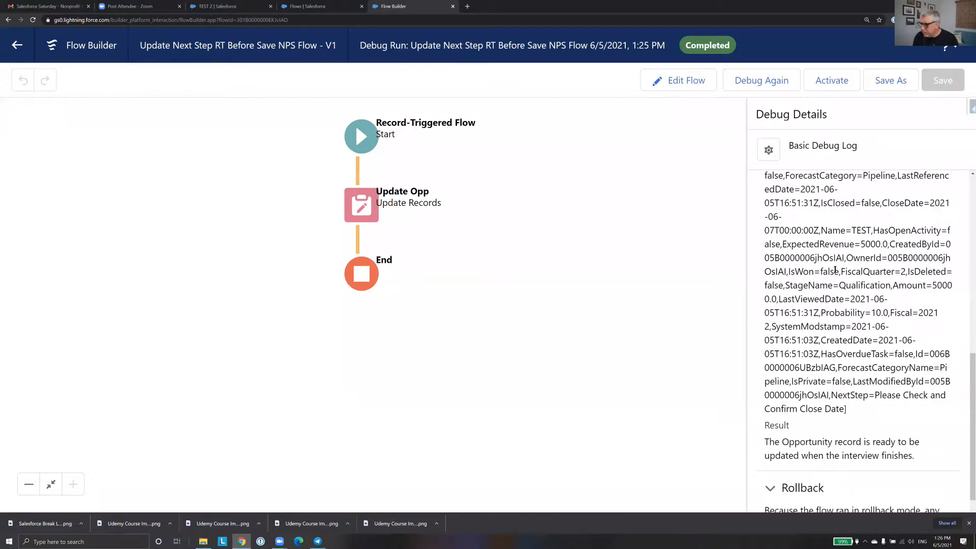
Search the page for "next" and inspect the NextStep value among the triggering opportunity's record values
key(ctrl+f)
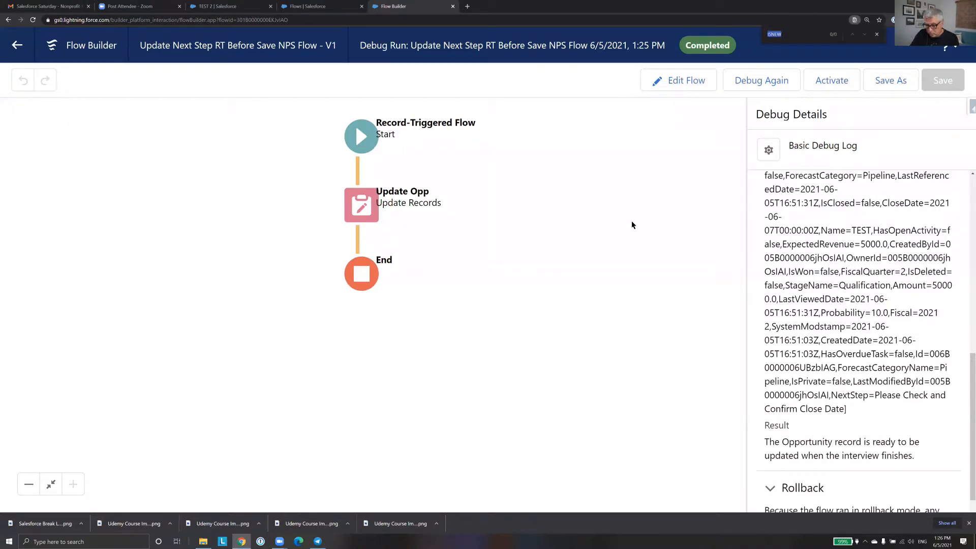
text(next)
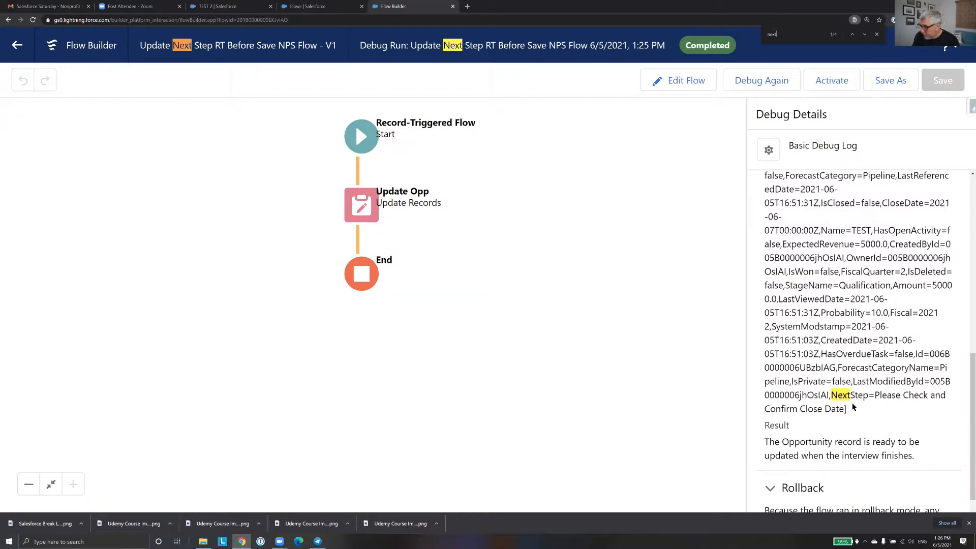
drag(829, 394, 856, 413)
click(875, 395)
click(852, 382)
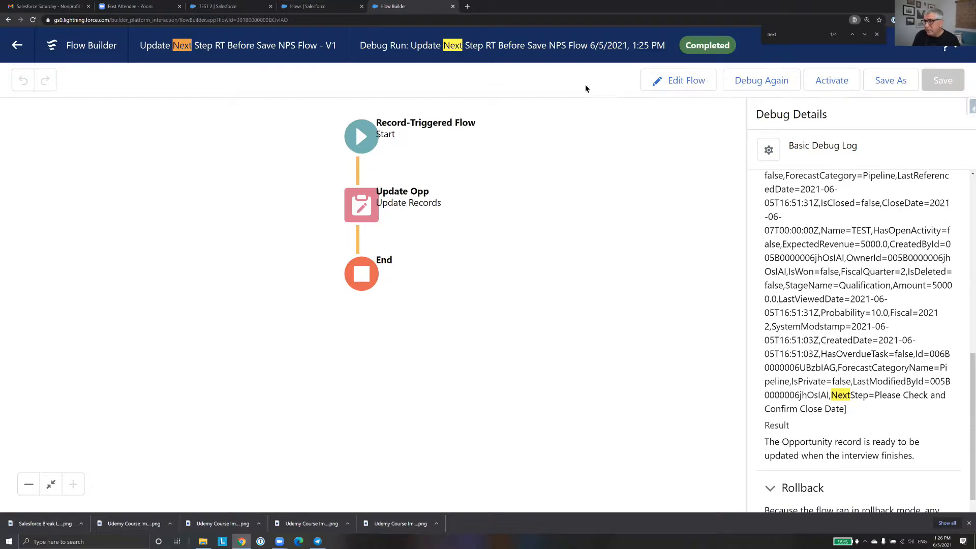
Activate the Update Next Step RT Before Save NPS Flow and return to the Flows list
click(819, 83)
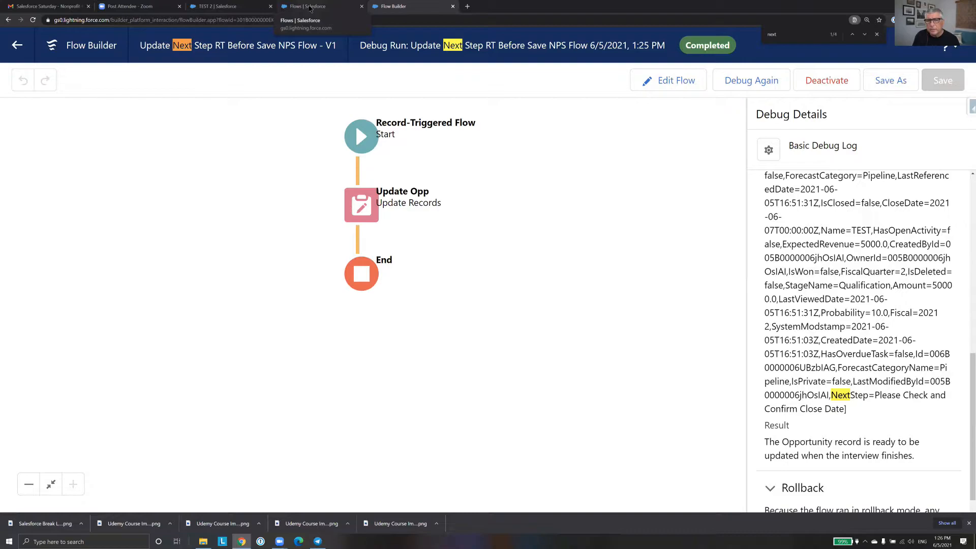
click(16, 46)
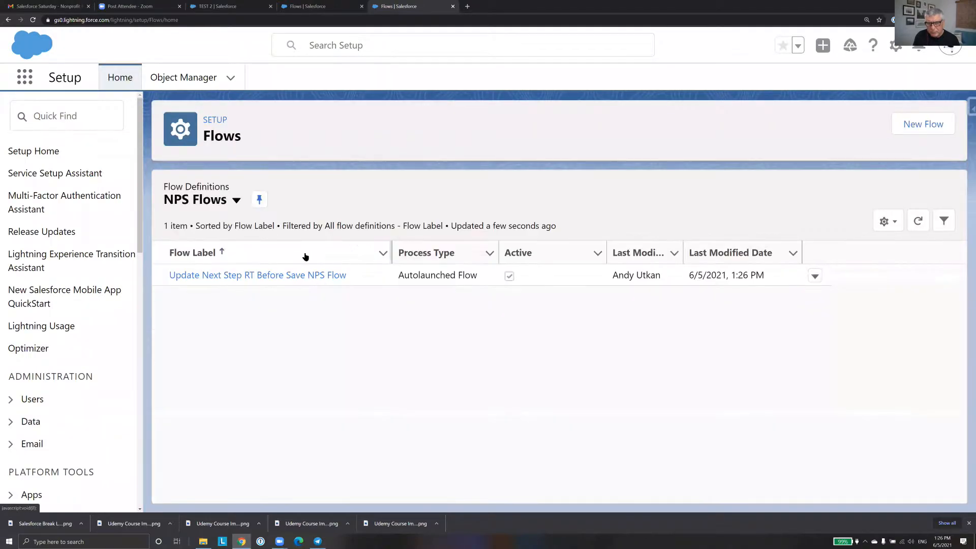
From the All Flows list, open the versions of Check Close Date RT Before Save Flow and deactivate version 5
click(237, 201)
click(222, 249)
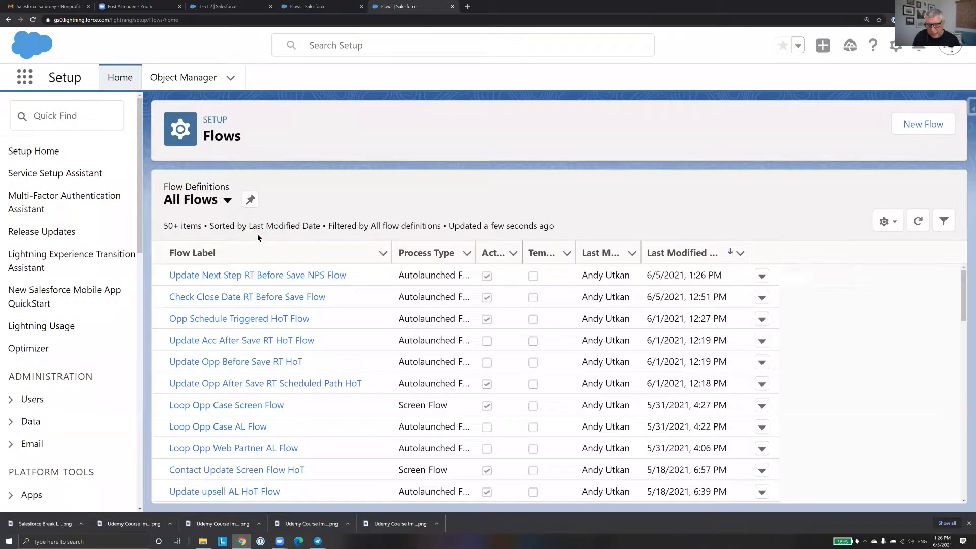
click(762, 298)
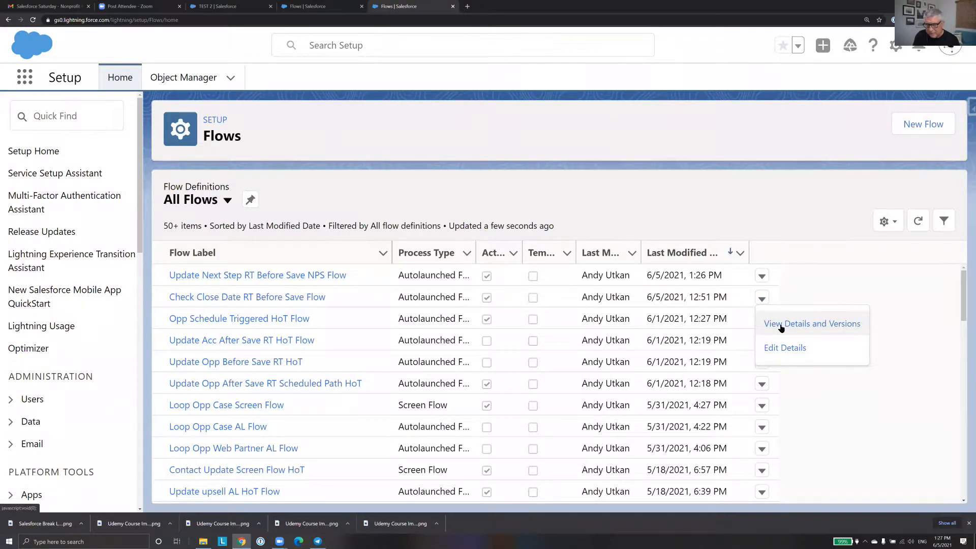
click(781, 325)
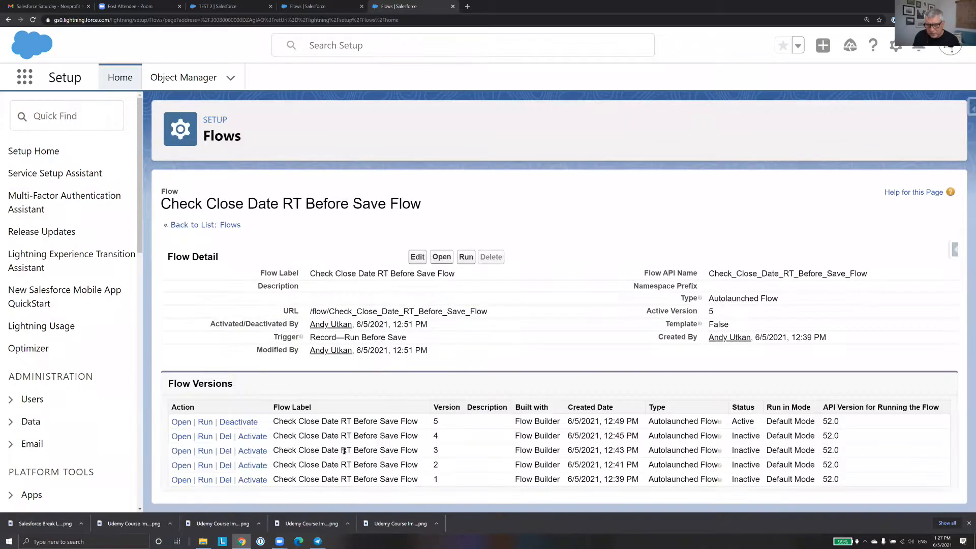
click(239, 422)
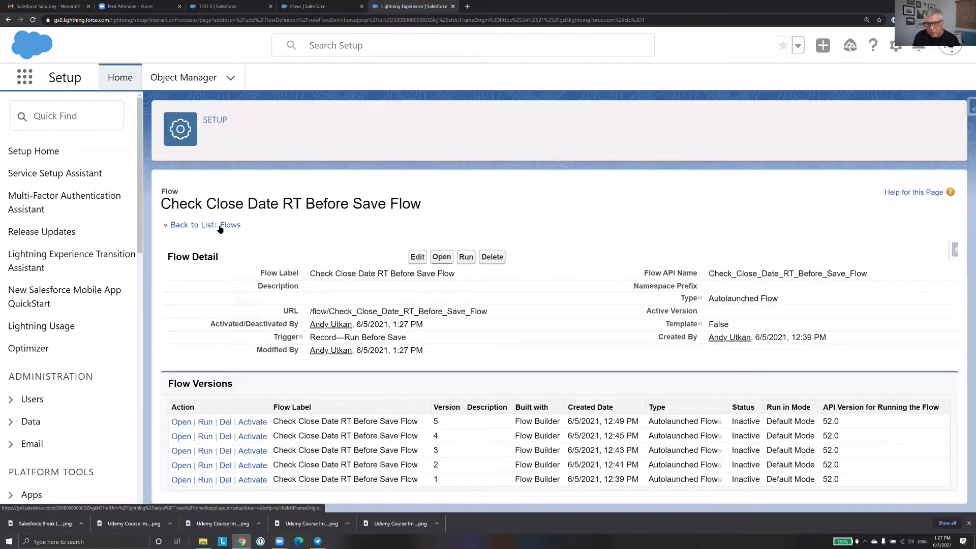
Go back to the flow list and review the flows in the All My Active Flows view
click(219, 226)
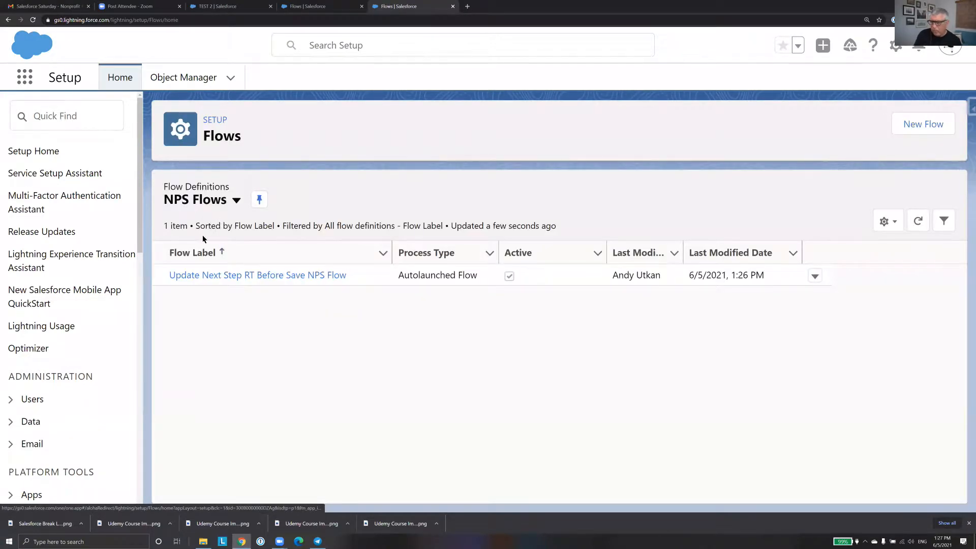
click(235, 199)
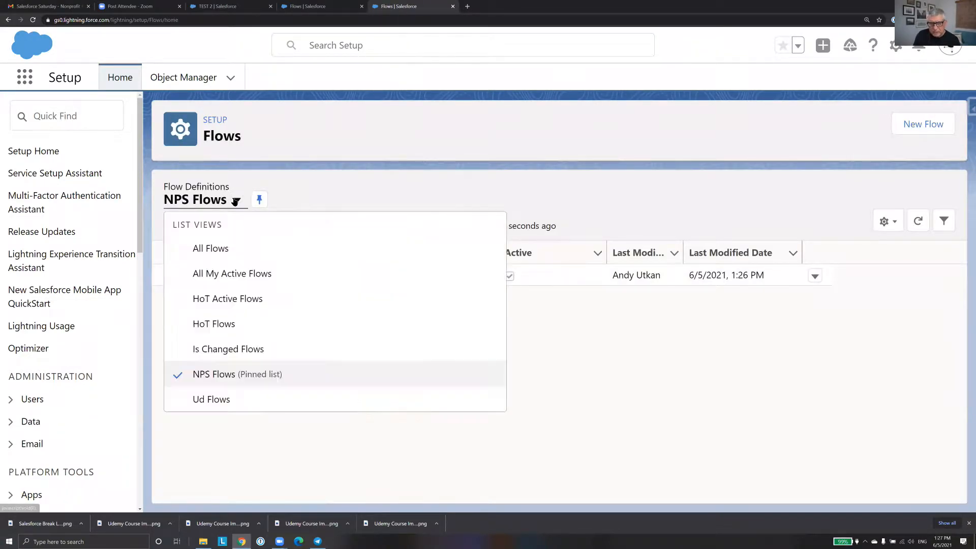
click(252, 273)
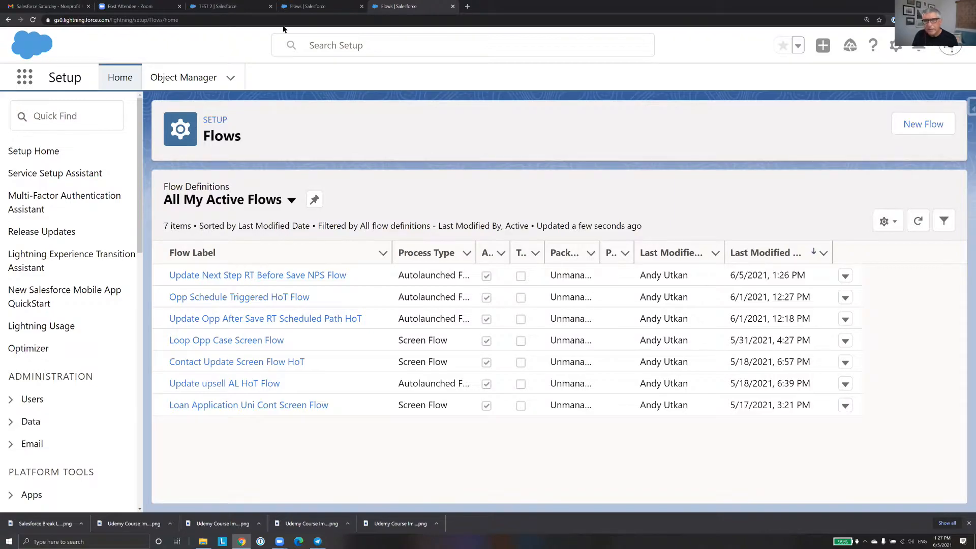
Clear the Next Step field on the TEST 2 opportunity, save the record and check its Next Step value
click(297, 7)
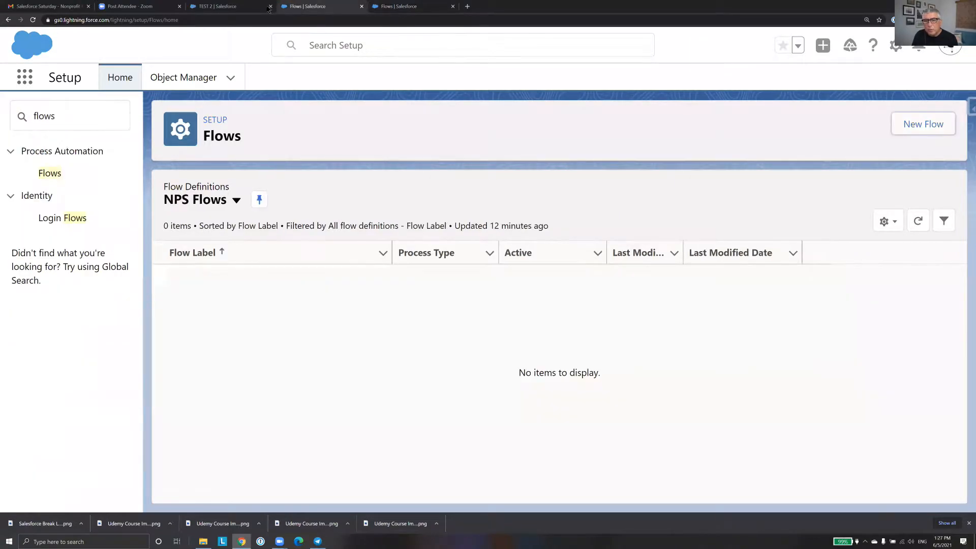
click(244, 7)
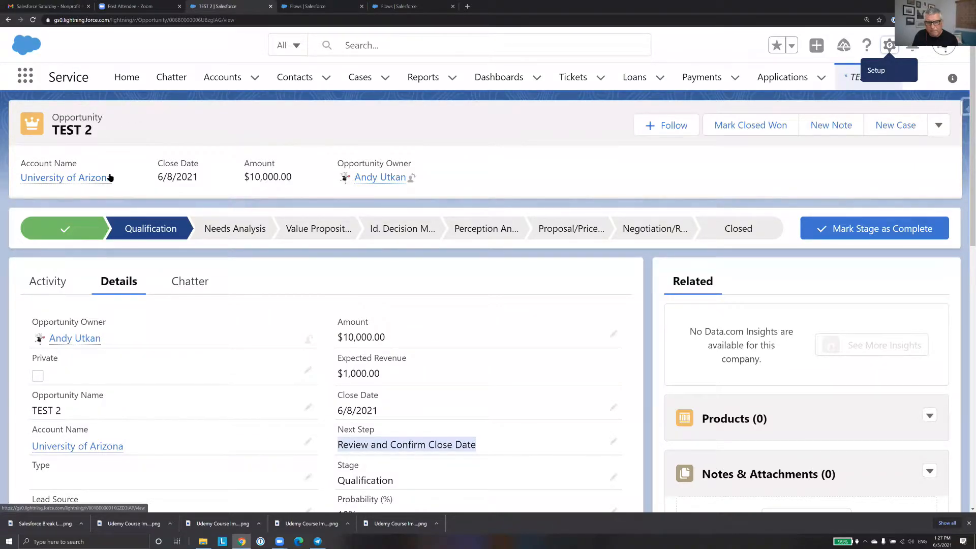
scroll(553, 432, down, 1)
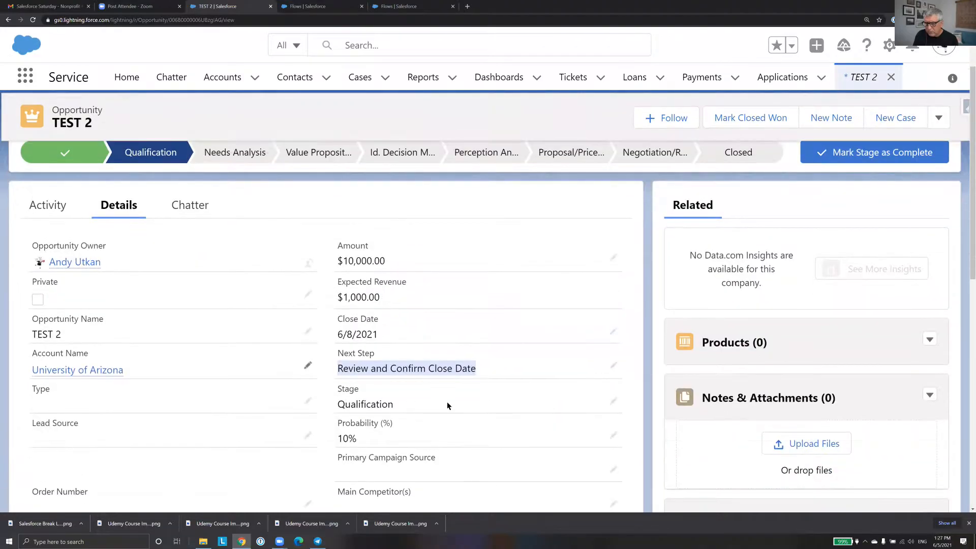
click(614, 366)
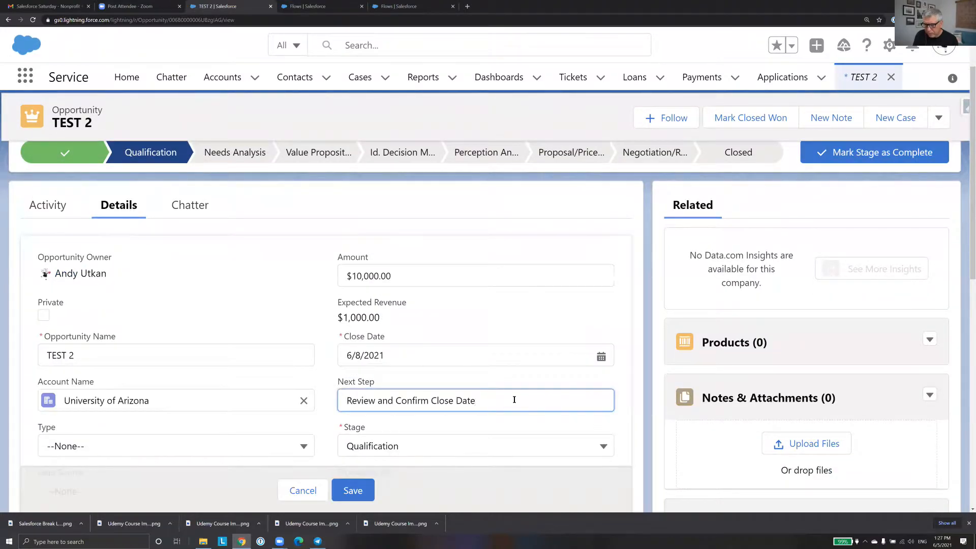
drag(513, 399, 342, 396)
key(BackSpace)
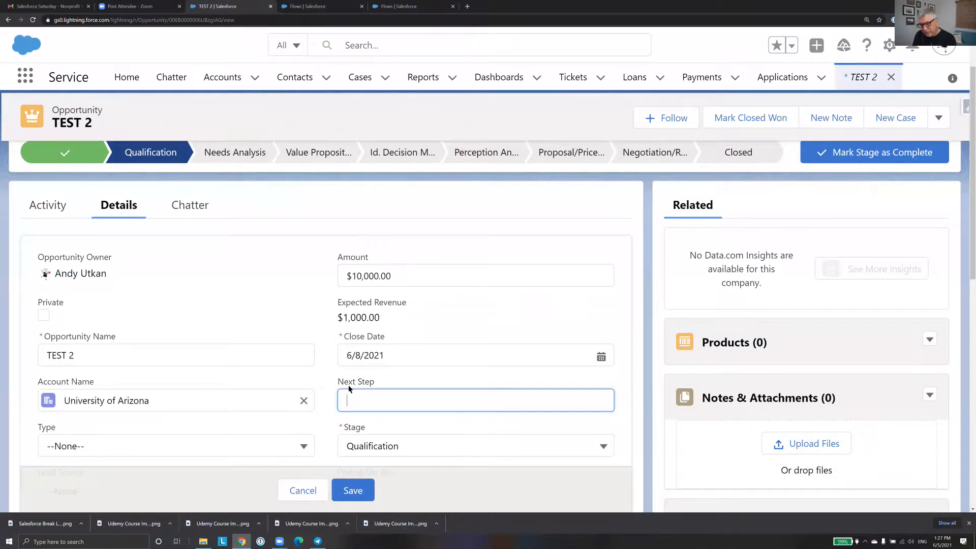
click(352, 490)
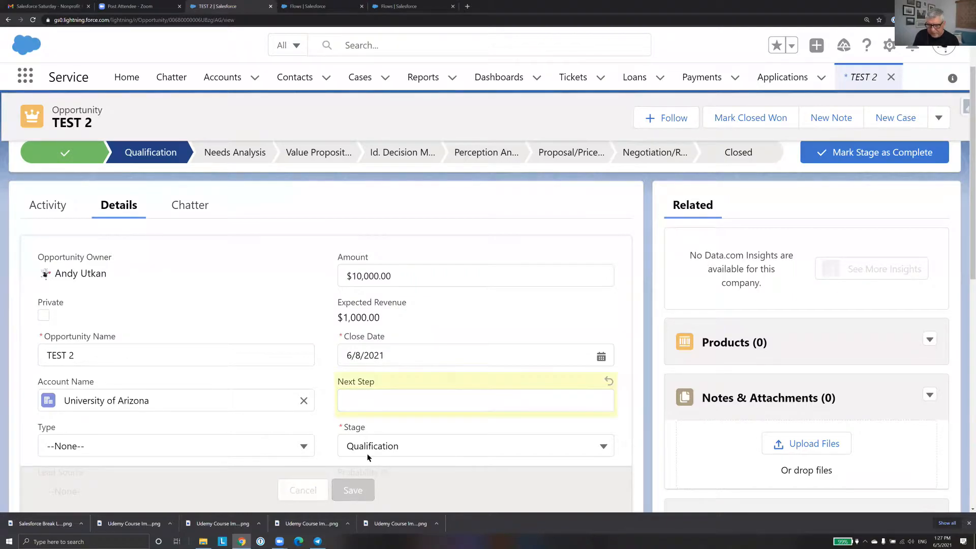
scroll(305, 337, down, 1)
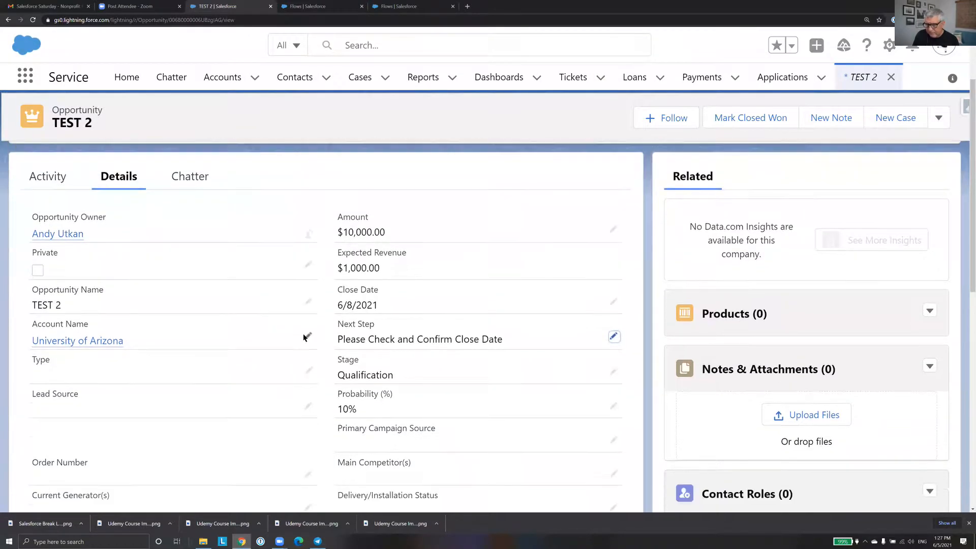
scroll(304, 338, down, 1)
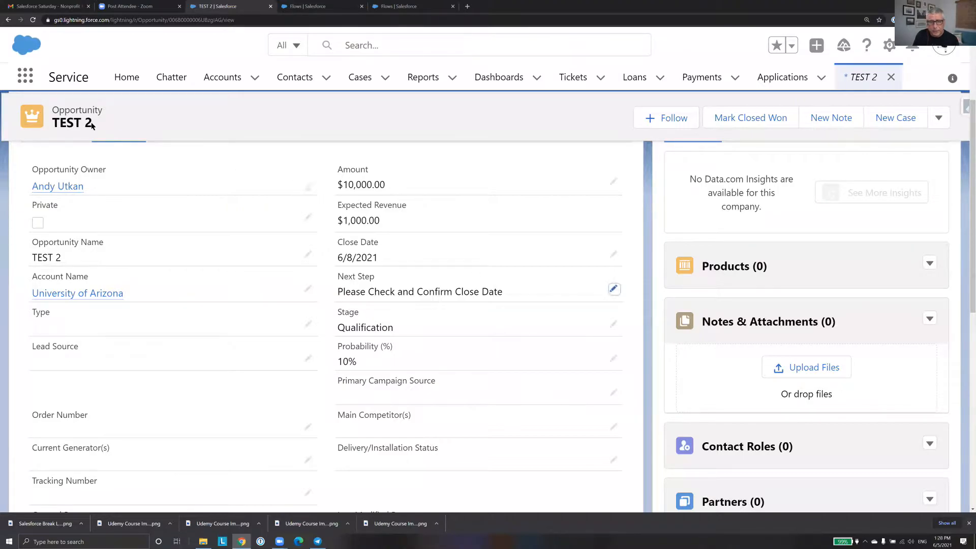
Search the apps and items for "oppo", open the Opportunities list and show the details of Opp 2/1
click(23, 79)
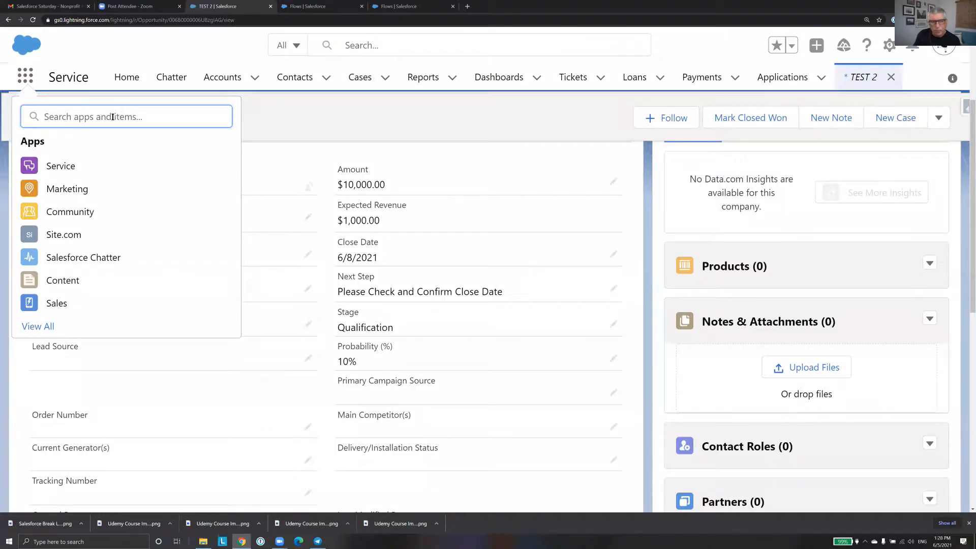
text(oppo)
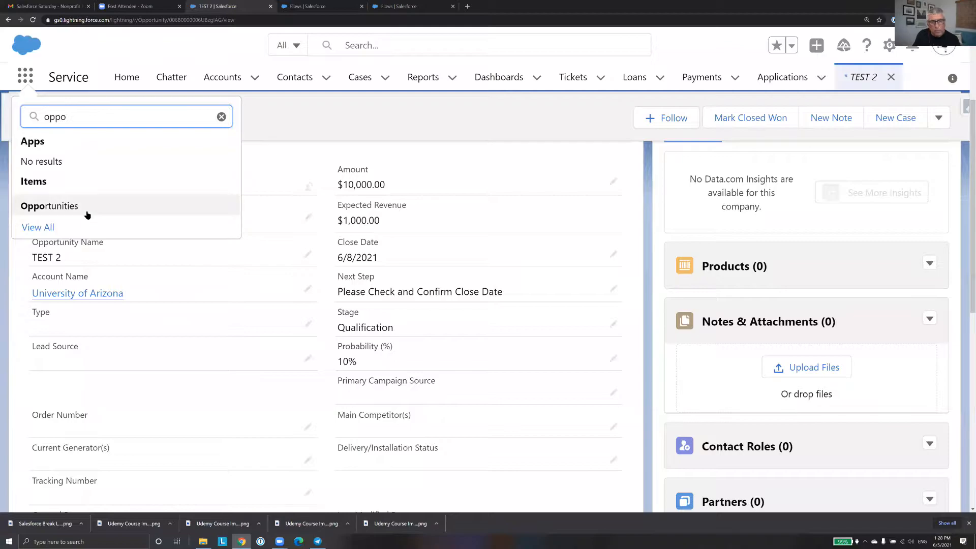
click(86, 209)
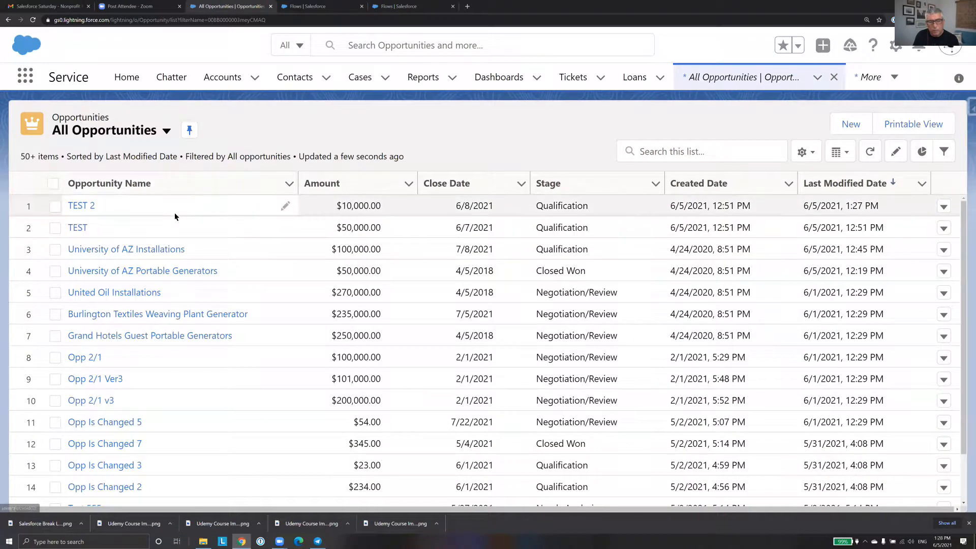
click(86, 358)
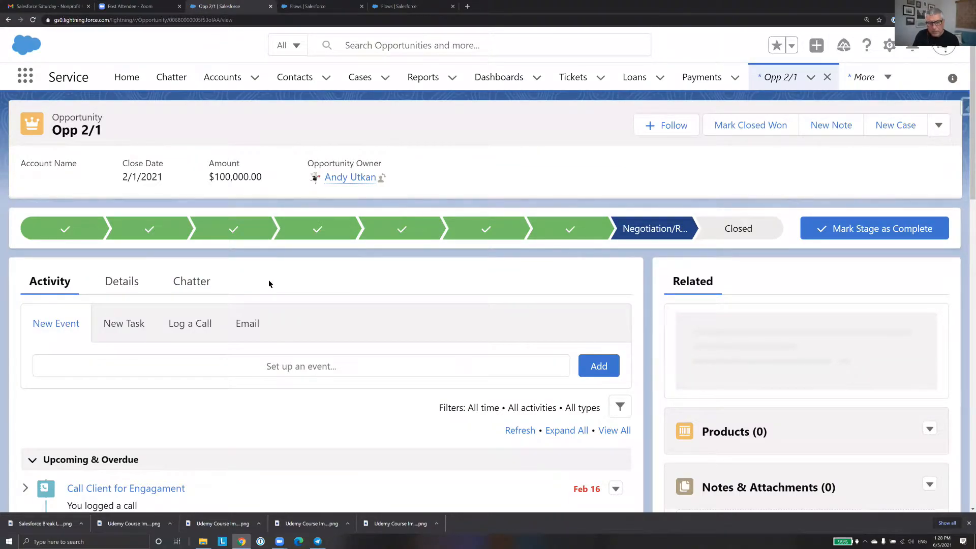
click(122, 282)
scroll(403, 315, down, 3)
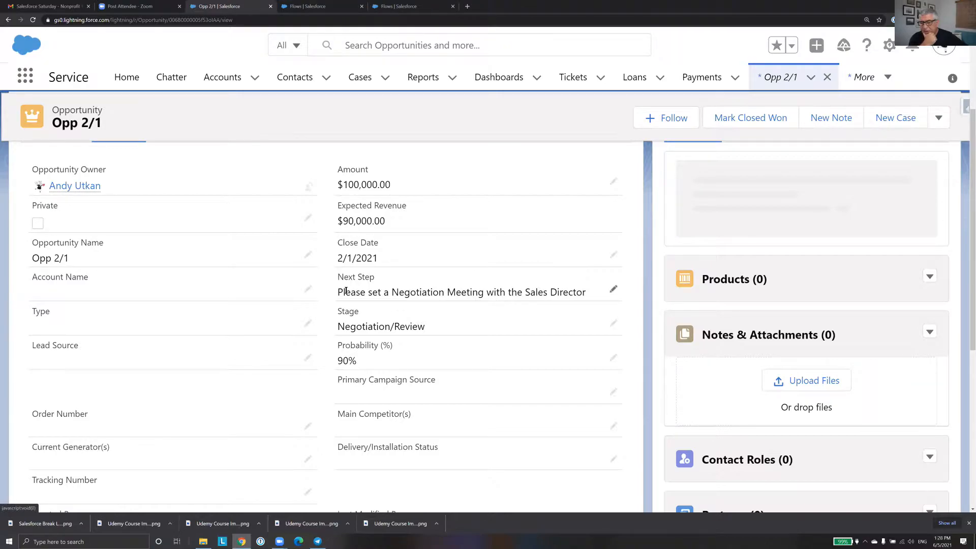
Open Opp 2/1's Next Step for editing, save the record without changing any field and check the Next Step value
click(613, 290)
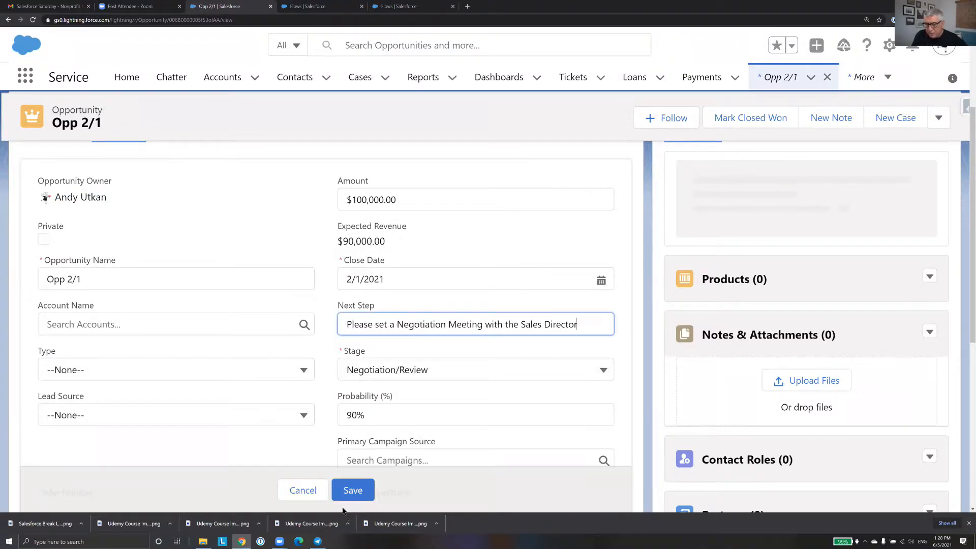
click(352, 493)
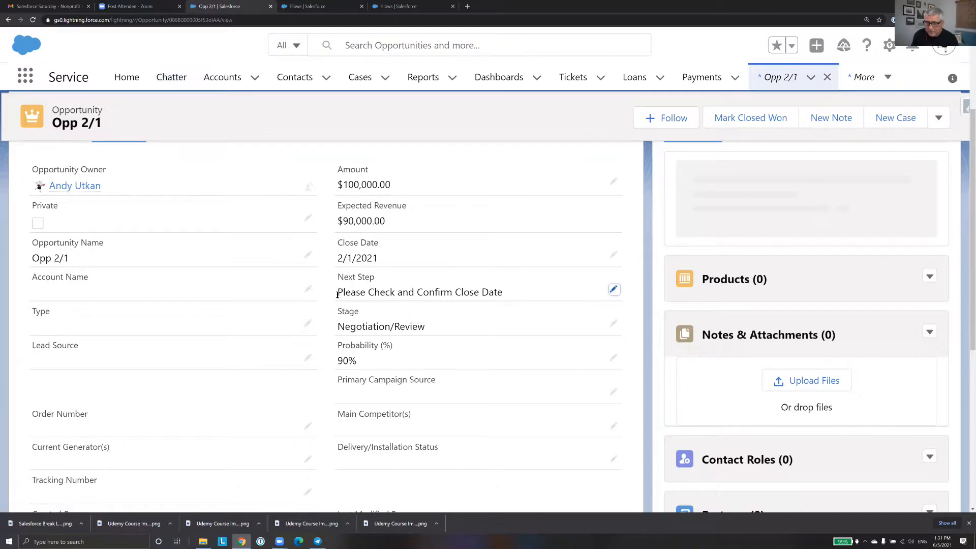
drag(338, 292, 503, 291)
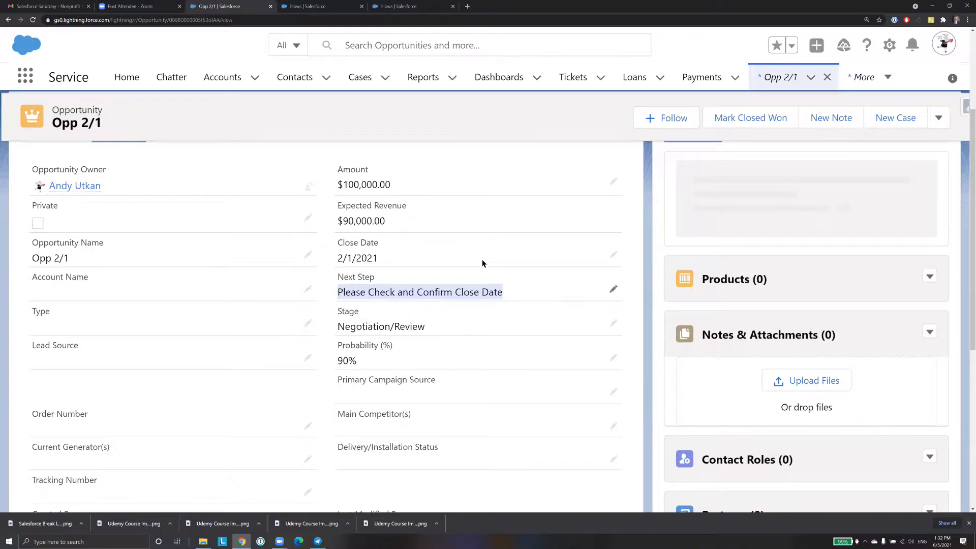
Refresh the NPS Flows list in Setup and open the Update Next Step RT Before Save NPS Flow
click(312, 7)
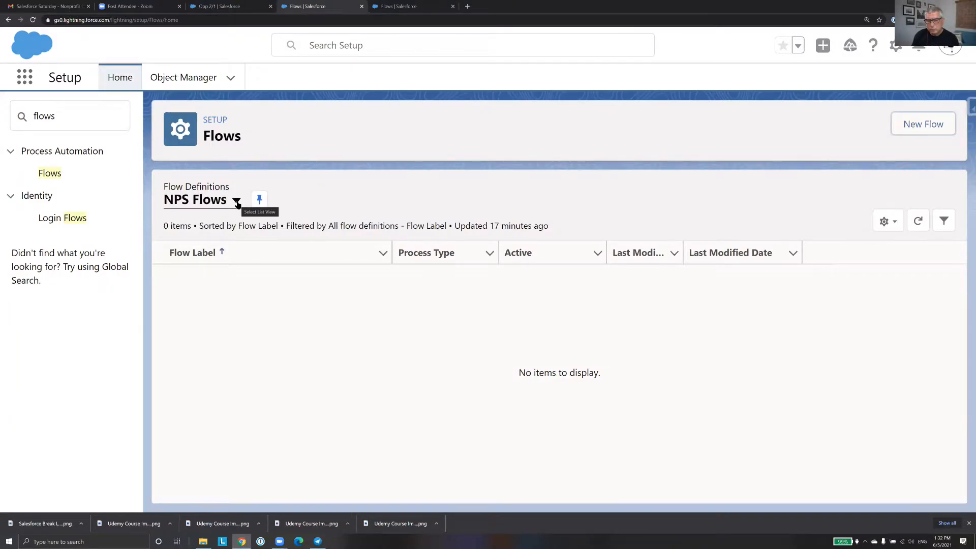
click(33, 20)
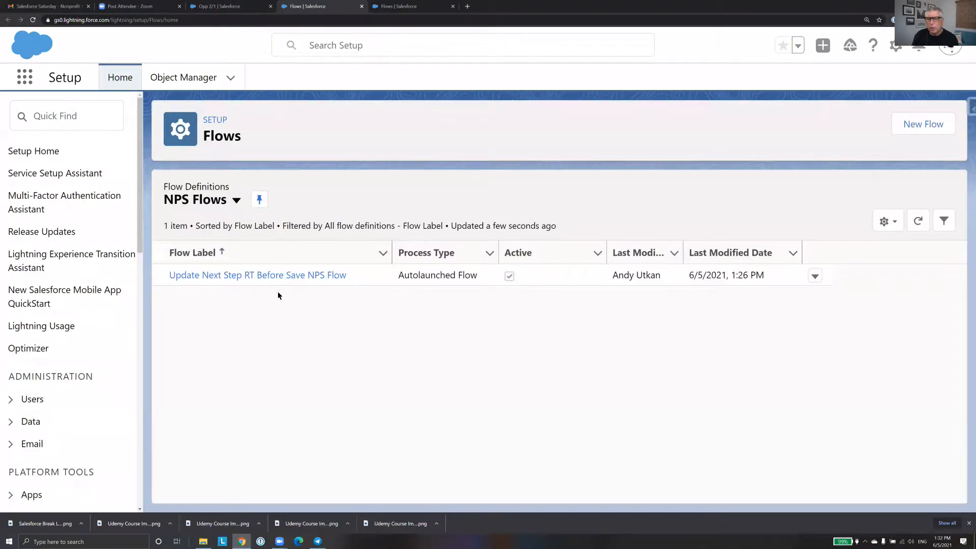
click(301, 279)
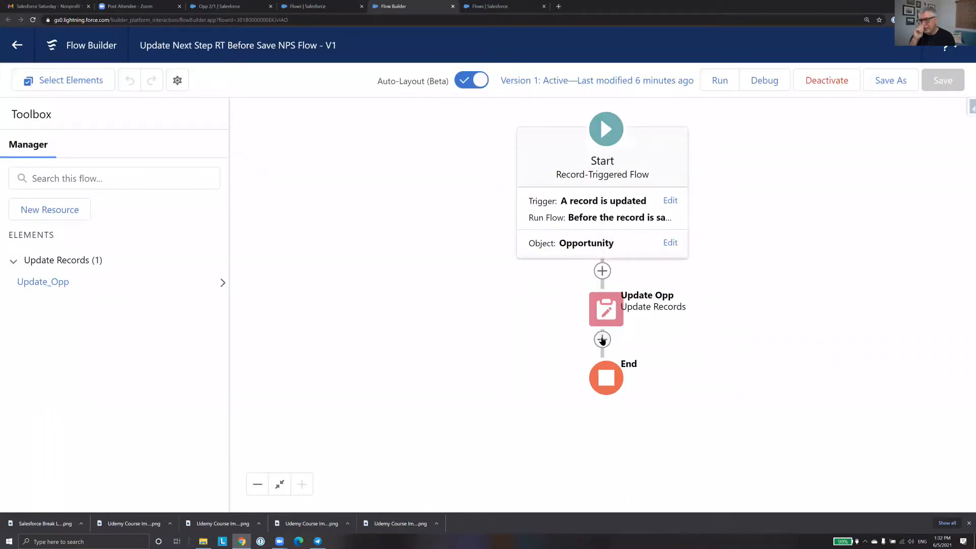
Review the Start element's trigger settings and its object and condition requirements without changing them
click(760, 249)
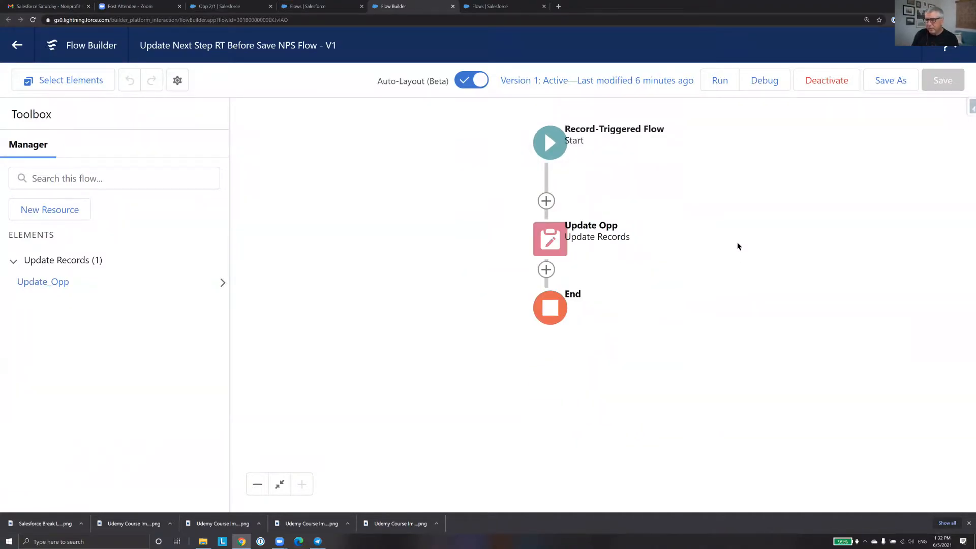
click(550, 147)
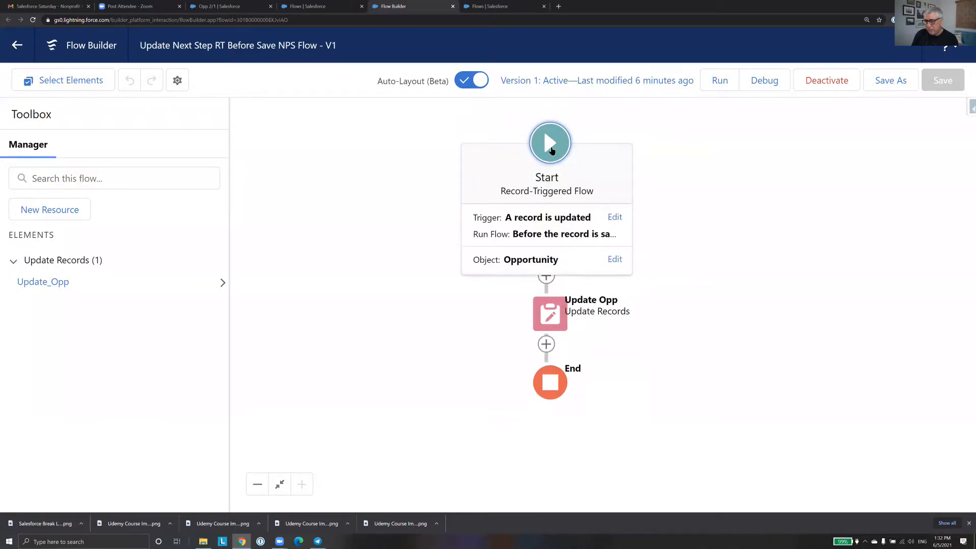
click(599, 224)
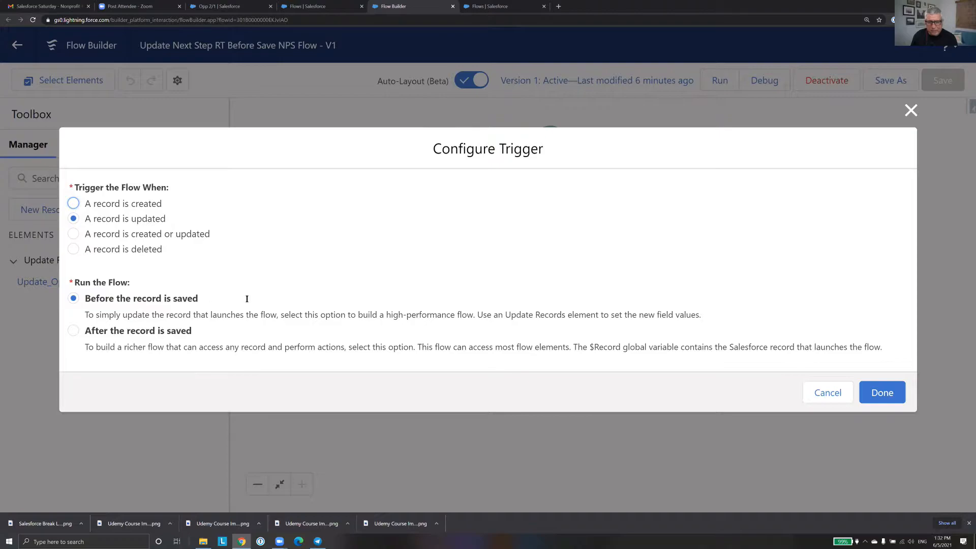
click(822, 395)
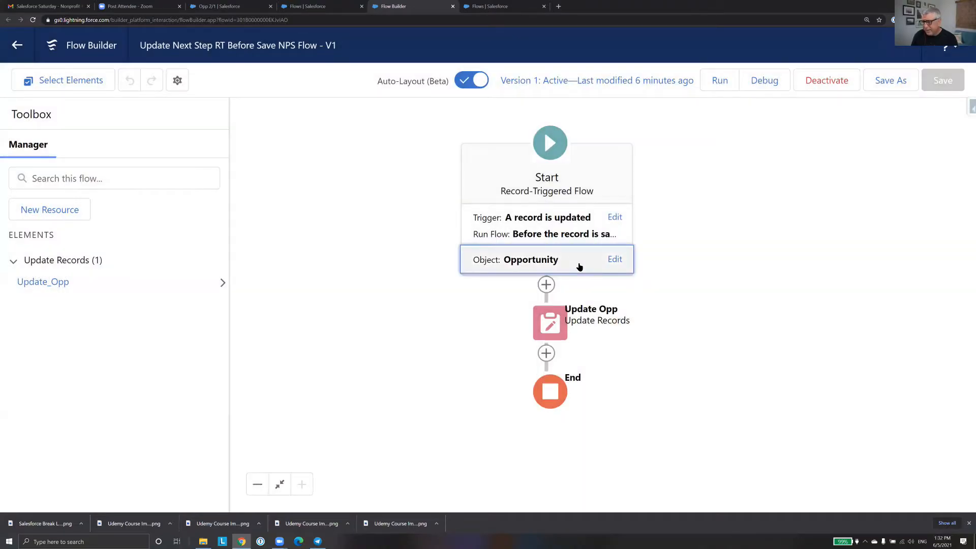
click(614, 259)
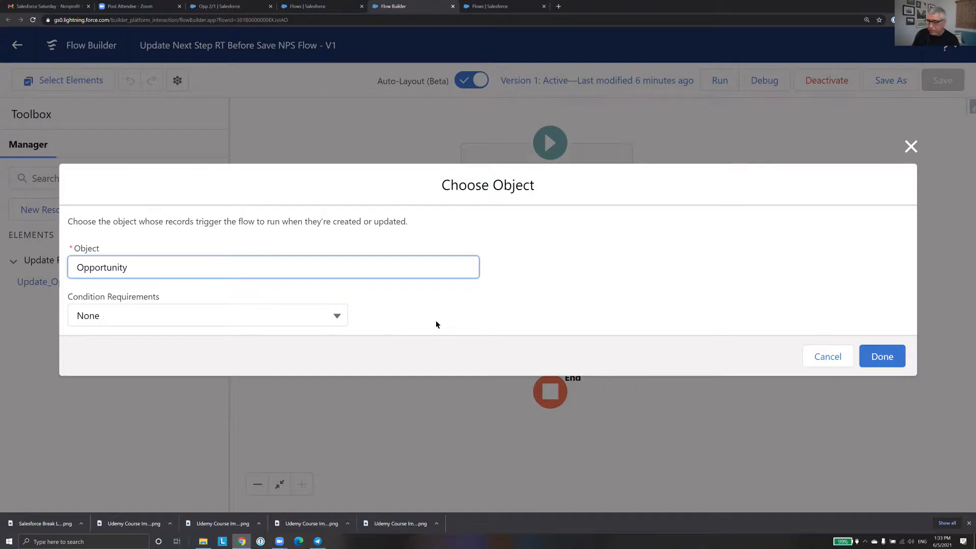
click(820, 358)
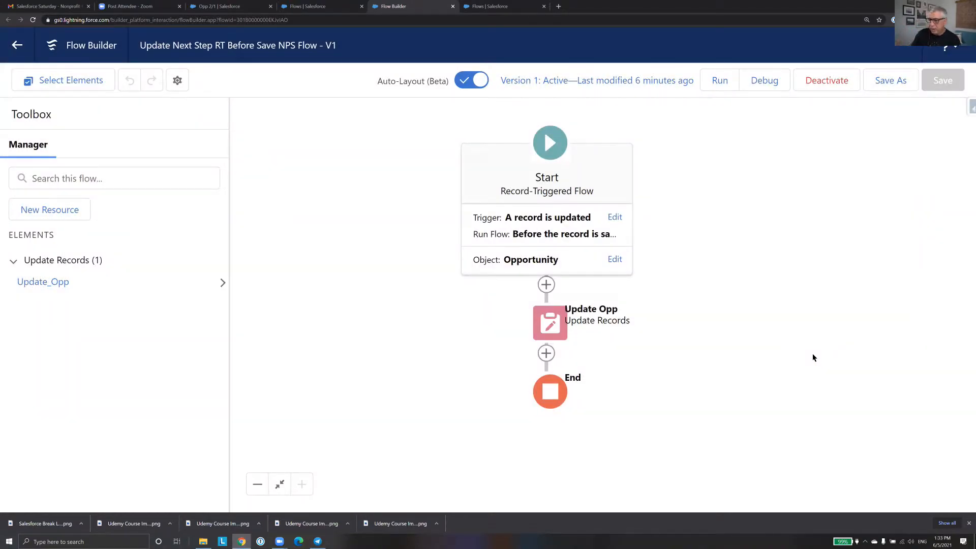
Review the Update Opp element's record selection, filter conditions and field values without changing them
click(554, 323)
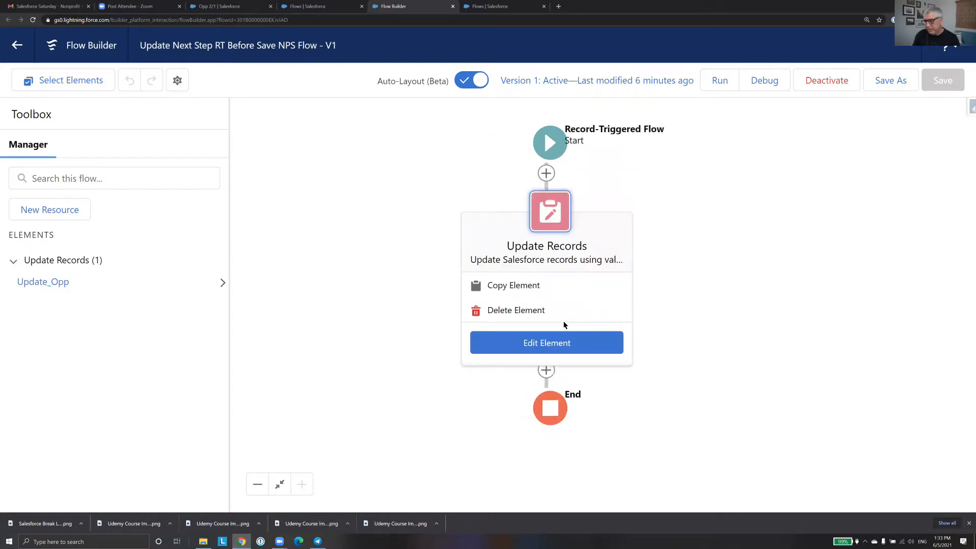
click(584, 347)
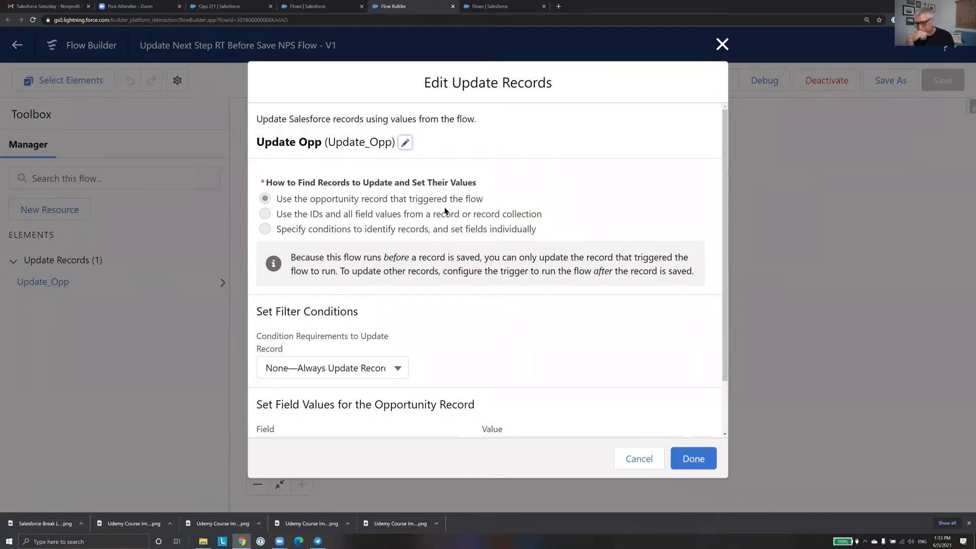
scroll(403, 309, down, 2)
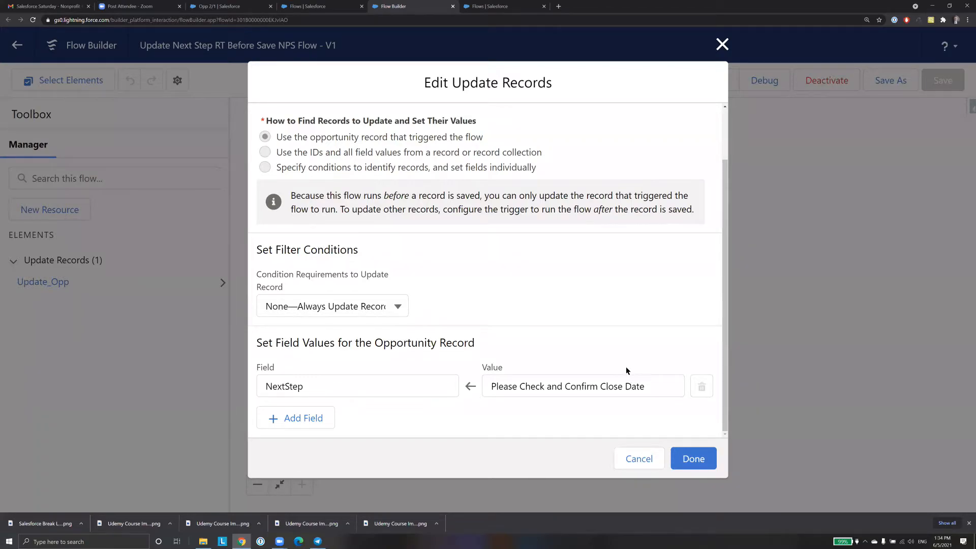
click(721, 47)
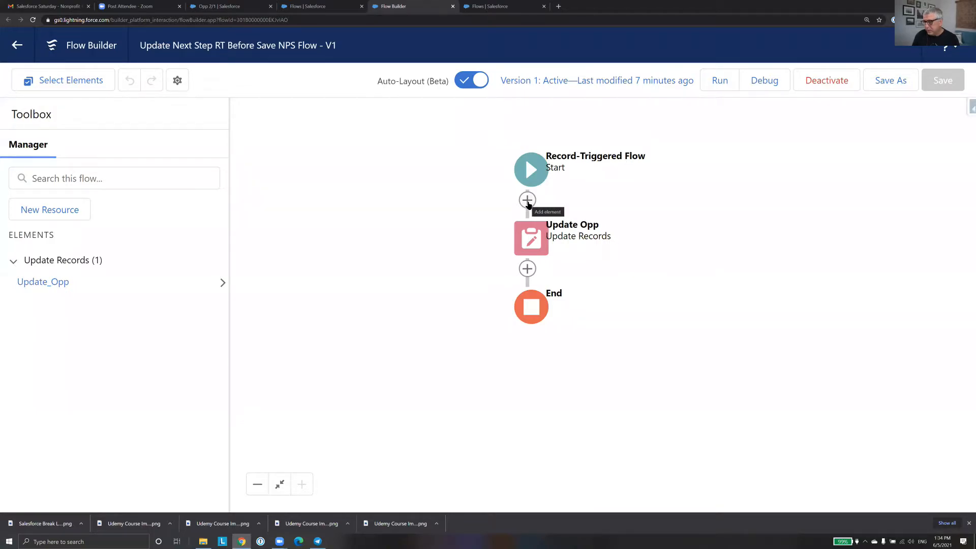
Add a Decision element between Start and Update Opp, labelled "Is Close Date 6+ Months Away?"
click(528, 201)
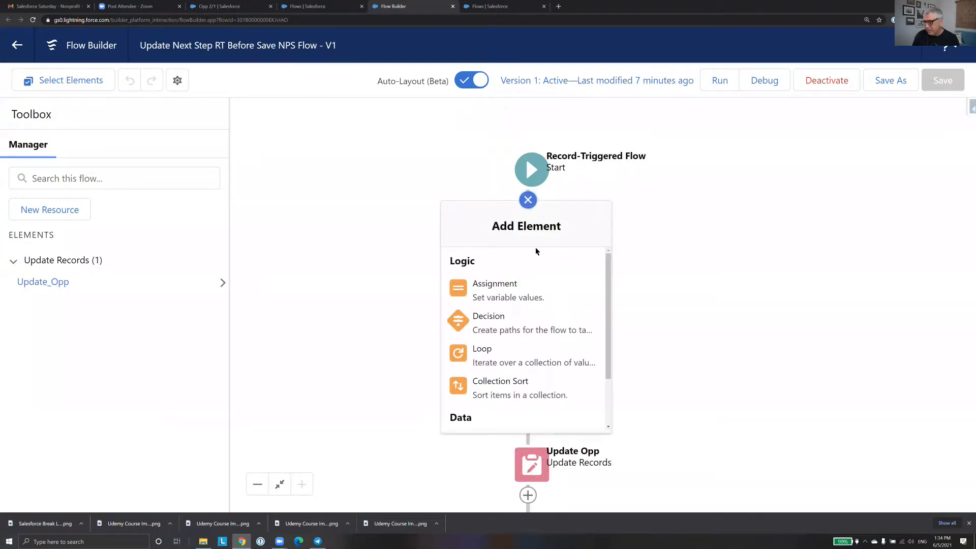
click(538, 328)
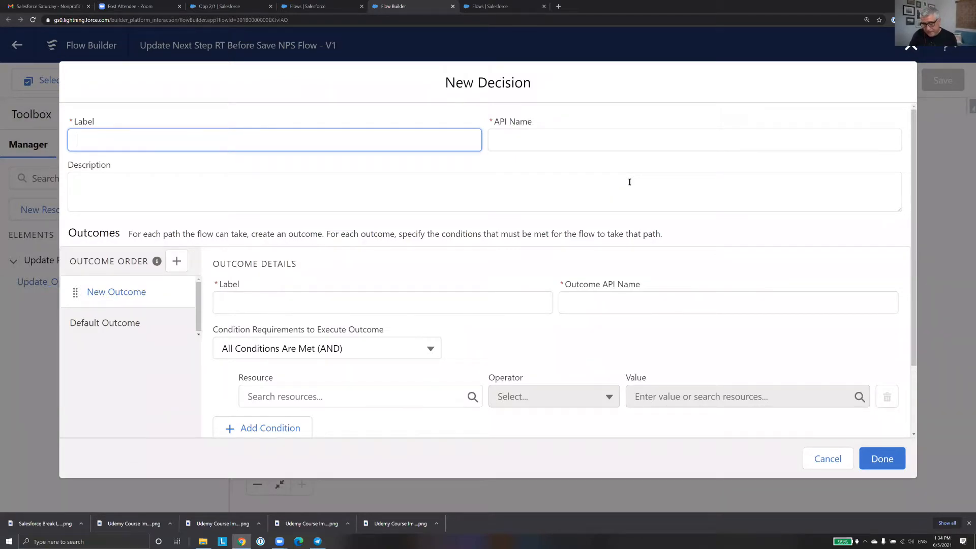
text(Is Close Date )
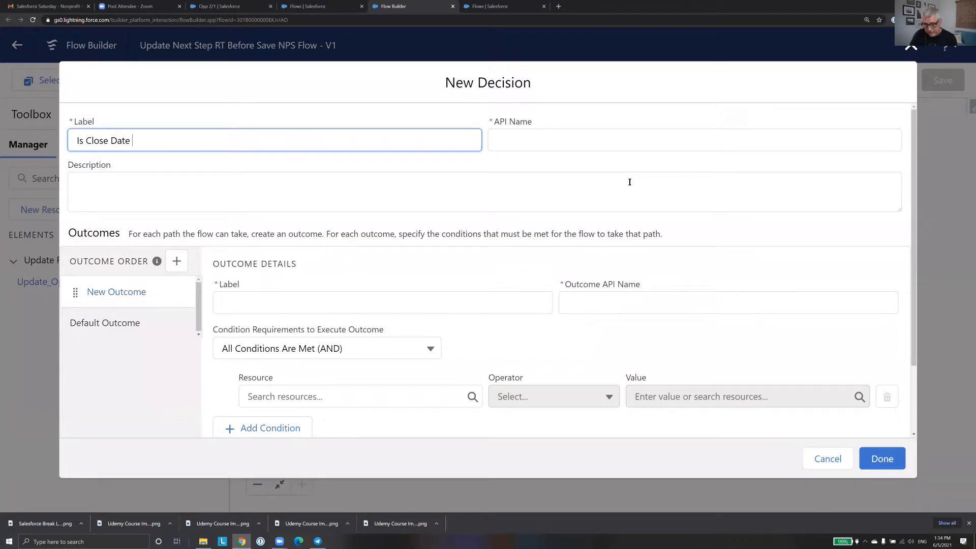
text(6+ Months Away?)
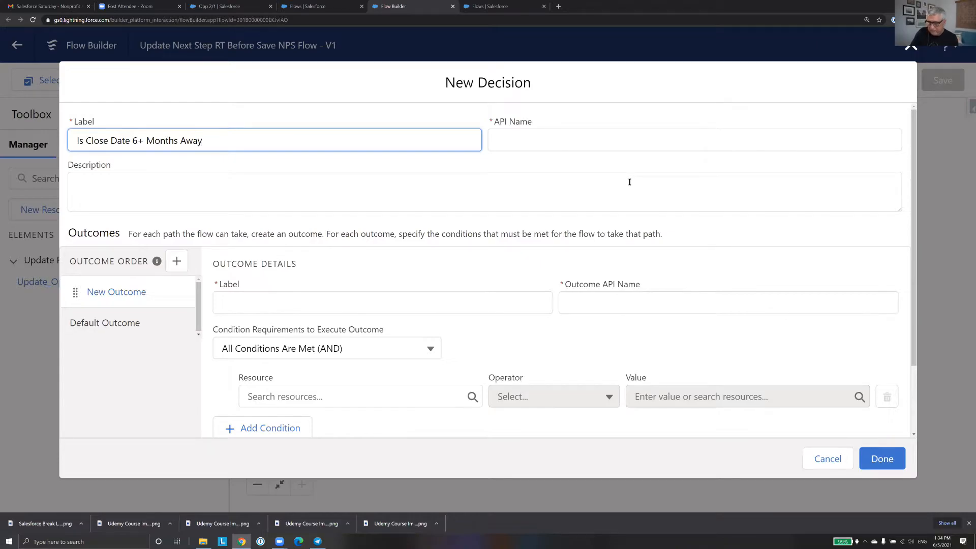
click(669, 134)
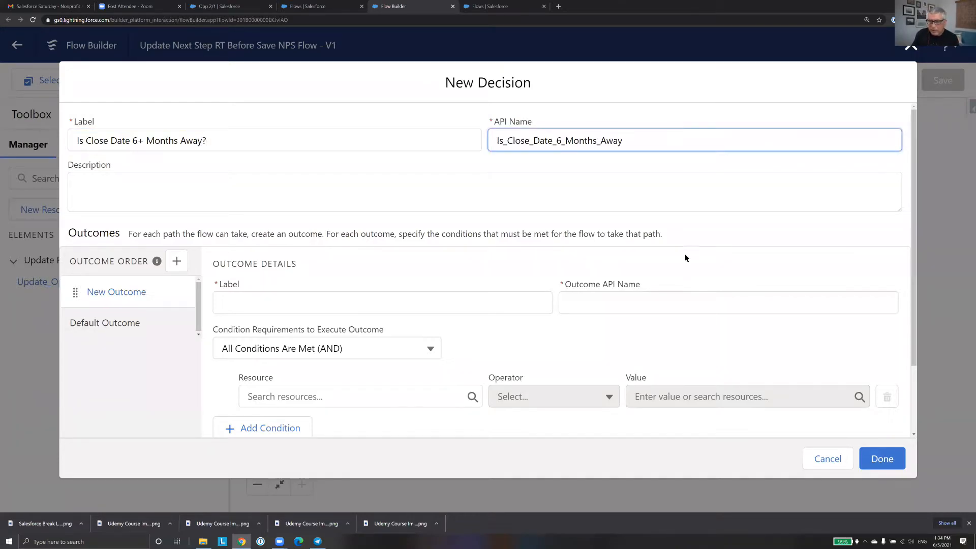
Label the decision's first outcome "Yes Six+ Months" and let its API name fill in
click(243, 302)
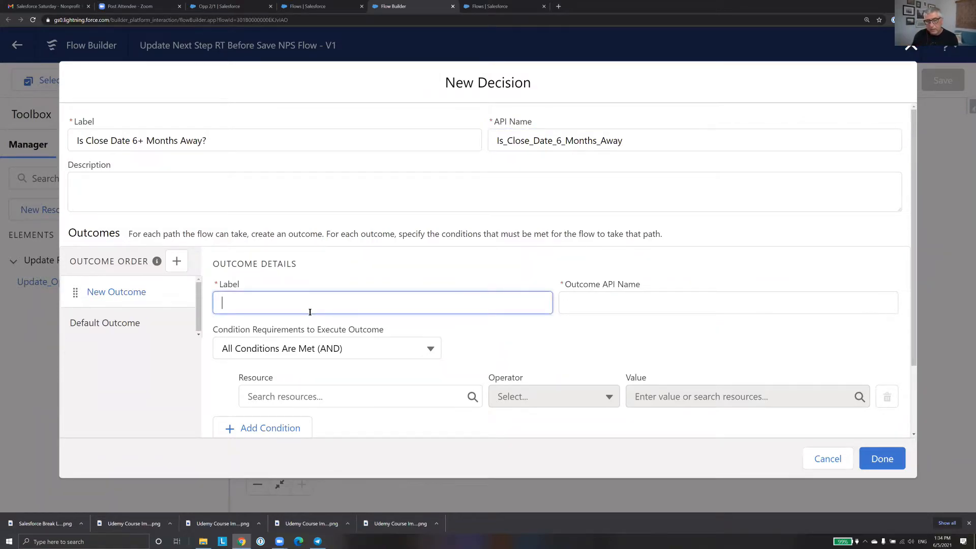
text(Six Months)
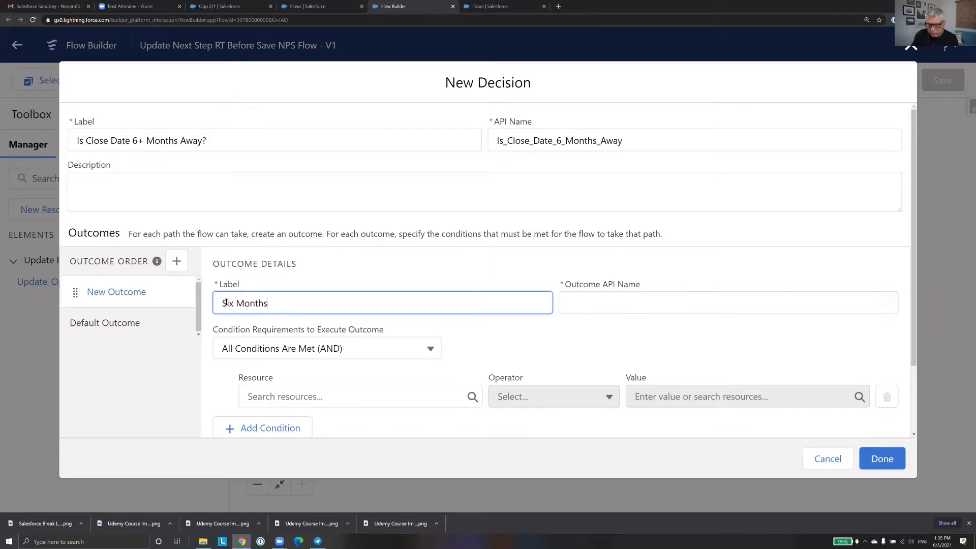
key(Home)
text(Yes)
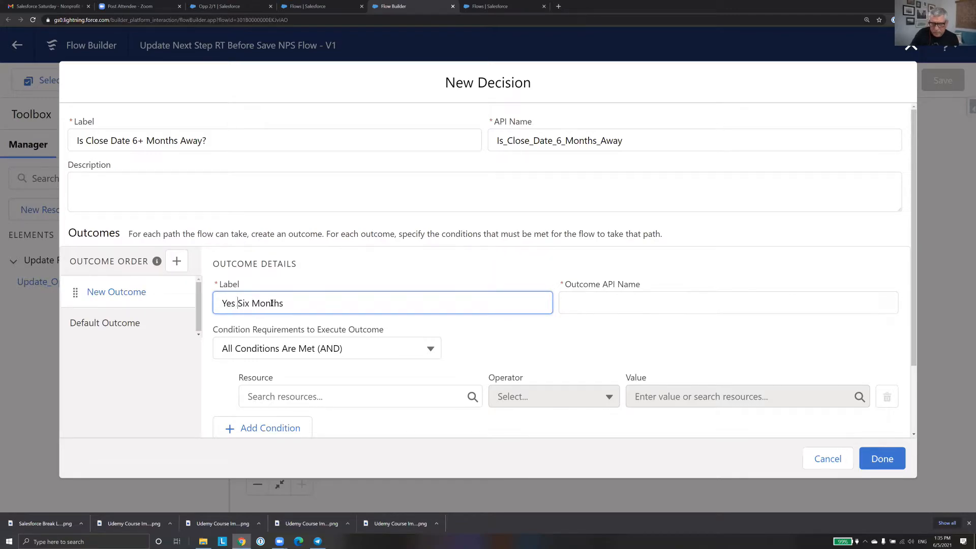
key(Right)
key(Right)
key(Right)
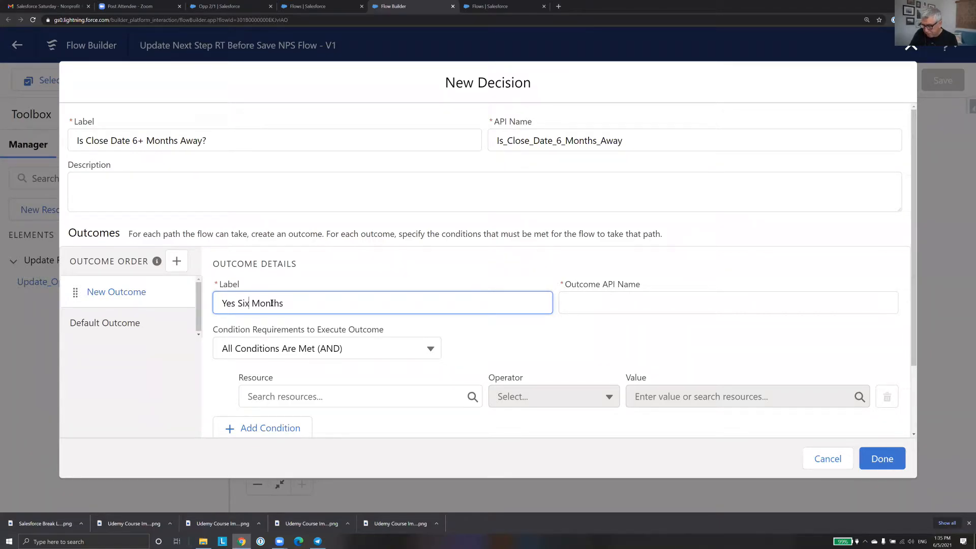
text(+)
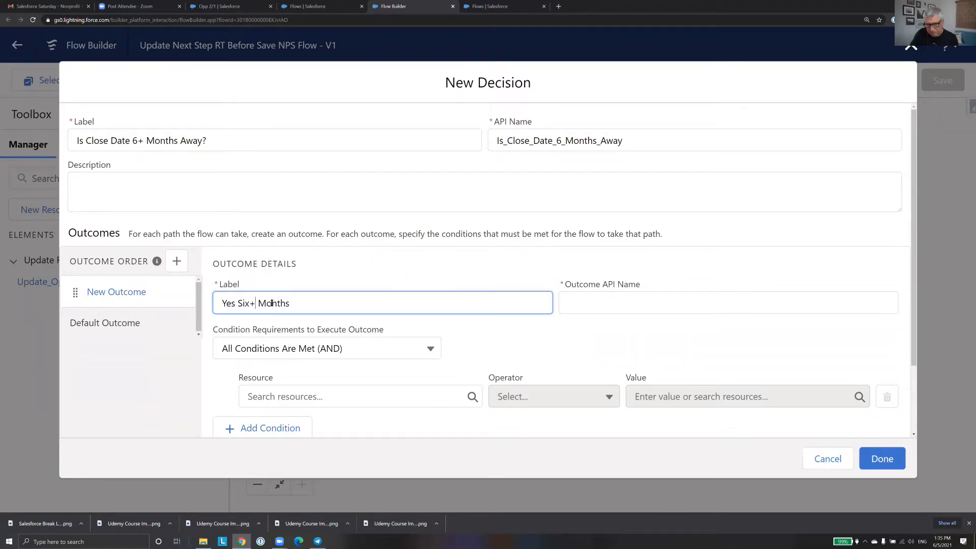
click(710, 295)
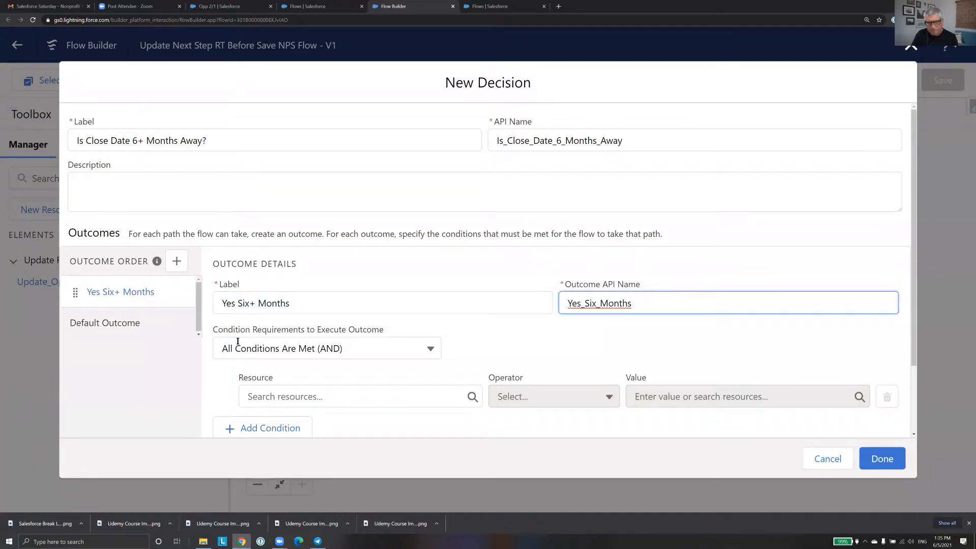
Rename the default outcome as "Less Than 6 Months" and try to finish the decision
click(148, 323)
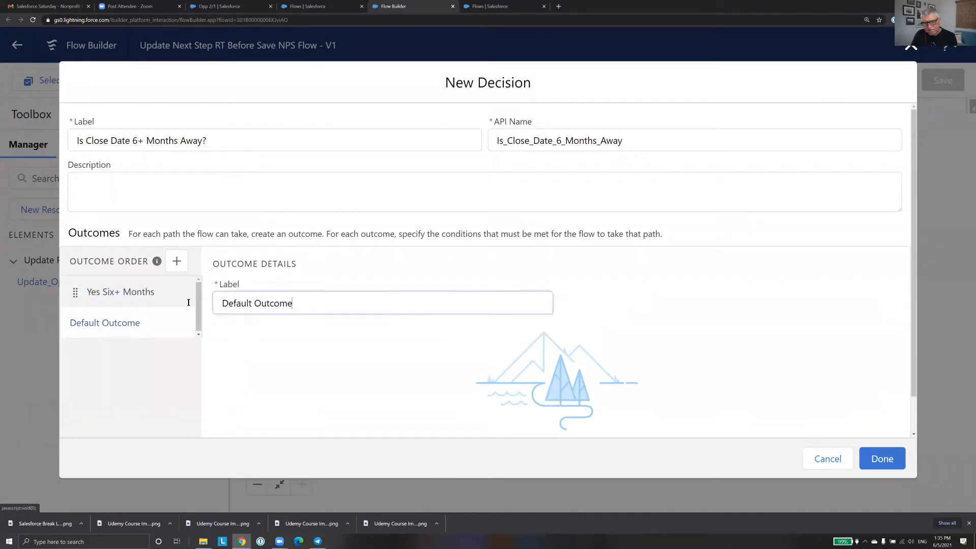
key(ctrl+a)
text(Less)
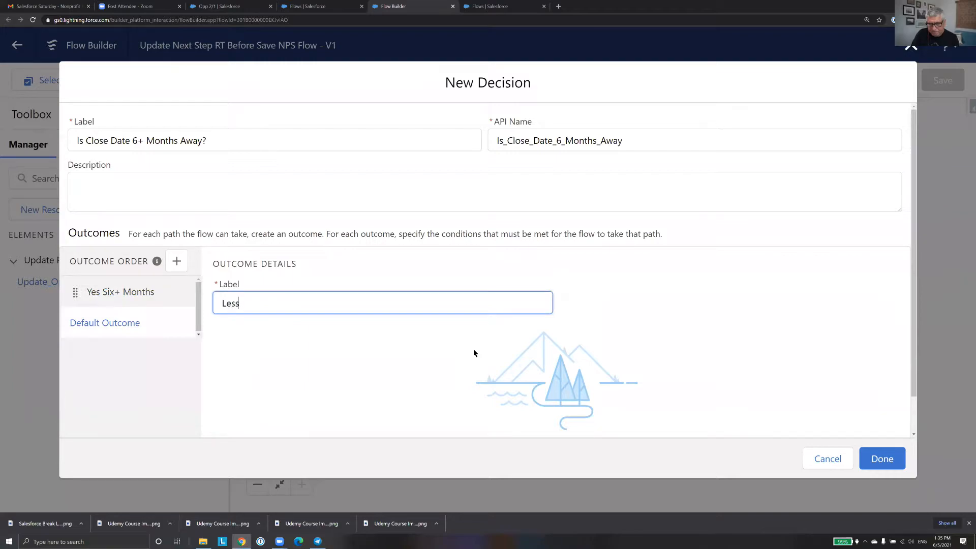
text( Than 6 Months)
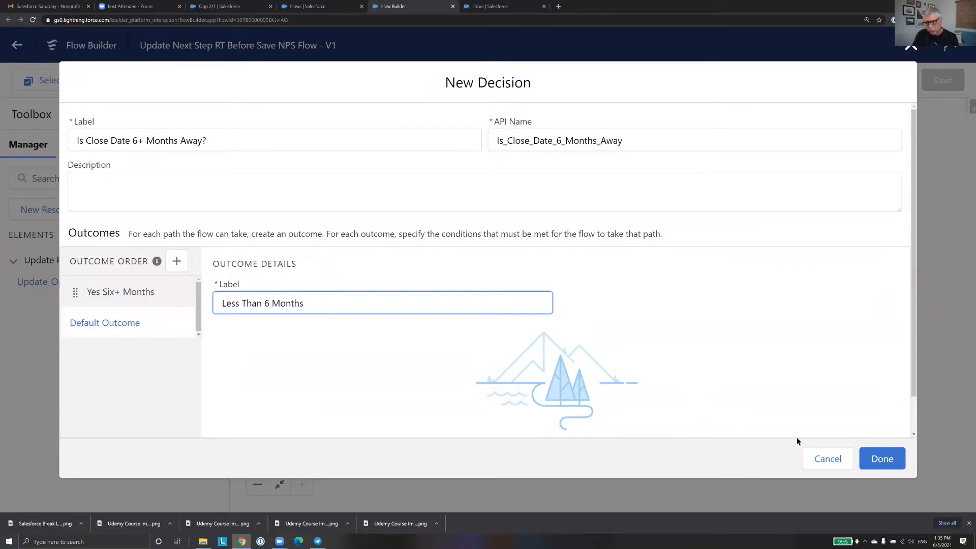
click(878, 458)
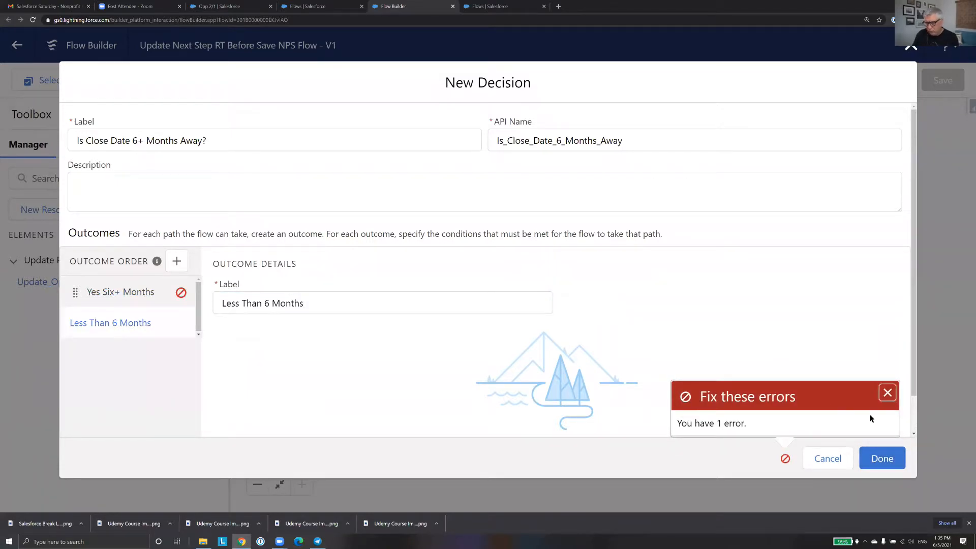
click(887, 393)
Create a new Formula resource named DateDifferenceFormula from the condition of the Yes Six+ Months outcome
click(122, 292)
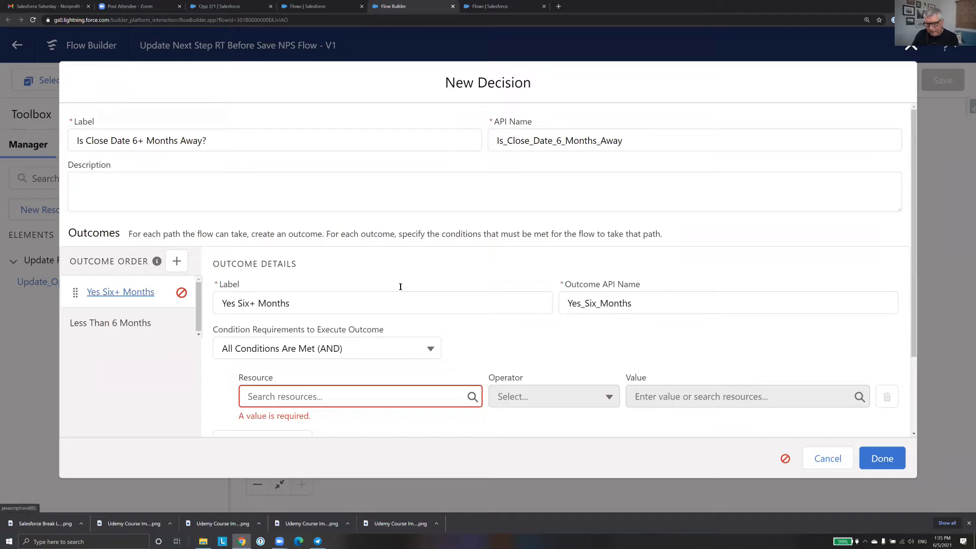
scroll(482, 320, down, 3)
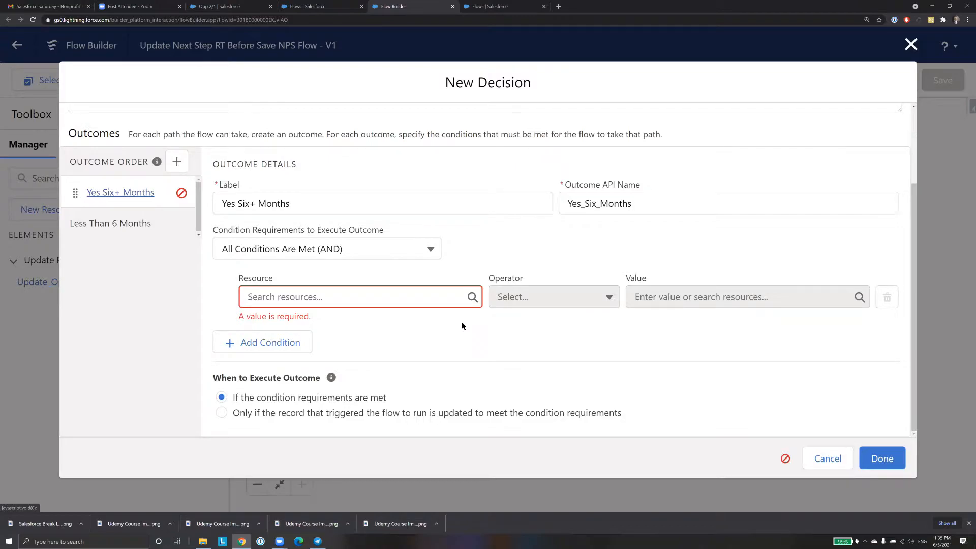
click(440, 302)
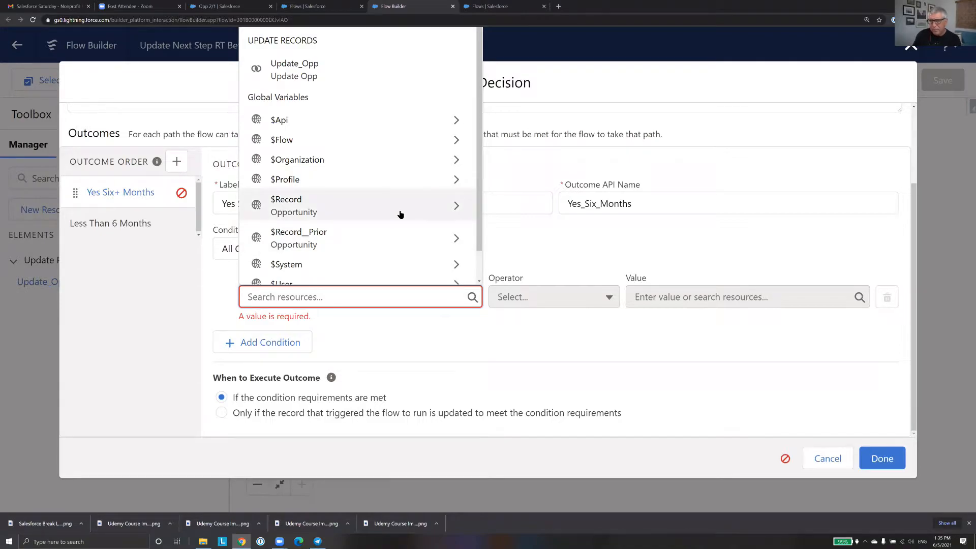
scroll(390, 206, down, 1)
scroll(390, 206, up, 1)
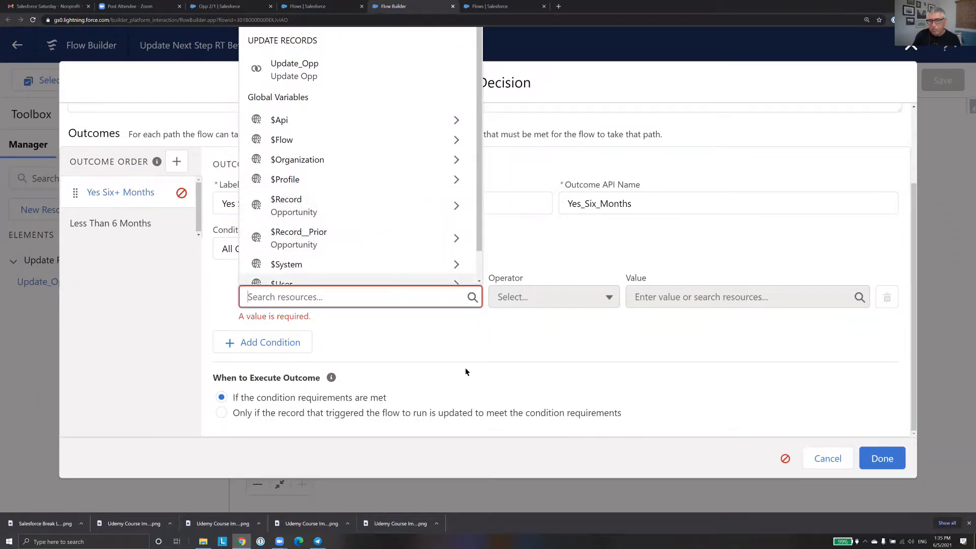
scroll(465, 372, up, 2)
click(470, 396)
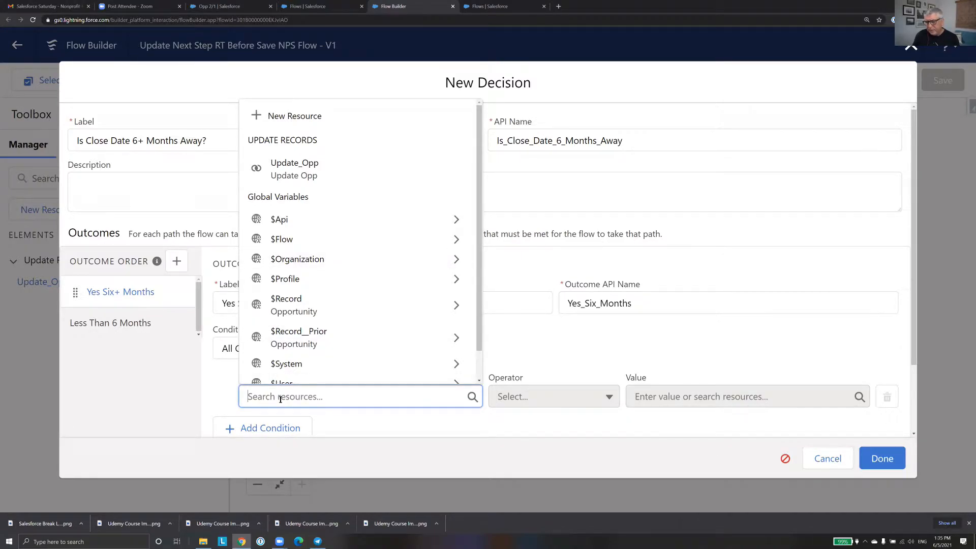
click(303, 117)
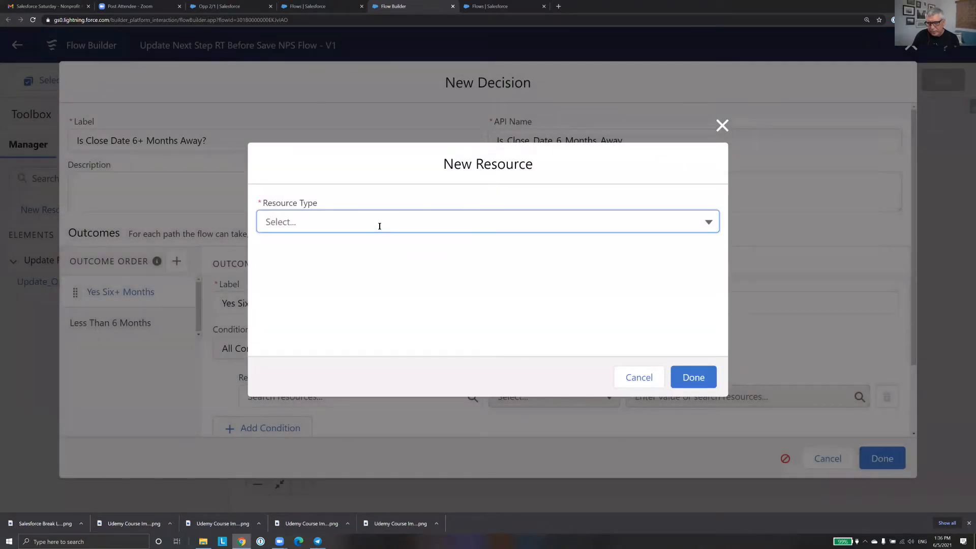
click(379, 225)
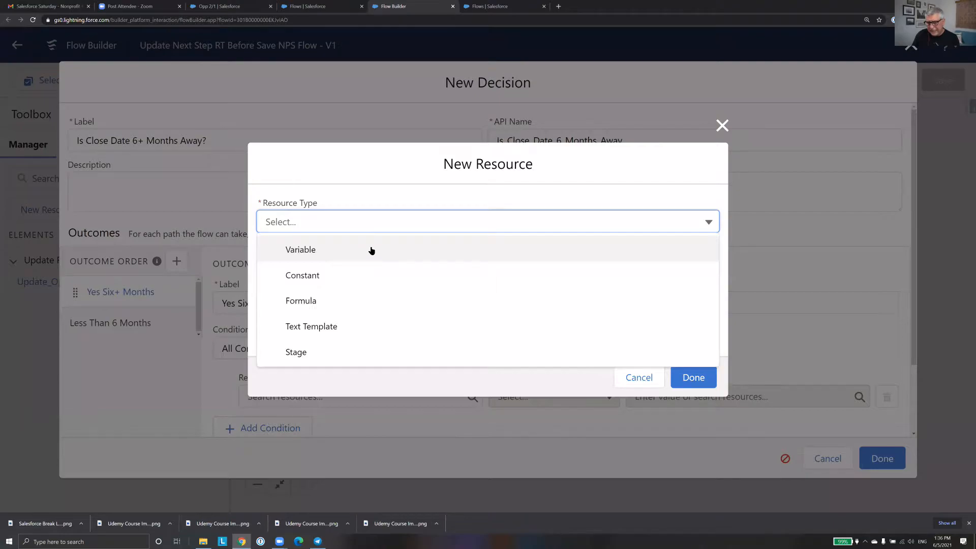
click(361, 311)
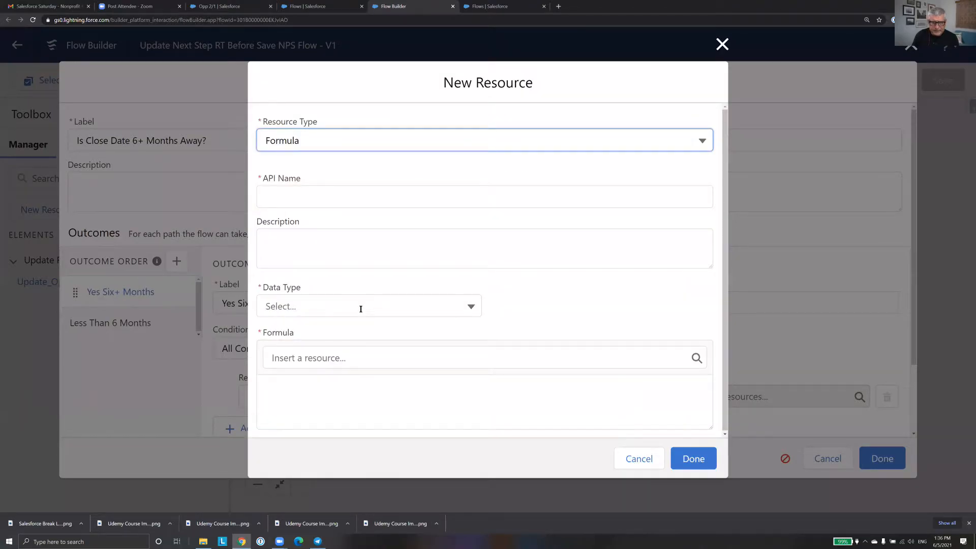
click(361, 193)
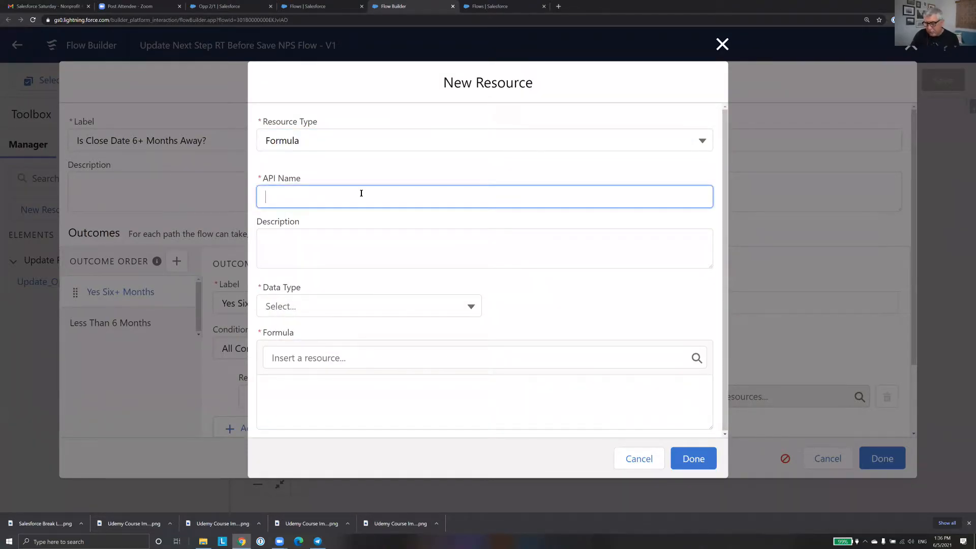
text(DateDifferenceFormula)
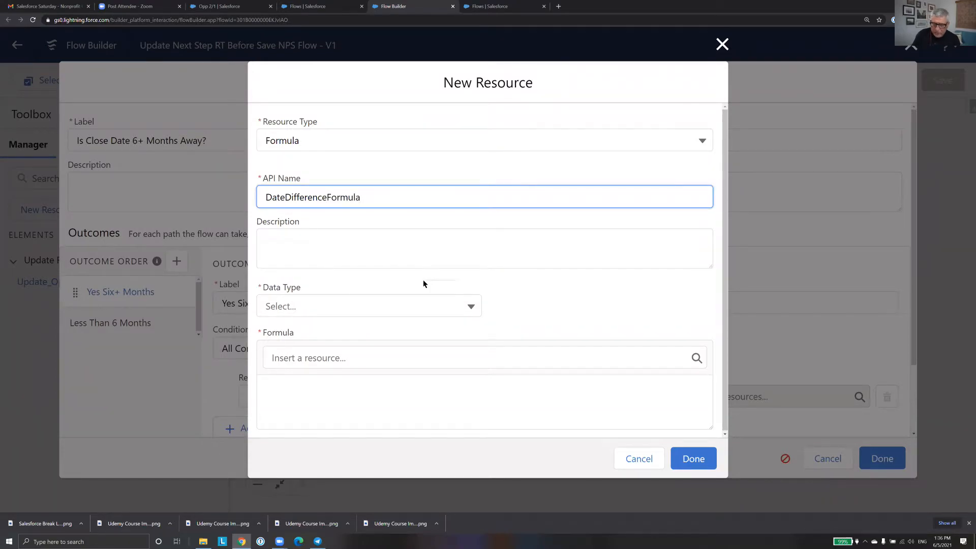
Set the formula resource's data type to Number with 0 decimal places
click(468, 307)
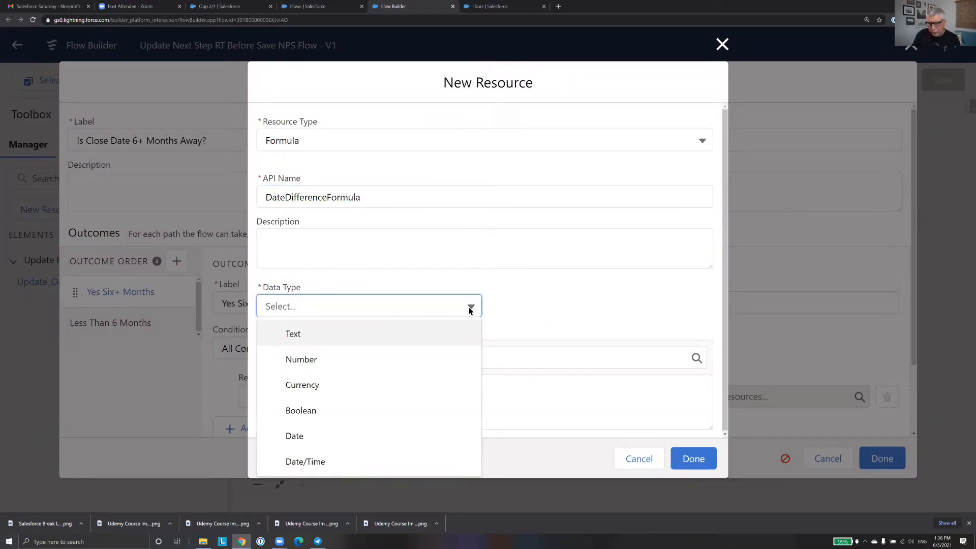
click(423, 363)
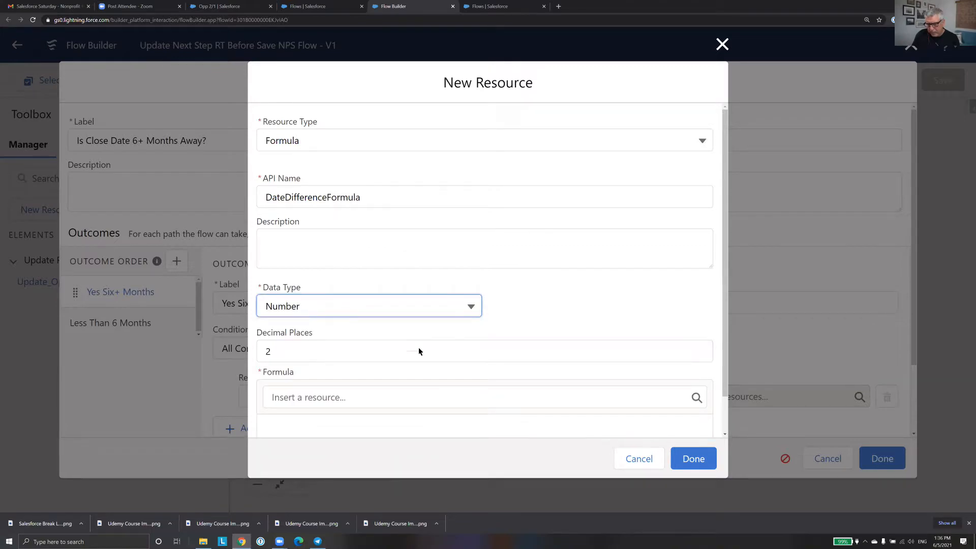
scroll(344, 305, down, 1)
key(Tab)
text(0)
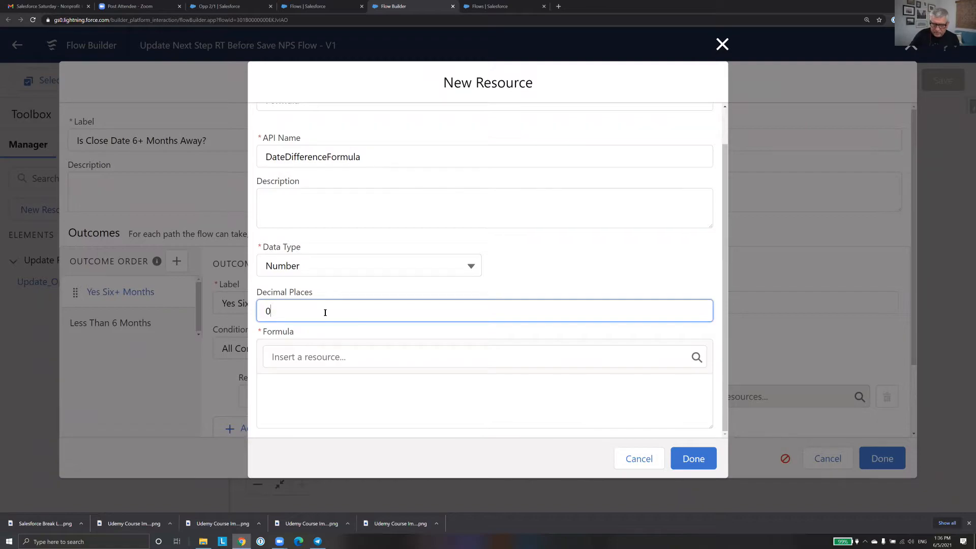
Build the formula {!$Record.CloseDate}-{!$Flow.CurrentDate} from the record and flow resources and finish the new resource
click(365, 360)
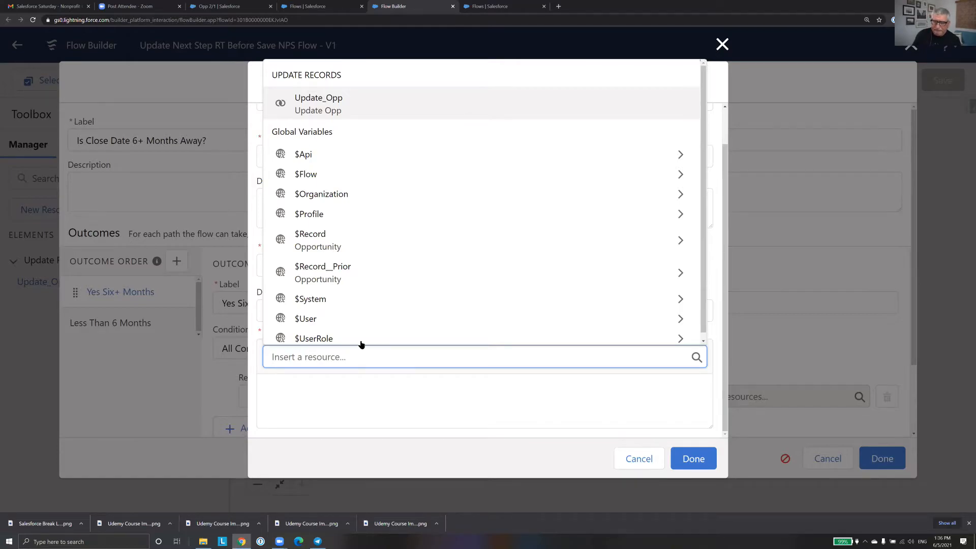
click(319, 246)
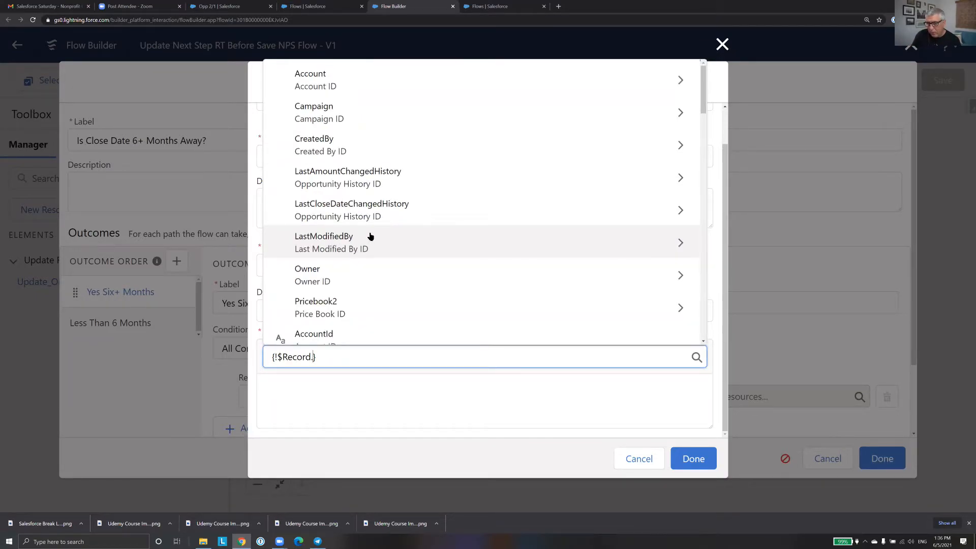
text(clo)
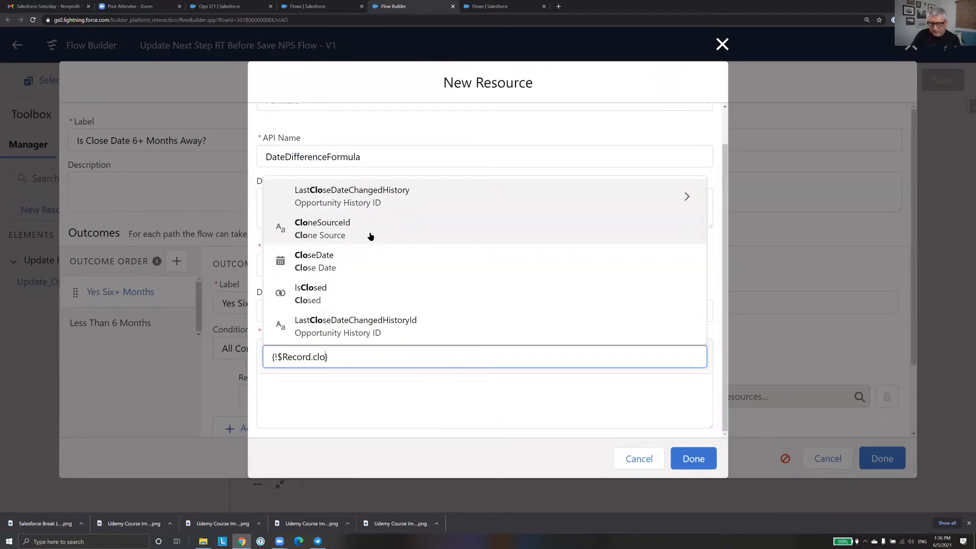
click(361, 260)
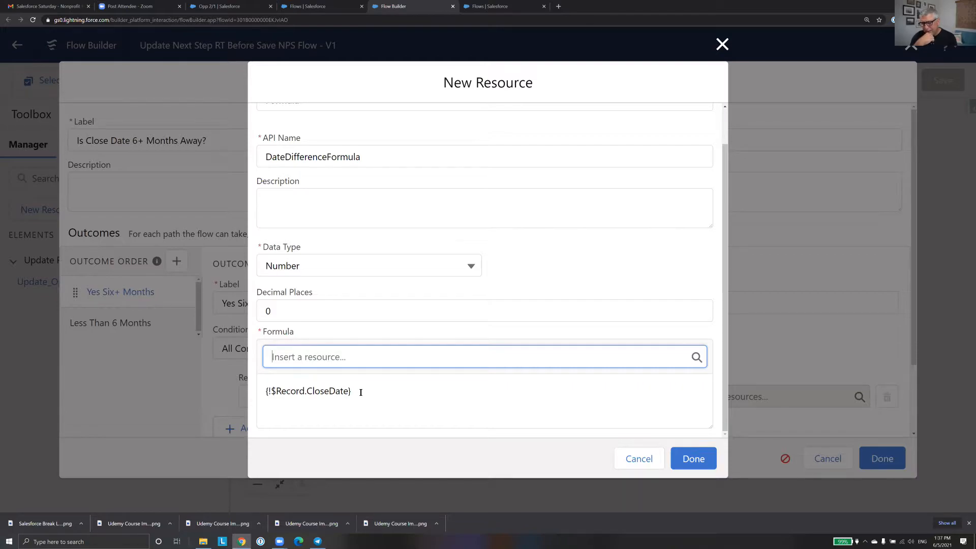
click(419, 398)
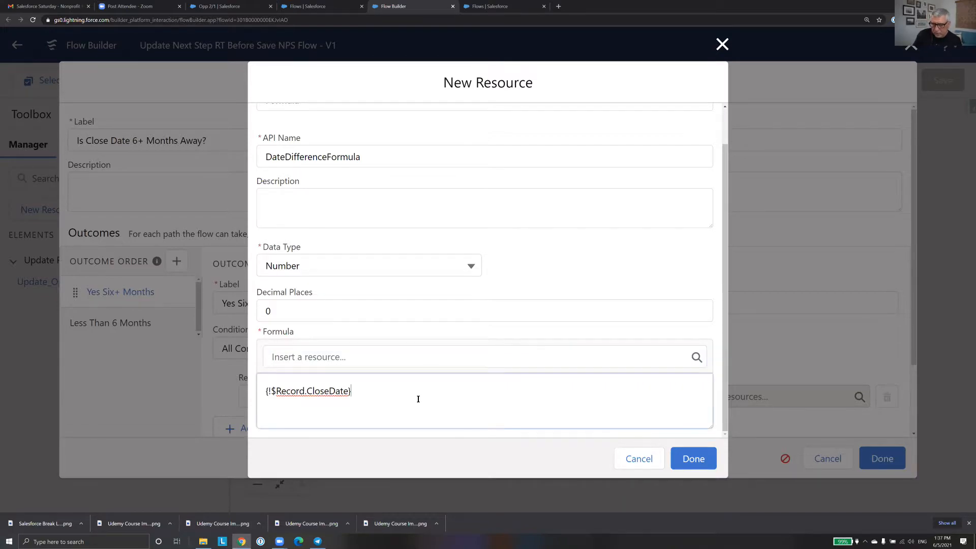
click(353, 361)
text(flow)
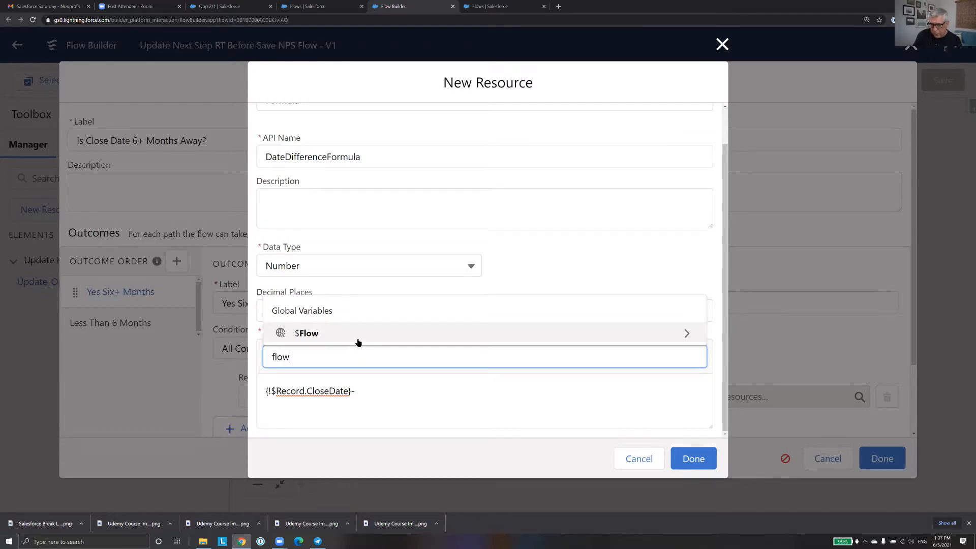
click(357, 339)
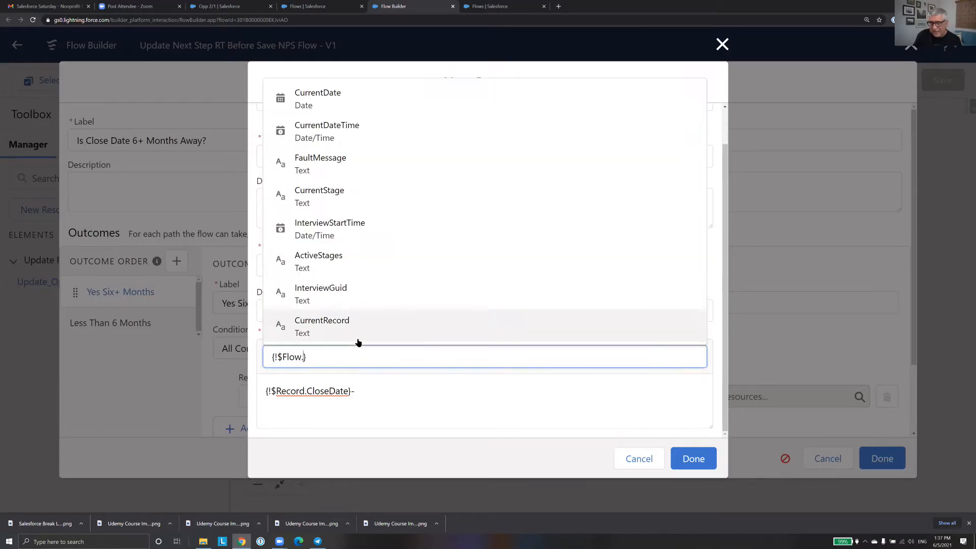
click(344, 109)
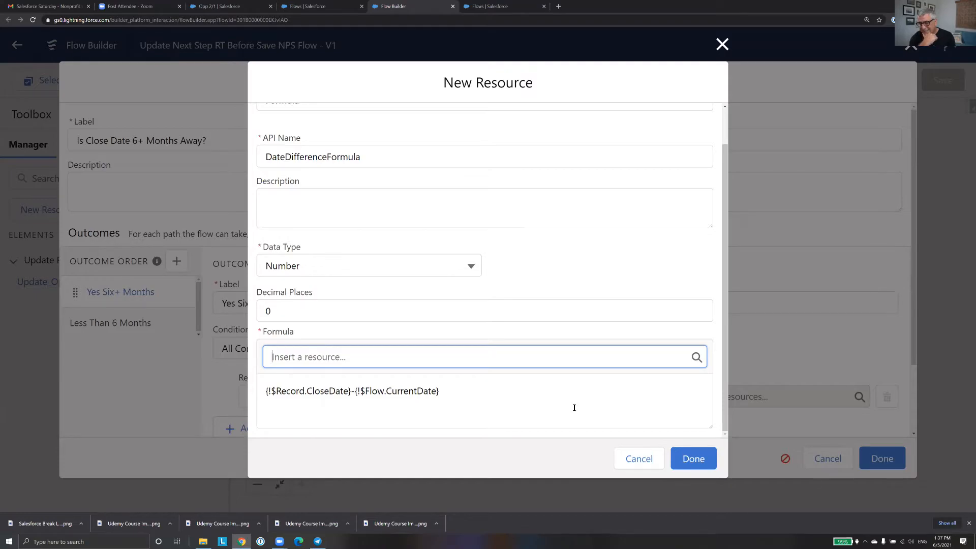
click(693, 459)
Set the Yes Six+ Months condition so that DateDifferenceFormula is Greater Than 180
scroll(465, 253, down, 2)
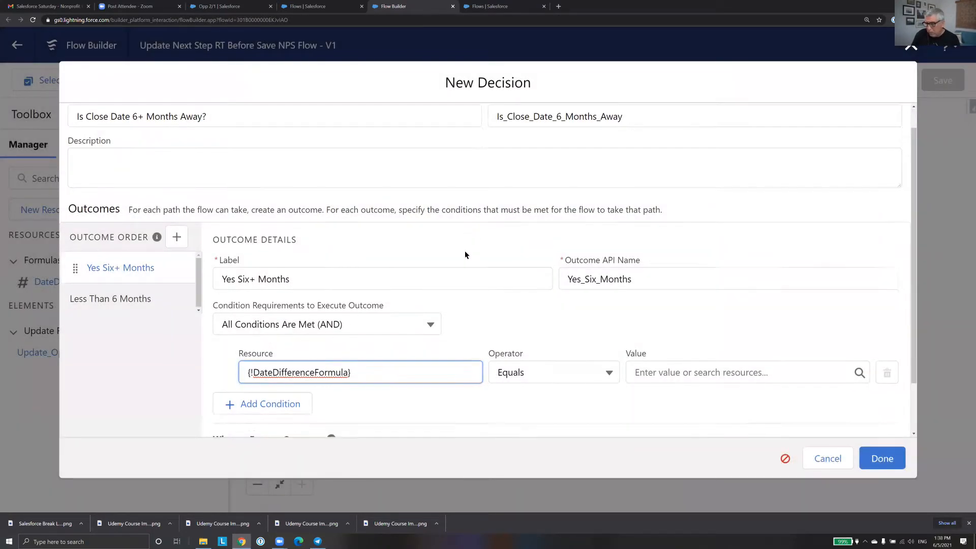
click(608, 312)
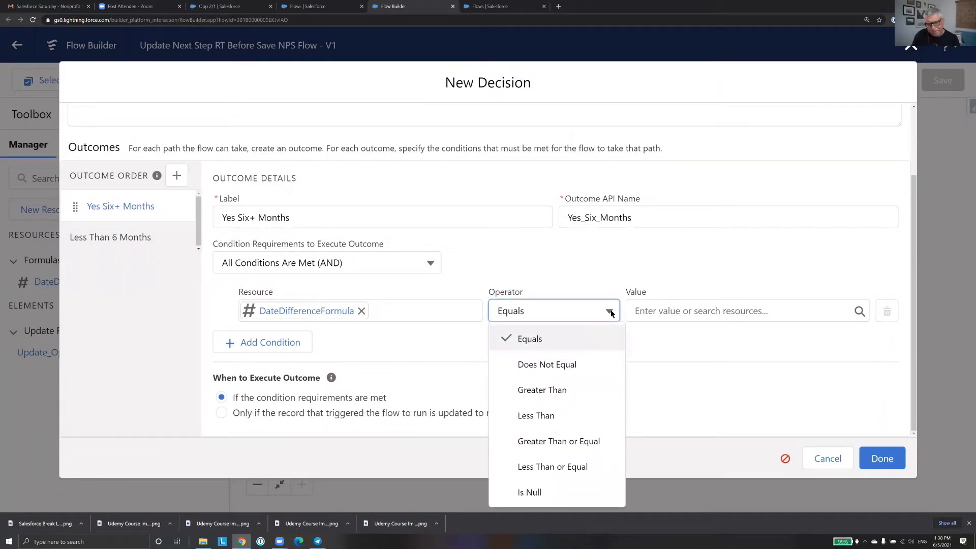
click(589, 390)
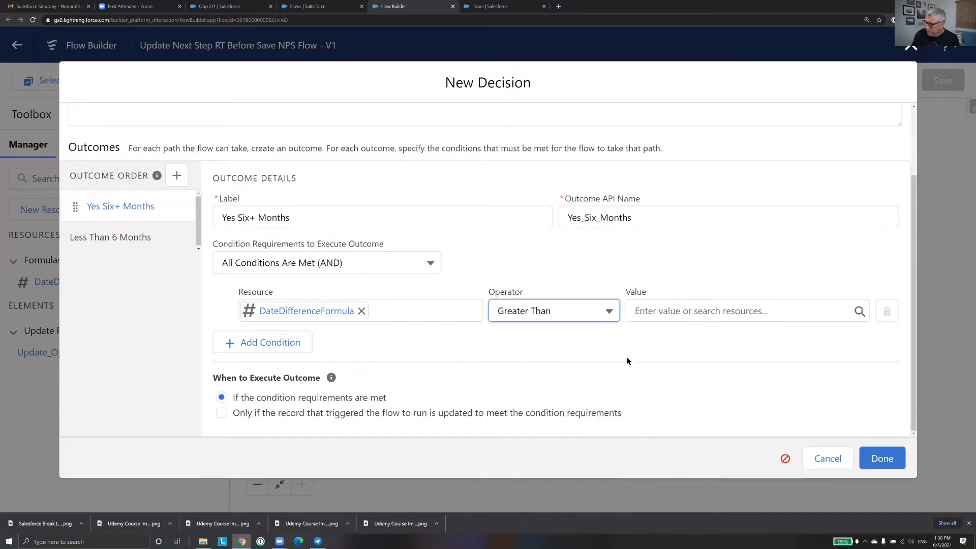
click(676, 311)
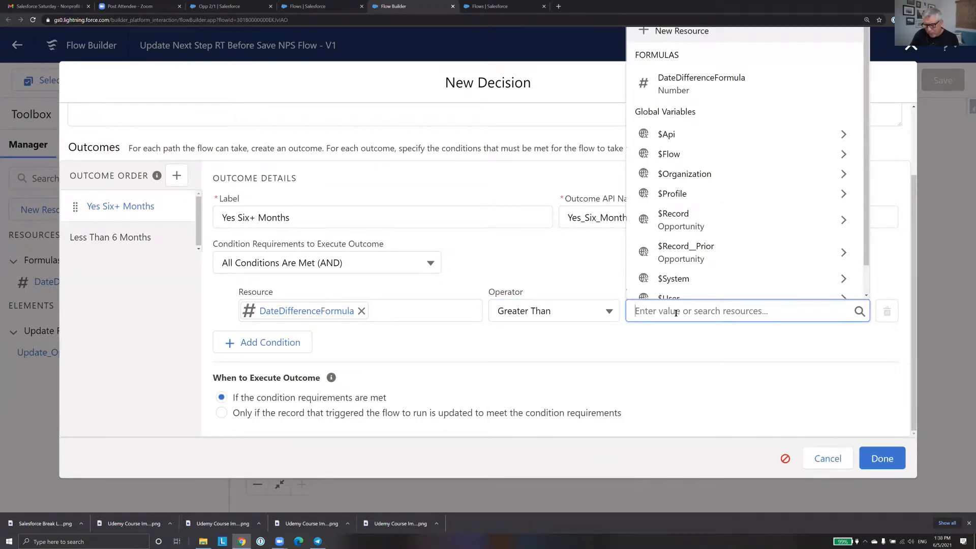
text(180)
click(698, 351)
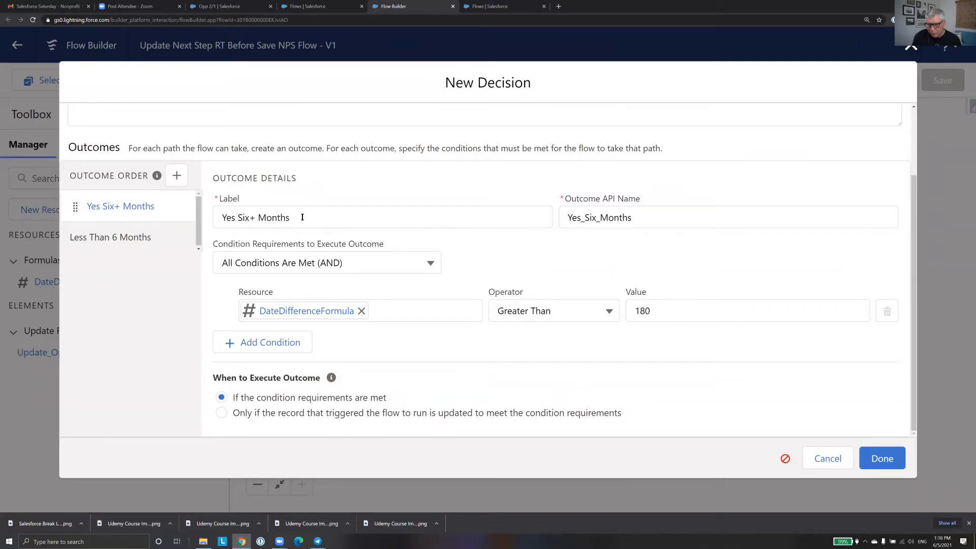
Check the Less Than 6 Months outcome, finish the decision and save the flow as a new version
click(149, 245)
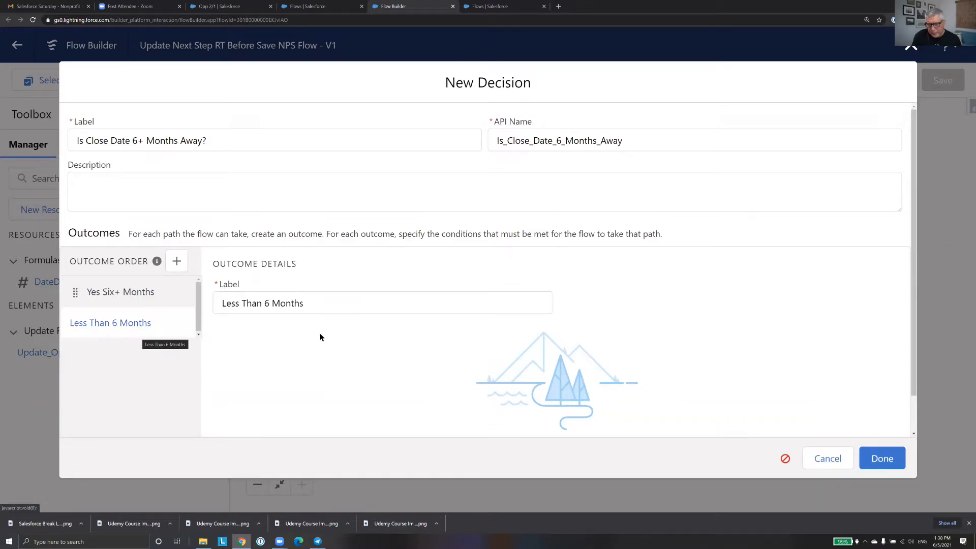
click(874, 458)
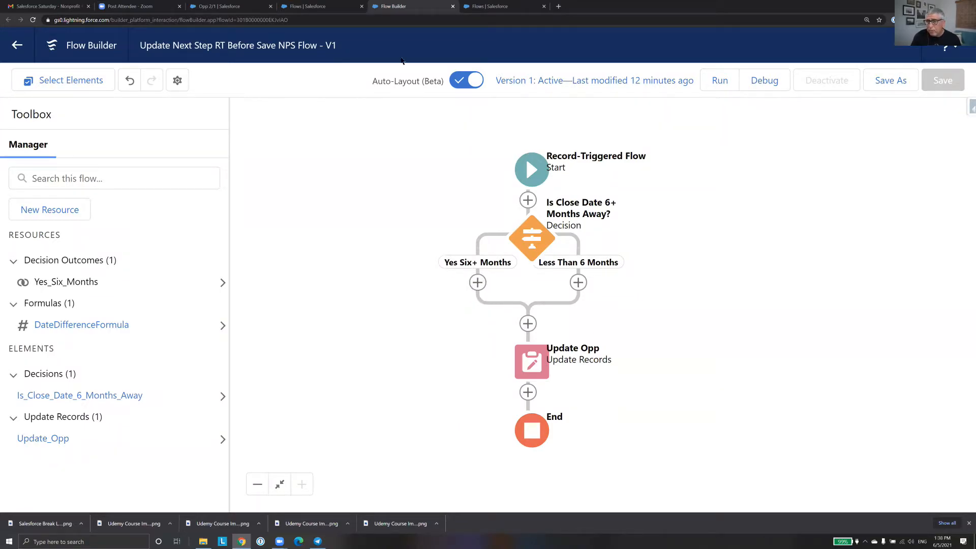
click(901, 83)
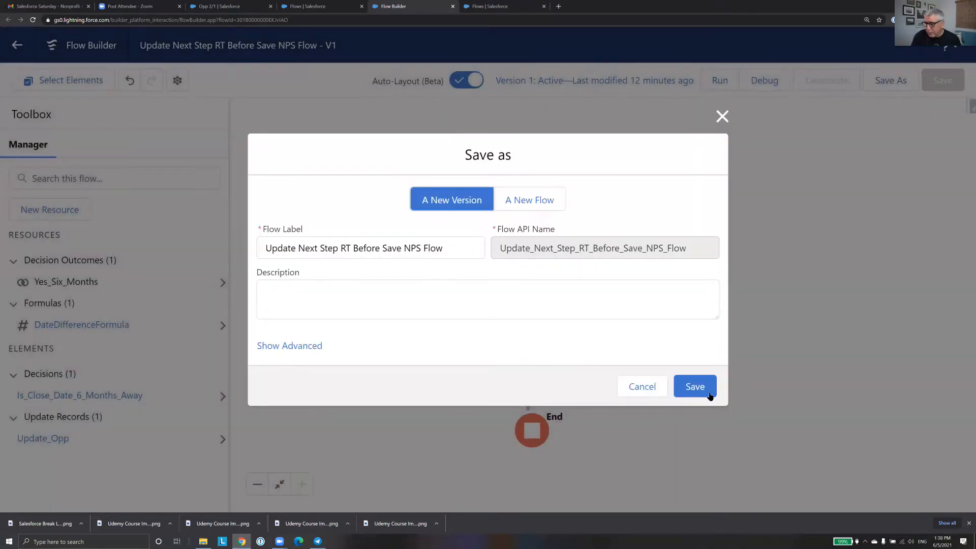
click(709, 392)
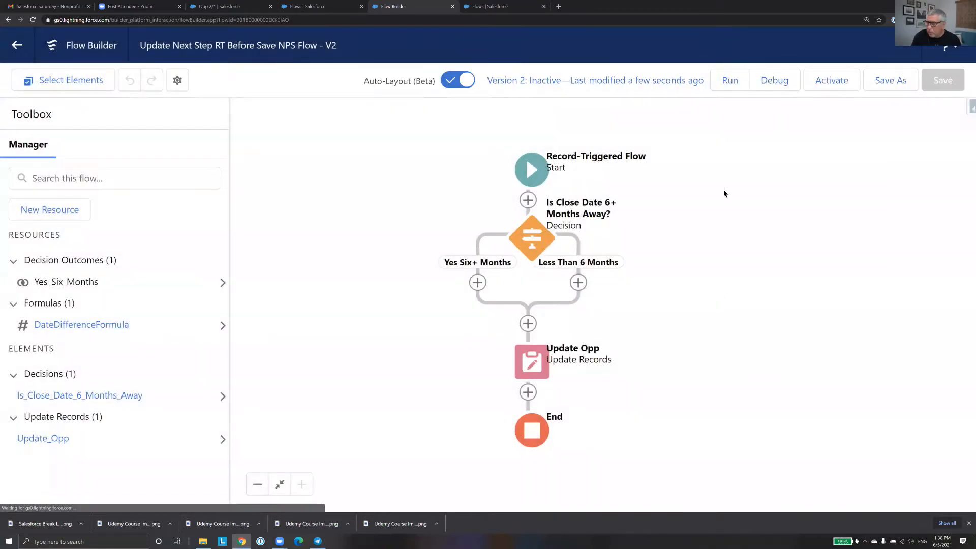
Turn off auto-layout, delete the Yes Six+ Months connector to Update Opp, and restore auto-layout, discarding unsaved positions
click(450, 84)
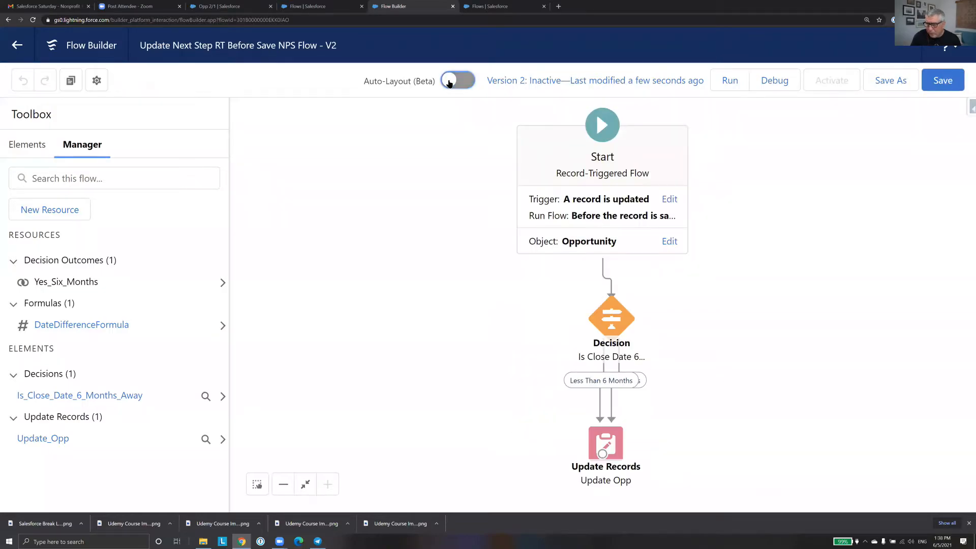
click(612, 403)
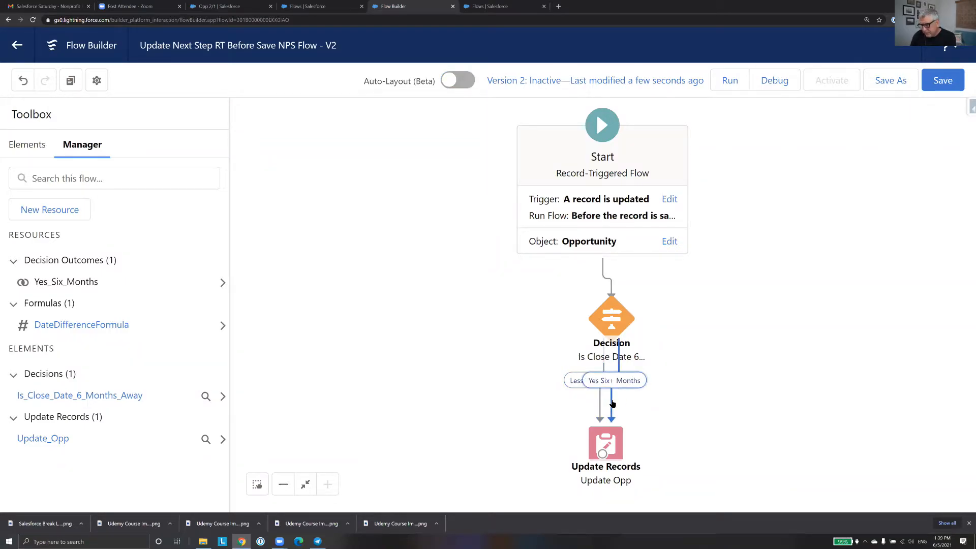
key(Delete)
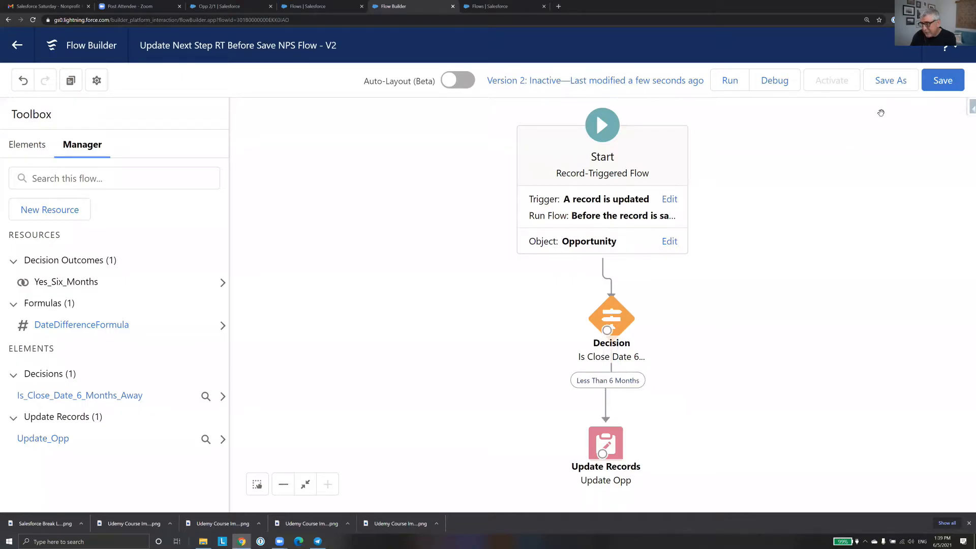
click(462, 81)
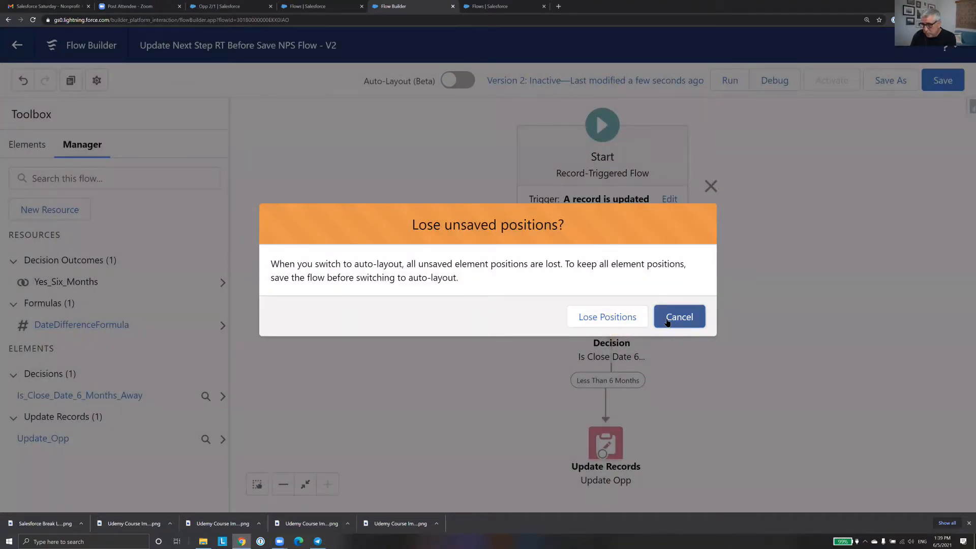
click(630, 318)
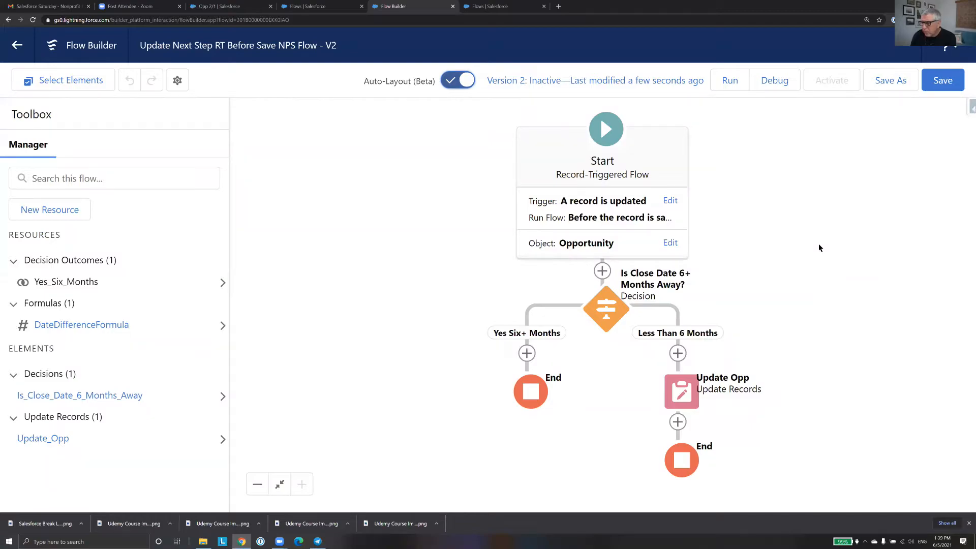
Save the flow and review the NextStep assignment in the Update Opp element, finishing it with the same settings
click(948, 76)
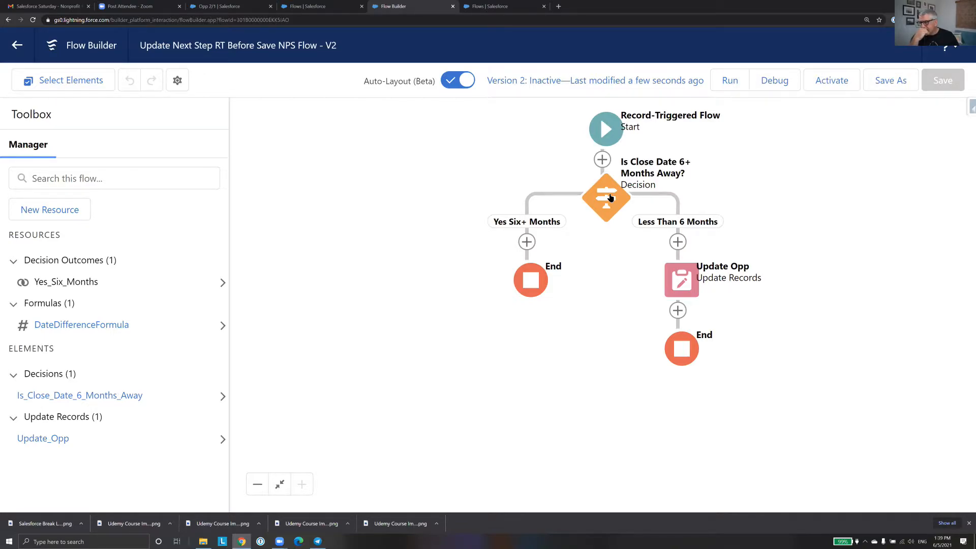
click(685, 278)
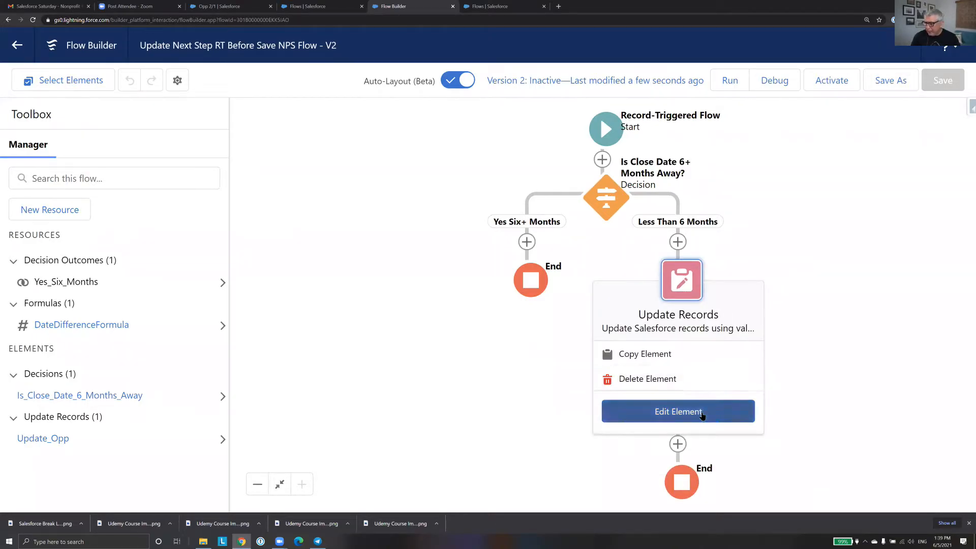
click(750, 257)
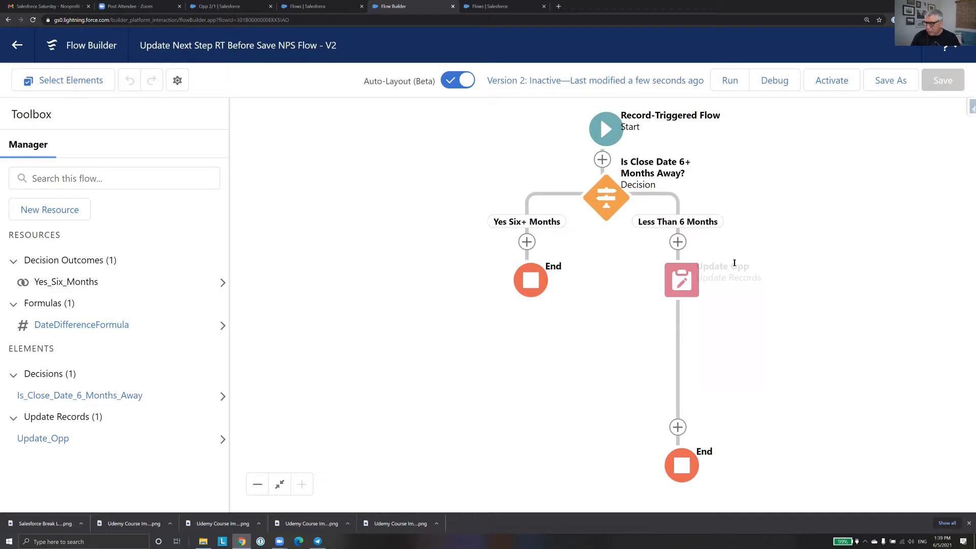
click(683, 281)
click(681, 416)
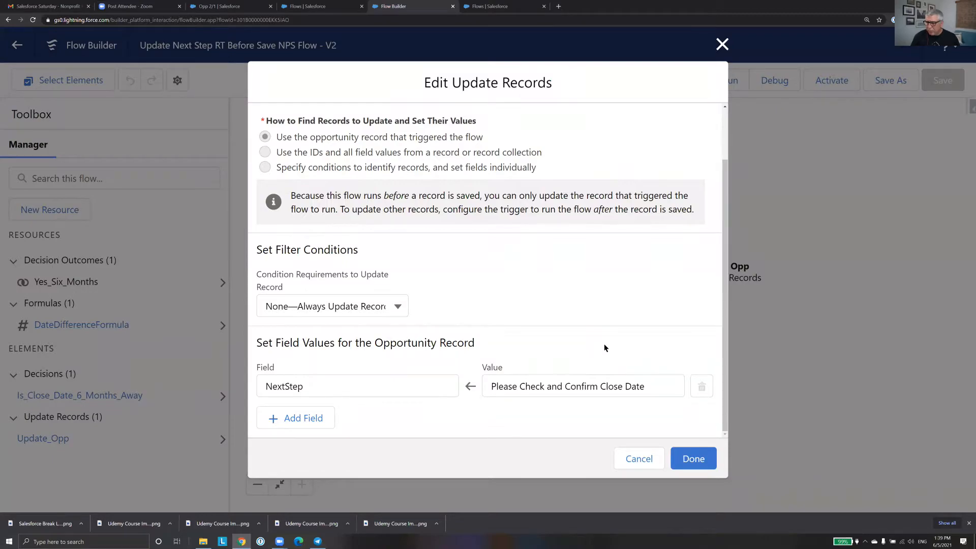
click(706, 461)
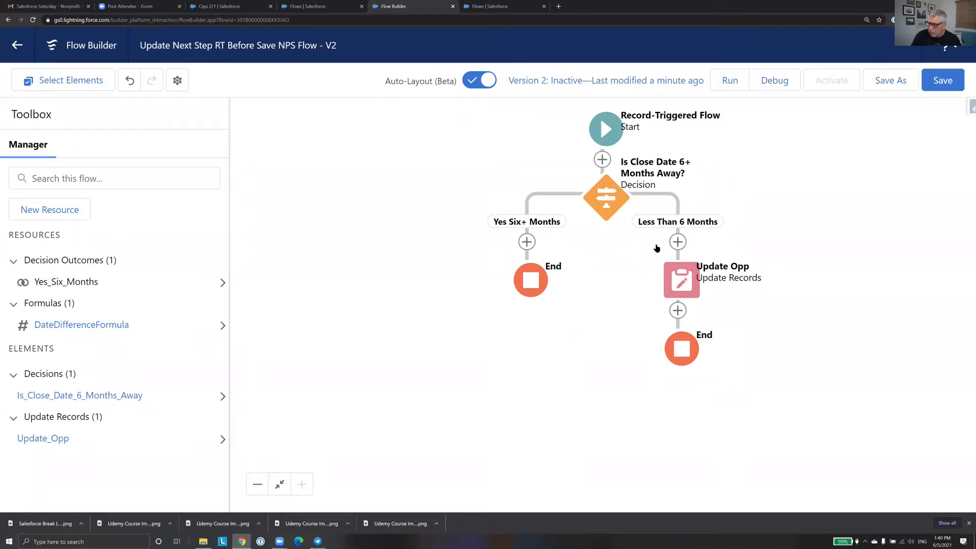
double_click(609, 203)
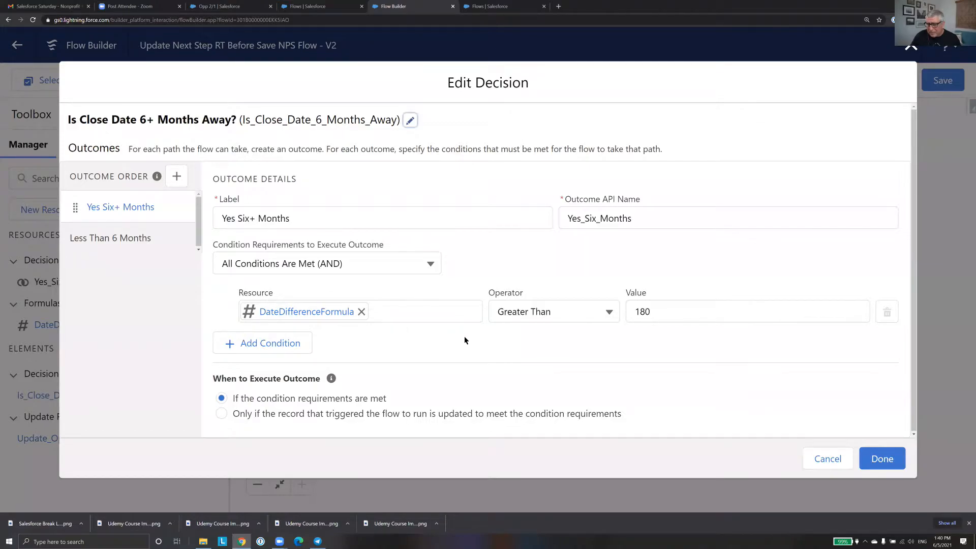
click(284, 345)
click(339, 355)
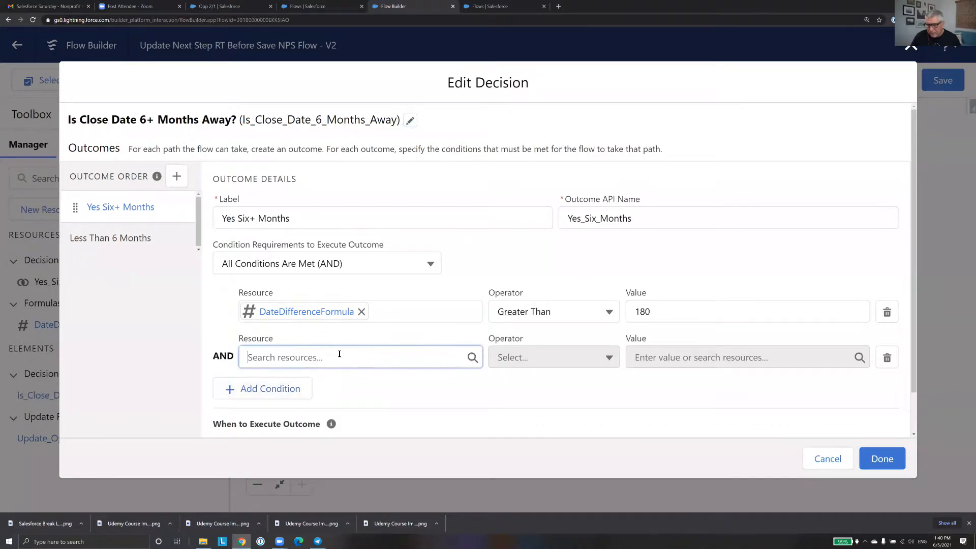
text(Flow)
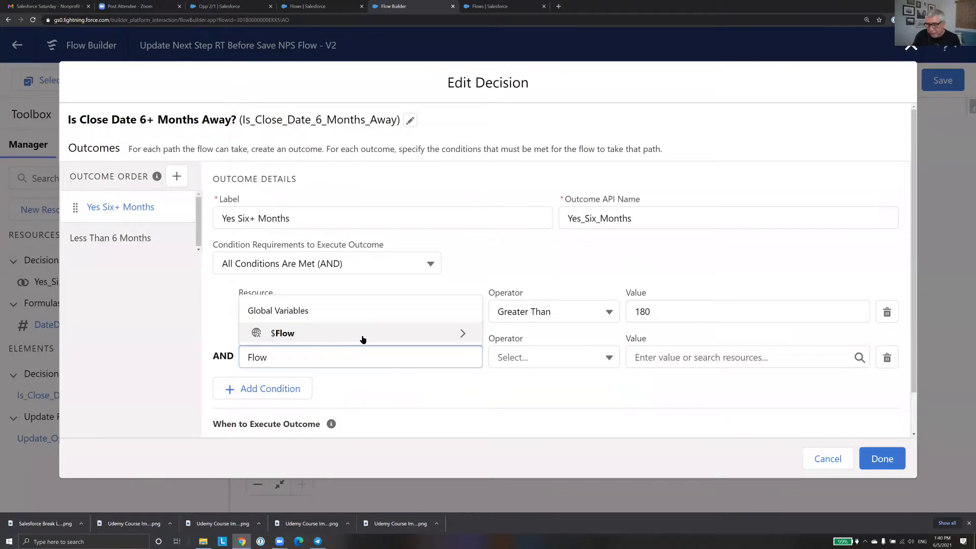
click(363, 335)
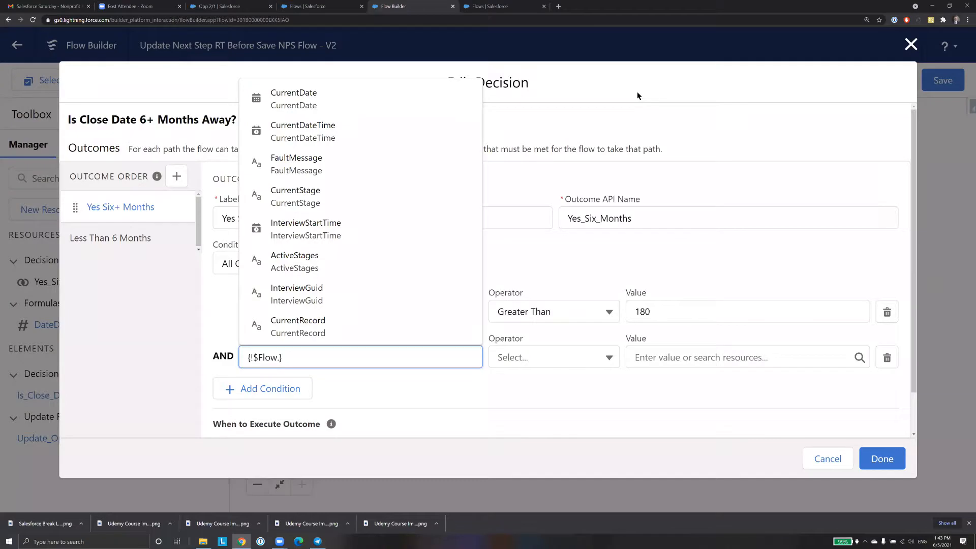
click(829, 460)
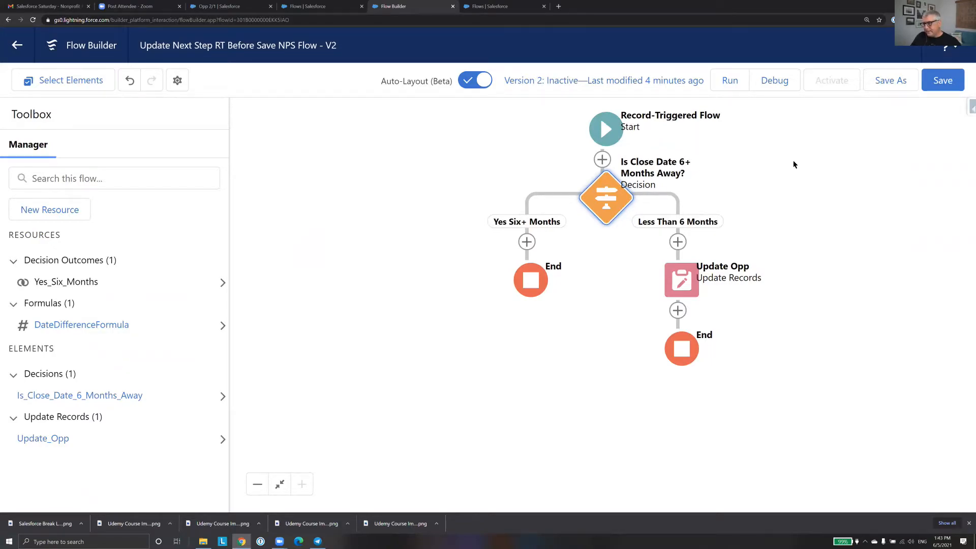
Save the flow and set up a debug run that skips the start condition requirements
click(782, 87)
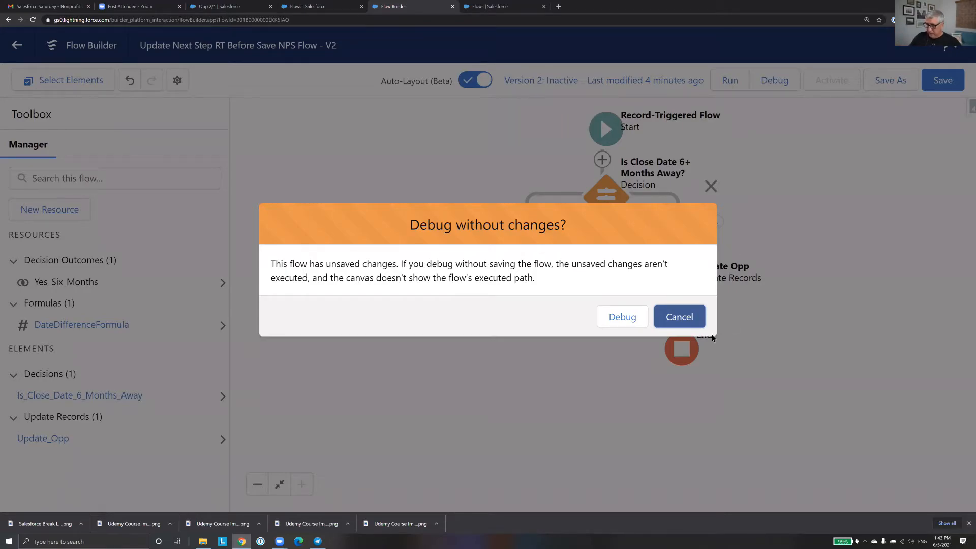
click(690, 318)
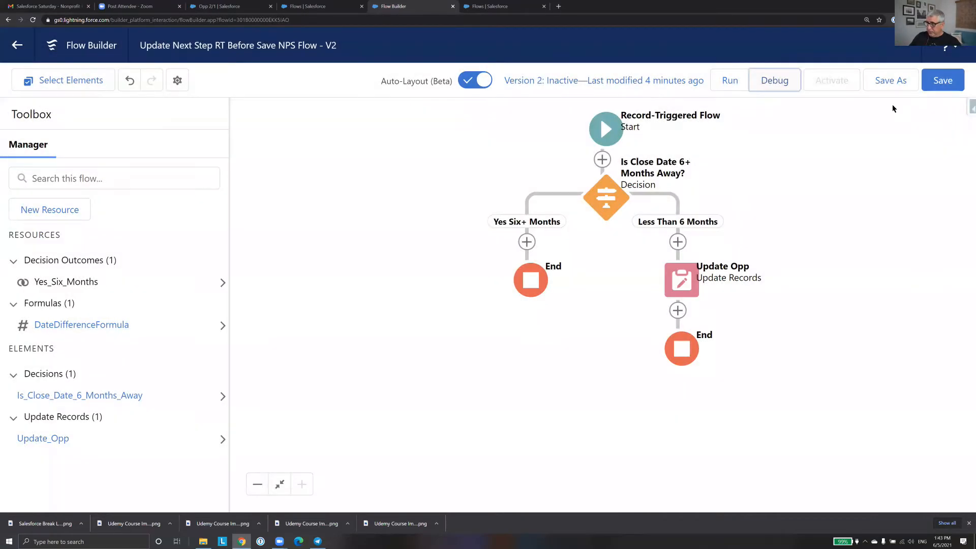
click(951, 89)
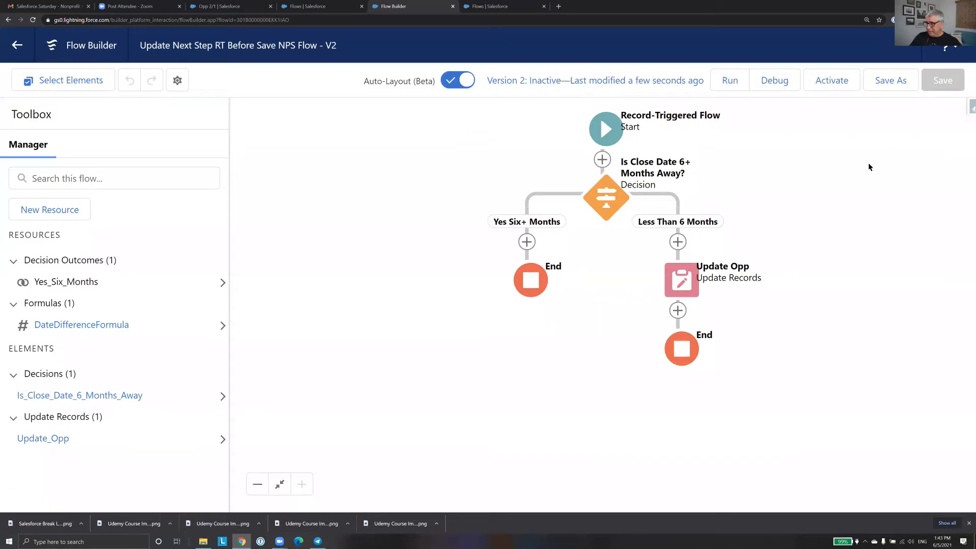
click(772, 83)
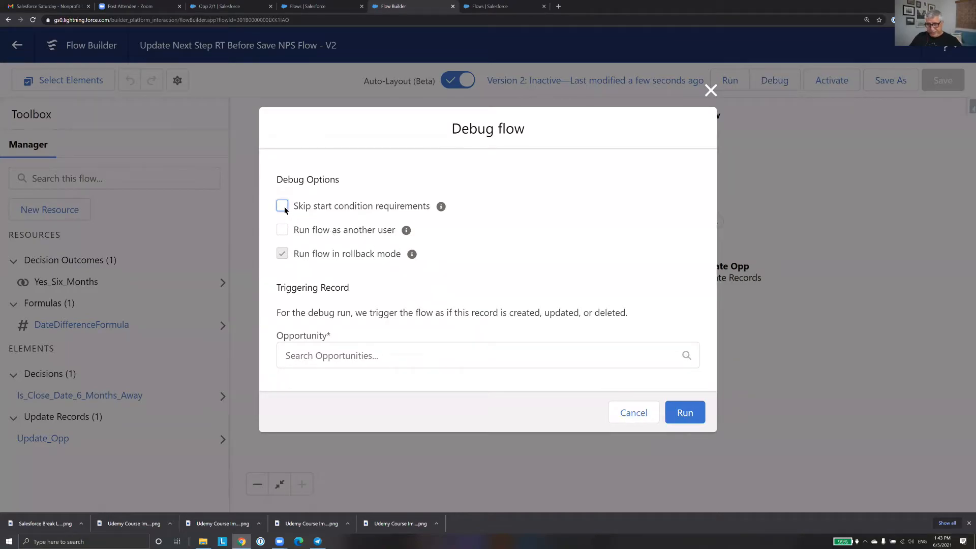
click(400, 356)
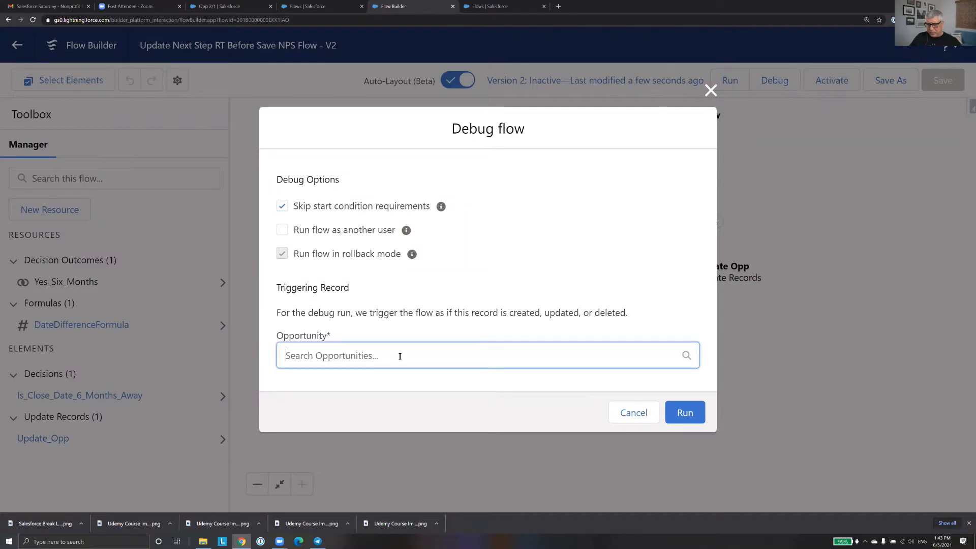
scroll(507, 273, down, 3)
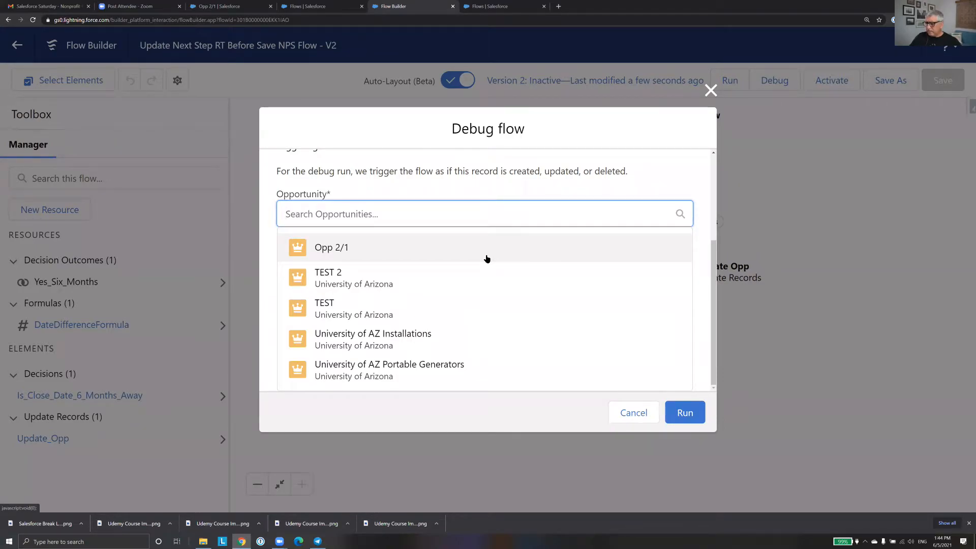
click(777, 213)
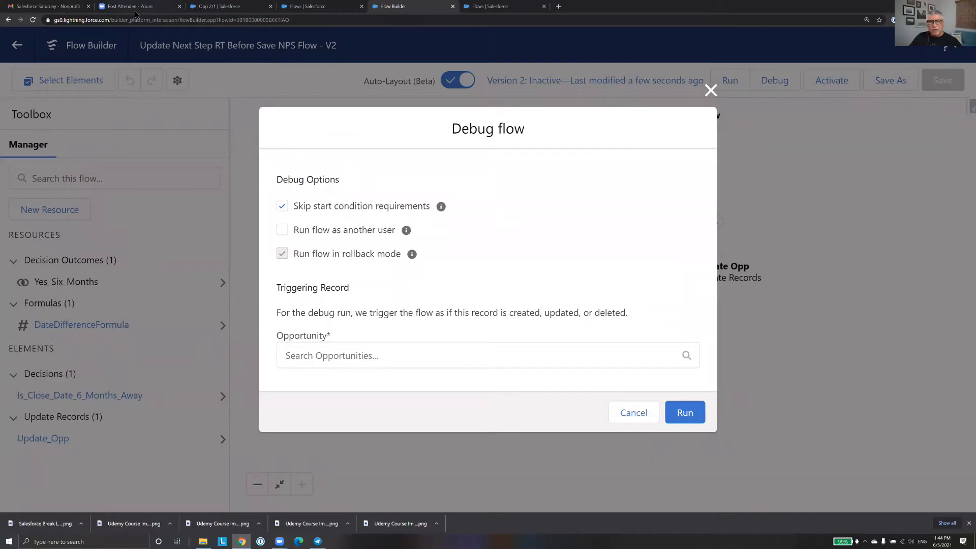
Open the Opp Is Changed 7 record from the All Opportunities list and examine its Close Date and Next Step details
click(220, 6)
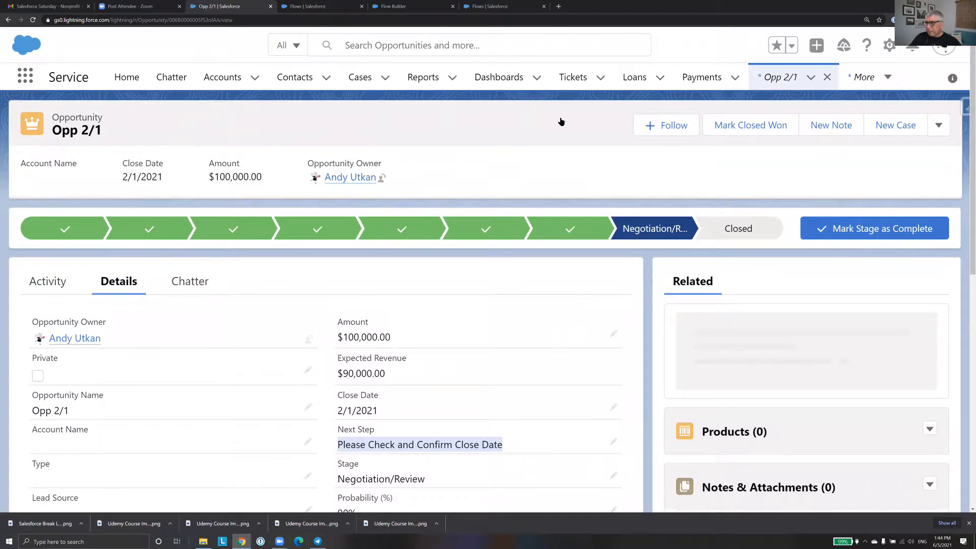
click(783, 78)
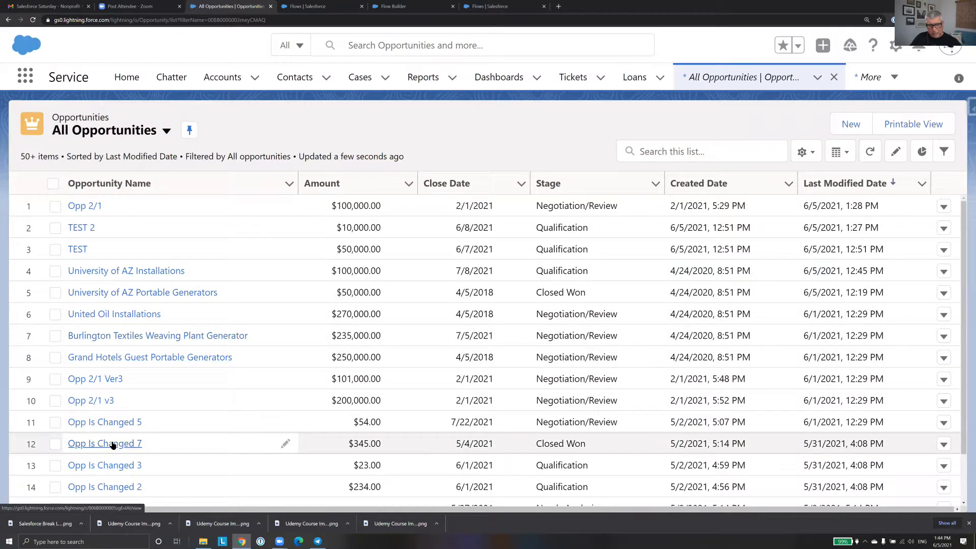
click(113, 445)
scroll(216, 404, down, 1)
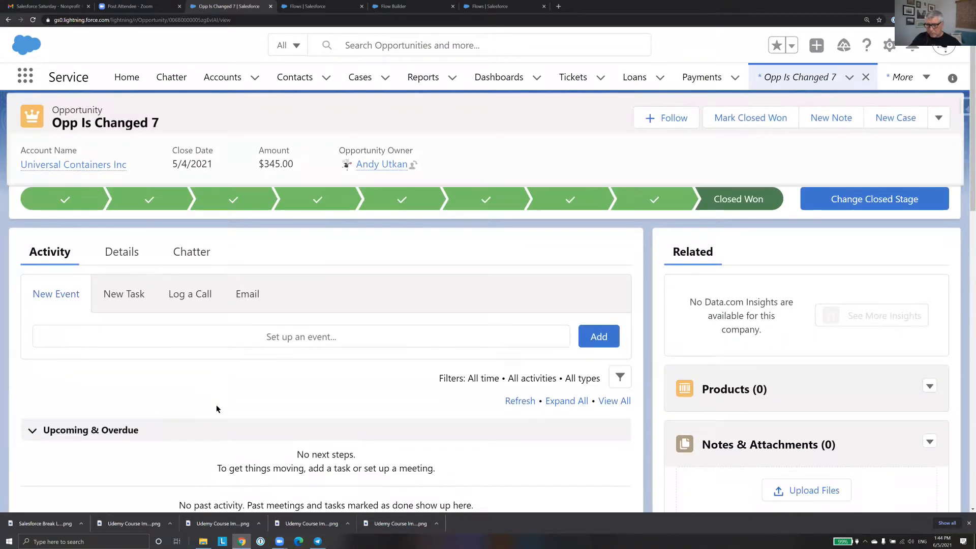
scroll(216, 405, down, 4)
scroll(196, 360, up, 5)
click(120, 280)
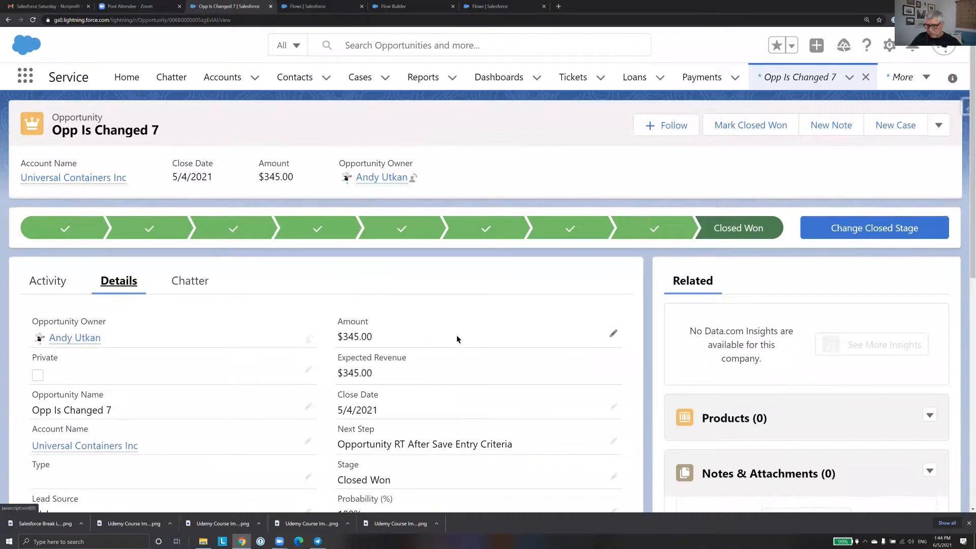
scroll(457, 334, down, 2)
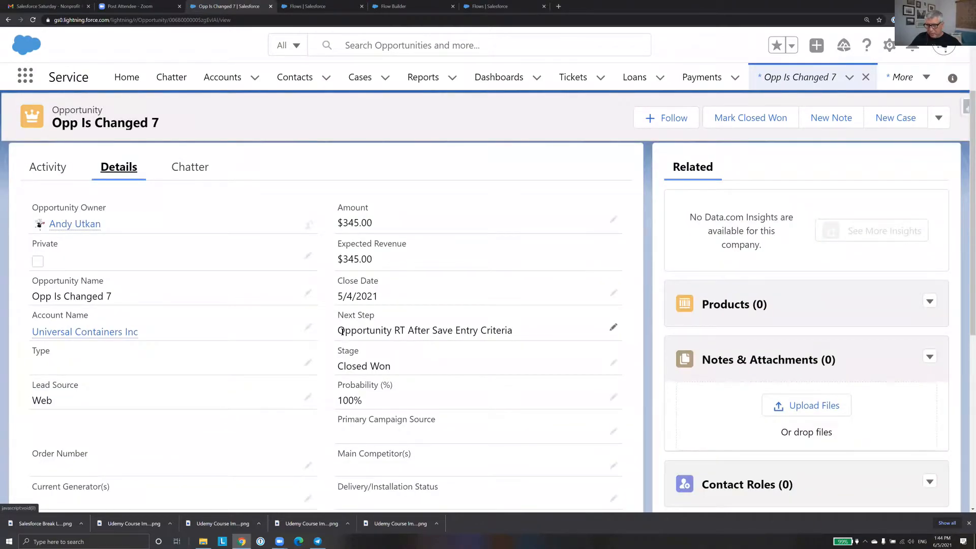
drag(342, 331, 527, 334)
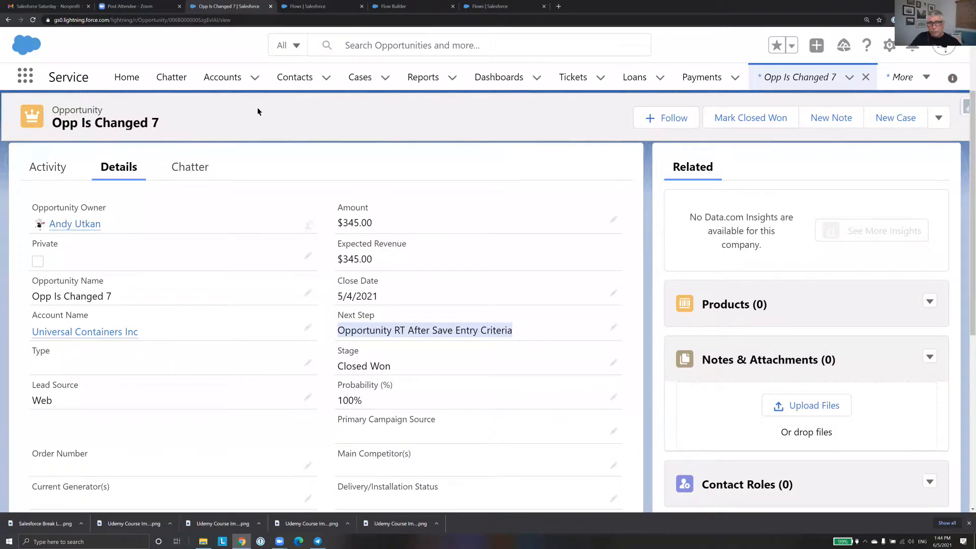
Choose Opp Is Changed 7 as the triggering opportunity in the flow's debug setup and run the debug
click(316, 7)
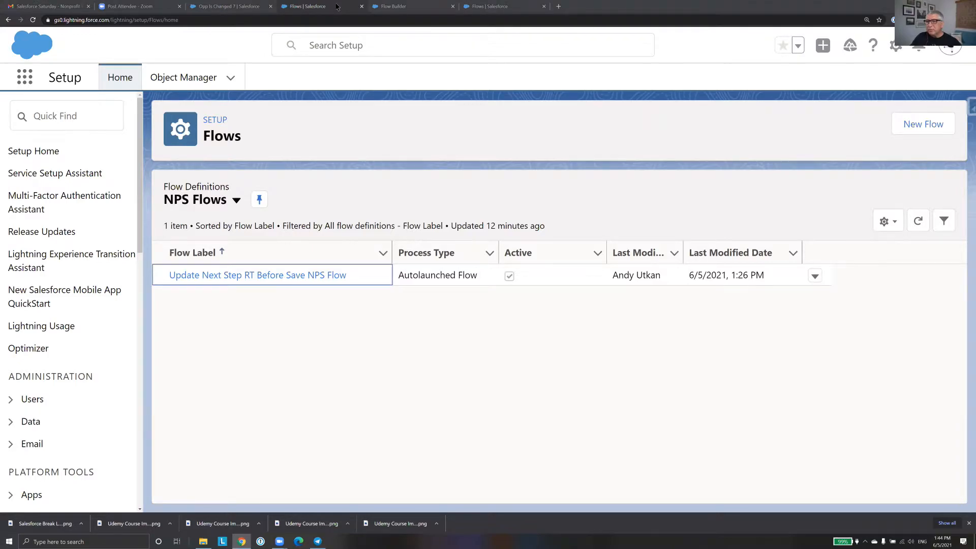
click(416, 11)
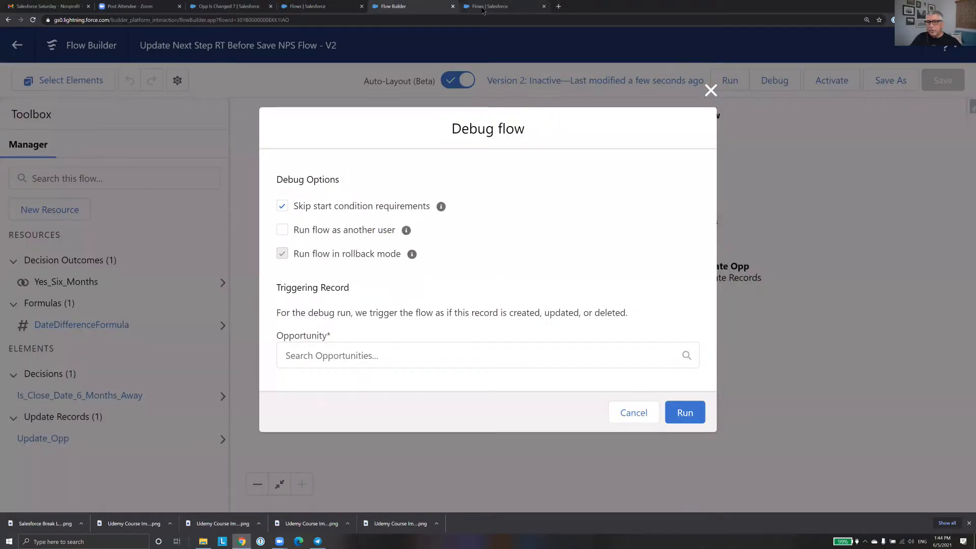
click(457, 348)
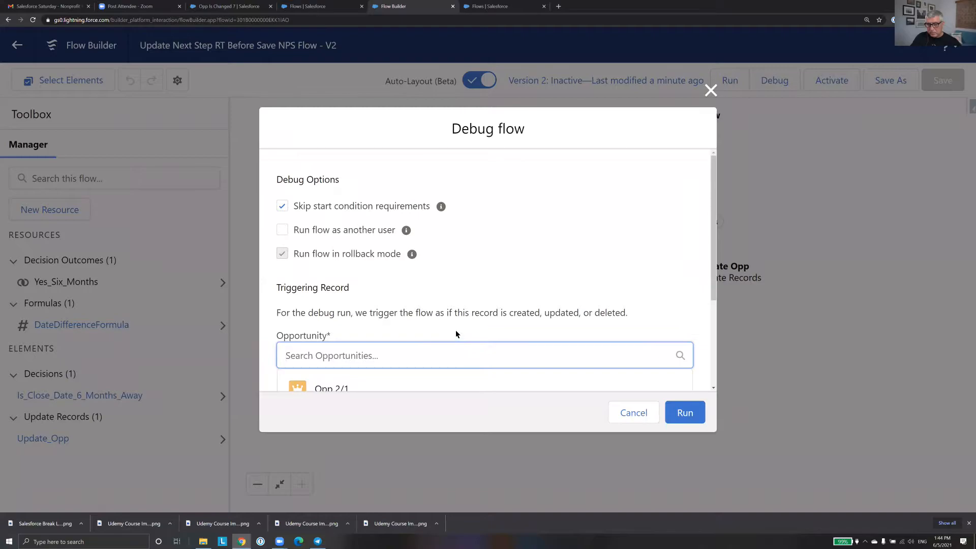
scroll(456, 331, down, 3)
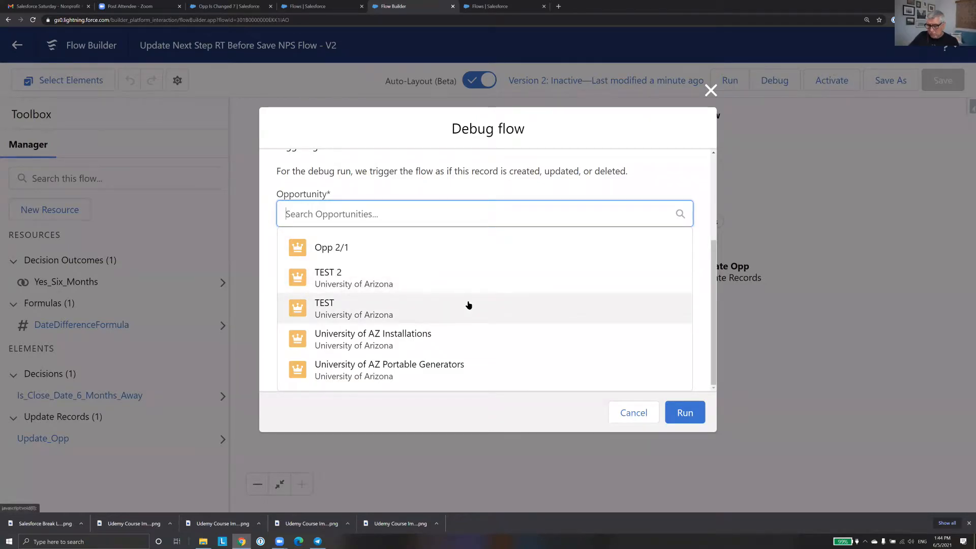
text(Opp Is)
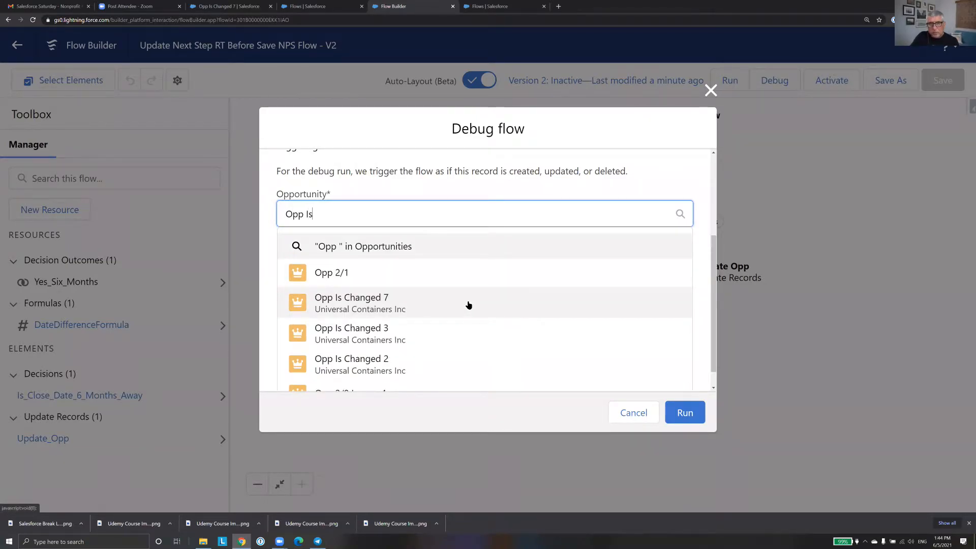
text( chan)
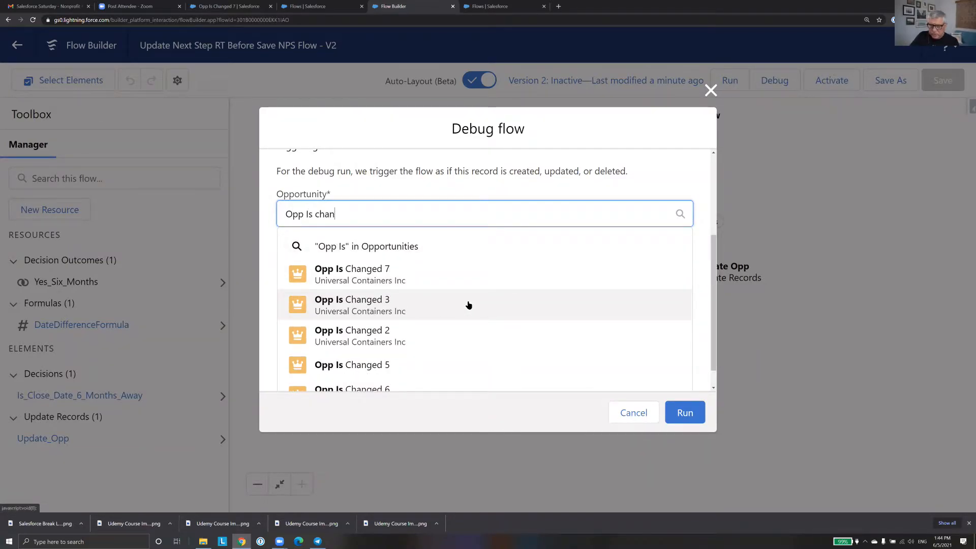
click(460, 274)
click(684, 413)
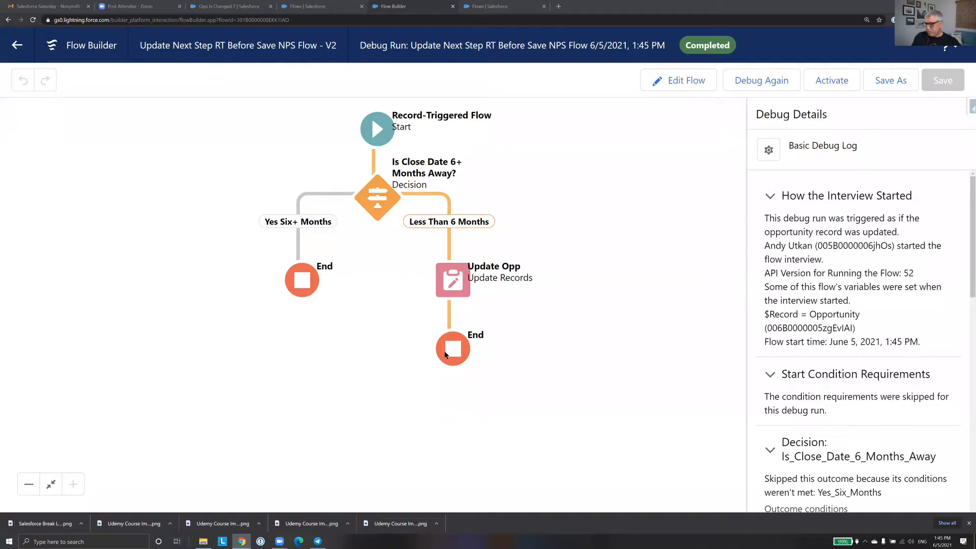
Examine the debug log's decision outcome and Next Step update, and compare them with the Next Step on the opportunity record
drag(965, 223, 965, 296)
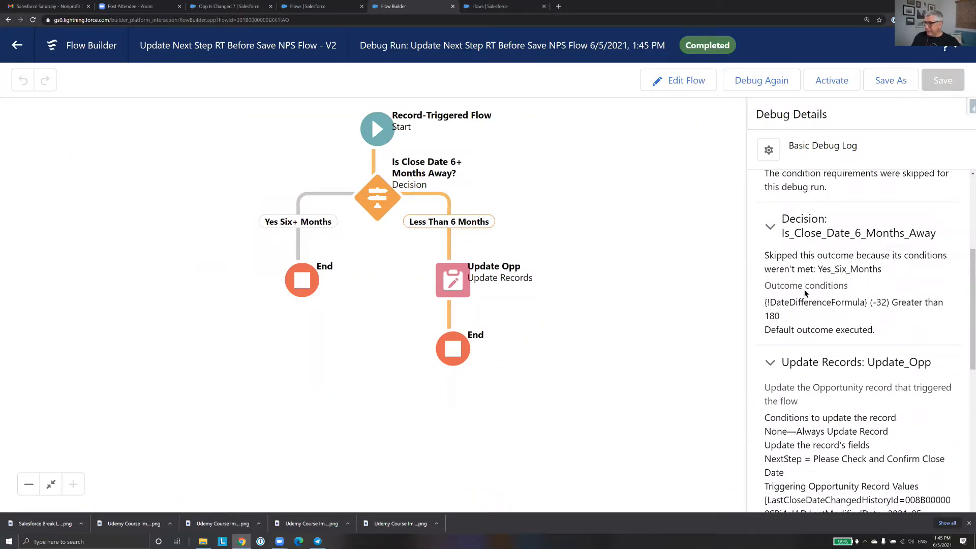
drag(869, 303, 897, 304)
drag(963, 299, 964, 311)
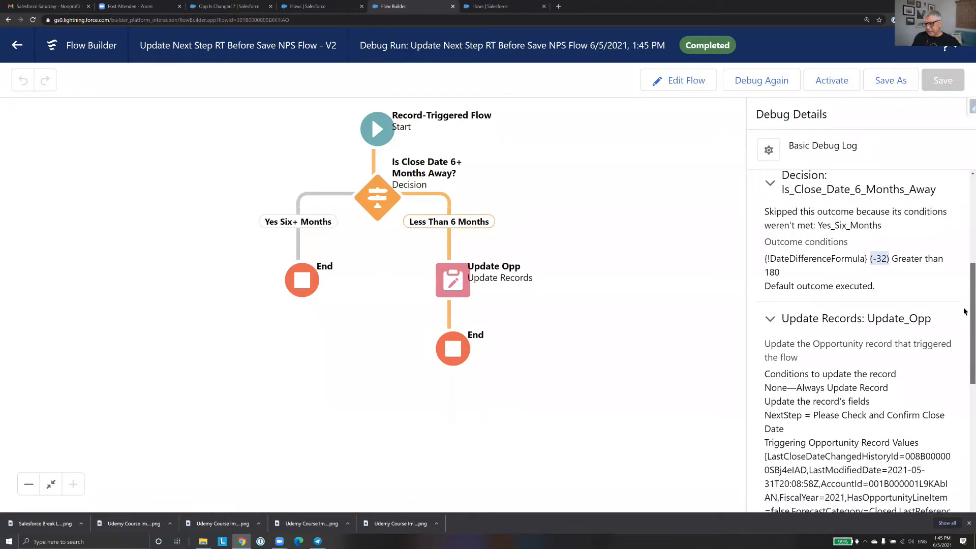
drag(964, 314, 964, 419)
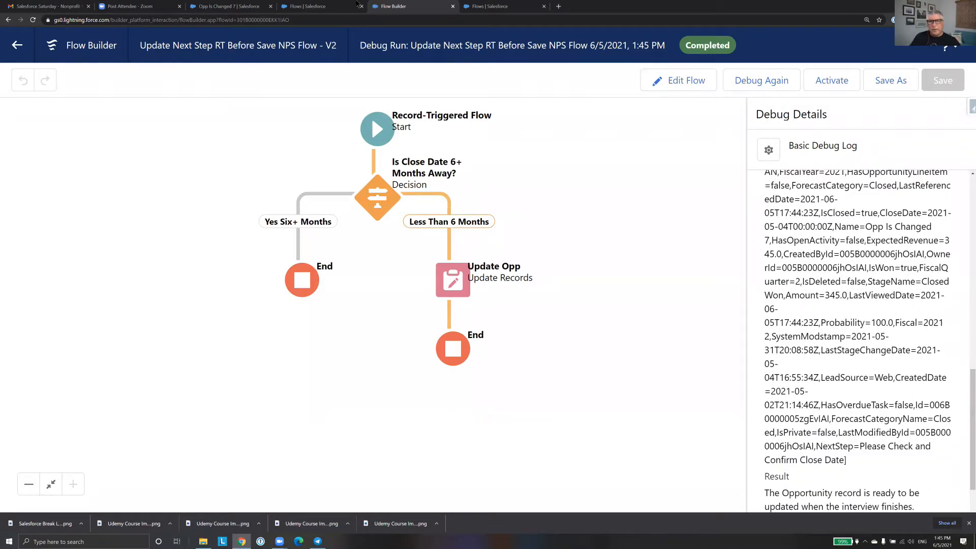
click(217, 7)
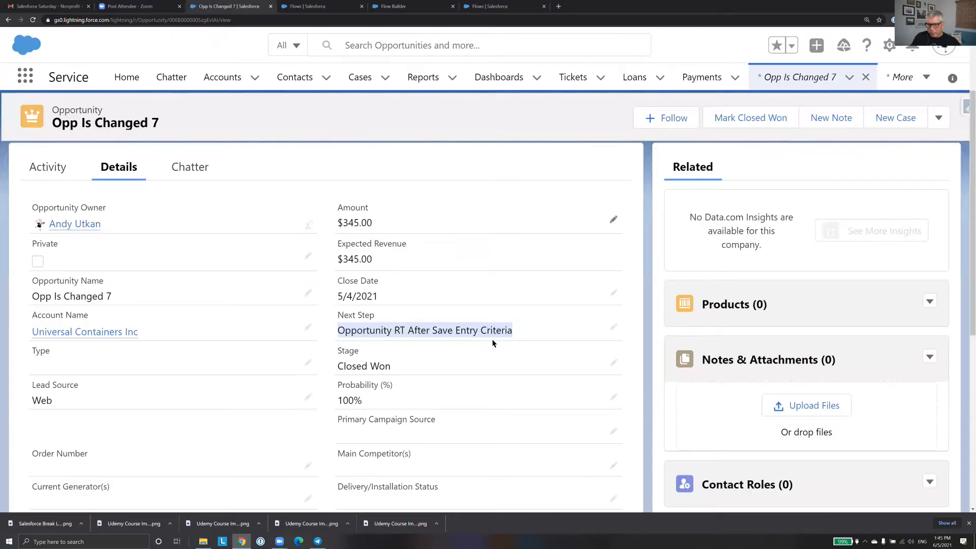
scroll(441, 325, down, 2)
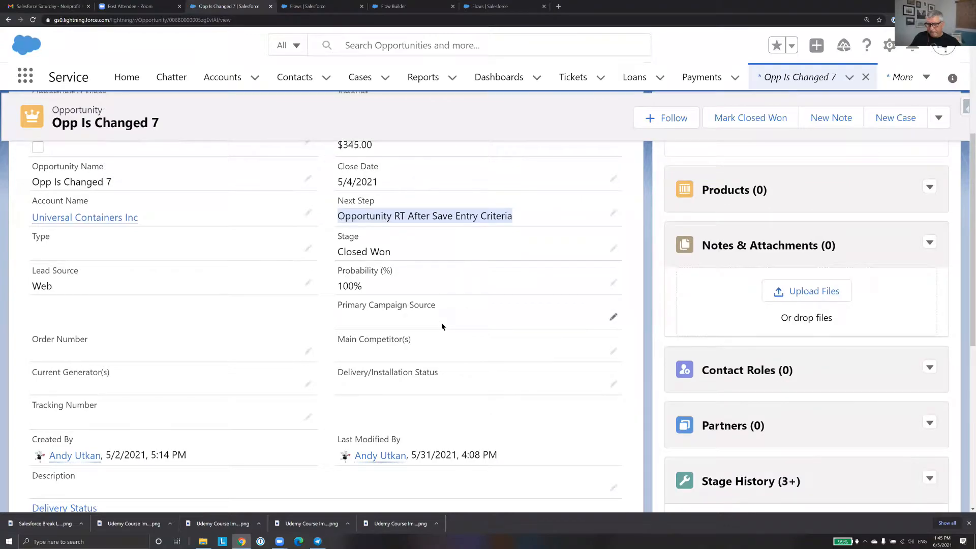
Set the Close Date of Opp Is Changed 7 to 7/15/2021 and save the record
scroll(441, 325, up, 1)
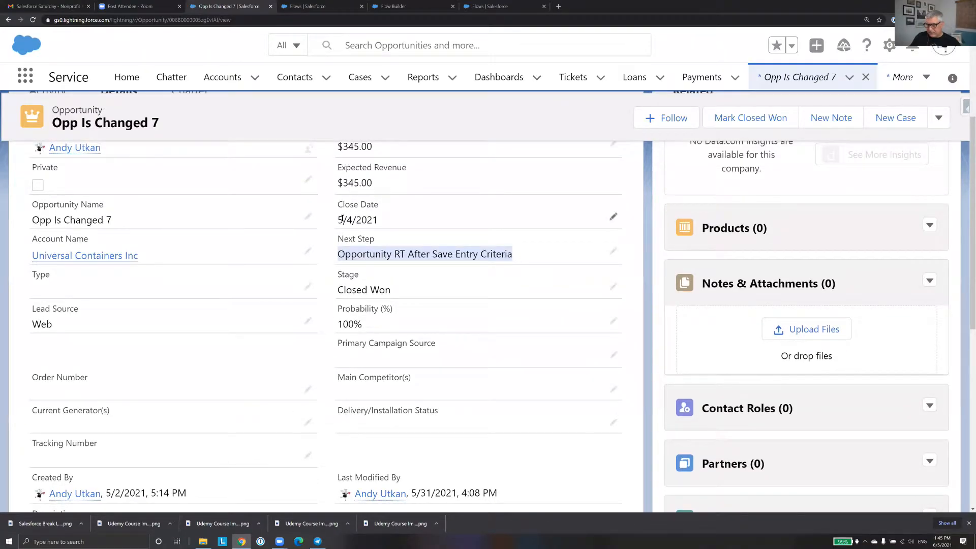
click(614, 217)
click(600, 242)
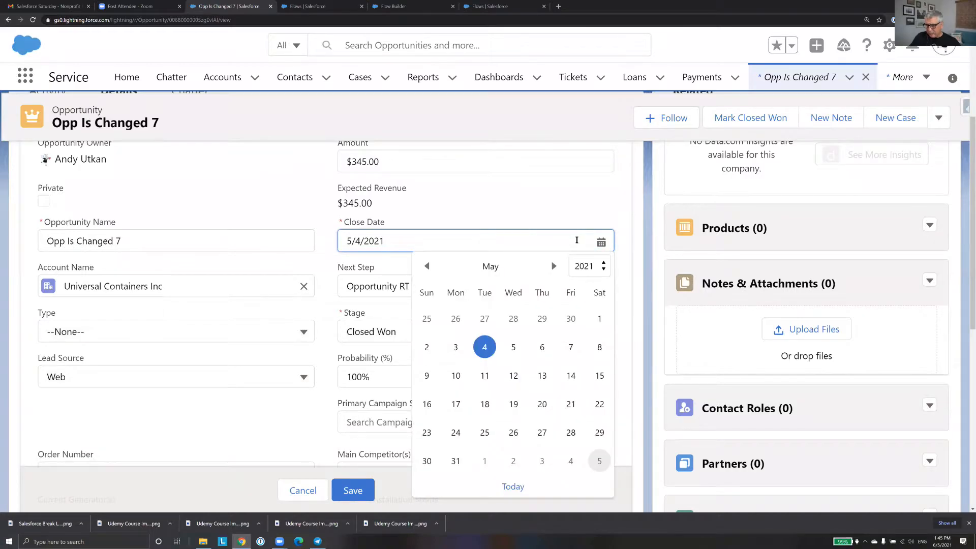
click(554, 265)
click(554, 267)
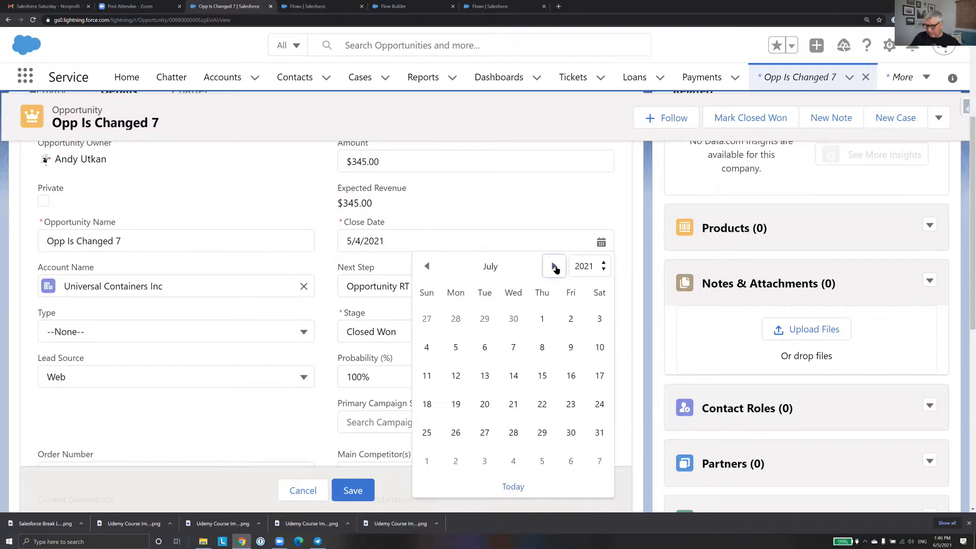
click(541, 376)
click(354, 490)
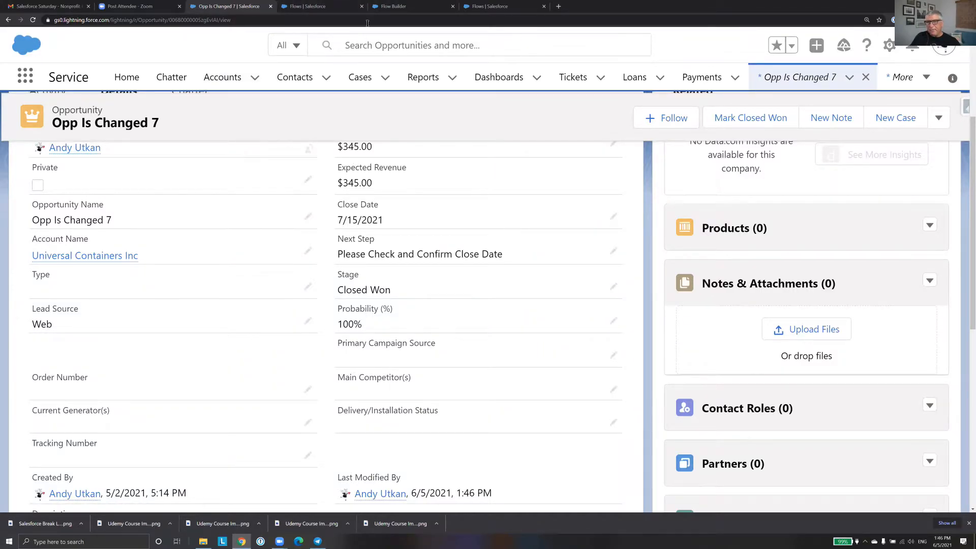
Leave the flow's debug view, view the details and versions of Update Next Step RT Before Save NPS Flow, and deactivate version 1
click(504, 8)
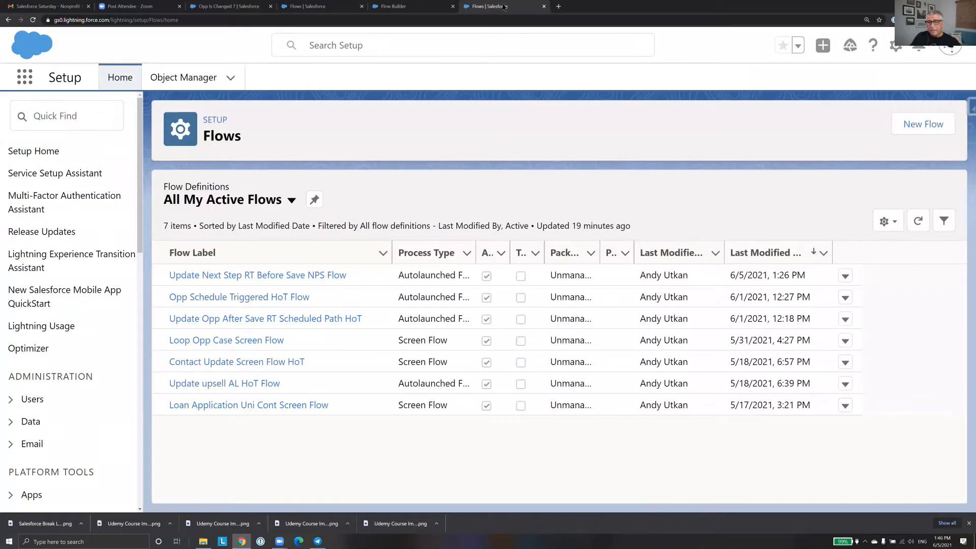
click(426, 8)
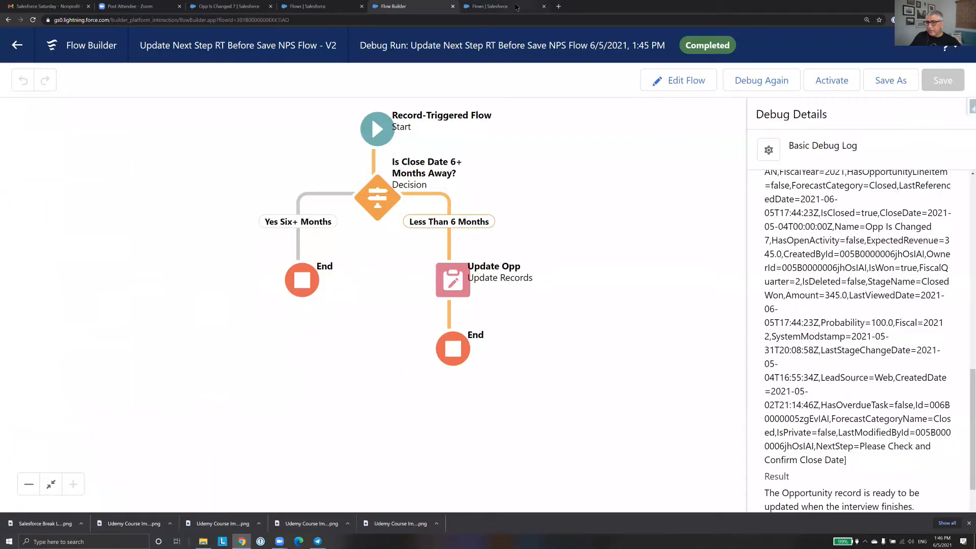
click(19, 47)
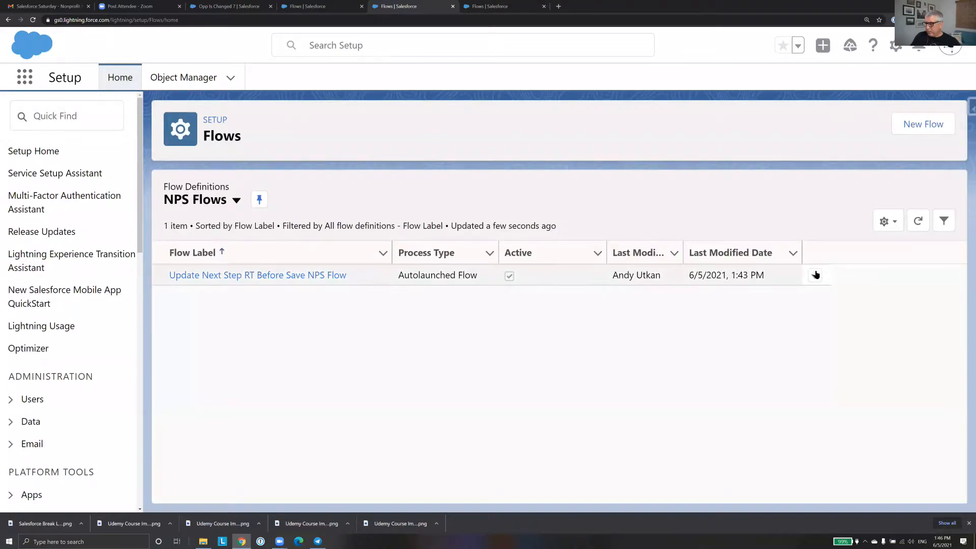
click(815, 277)
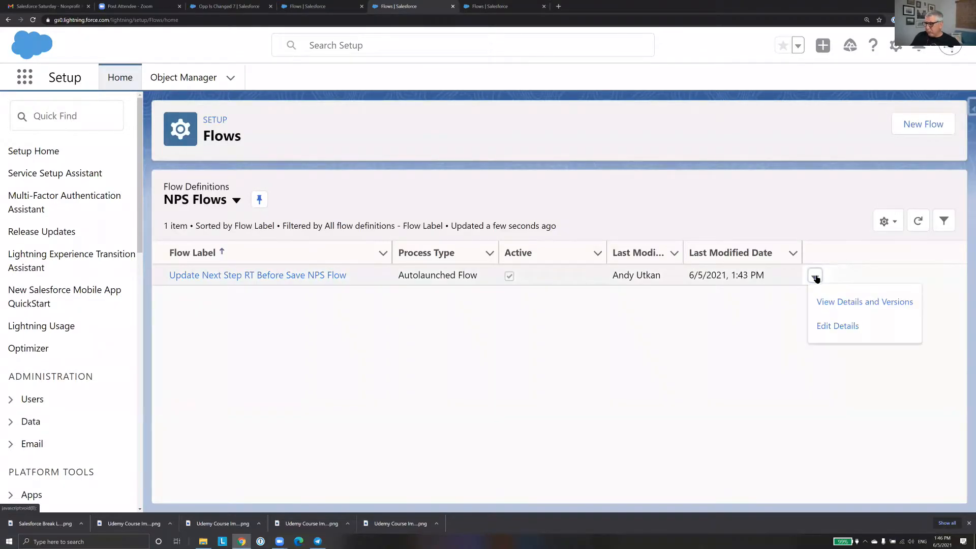
click(849, 304)
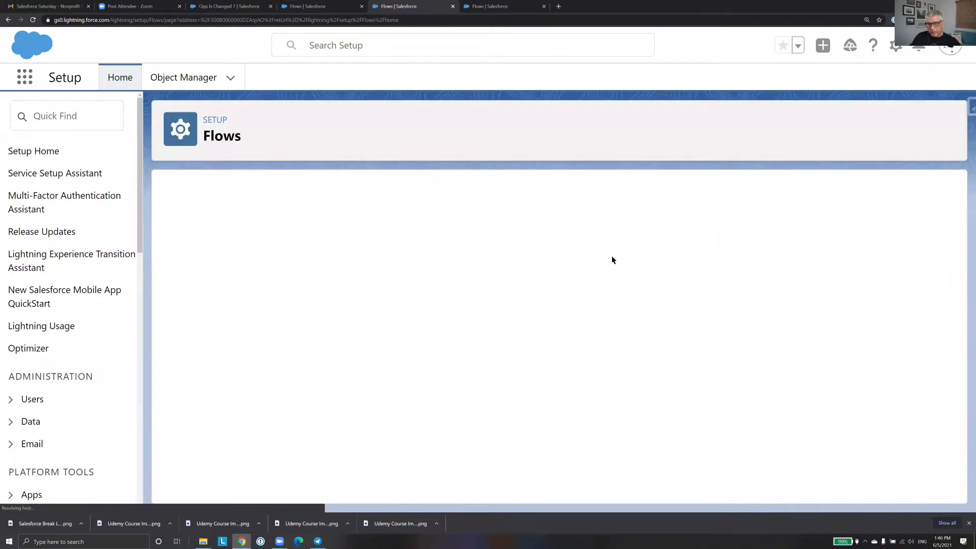
click(236, 437)
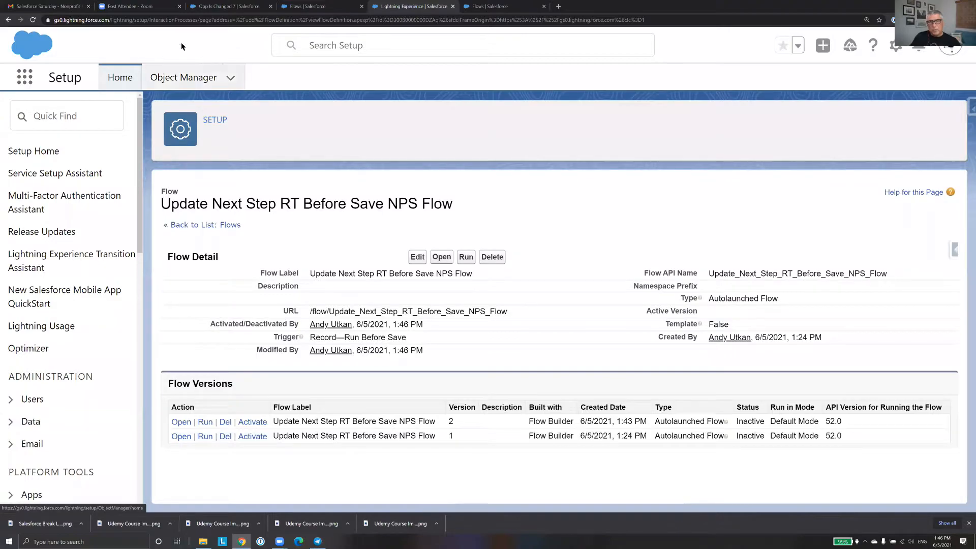
Clear the Next Step field on the Opp Is Changed 7 record and save it
click(242, 8)
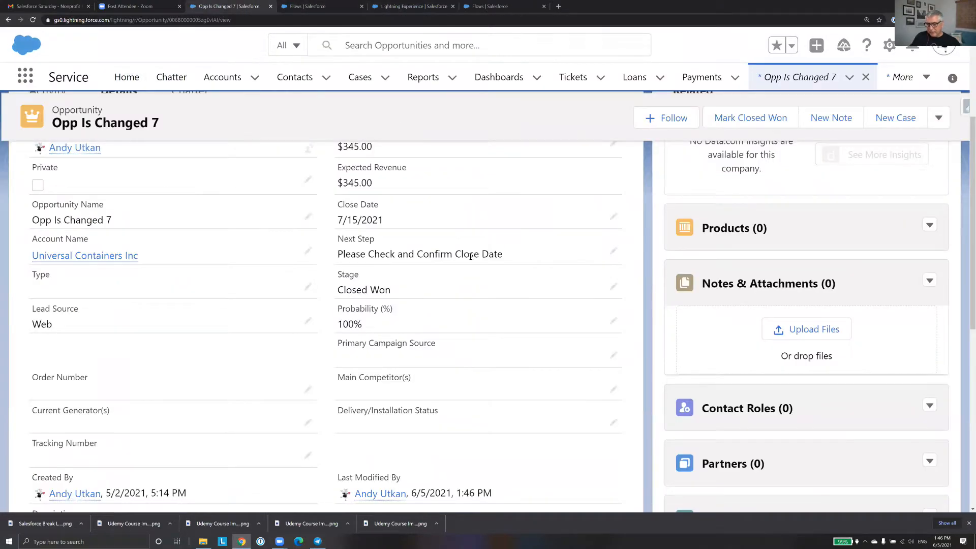
click(613, 252)
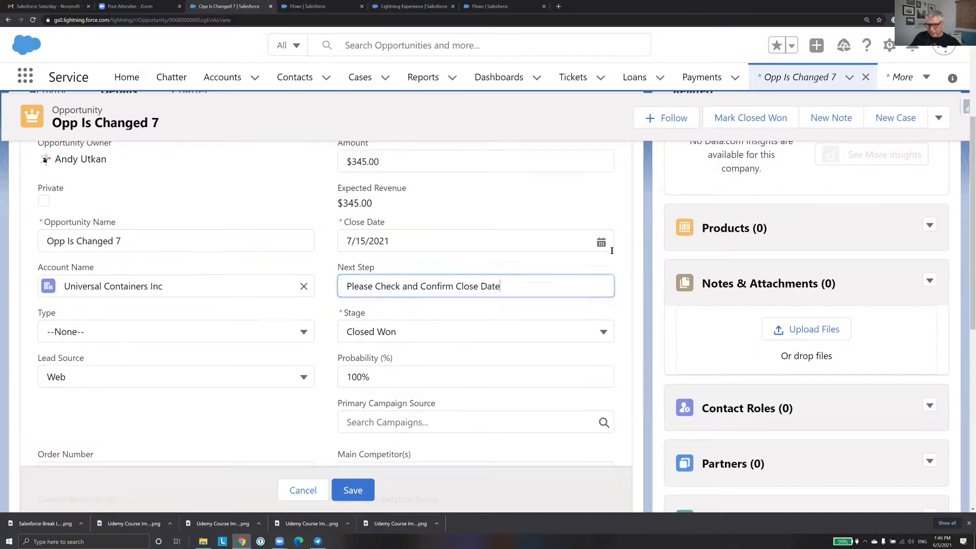
drag(536, 292, 327, 285)
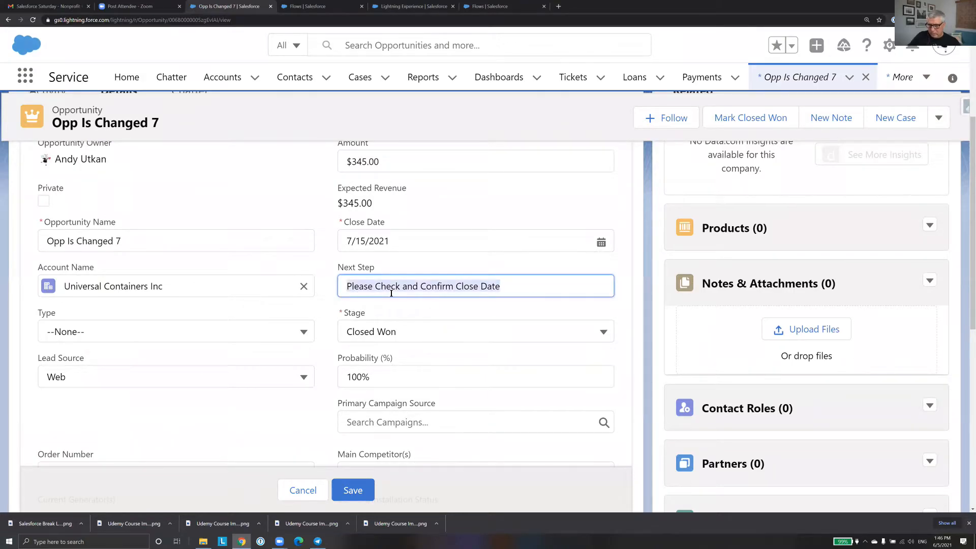
key(BackSpace)
click(347, 488)
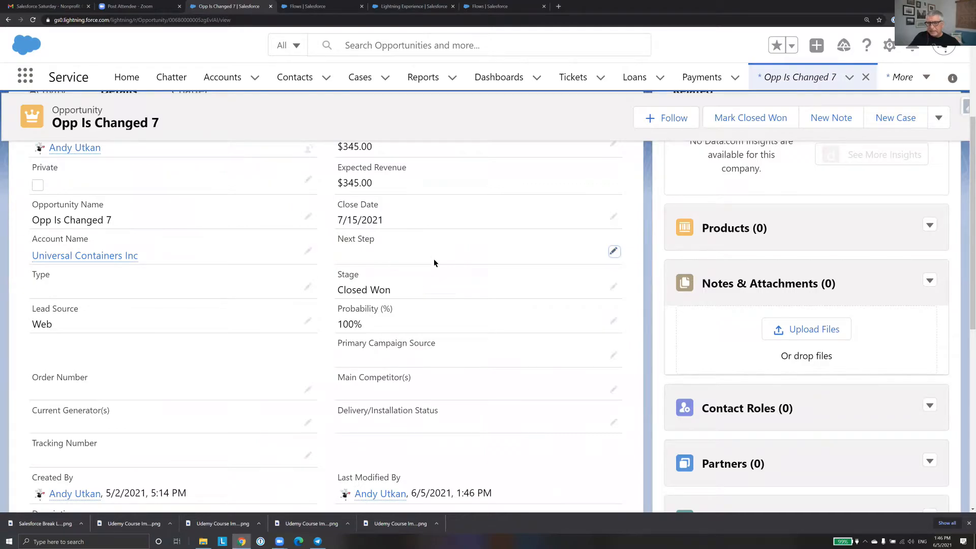
scroll(434, 262, up, 2)
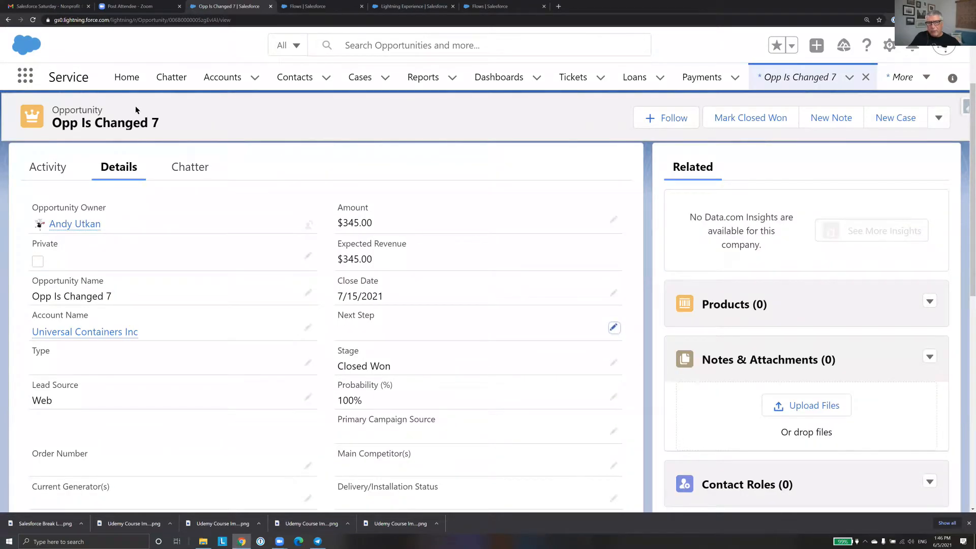
Close the redundant All My Active Flows page and open version 2 of Update Next Step RT Before Save NPS Flow
click(499, 7)
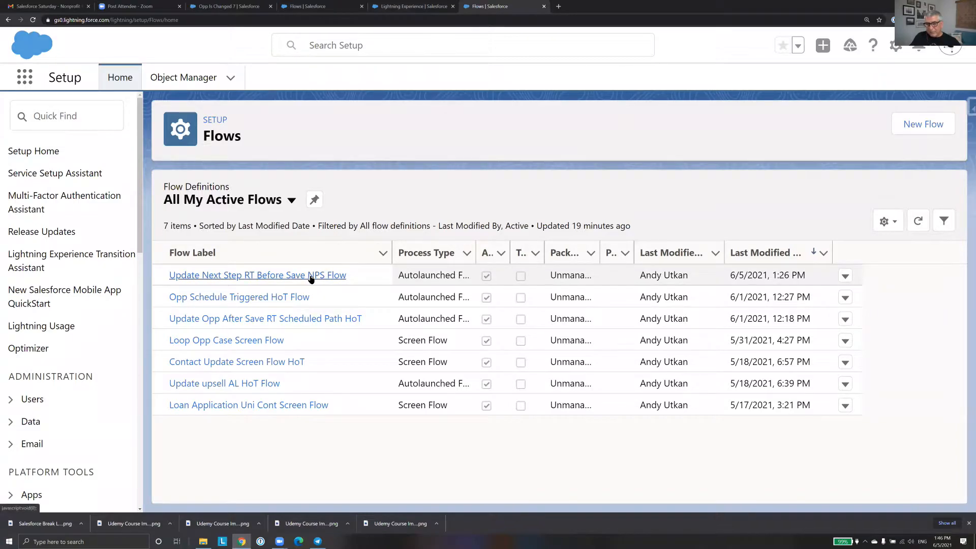
click(419, 7)
click(486, 7)
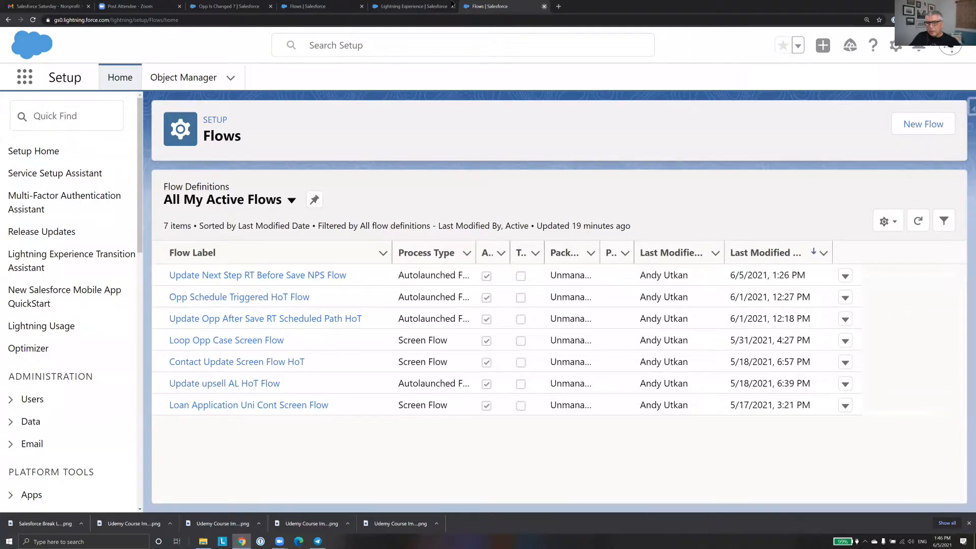
click(543, 6)
click(183, 422)
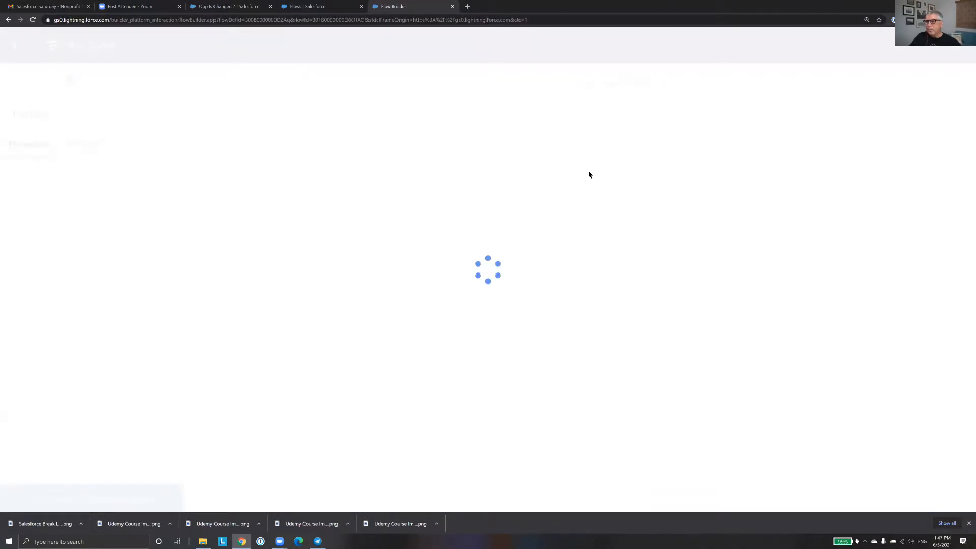
Debug the flow with start condition requirements skipped and Opp Is Changed 7 as the triggering opportunity
click(779, 86)
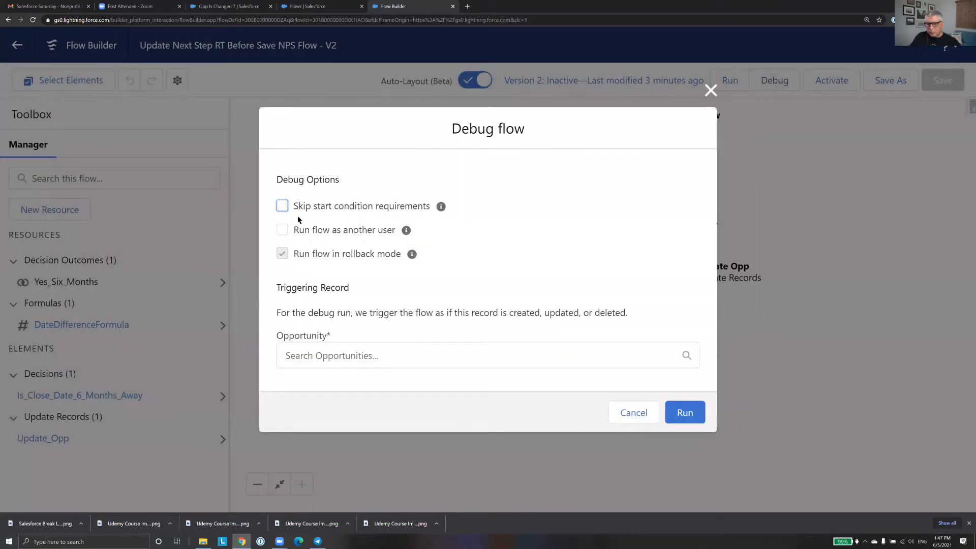
click(282, 206)
click(362, 356)
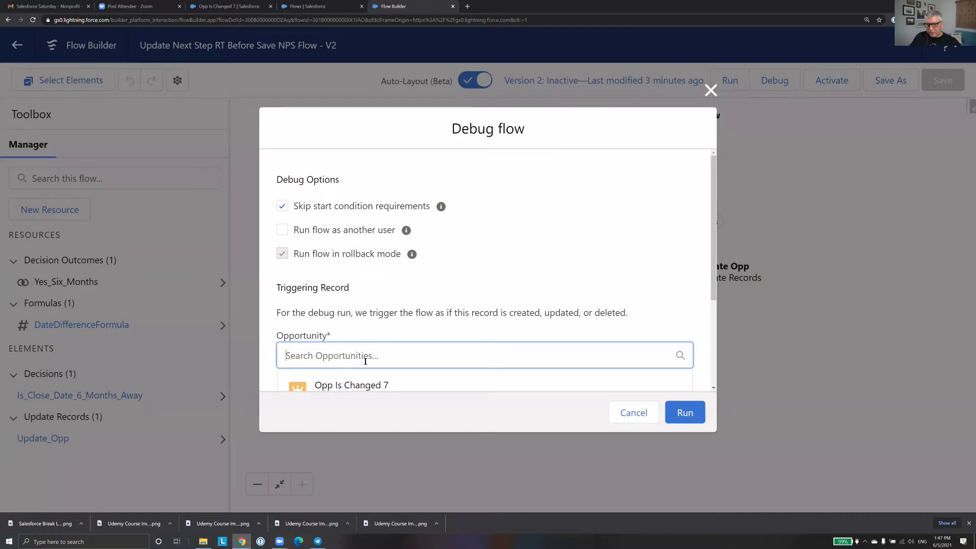
click(375, 385)
click(683, 414)
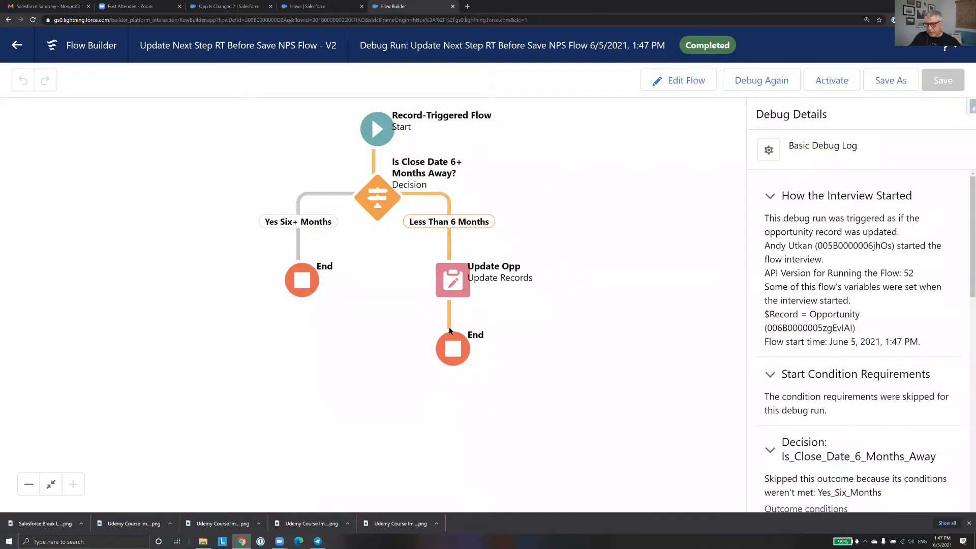
Examine the debug log's close-date decision condition, the Next Step update and the rollback section
drag(965, 224, 964, 296)
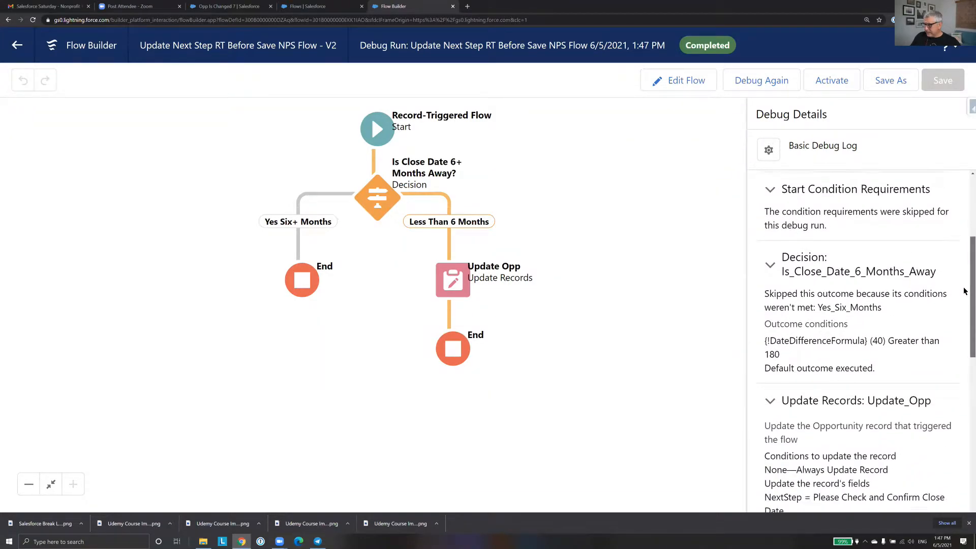
drag(874, 273, 883, 272)
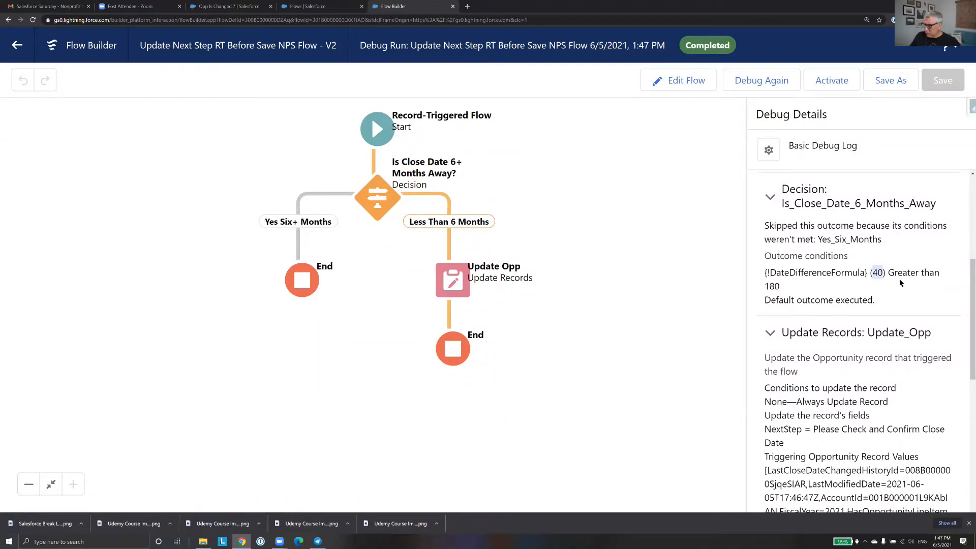
scroll(899, 280, down, 3)
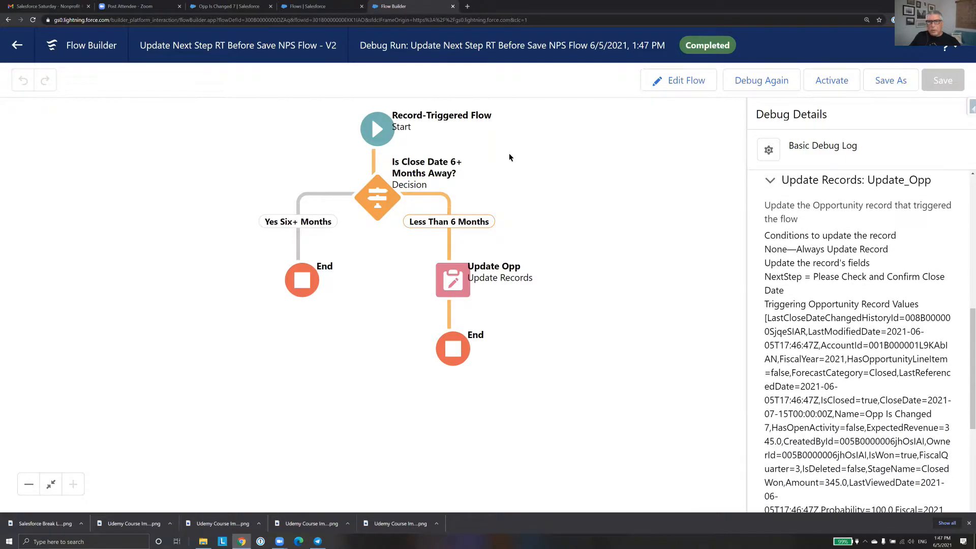
scroll(838, 317, down, 6)
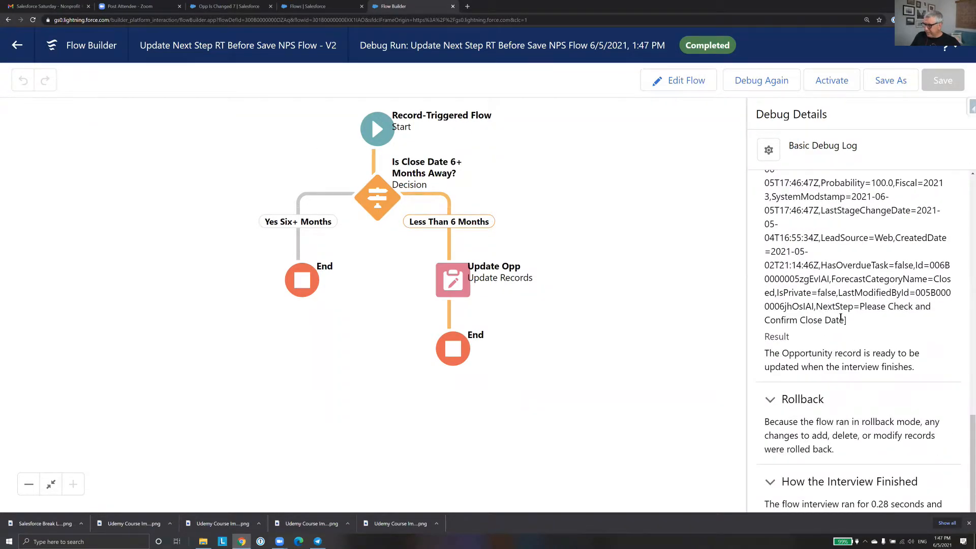
drag(860, 306, 846, 319)
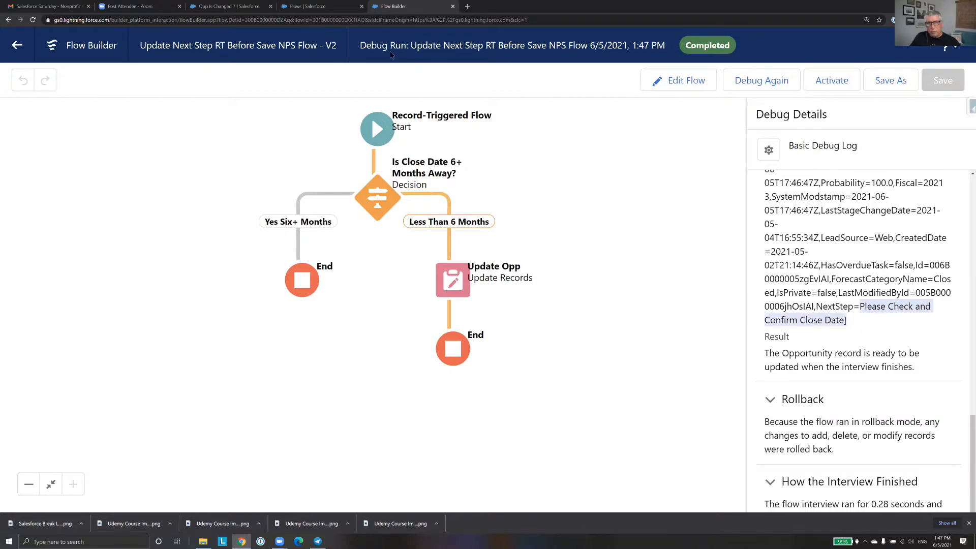
Reload the Opp Is Changed 7 record and check the Next Step field in its details
click(215, 6)
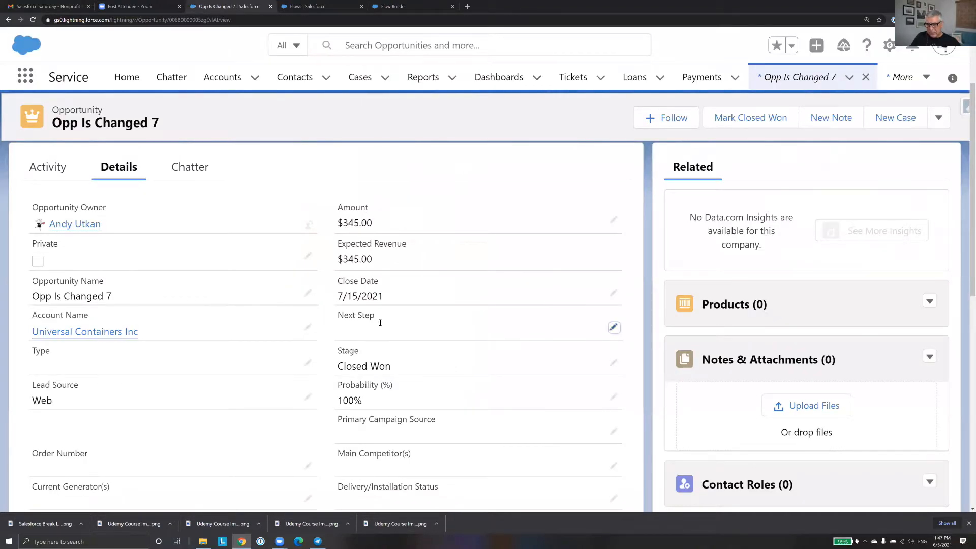
click(33, 20)
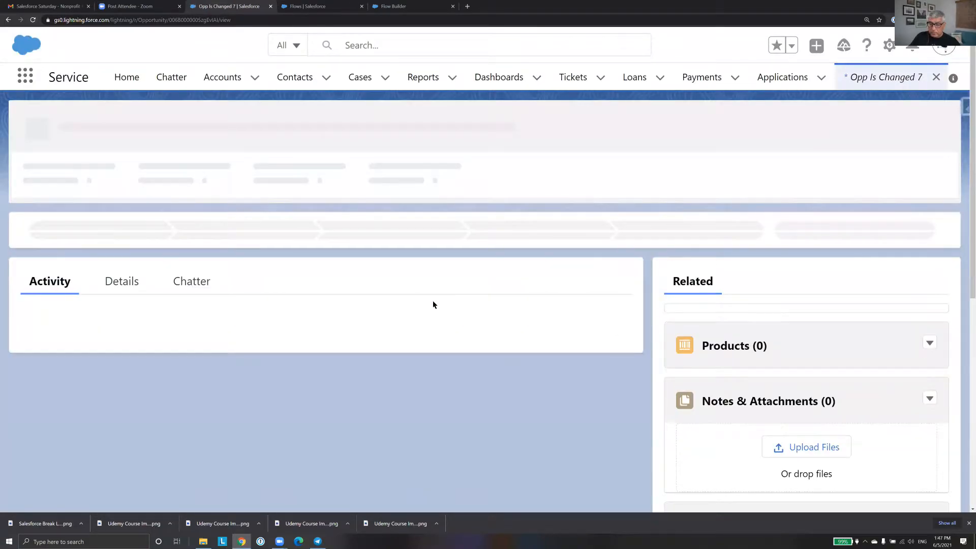
scroll(411, 295, down, 2)
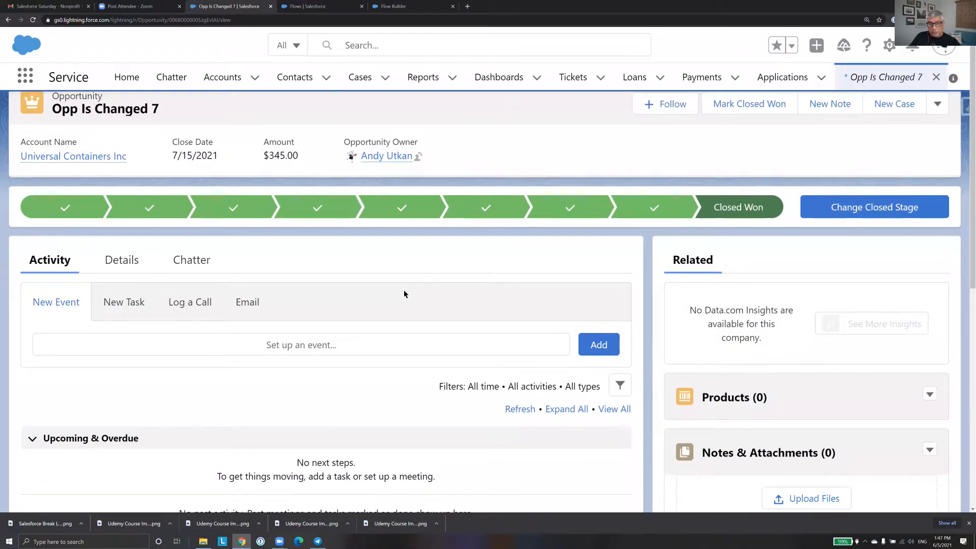
click(120, 205)
scroll(501, 273, down, 2)
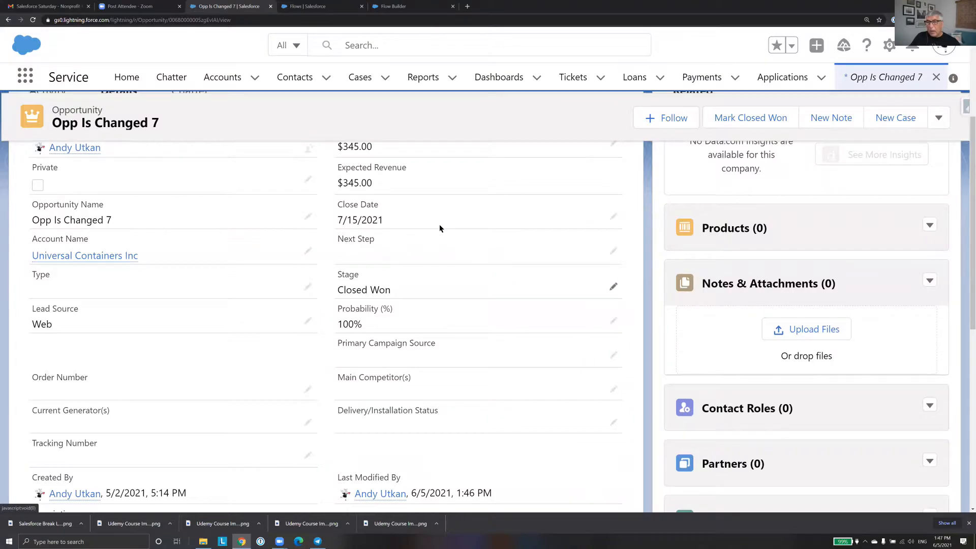
Activate version 2 of Update Next Step RT Before Save NPS Flow and return to the flows list
click(414, 7)
click(837, 86)
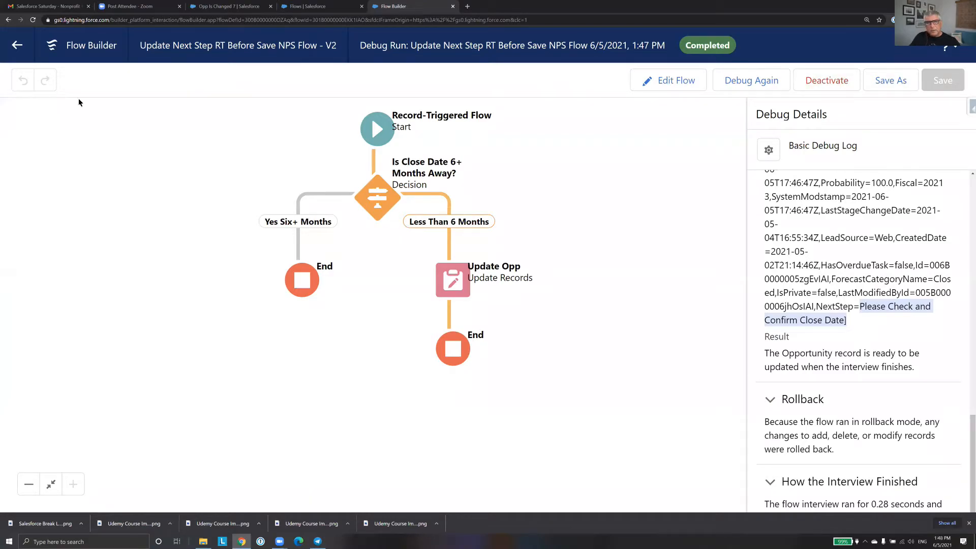
click(17, 45)
Open the Opp Is Changed 7 details for editing and save the record again to trigger the activated flow
click(230, 7)
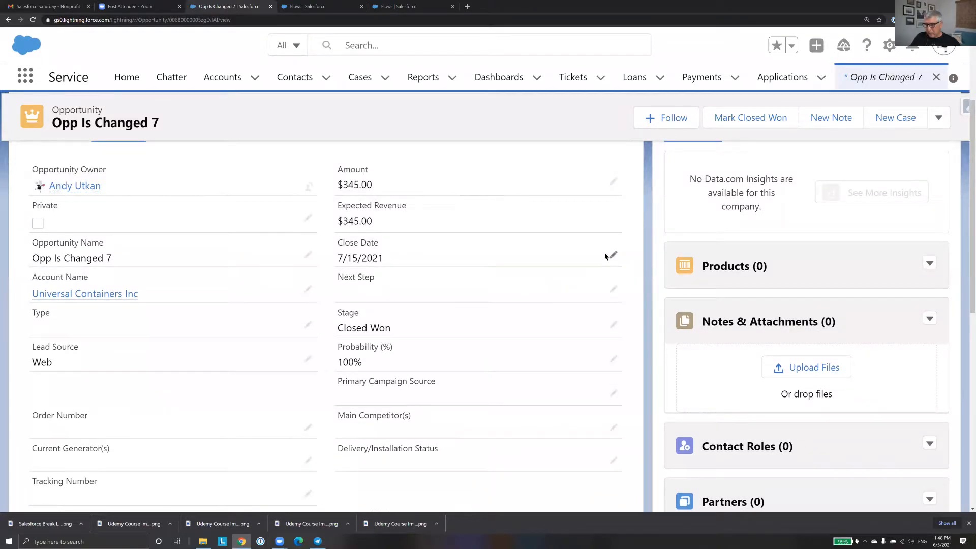
click(611, 255)
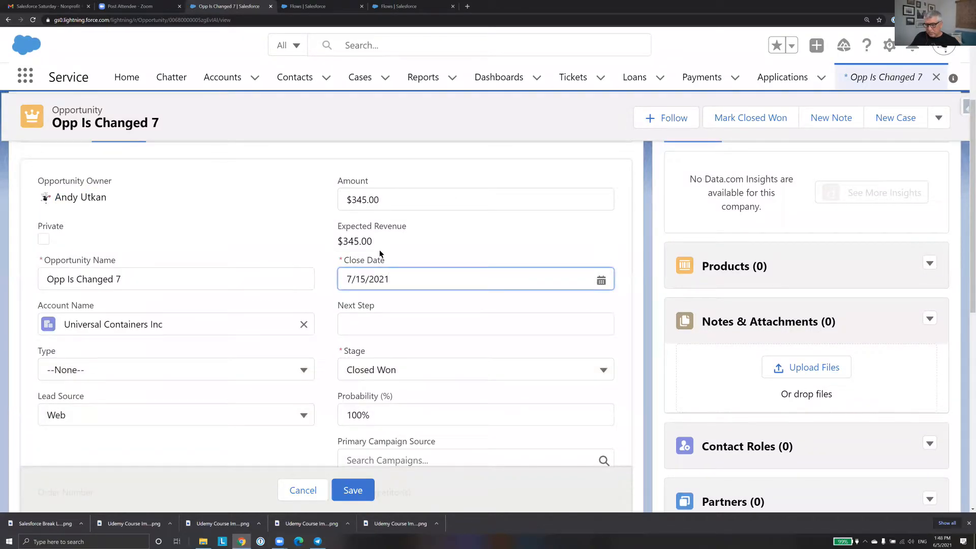
click(364, 489)
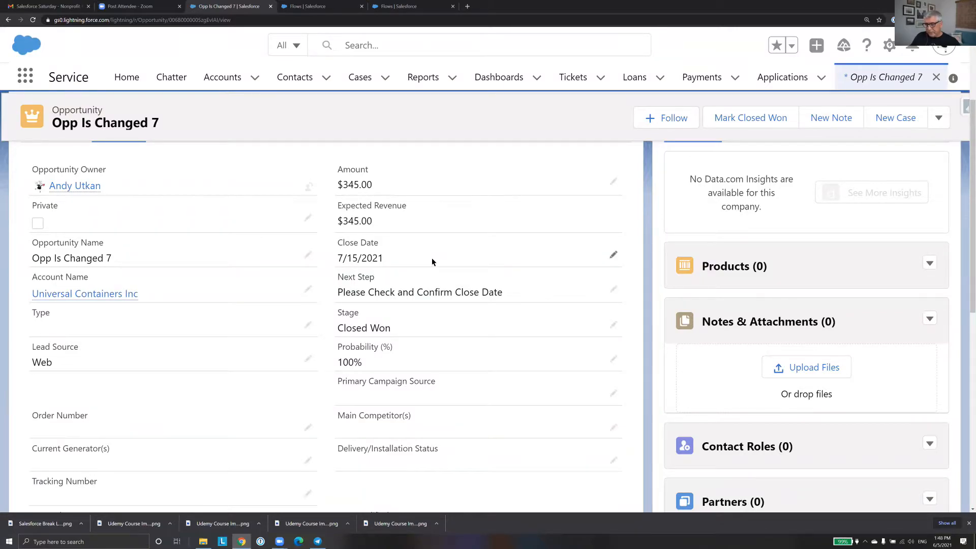
Open the Opp Is Changed 7 details for editing and clear the Next Step field
click(613, 289)
drag(522, 322, 331, 326)
key(BackSpace)
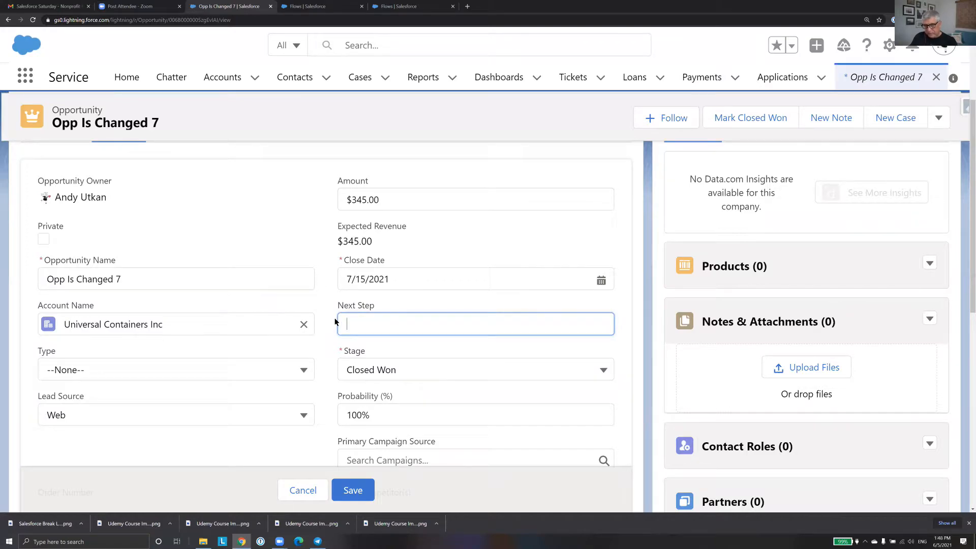
click(376, 279)
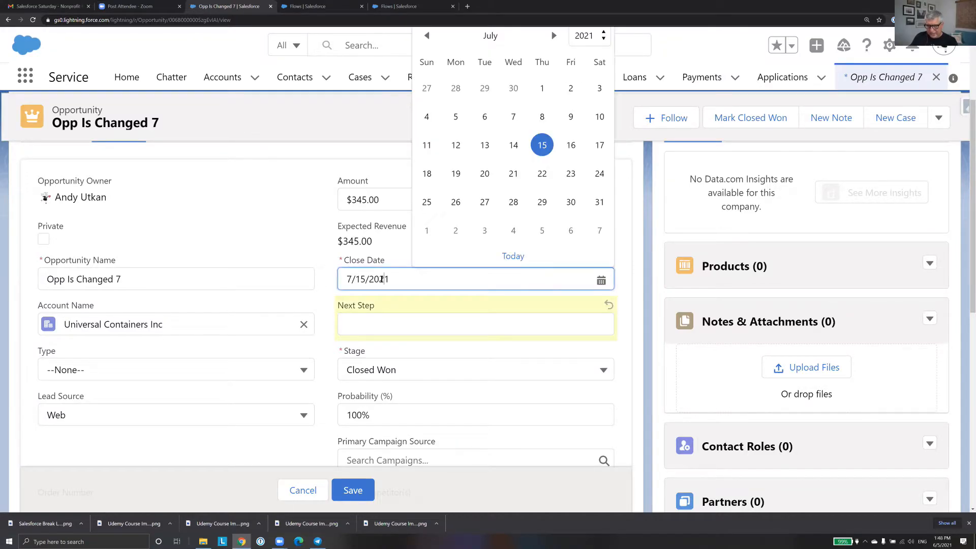
click(604, 35)
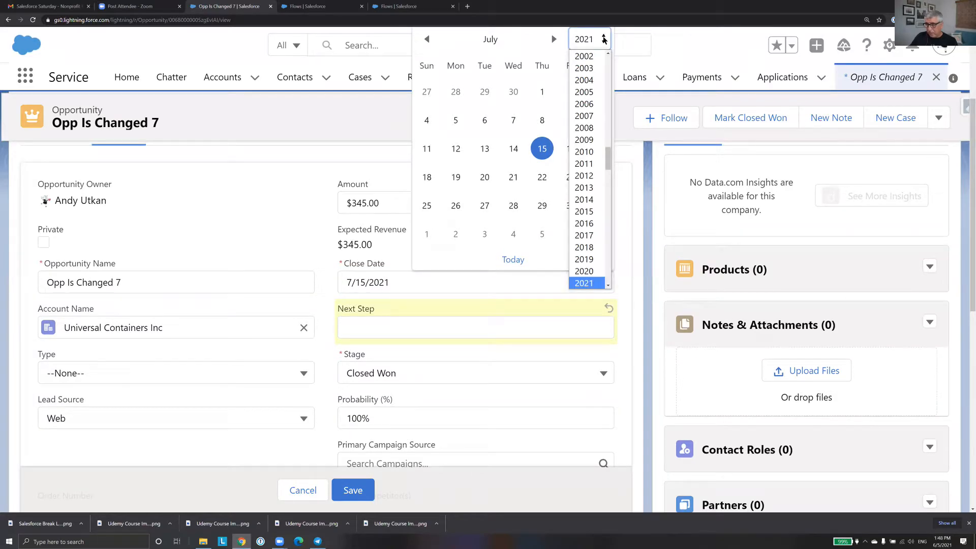
click(608, 287)
click(583, 280)
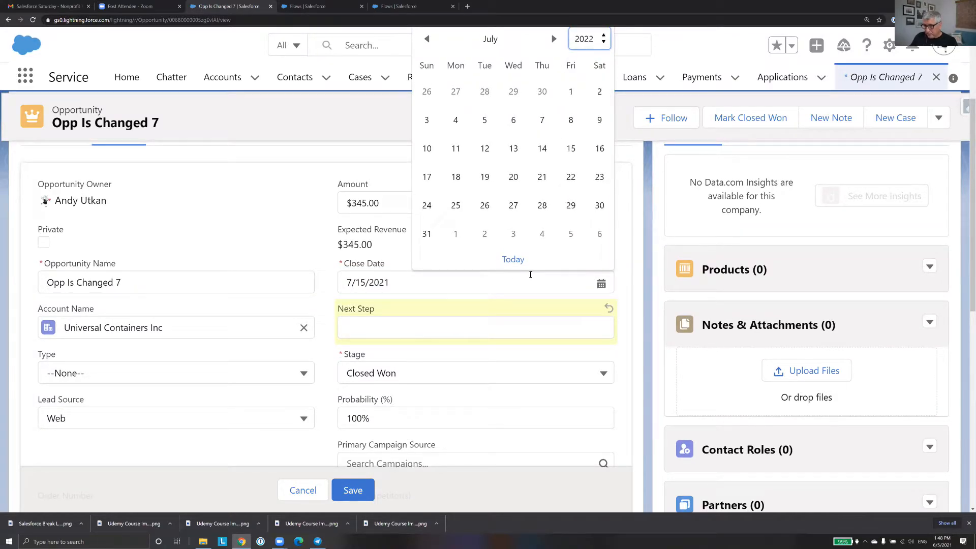
click(278, 177)
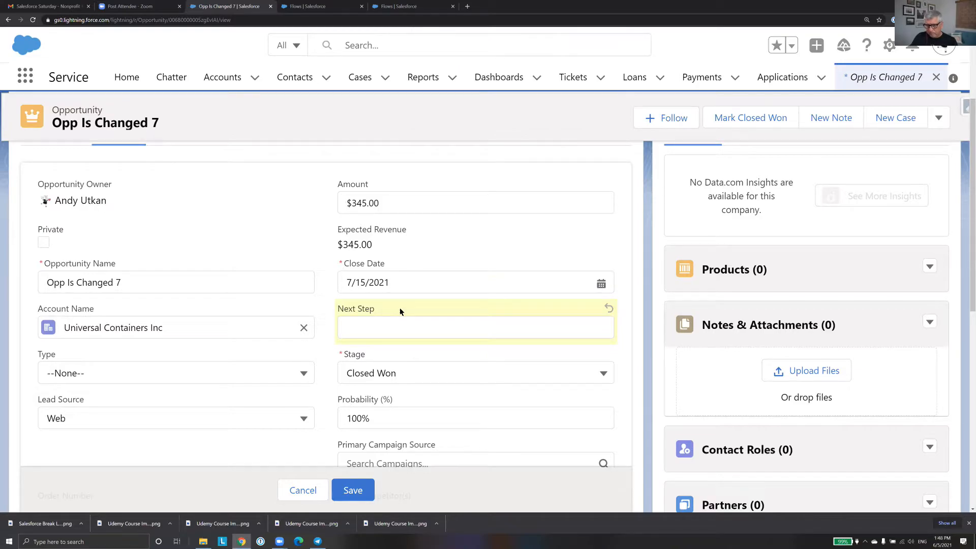
Set the Close Date to 7/15/2022 and save the opportunity
click(399, 285)
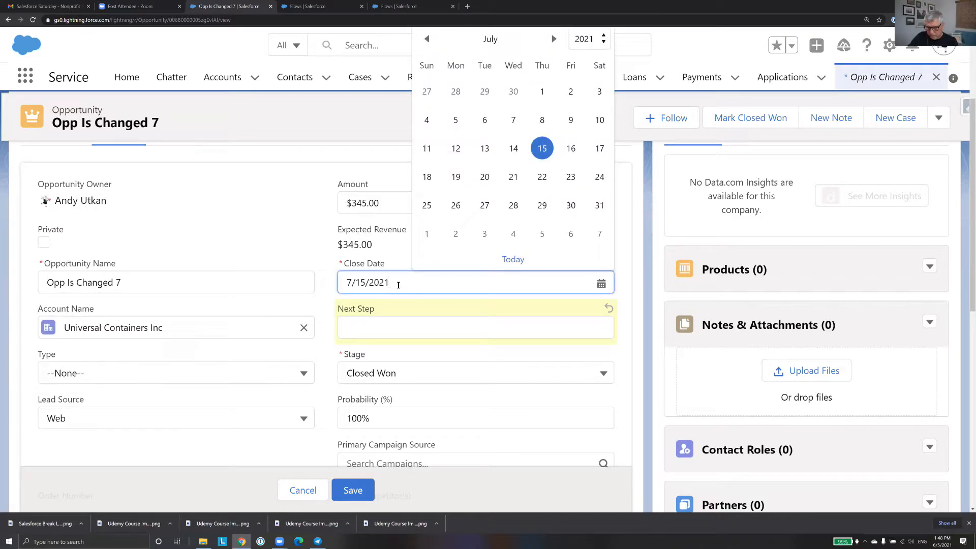
key(BackSpace)
text(2)
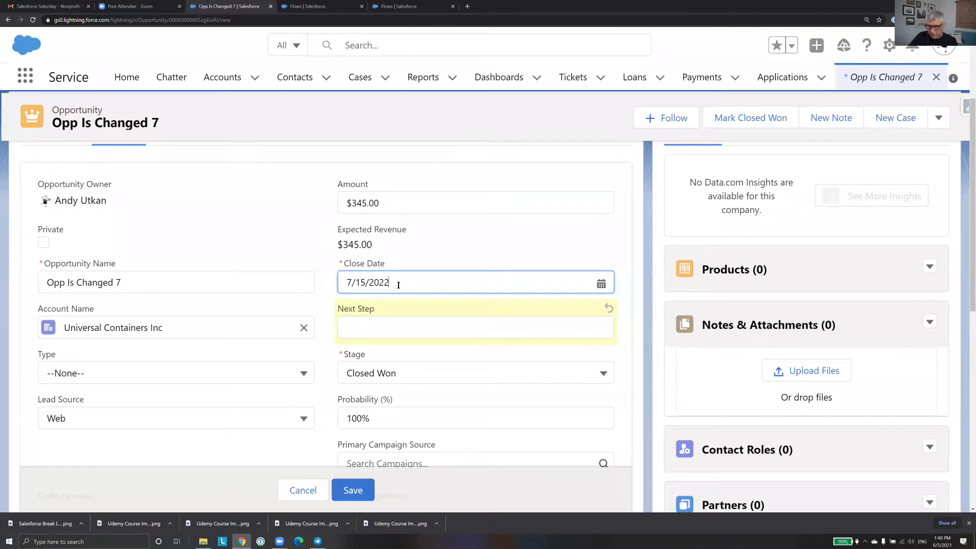
click(354, 491)
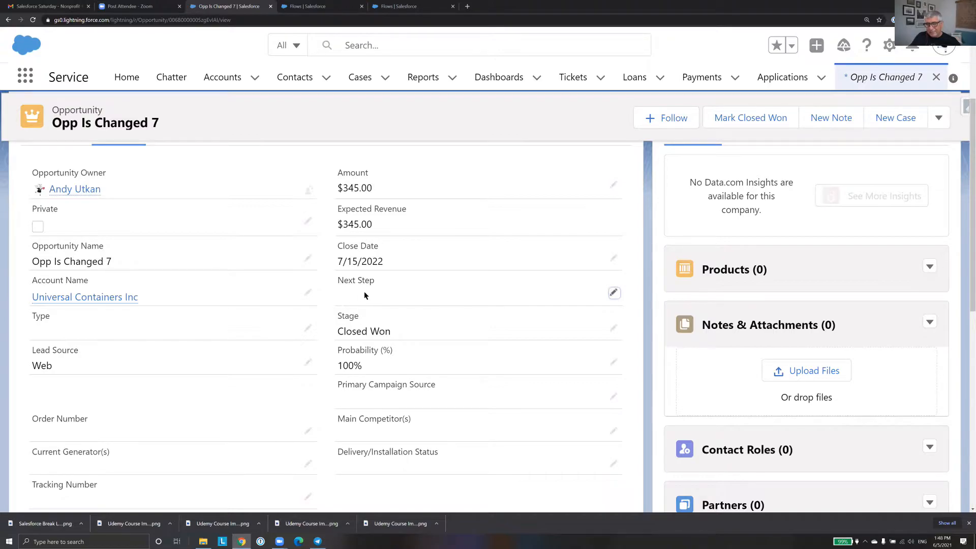
Reload the Opp Is Changed 7 record and check Close Date and Next Step in its details
click(32, 20)
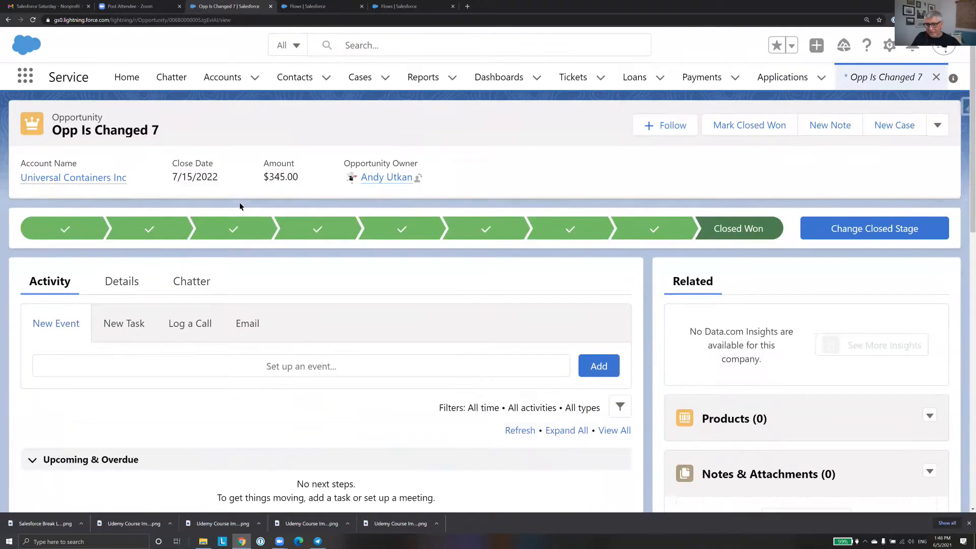
click(136, 282)
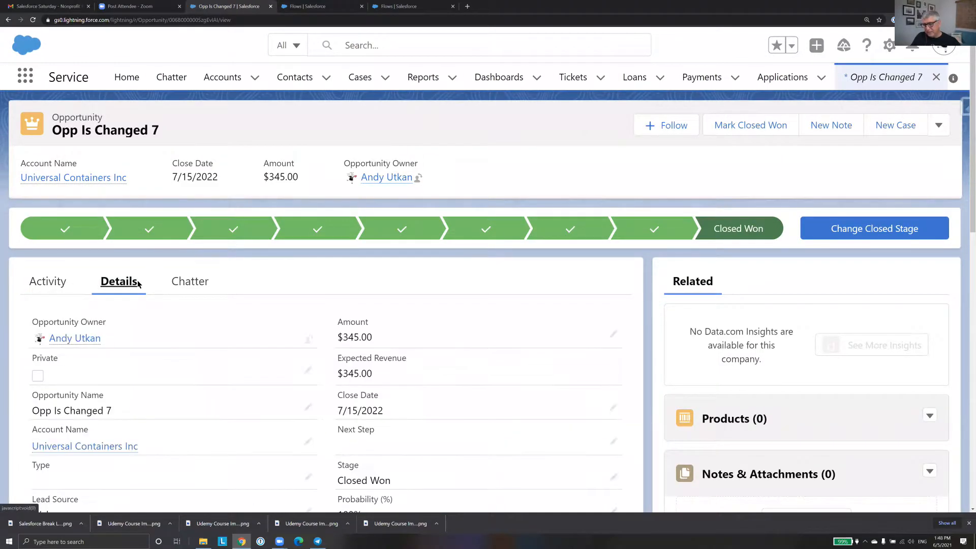
scroll(399, 365, down, 3)
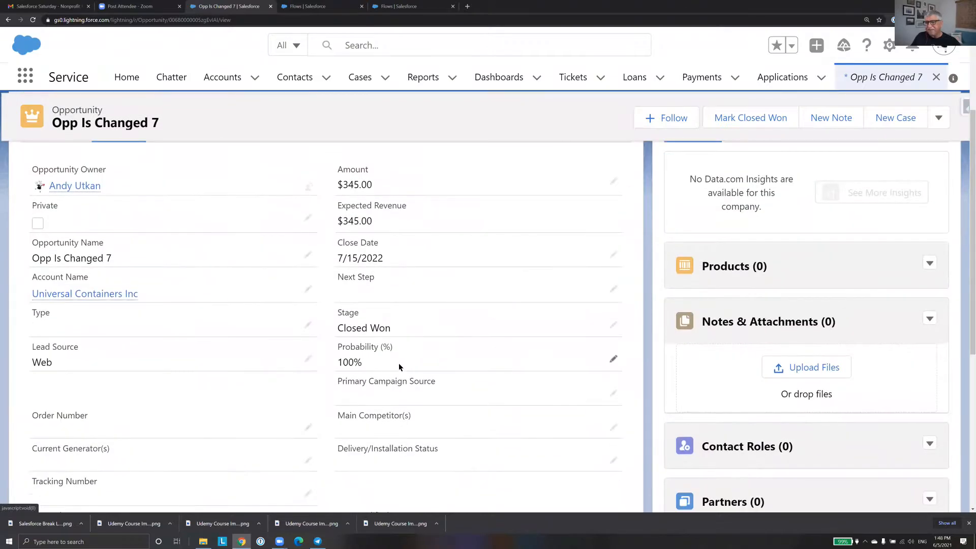
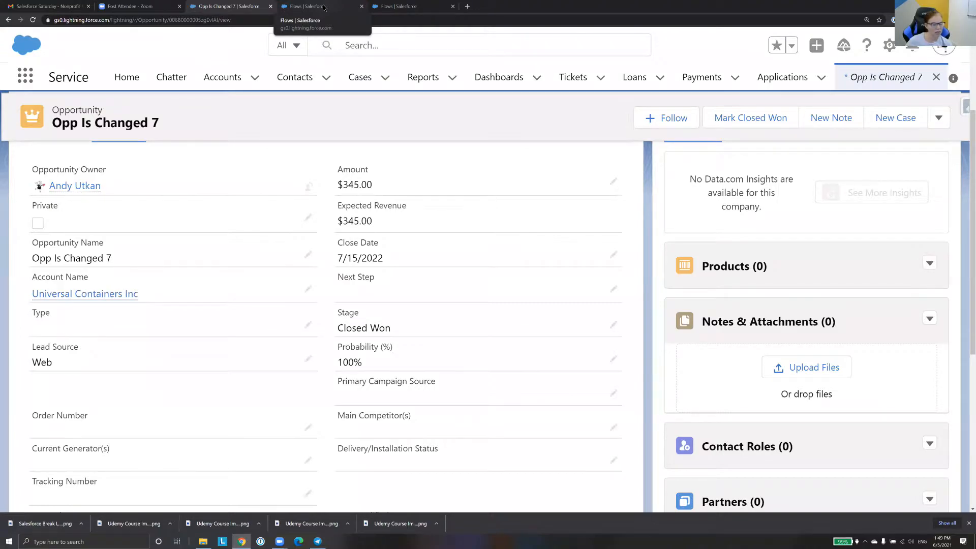
click(324, 7)
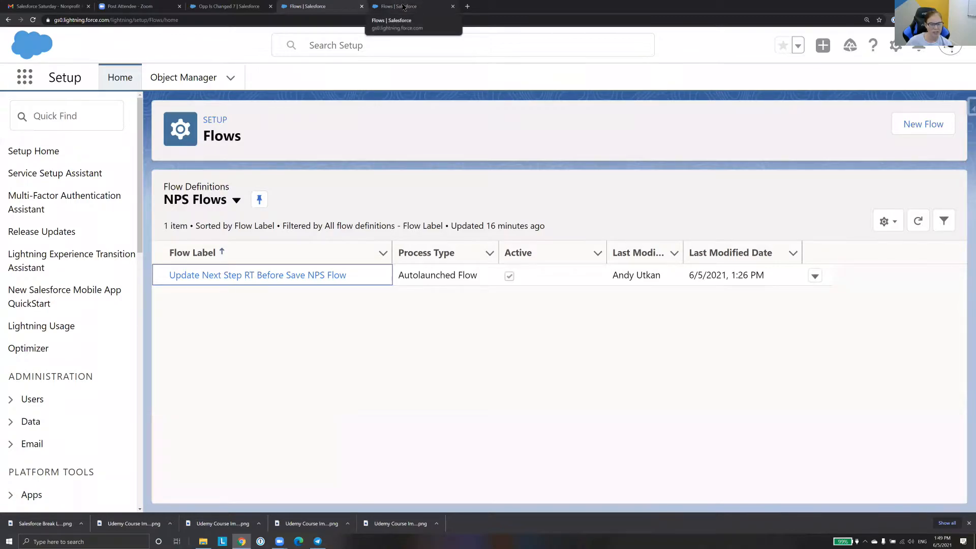
click(404, 7)
click(315, 7)
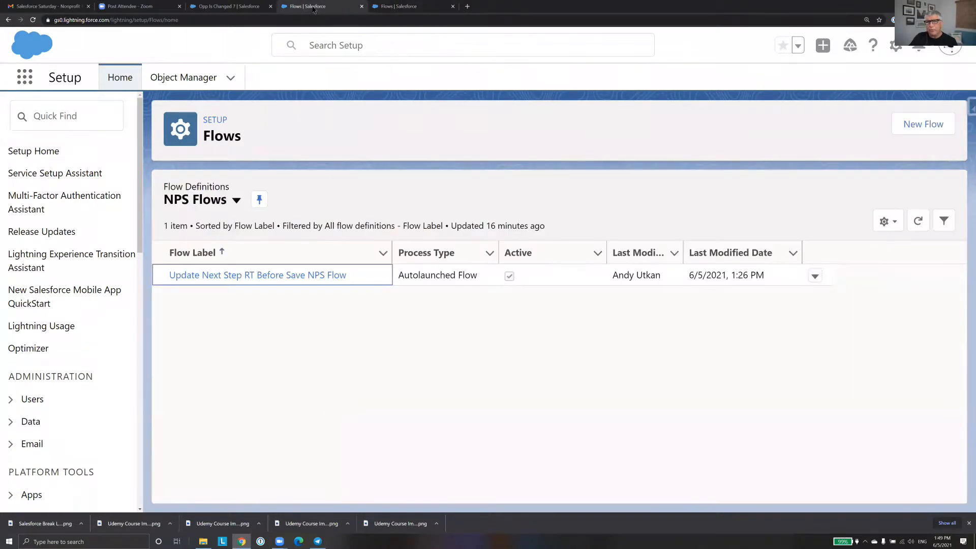
click(213, 7)
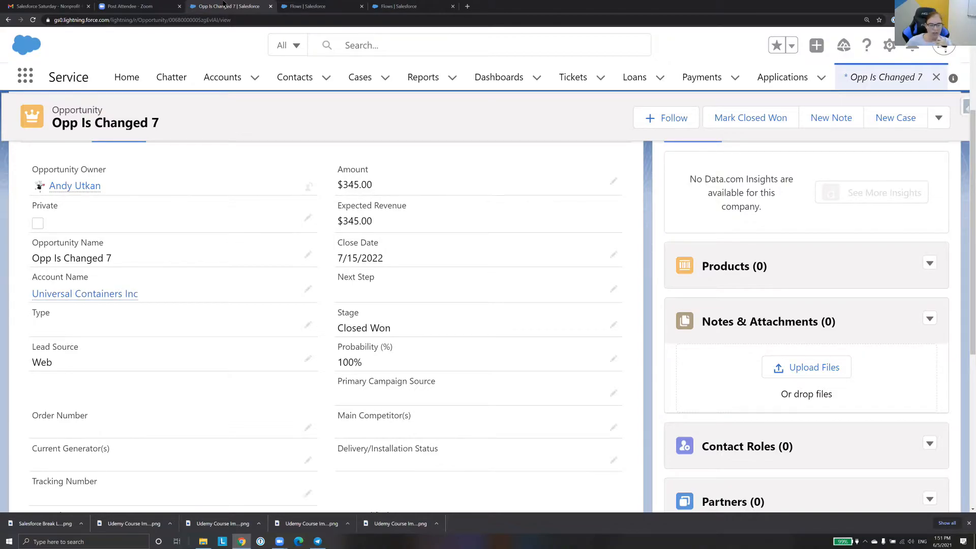
click(304, 6)
Open version 2 of Update Next Step RT Before Save NPS Flow and save it as a new version
click(399, 6)
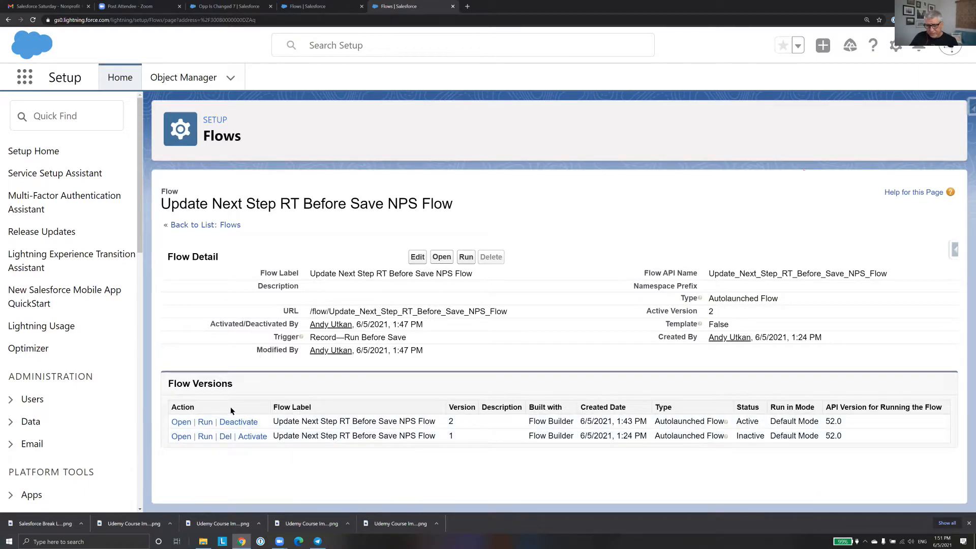
click(180, 422)
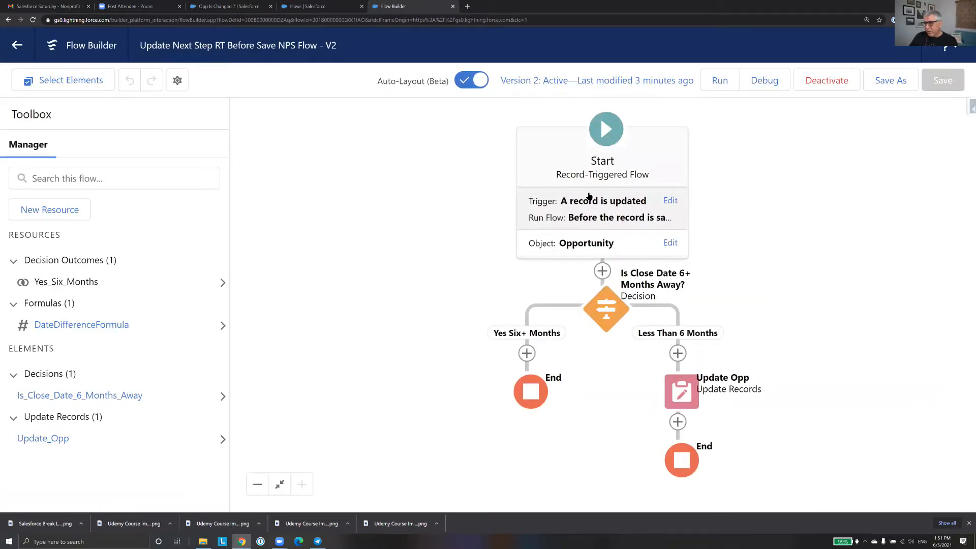
click(895, 83)
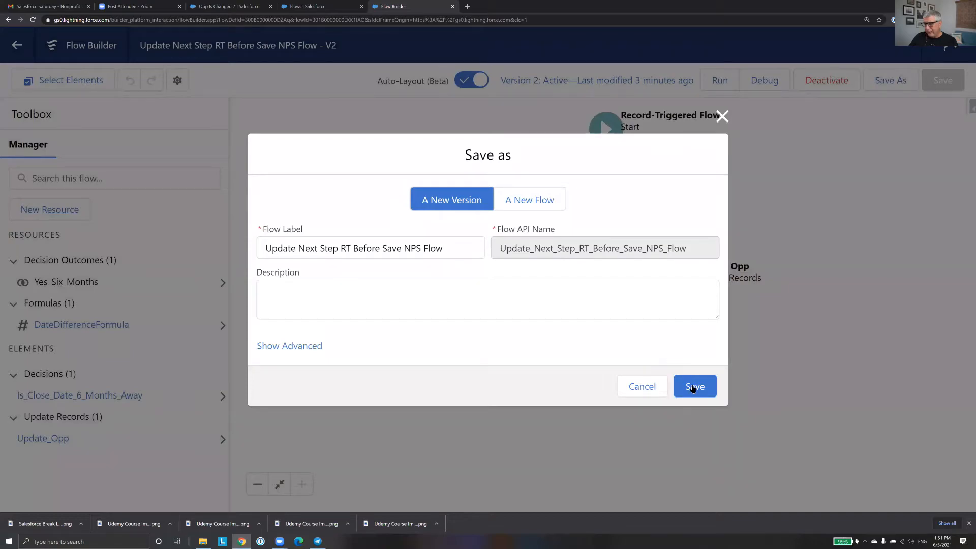
click(694, 386)
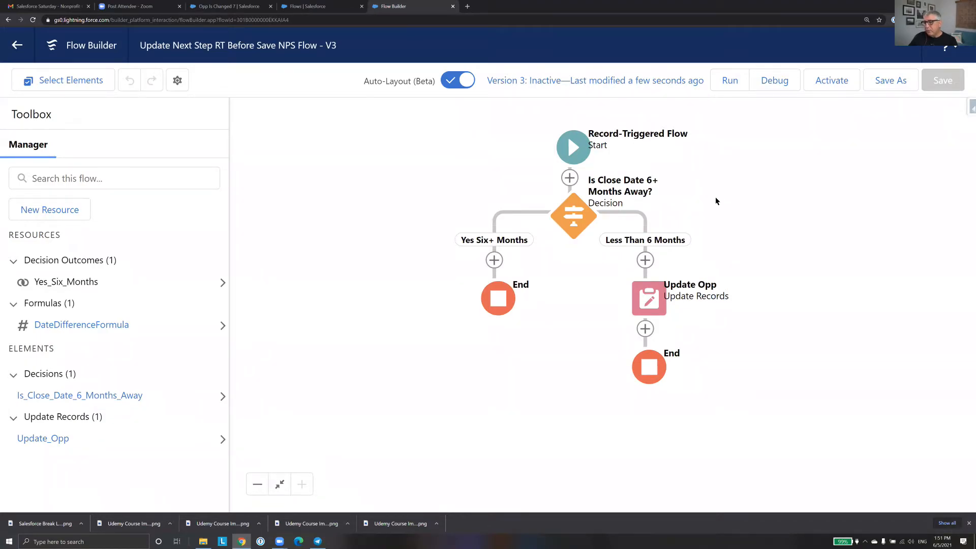
Review when the Start element's trigger fires and runs the flow, leaving its configuration without changes
click(577, 160)
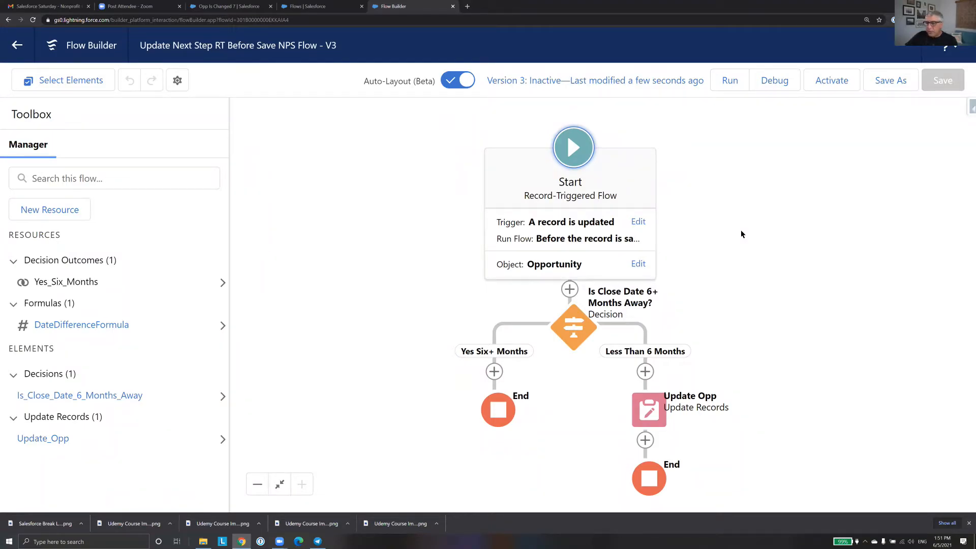
click(638, 224)
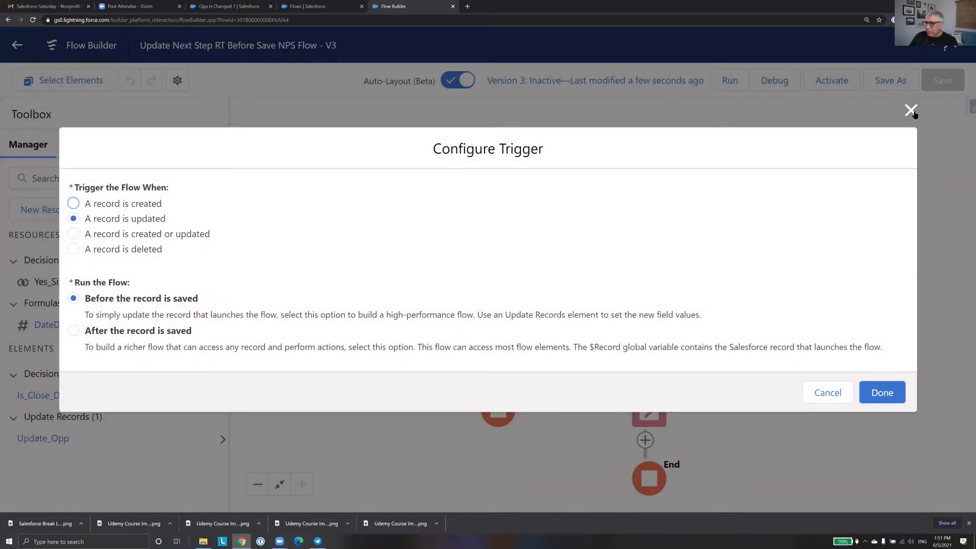
click(910, 111)
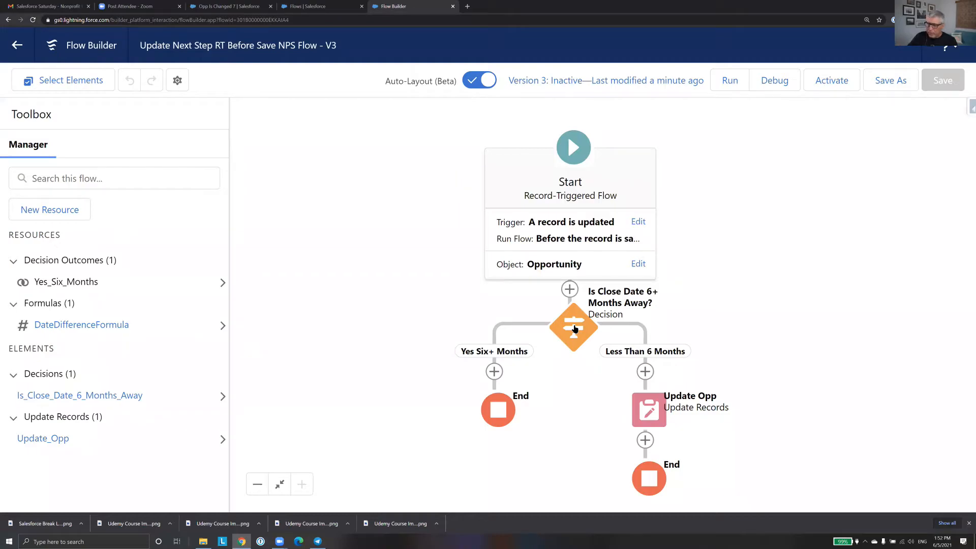
click(638, 223)
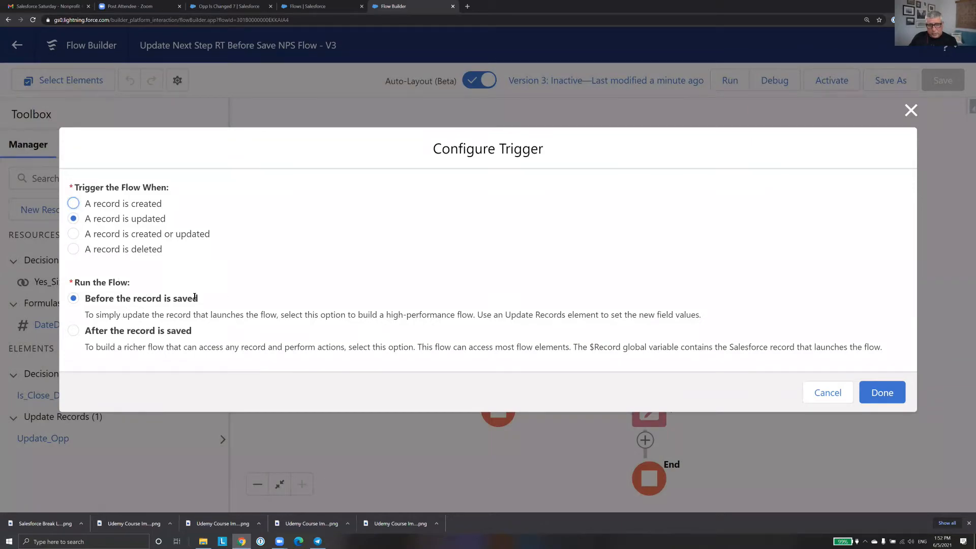
click(829, 394)
Set the condition requirements for the triggering Opportunity object to All Conditions Are Met (AND)
click(541, 272)
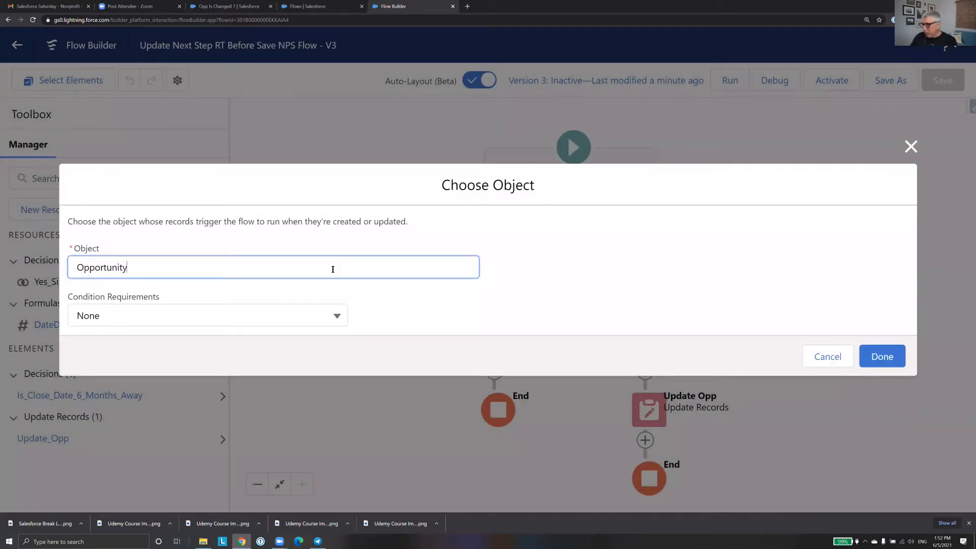
click(337, 315)
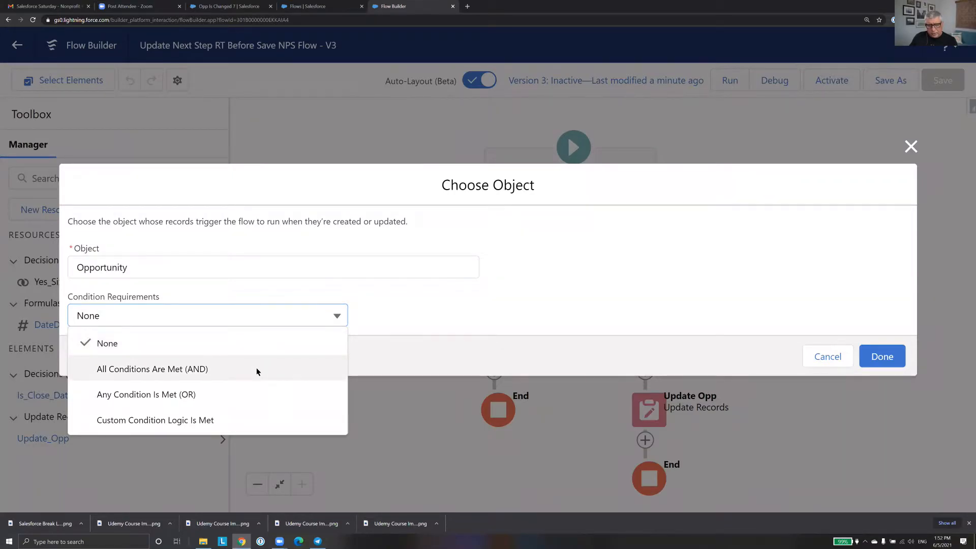
click(257, 370)
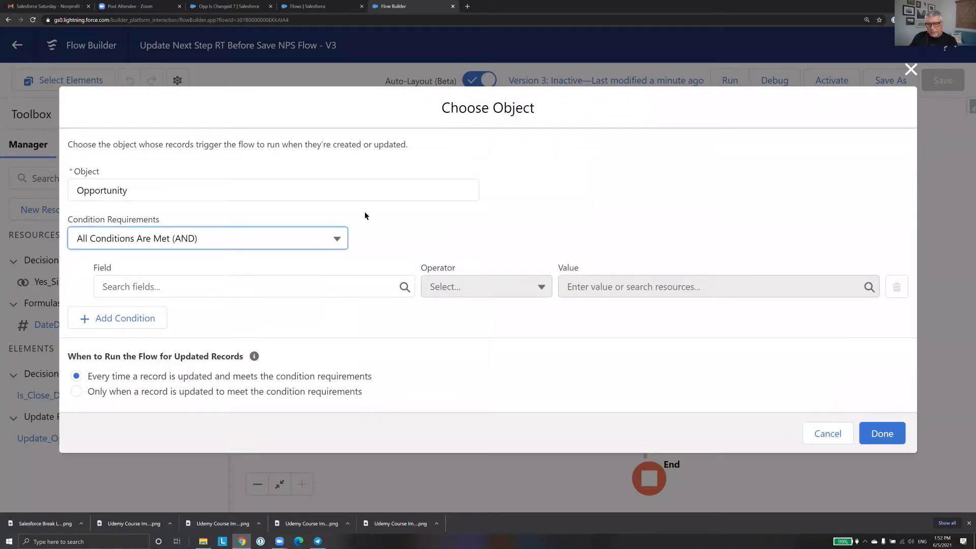
Define the first entry condition as CloseDate Is Changed with the value {!$GlobalConstant.True}
click(351, 290)
text(clos)
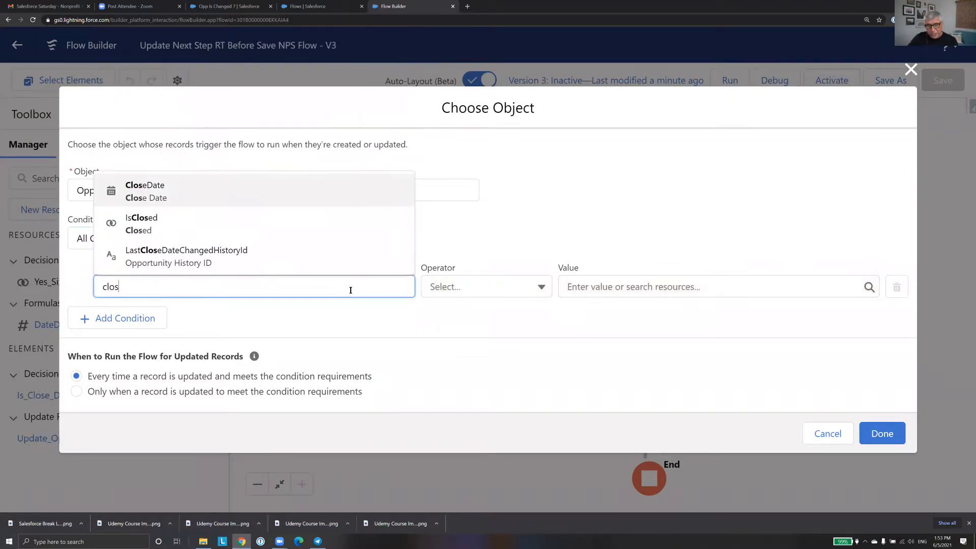
click(285, 193)
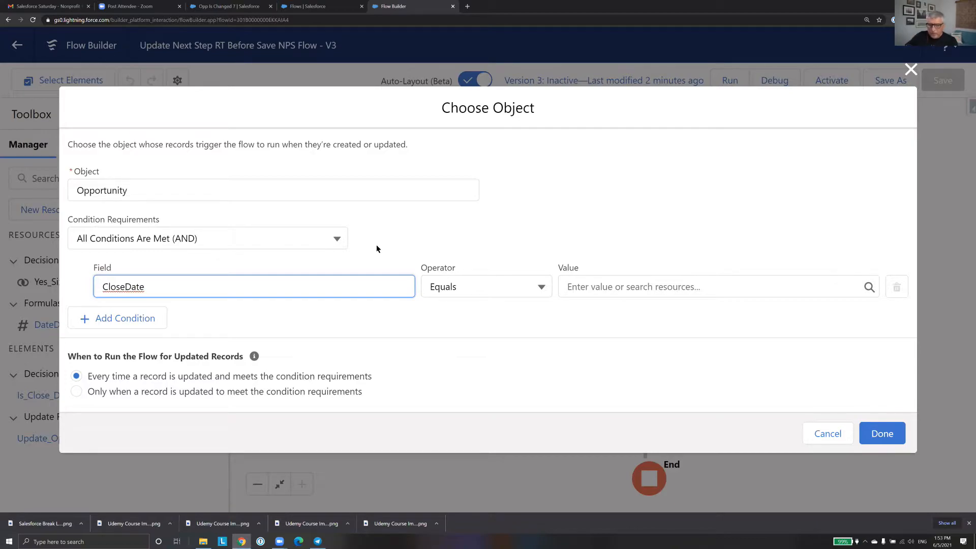
click(541, 288)
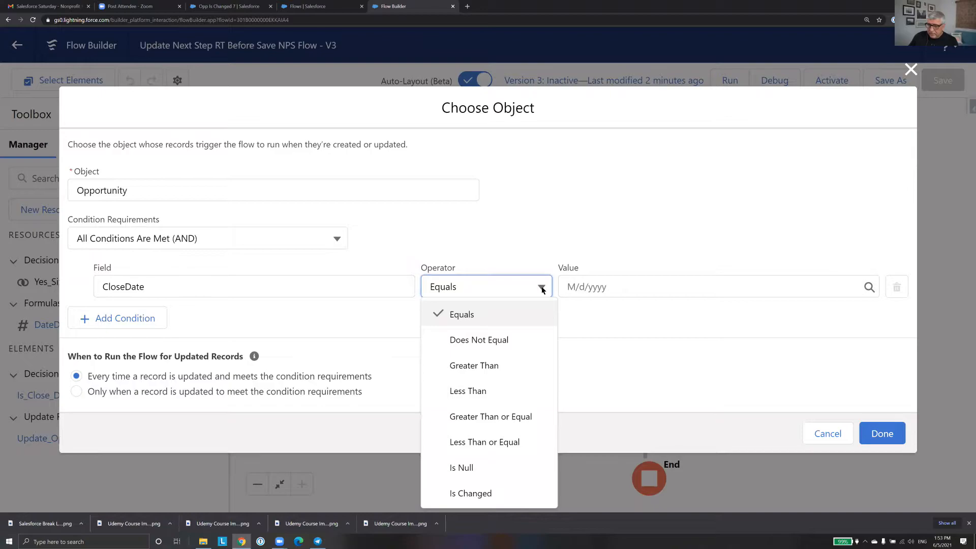
click(660, 440)
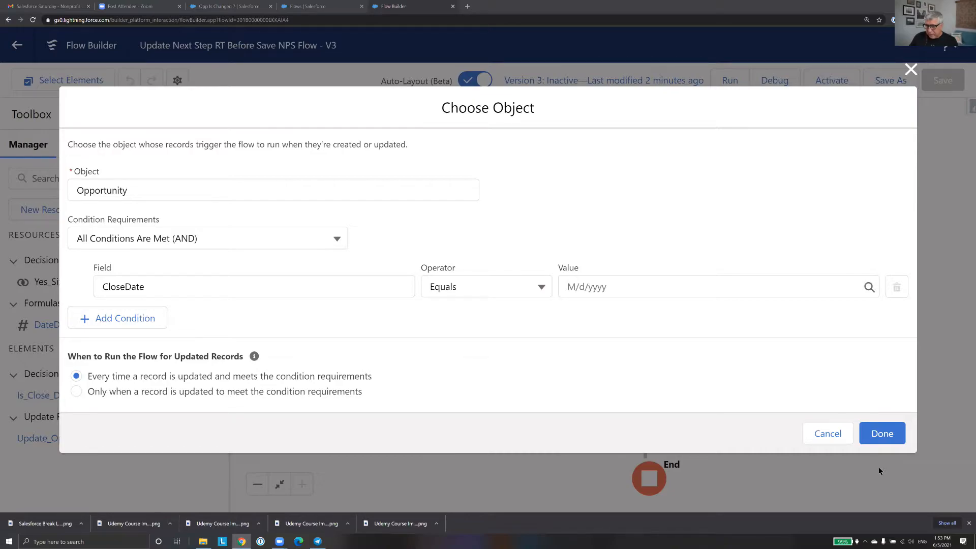
click(542, 288)
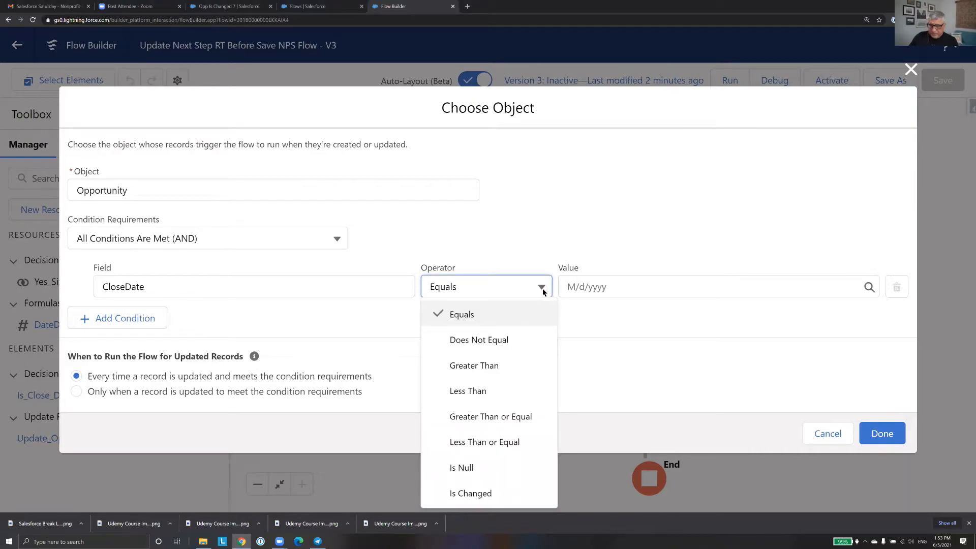
click(492, 494)
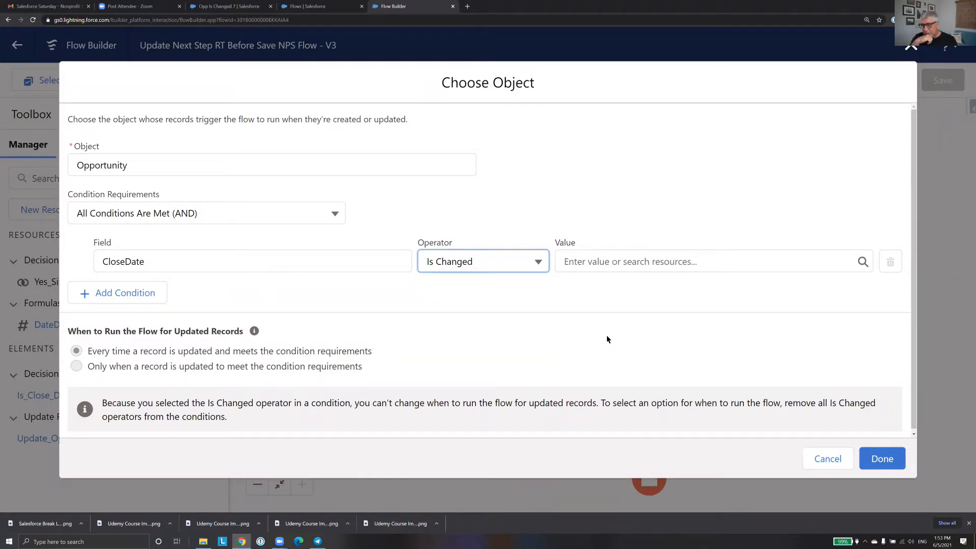
click(594, 262)
text(T)
key(BackSpace)
text(Tru)
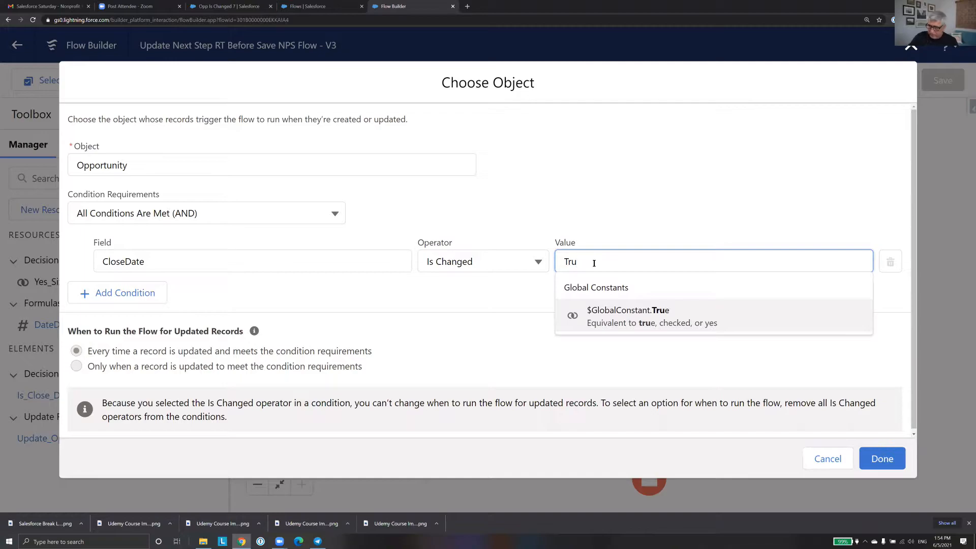
click(600, 318)
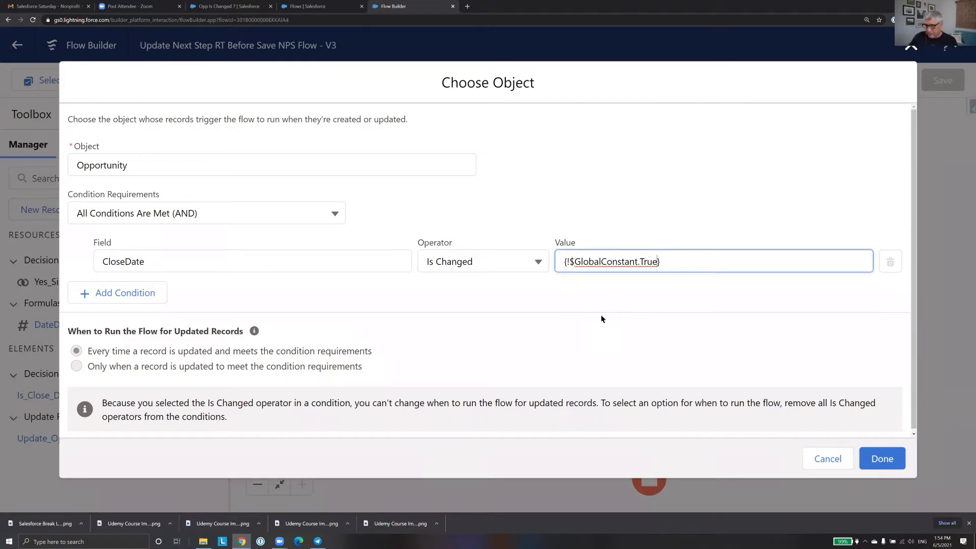
Add a second entry condition requiring StageName Equals Qualification
click(125, 294)
click(183, 305)
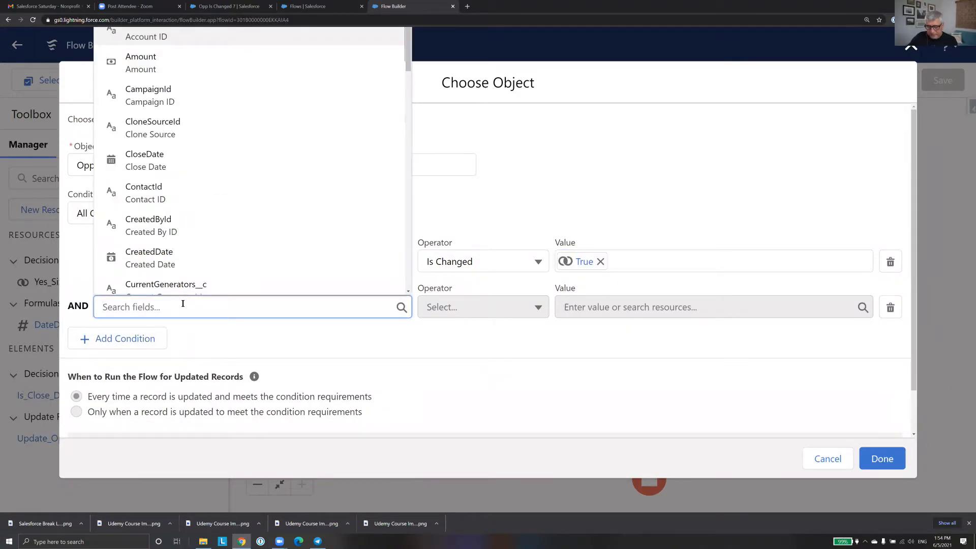
text(Satg)
key(BackSpace)
key(BackSpace)
key(BackSpace)
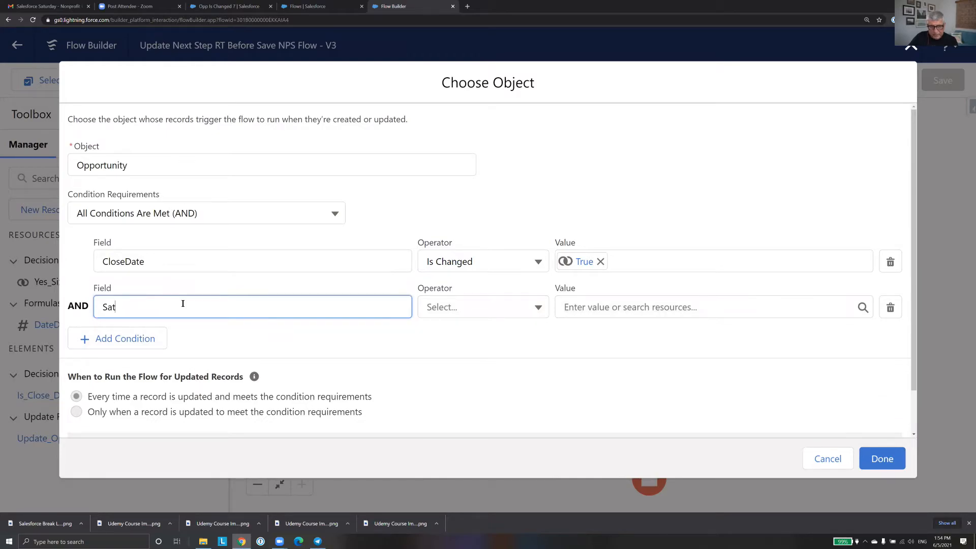
text(tage)
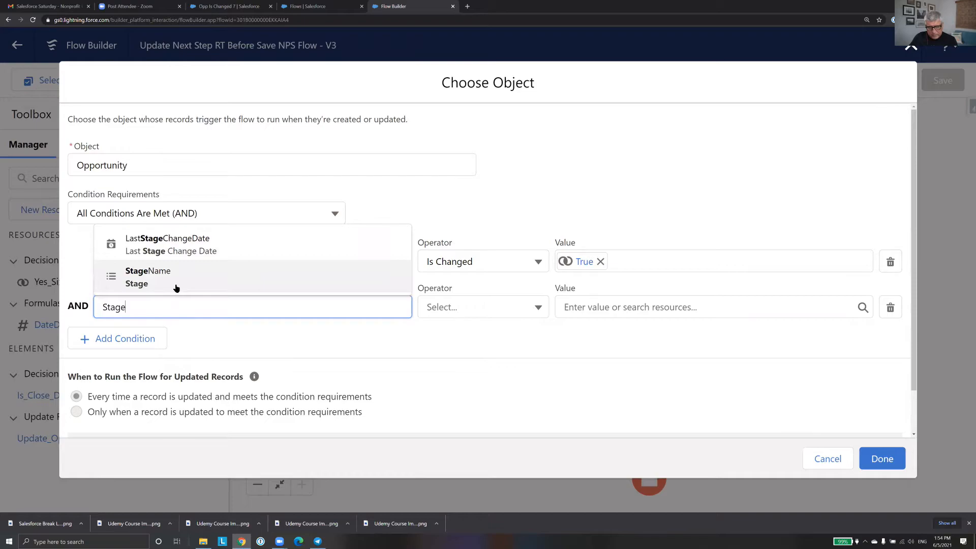
click(176, 285)
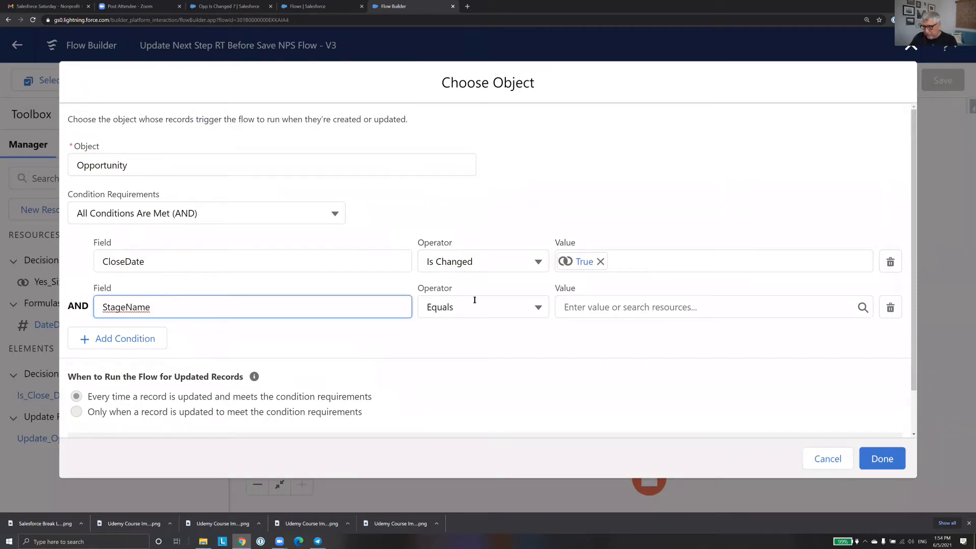
click(585, 308)
text(Qual)
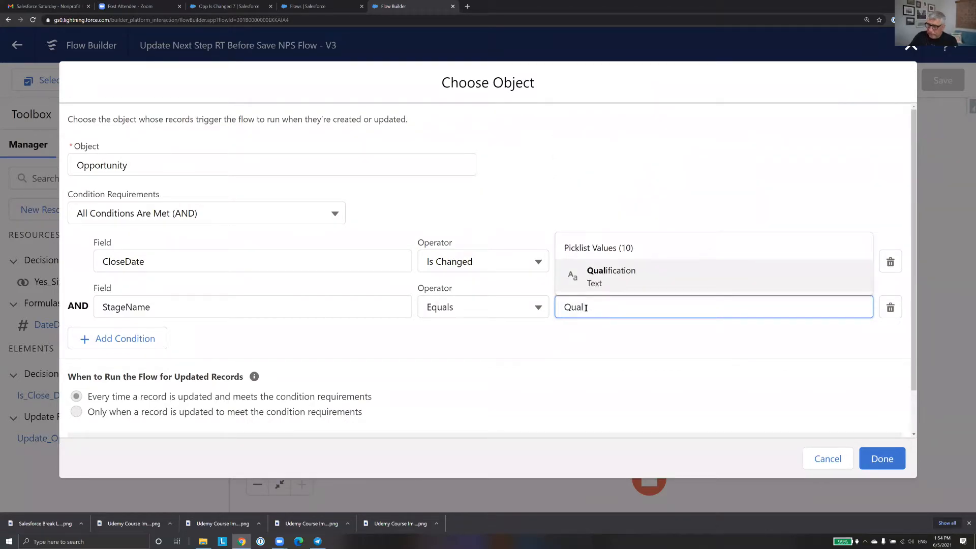
click(602, 278)
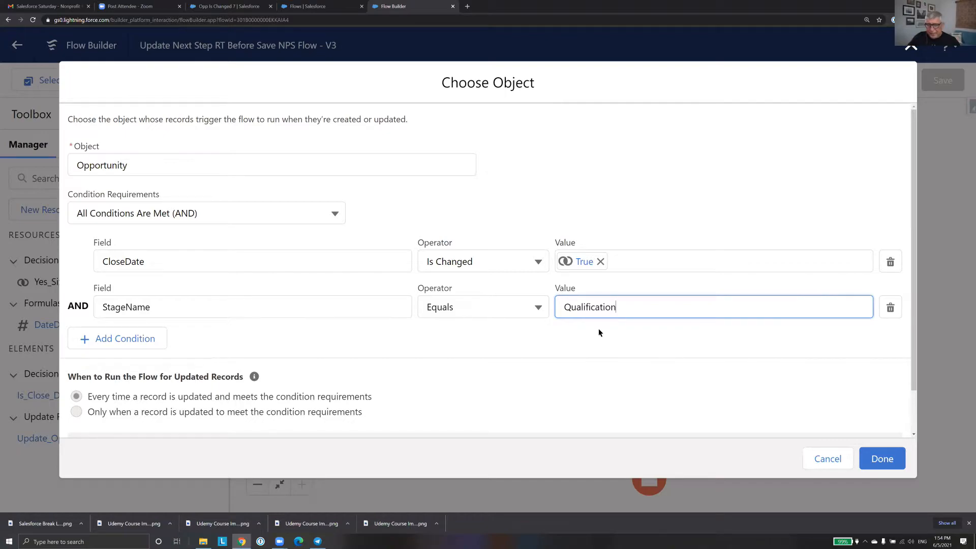
click(285, 214)
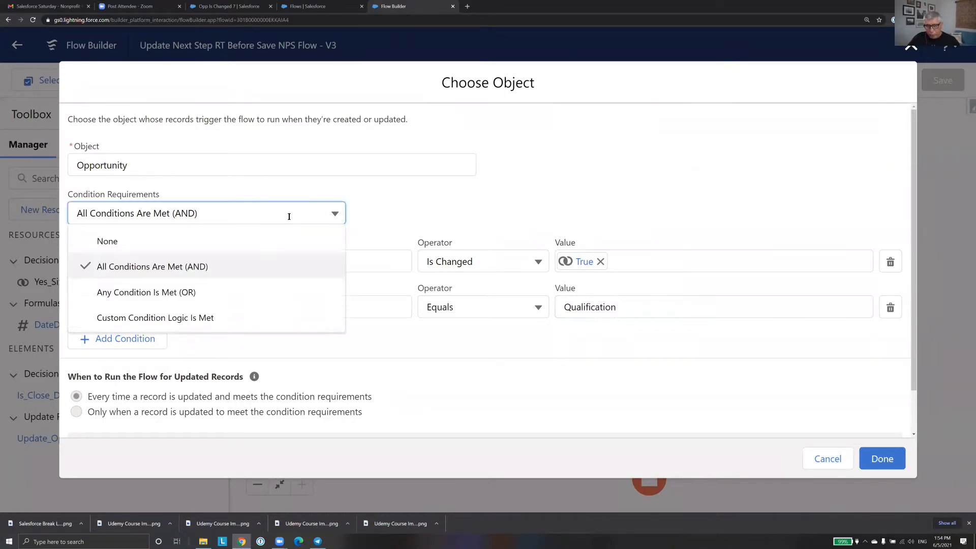
click(178, 316)
click(119, 265)
click(74, 264)
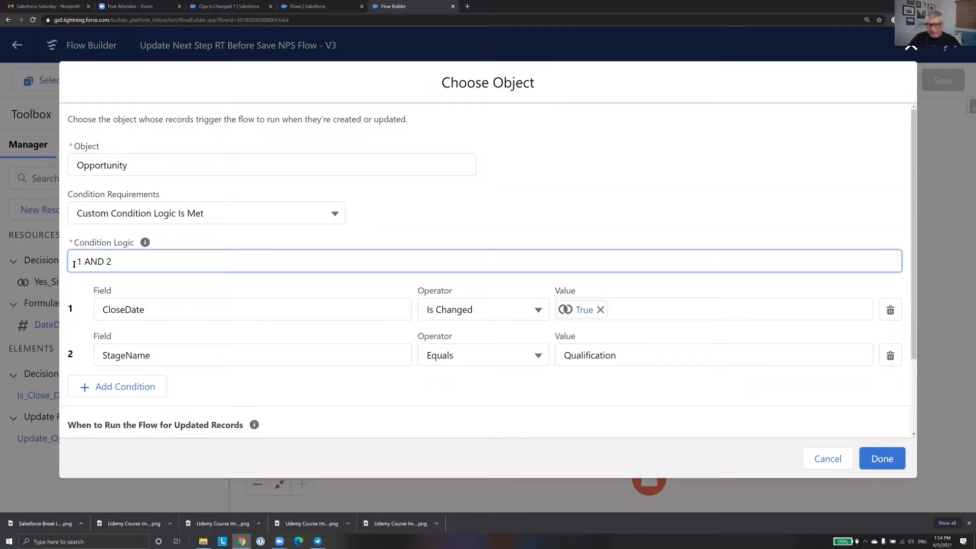
click(334, 213)
click(294, 262)
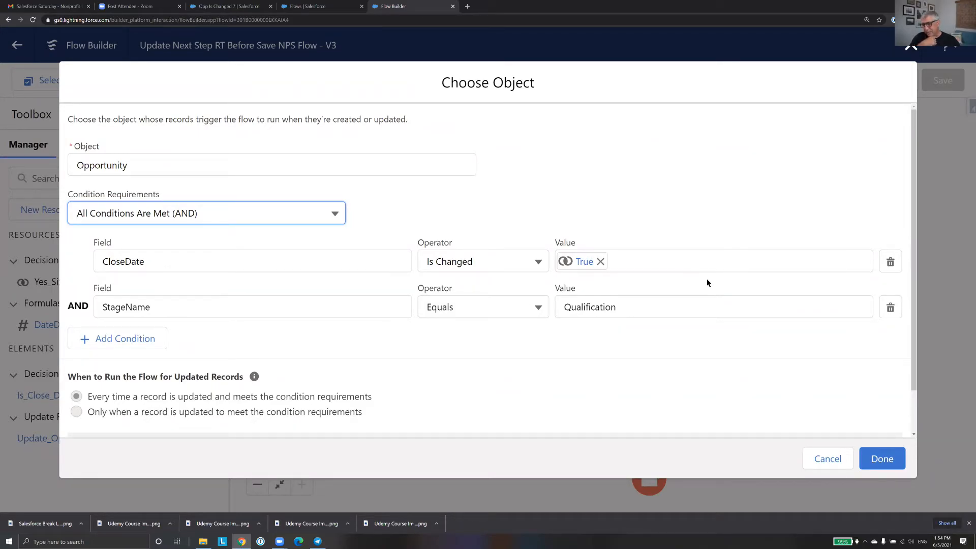
Confirm the entry conditions on the Opportunity object, then save and activate version 3 of the flow
click(879, 456)
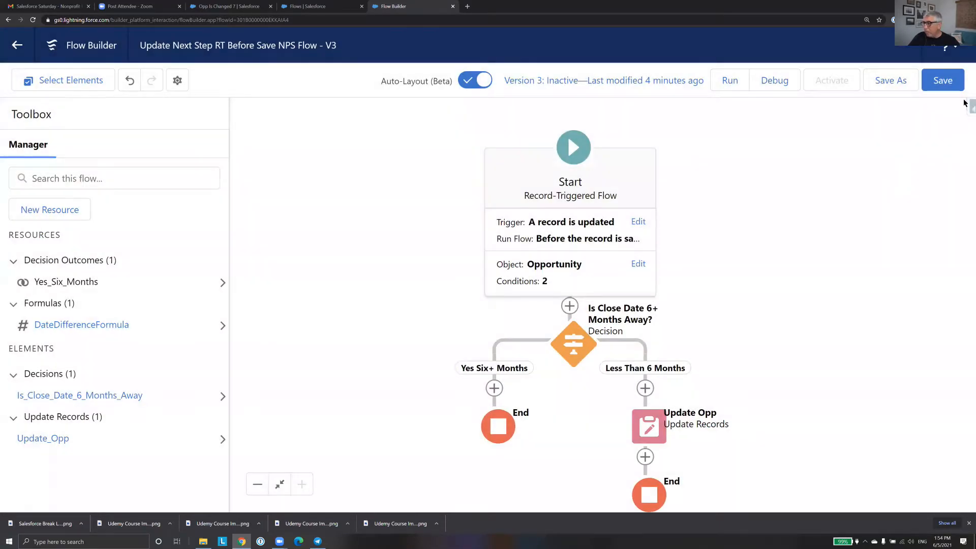
click(948, 80)
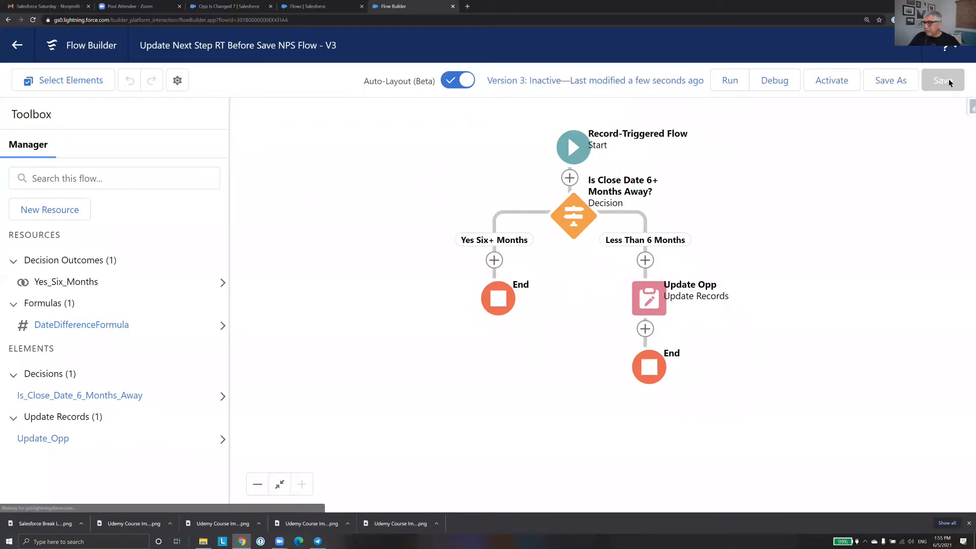
click(841, 82)
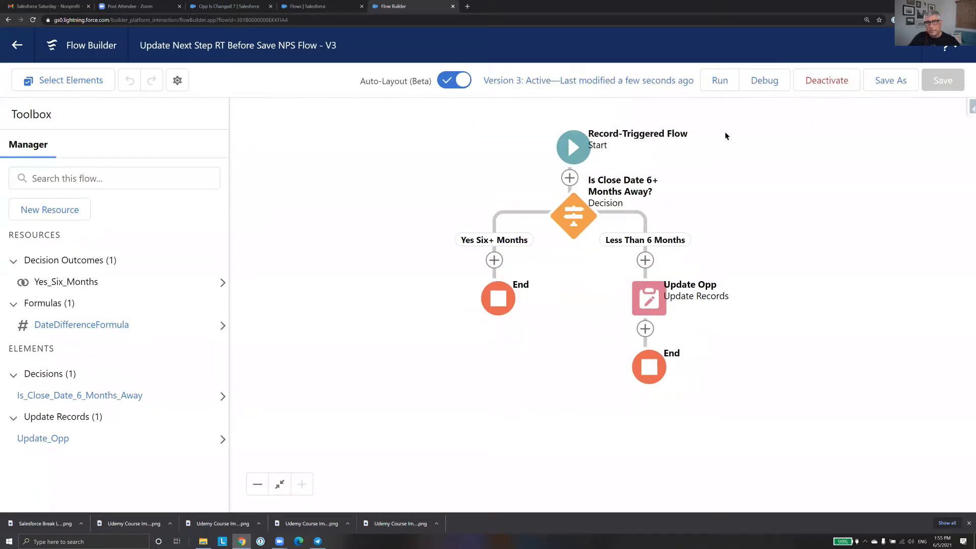
Reload the Opp Is Changed 7 opportunity record and display its details for Close Date, Next Step and Stage
click(231, 6)
scroll(446, 247, up, 2)
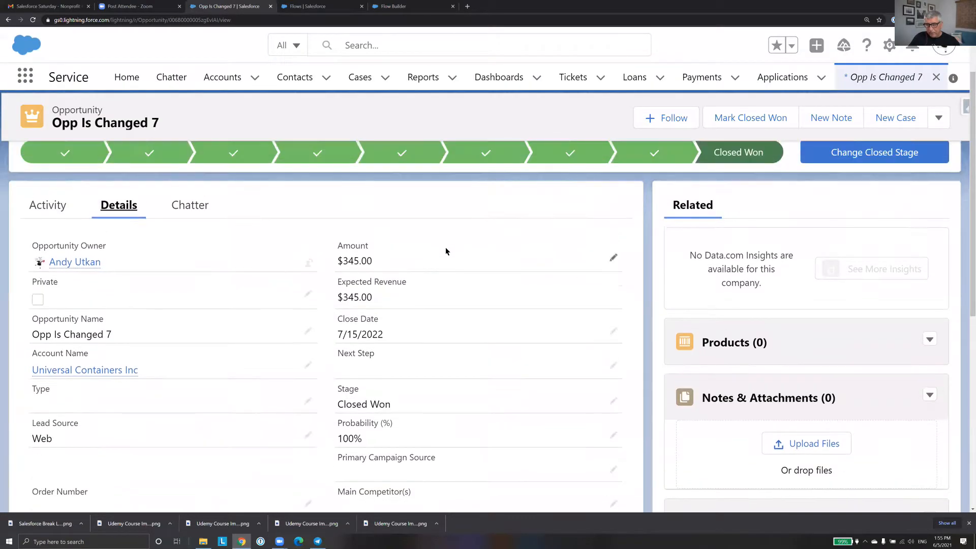
click(32, 21)
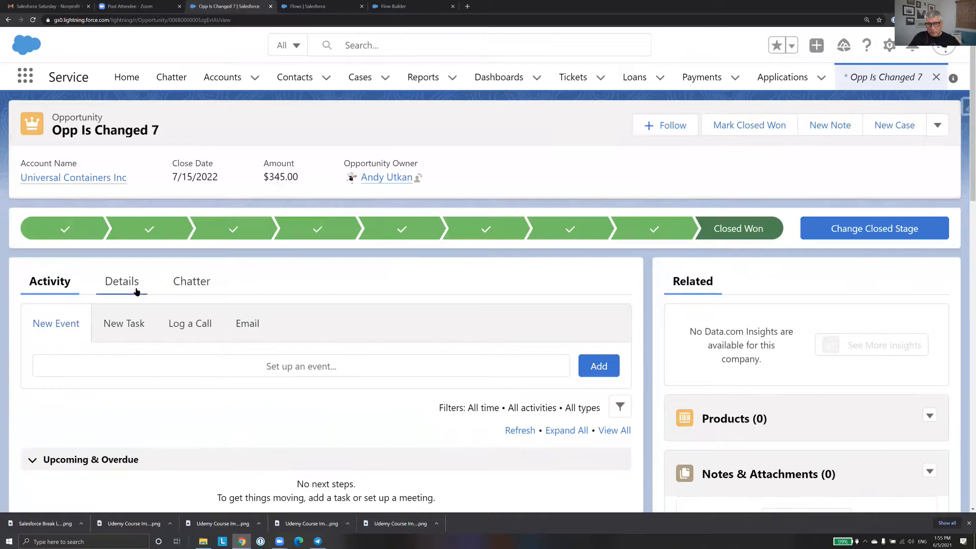
click(136, 291)
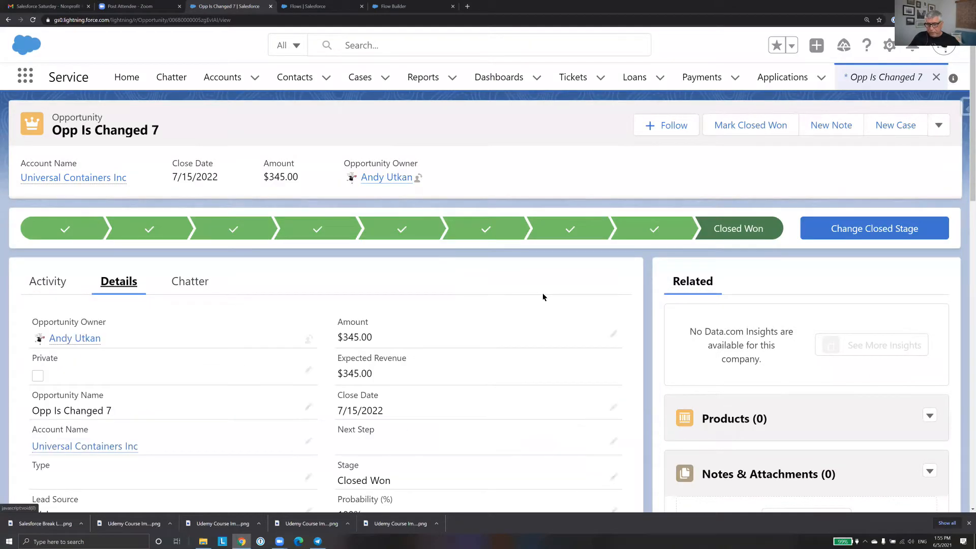
scroll(543, 294, down, 2)
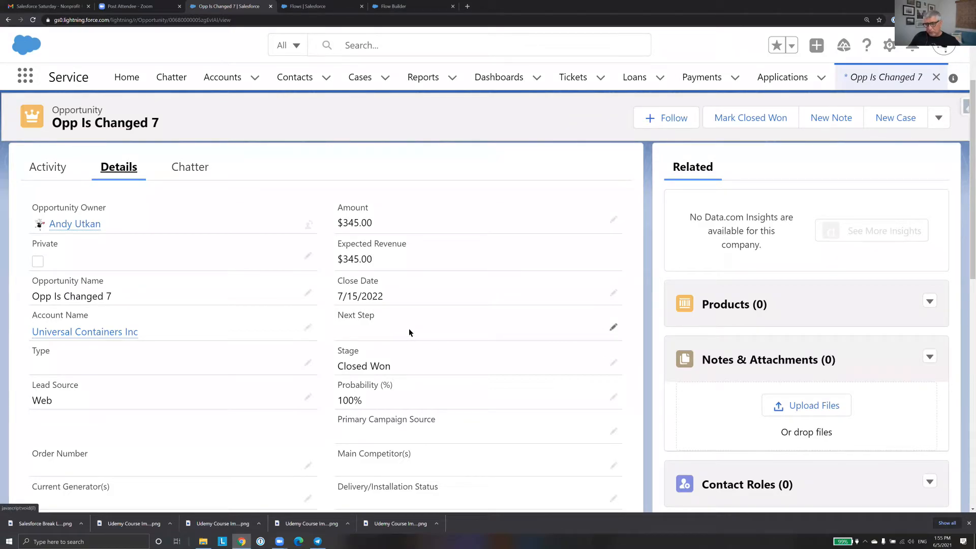
click(613, 292)
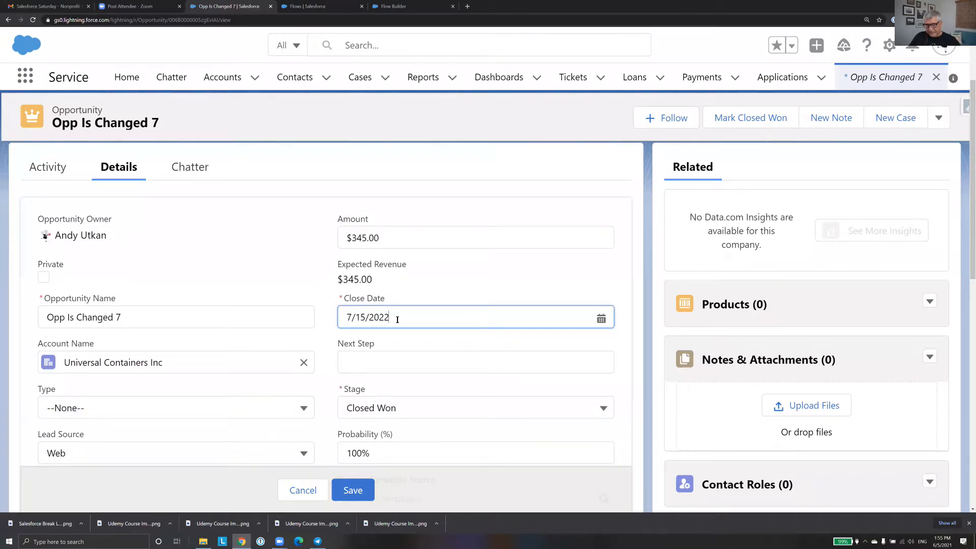
scroll(391, 261, up, 3)
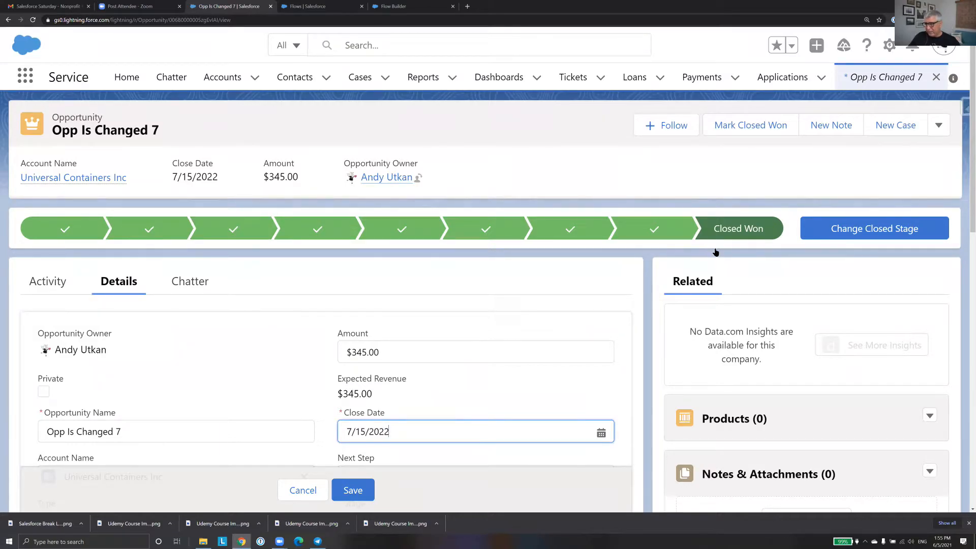
scroll(493, 272, down, 1)
scroll(492, 276, down, 2)
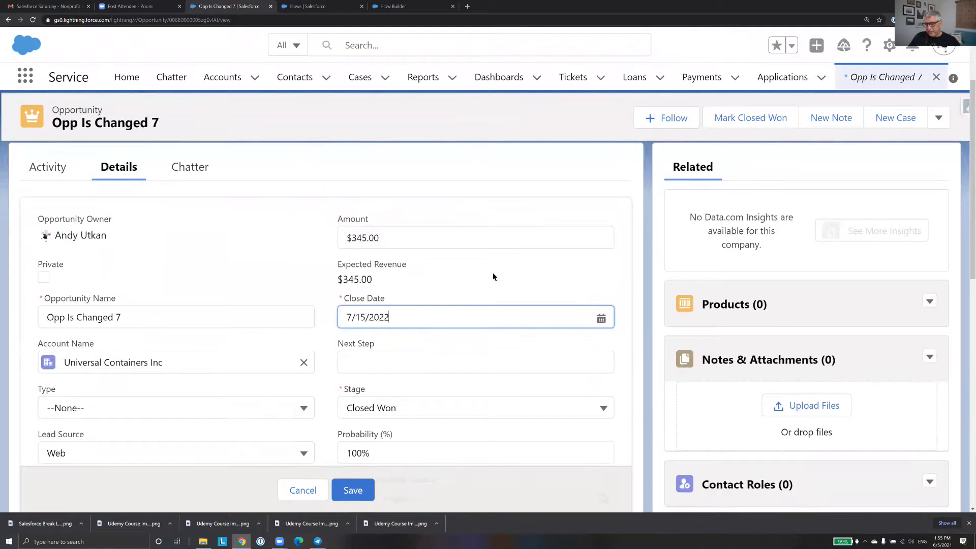
scroll(492, 274, down, 1)
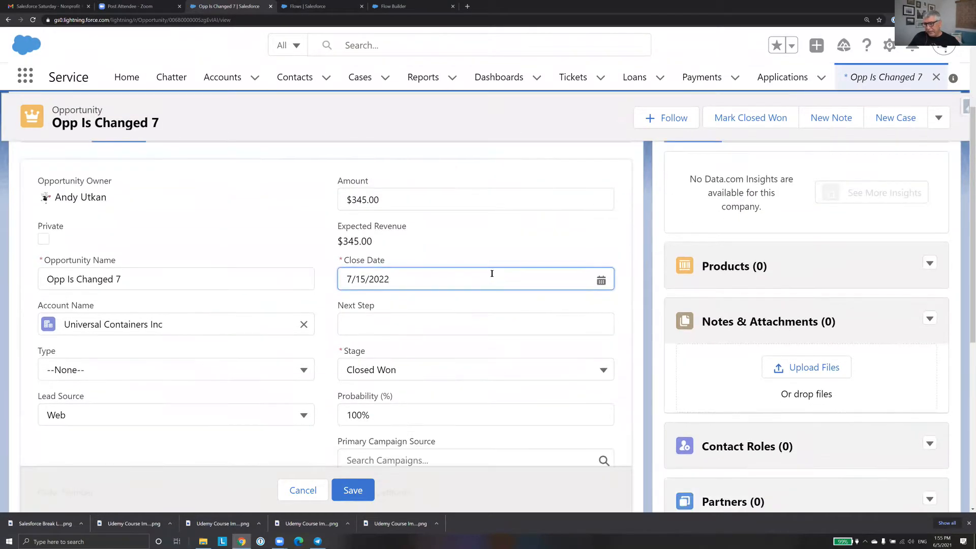
click(344, 490)
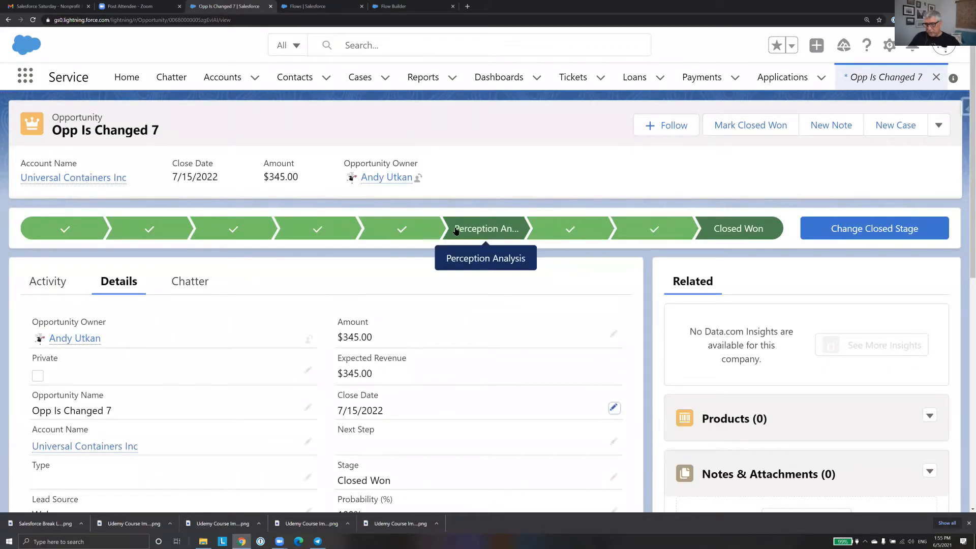
Mark Qualification as the current stage of the Opp Is Changed 7 opportunity
click(147, 230)
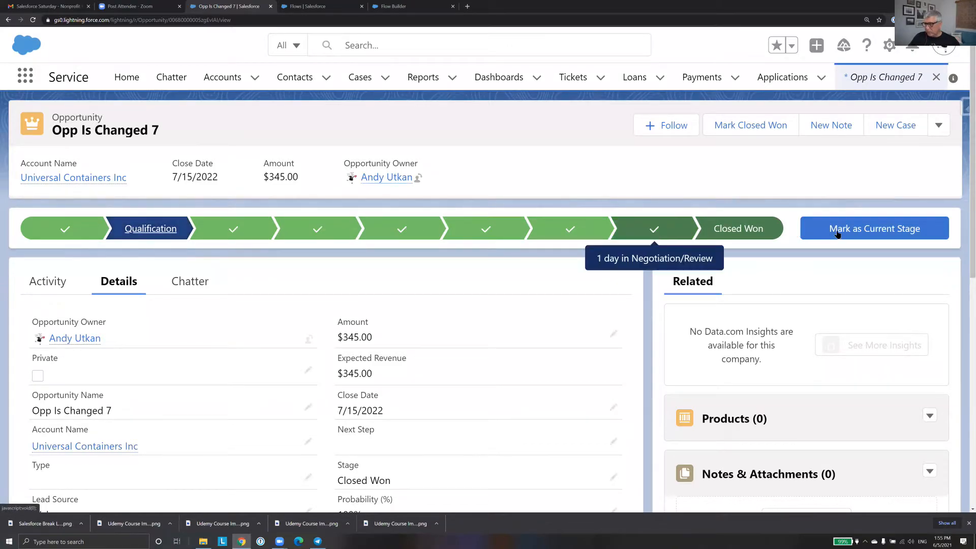
click(895, 237)
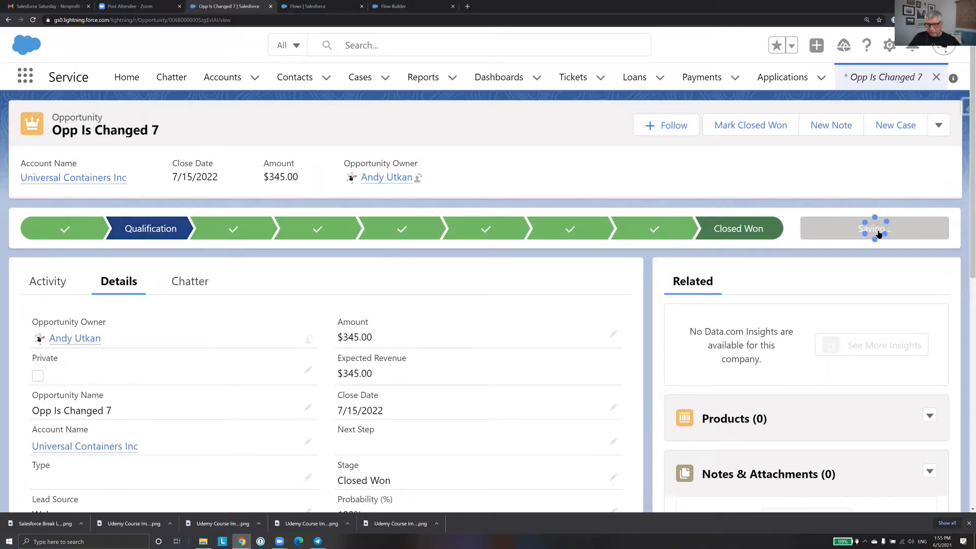
Set the opportunity's Close Date to 7/17/2022 and save the record
scroll(506, 334, down, 2)
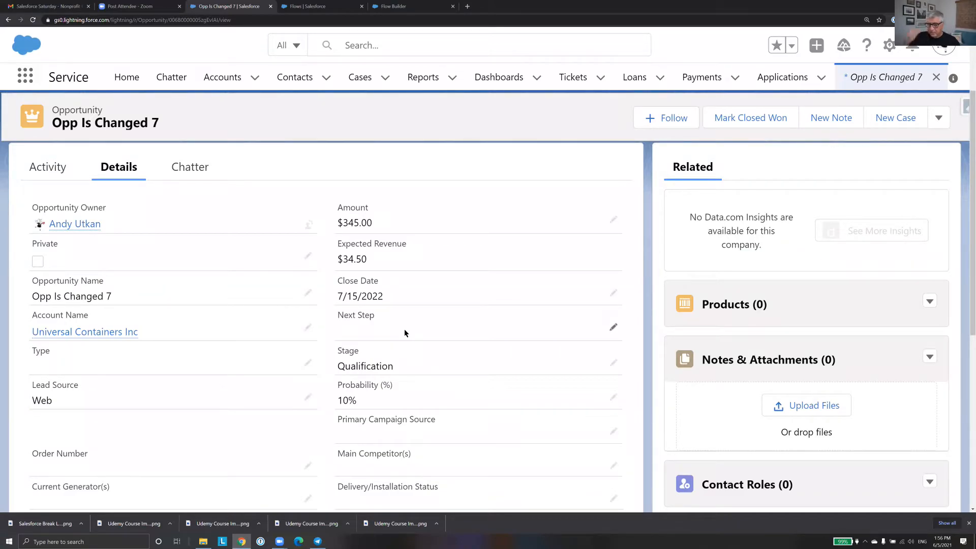
click(612, 293)
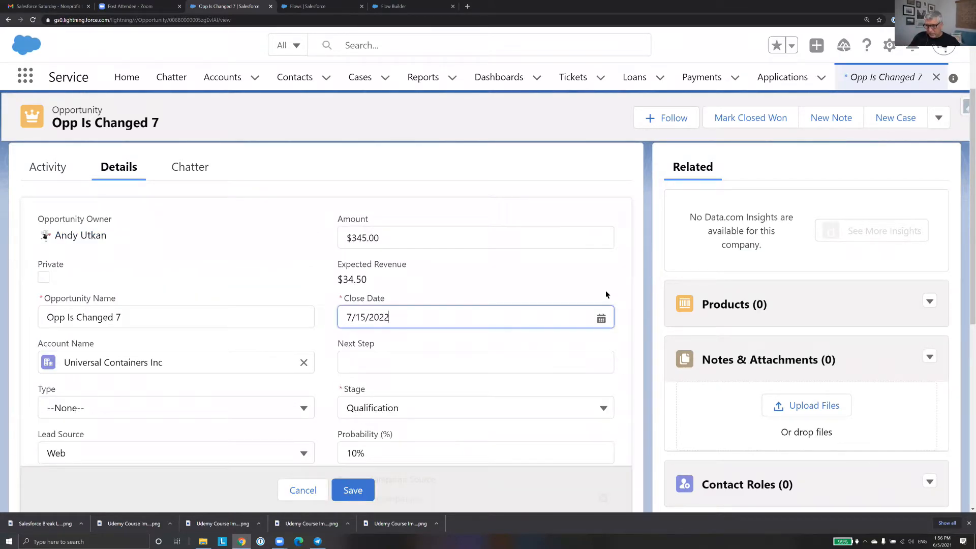
click(364, 317)
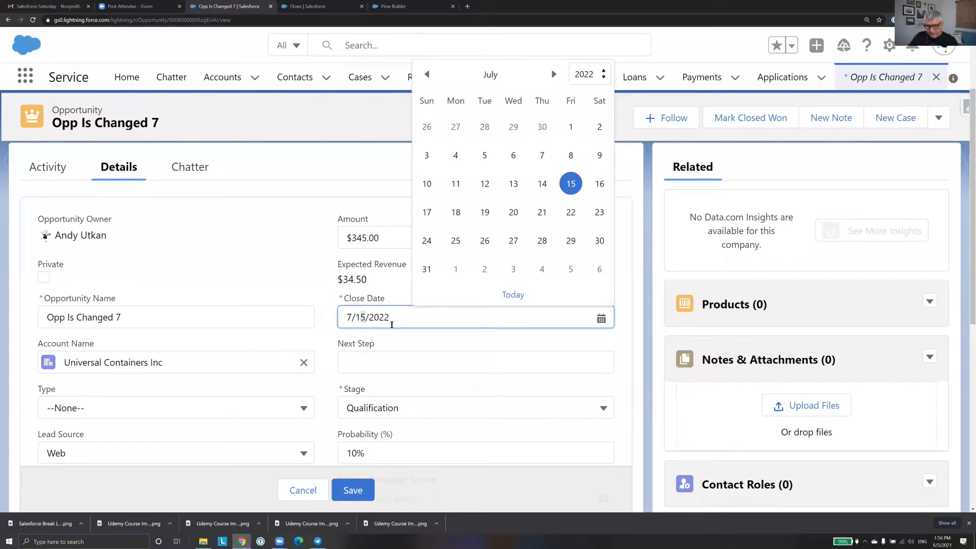
text(7)
click(332, 244)
click(354, 489)
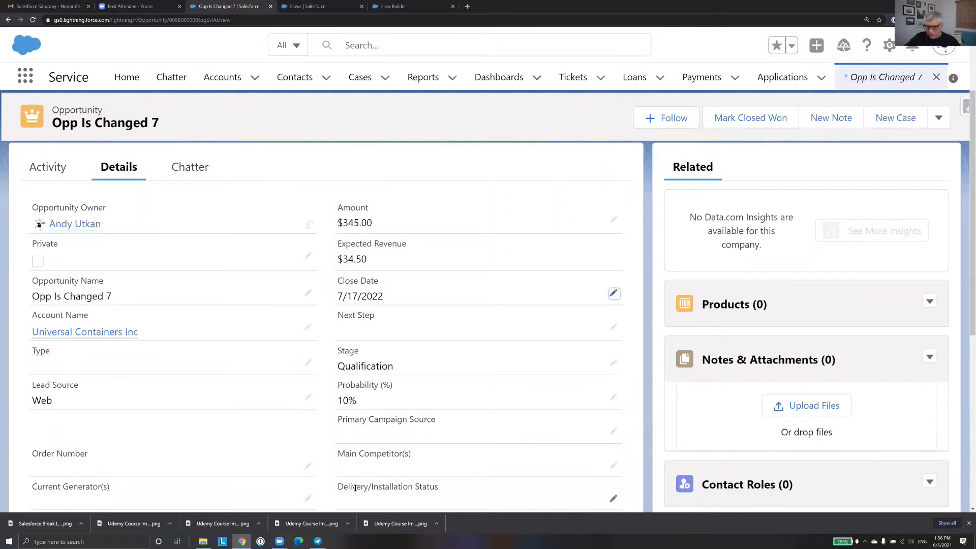
Reload the opportunity and check the Close Date and Next Step fields in its details
click(32, 20)
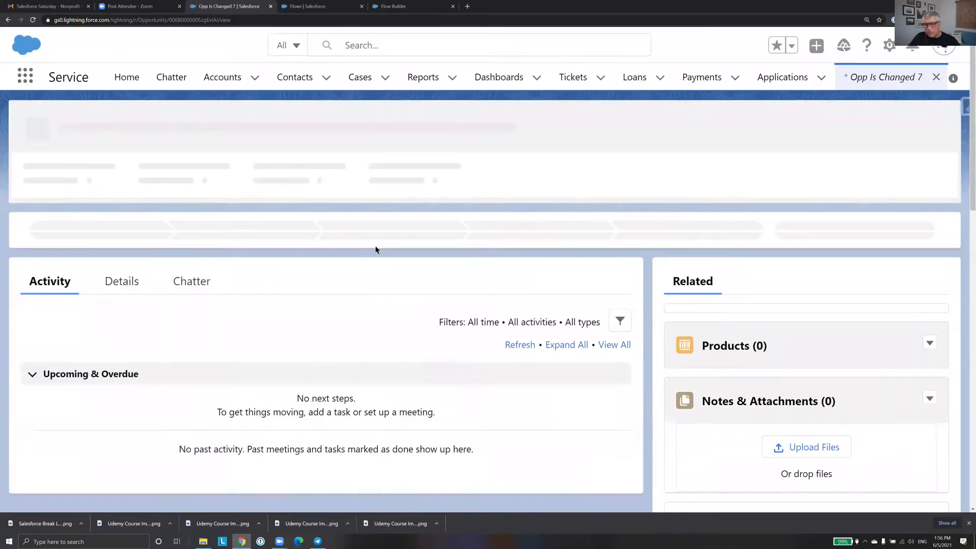
click(146, 286)
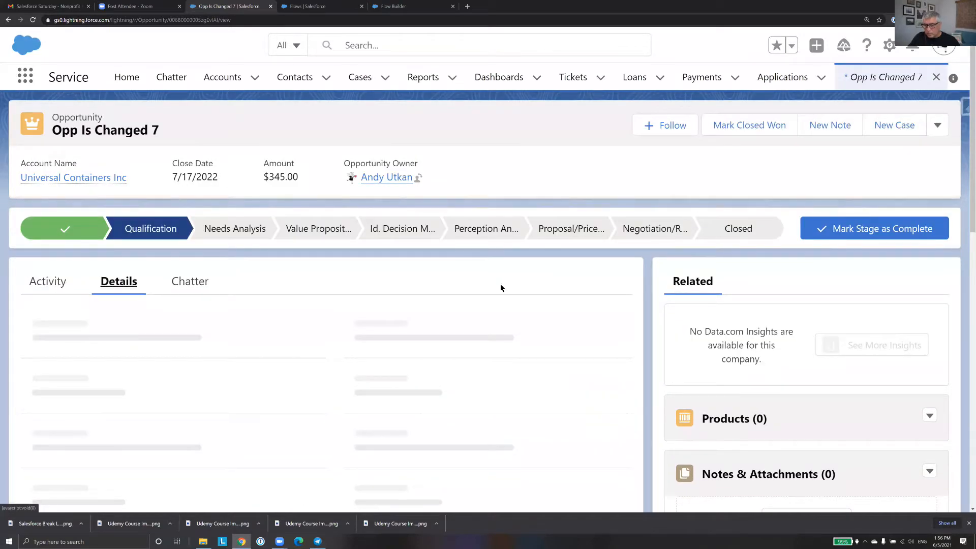
scroll(510, 303, down, 2)
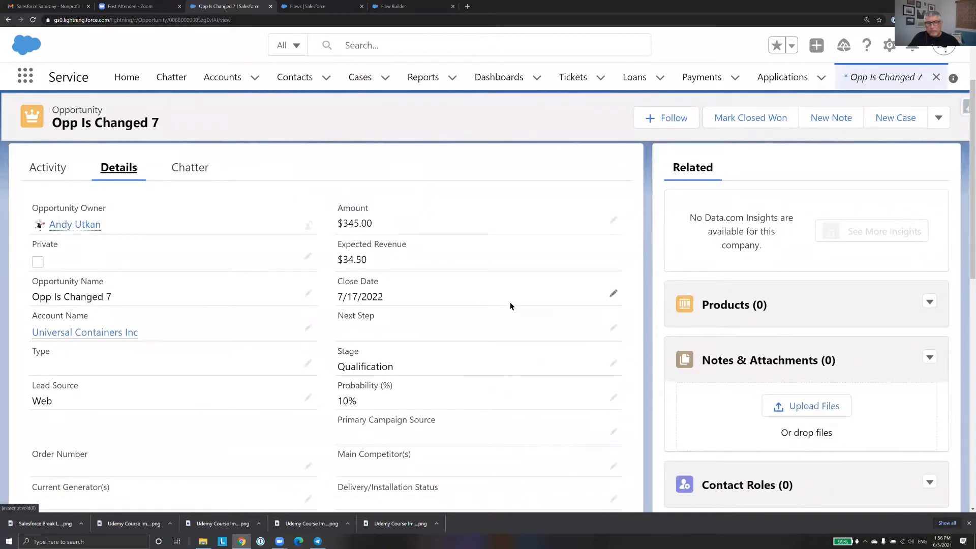
scroll(510, 303, up, 2)
scroll(510, 303, down, 2)
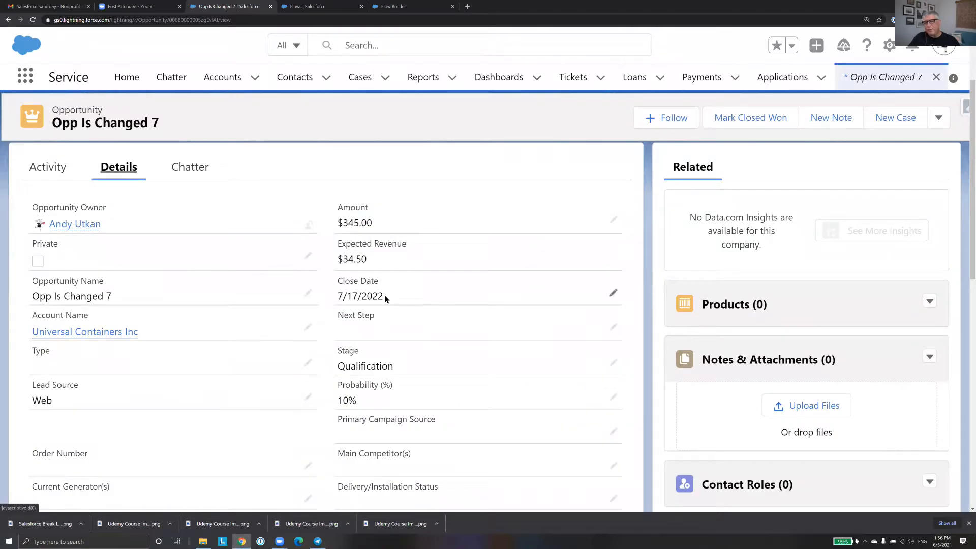
Set the opportunity's Close Date to 7/17/2021 and save the record
click(612, 293)
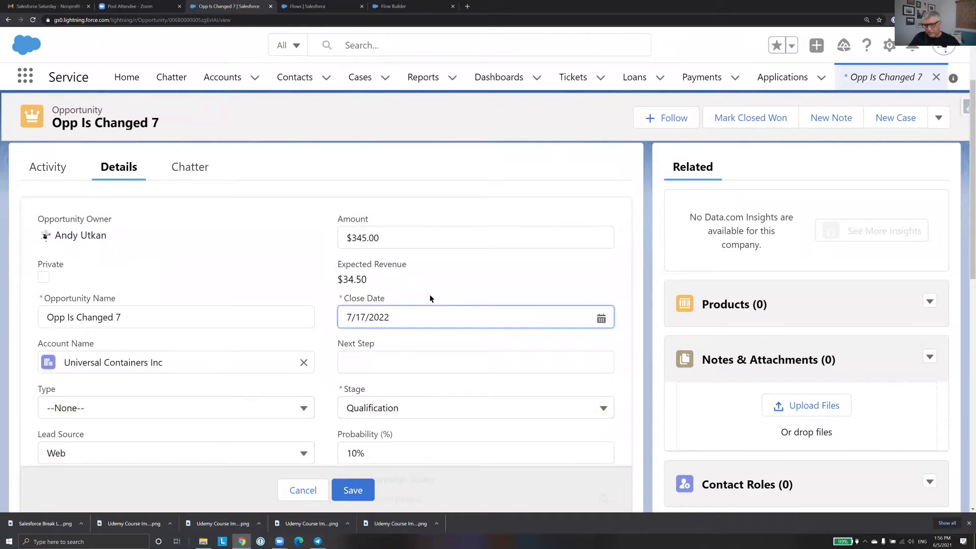
click(401, 318)
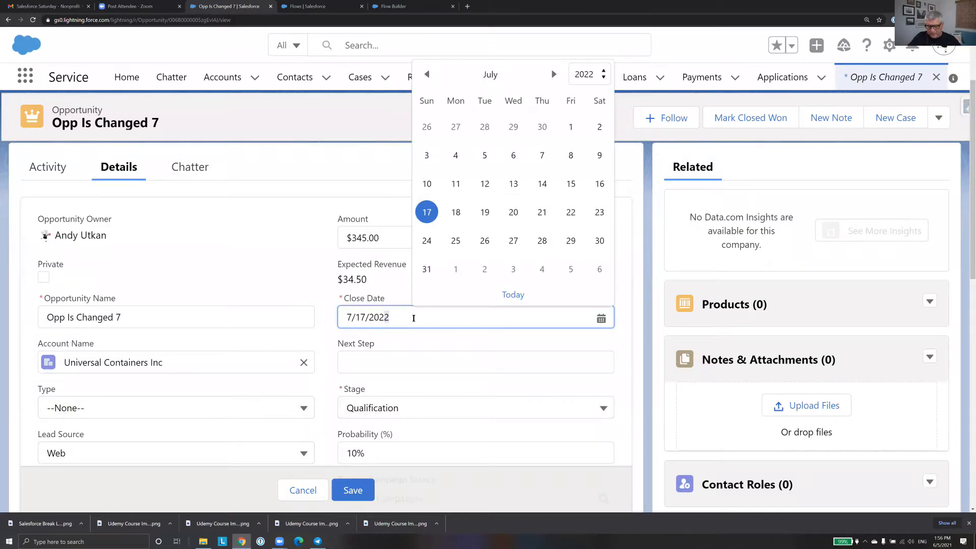
text(1)
click(440, 276)
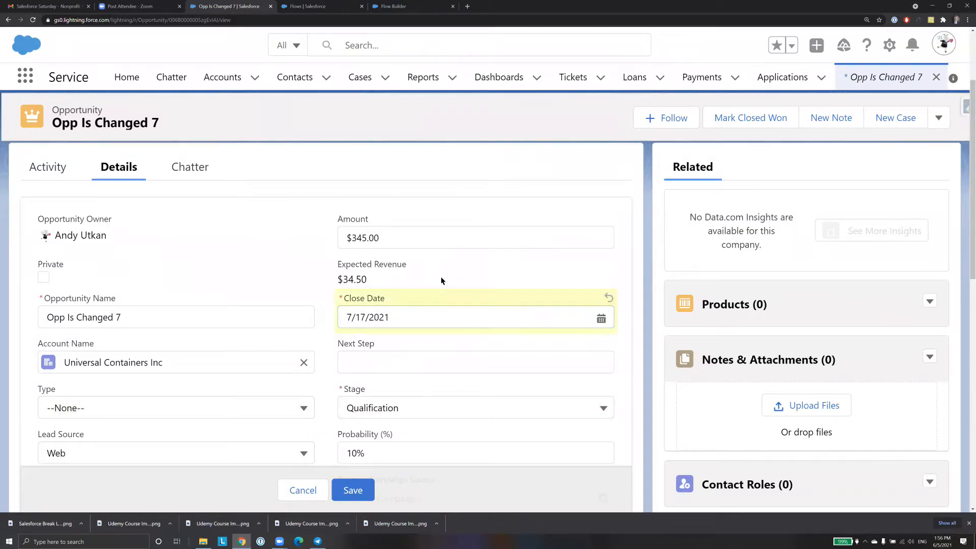
click(353, 490)
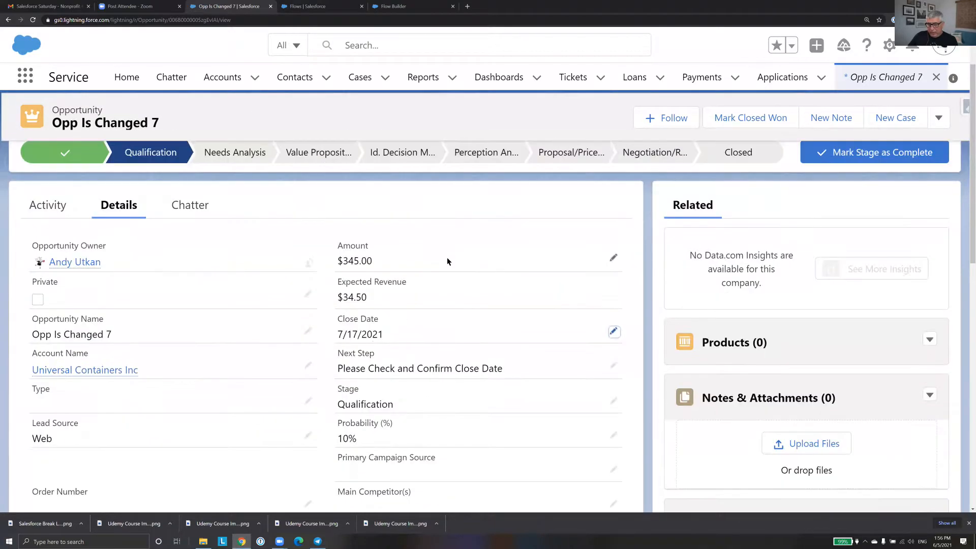
Clear the opportunity's Next Step, set its Close Date to 7/17/2022, save, and reload the record's details
click(617, 369)
mouse_move(502, 401)
mouse_down()
mouse_move(399, 400)
mouse_move(371, 384)
mouse_up()
key(BackSpace)
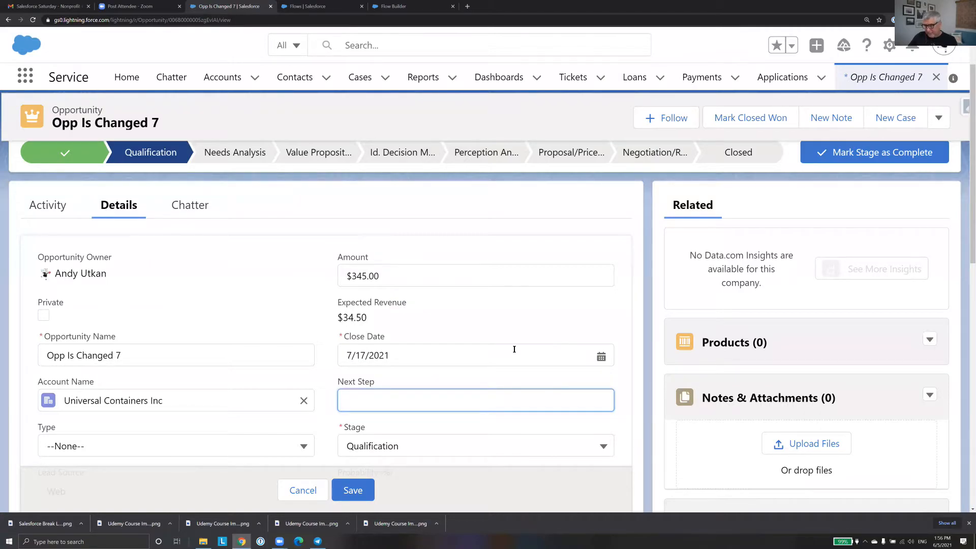
click(396, 354)
key(BackSpace)
text(2)
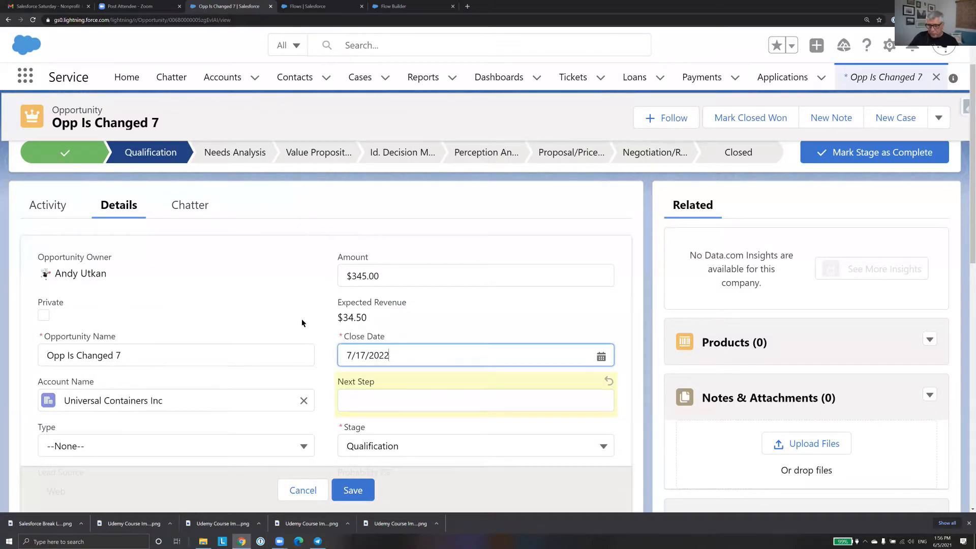
scroll(294, 308, down, 2)
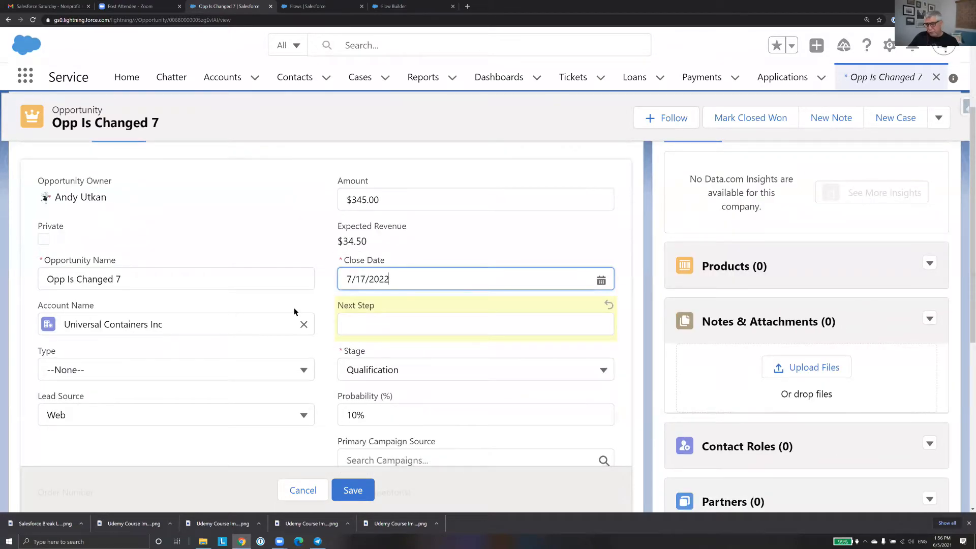
click(351, 489)
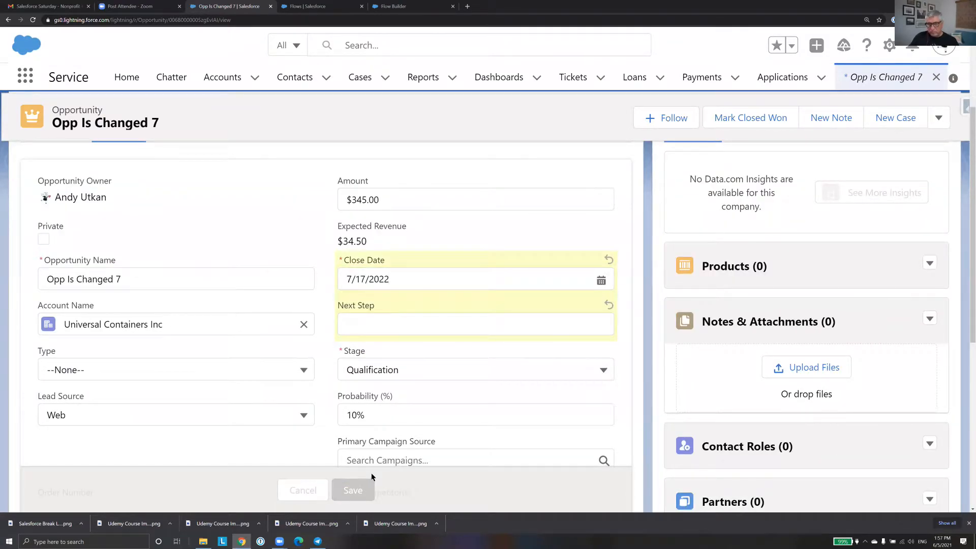
click(32, 20)
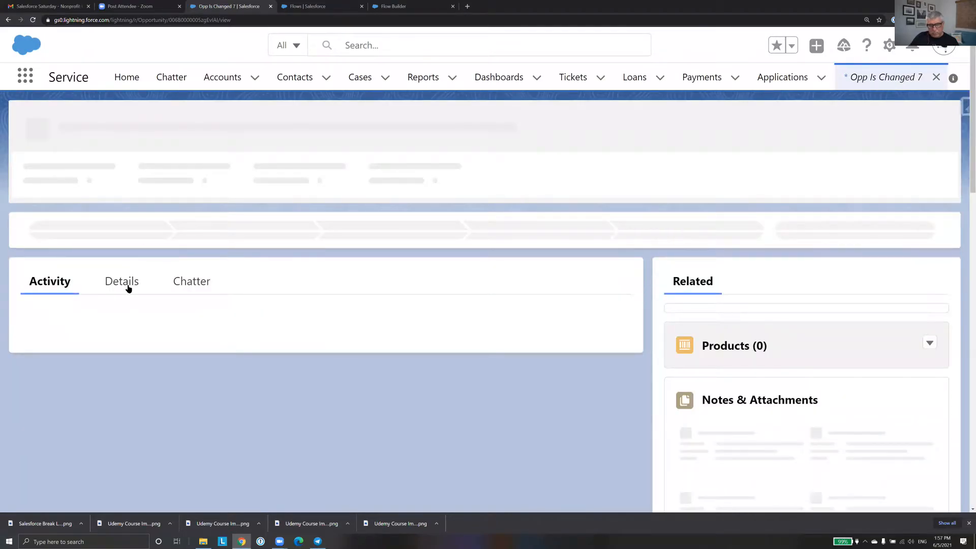
click(125, 289)
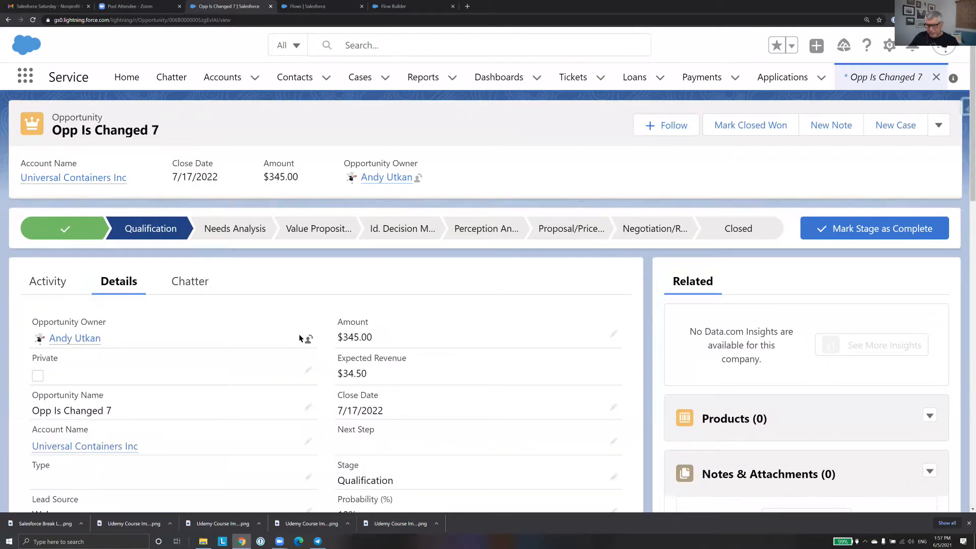
Switch to Flow Builder and review the start element's trigger object and entry conditions
click(392, 7)
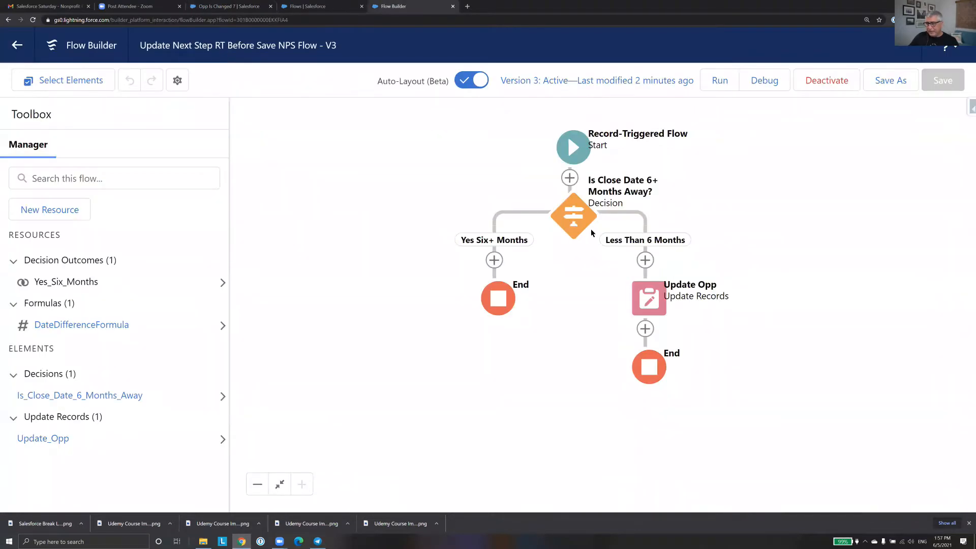
click(574, 161)
click(573, 272)
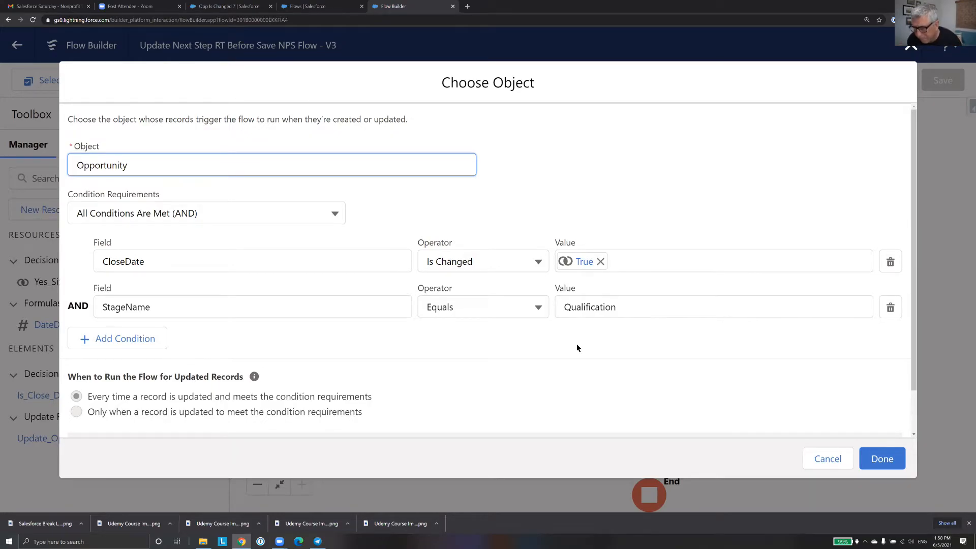
click(881, 458)
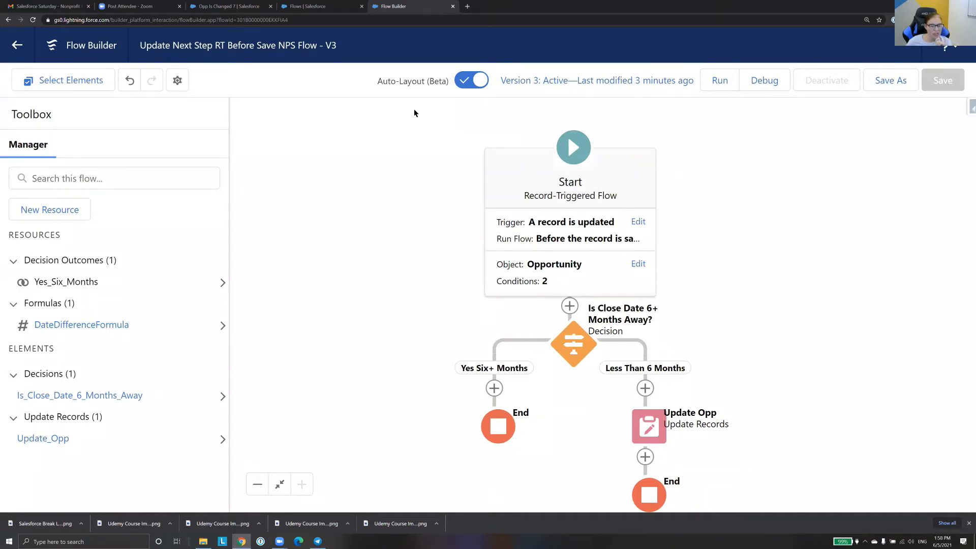
Reopen the trigger conditions, examine the options for when the flow runs, and try choosing to run only when a record is updated to meet the conditions
click(589, 279)
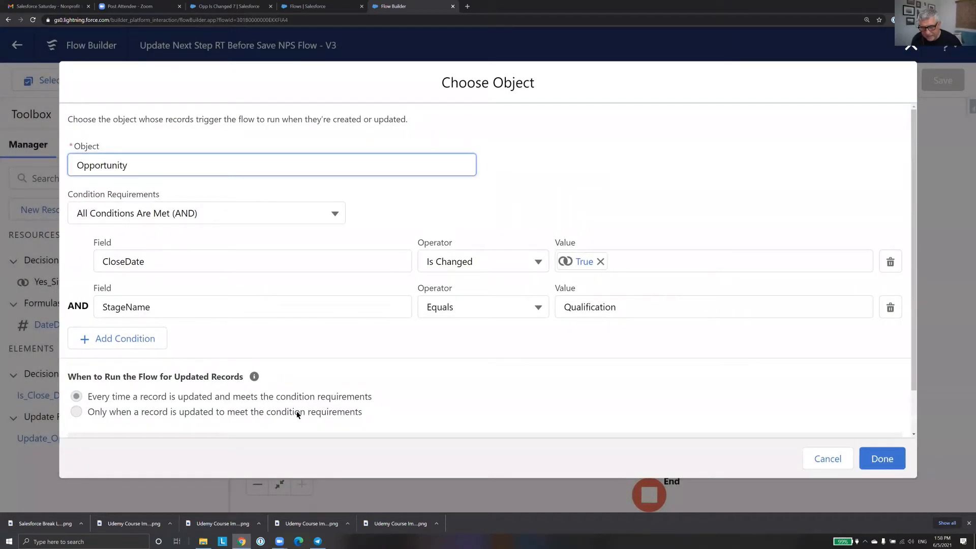
click(94, 399)
drag(127, 398, 377, 416)
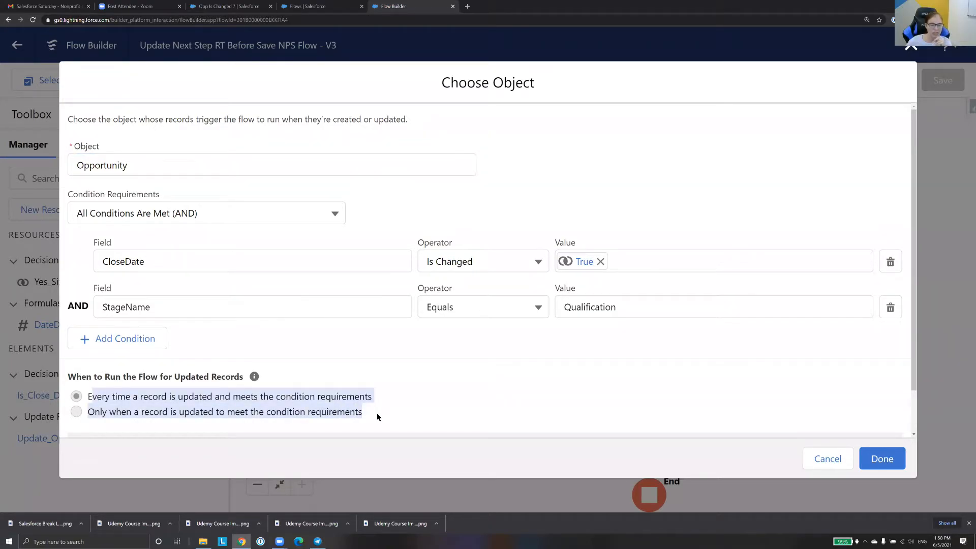
click(96, 398)
drag(88, 396, 371, 409)
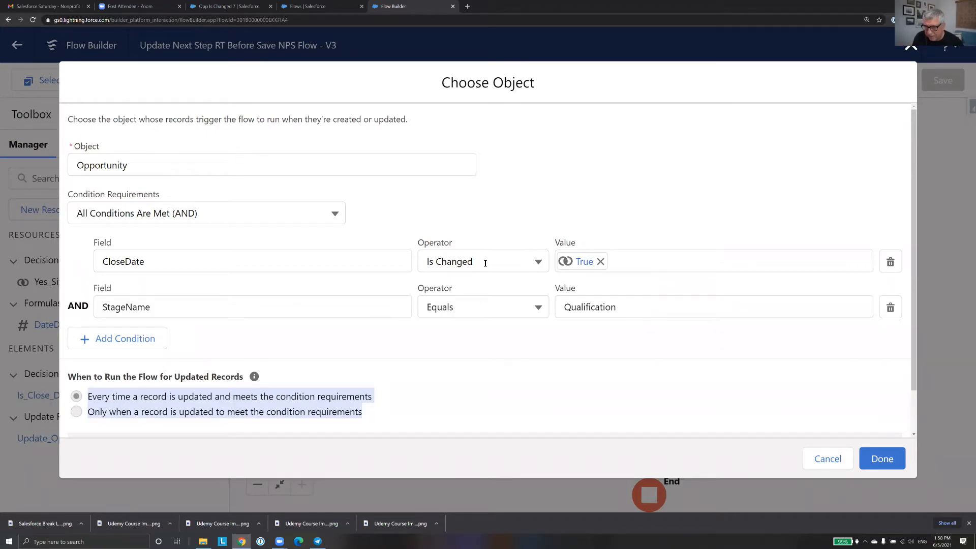
scroll(239, 313, down, 1)
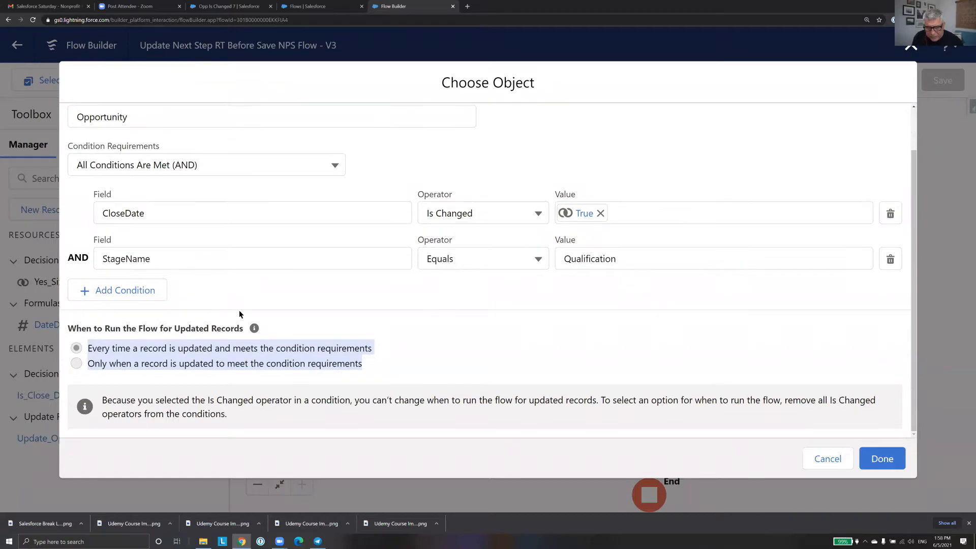
click(76, 366)
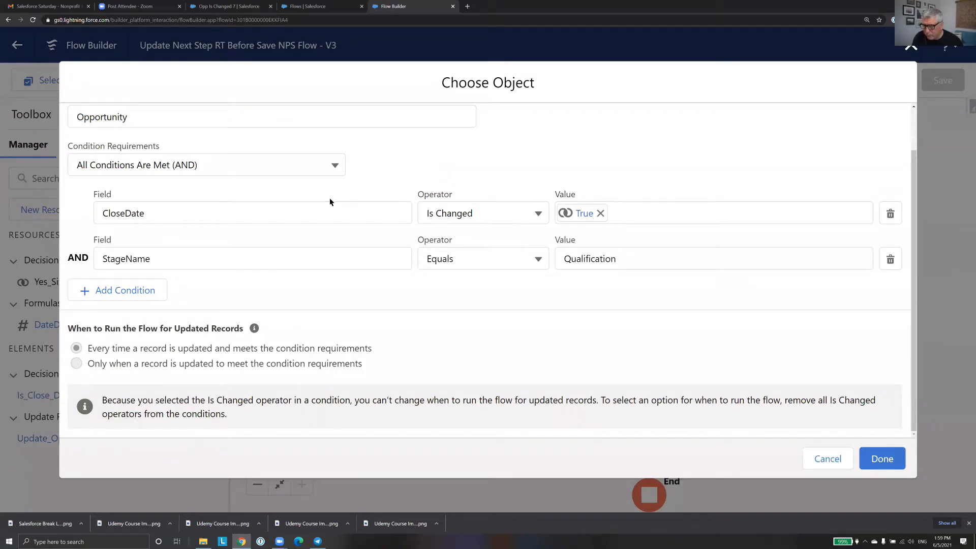
Remove the CloseDate condition and run the flow only when a record is updated to meet the condition requirements
click(892, 214)
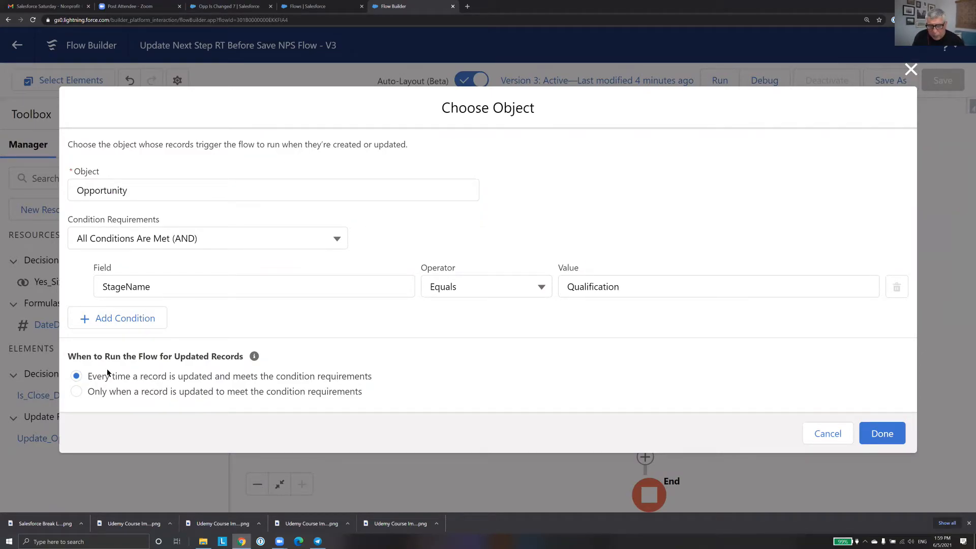
drag(88, 378, 204, 376)
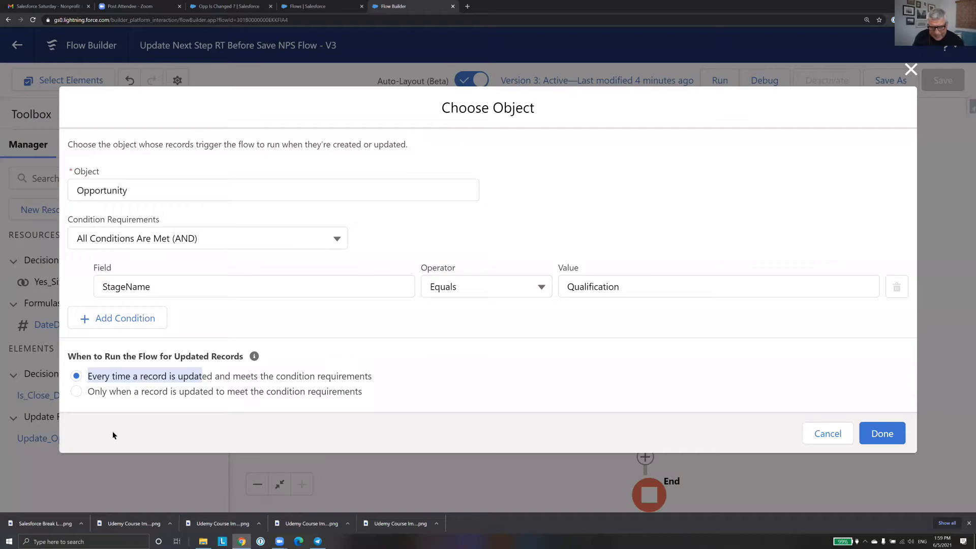
click(76, 391)
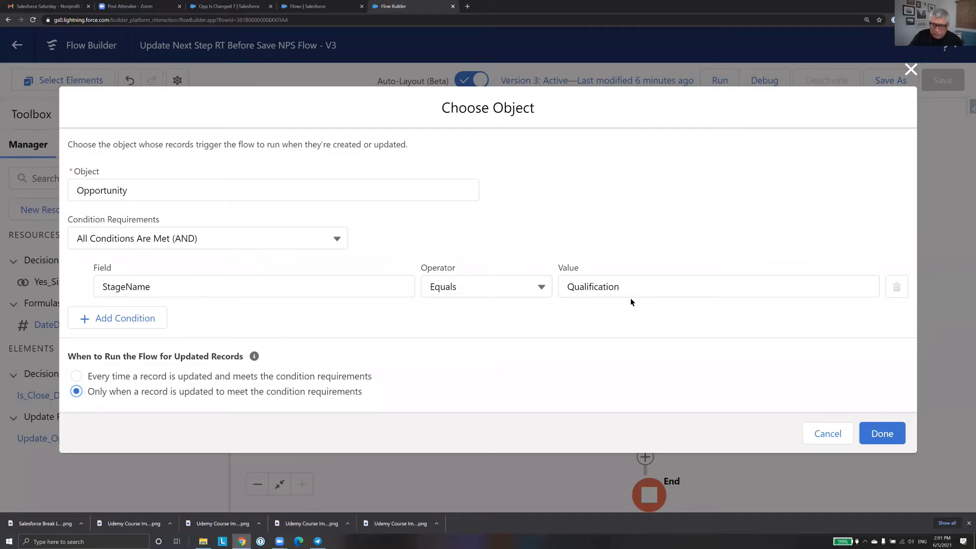
Add a second trigger condition requiring CloseDate to equal 7/15/2021
click(126, 318)
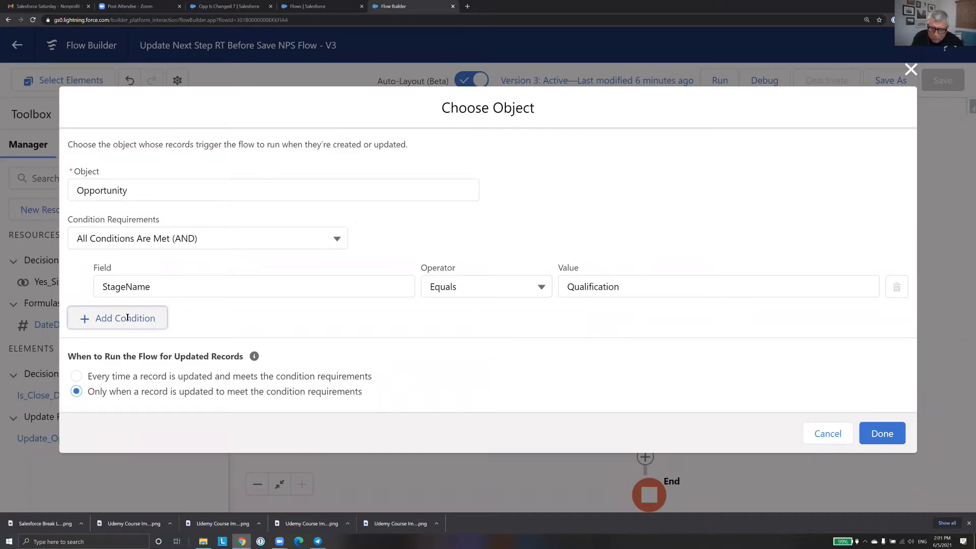
click(161, 308)
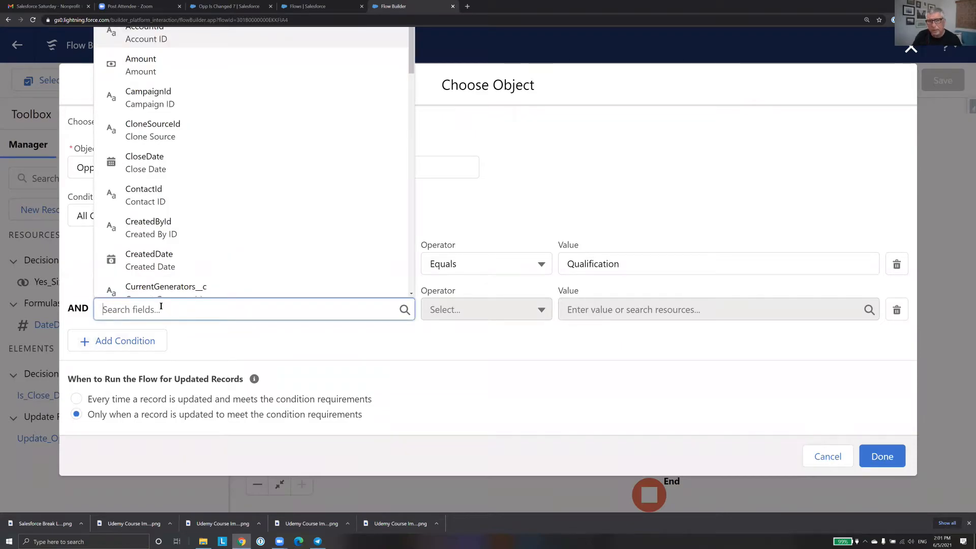
click(172, 161)
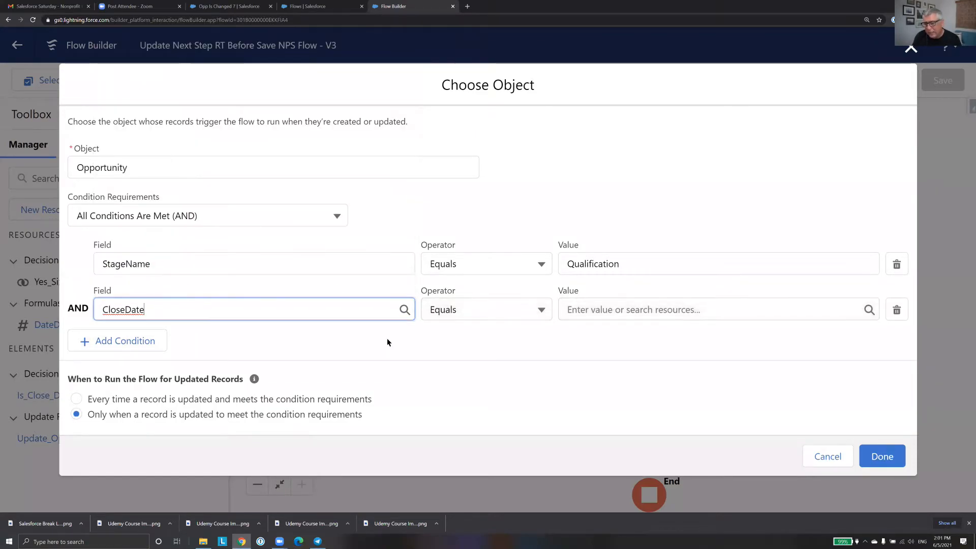
click(577, 311)
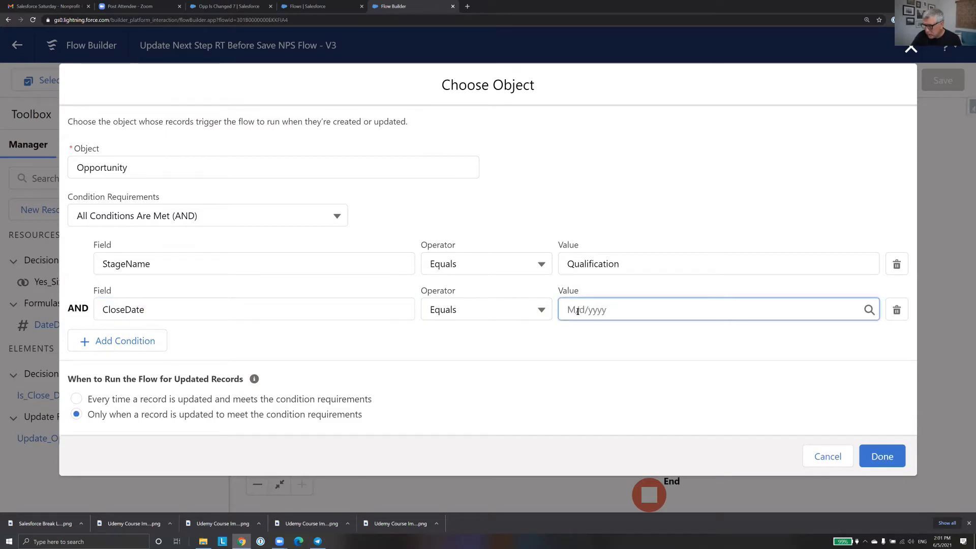
text(7/)
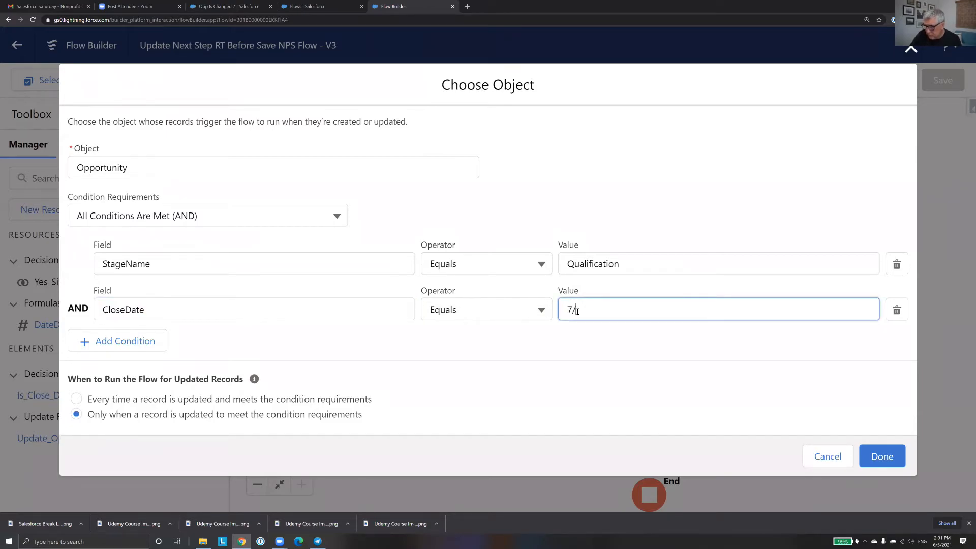
text(15/2021)
click(595, 355)
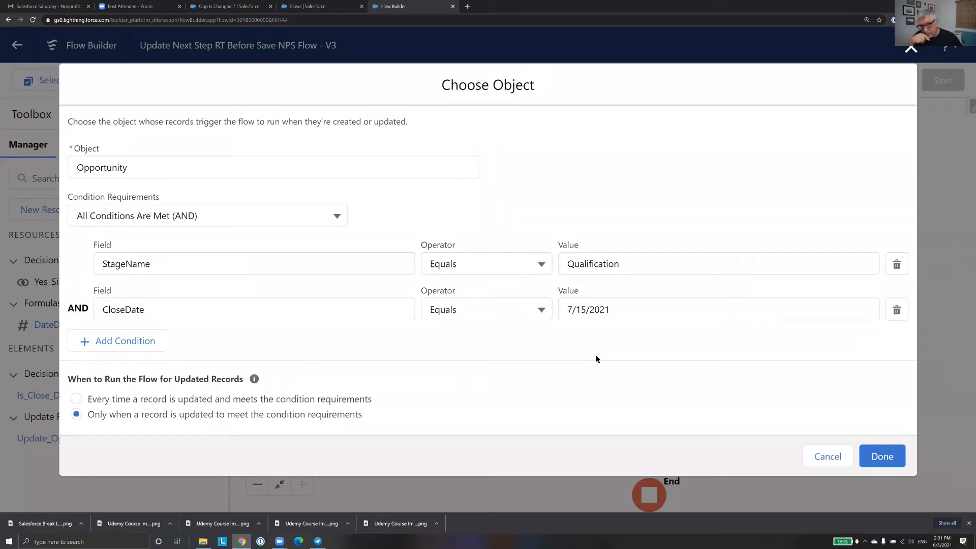
Compare running the flow every time a record meets the conditions with running it only when updated to meet them, switching between both options
click(77, 399)
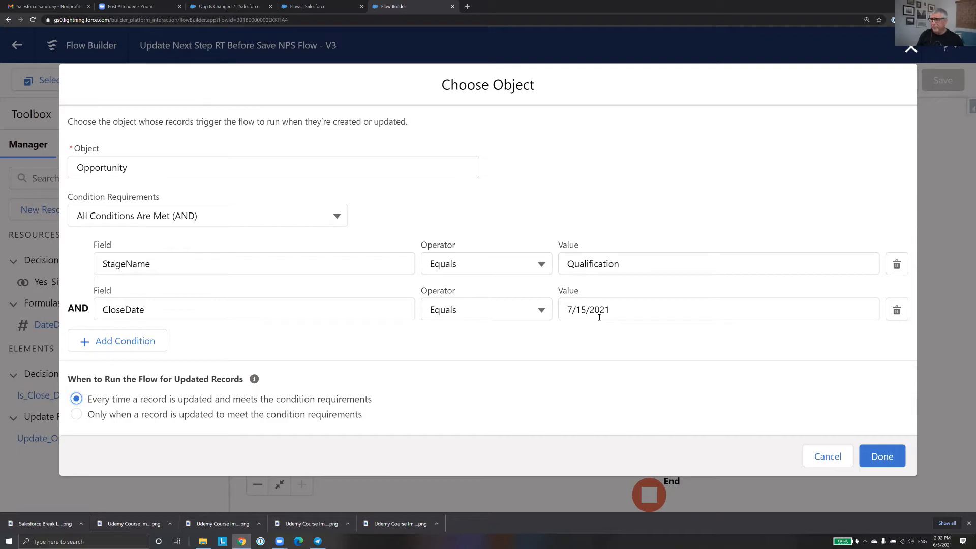
click(76, 416)
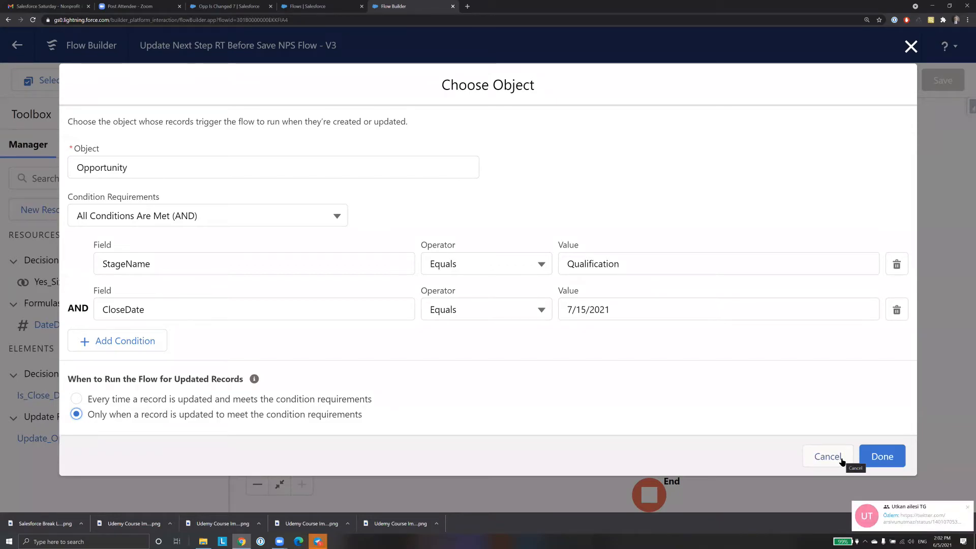
drag(361, 413, 88, 398)
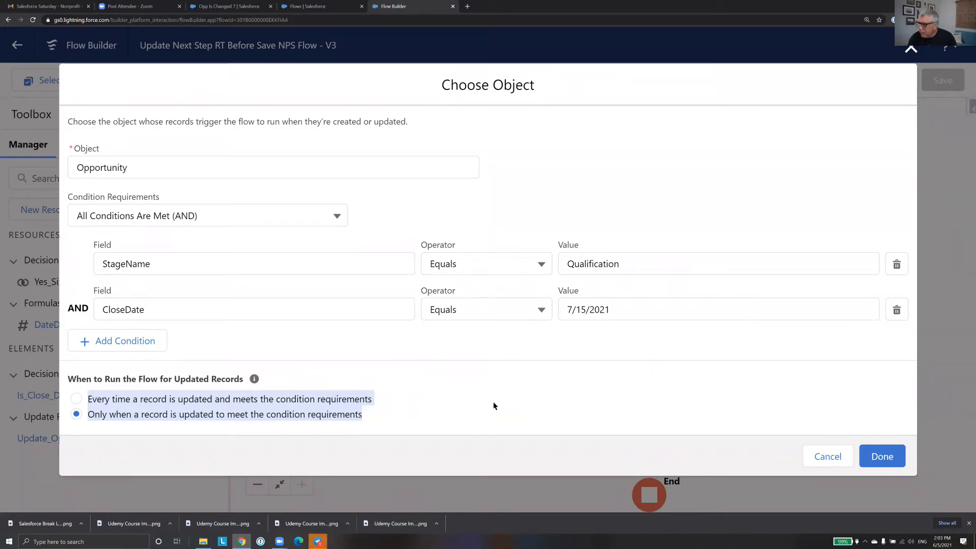
click(75, 398)
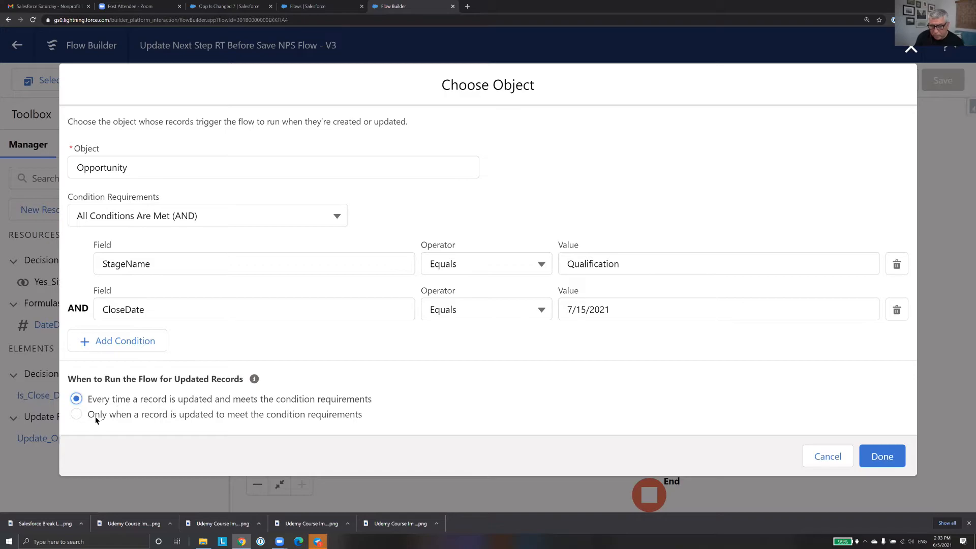
click(75, 414)
click(77, 399)
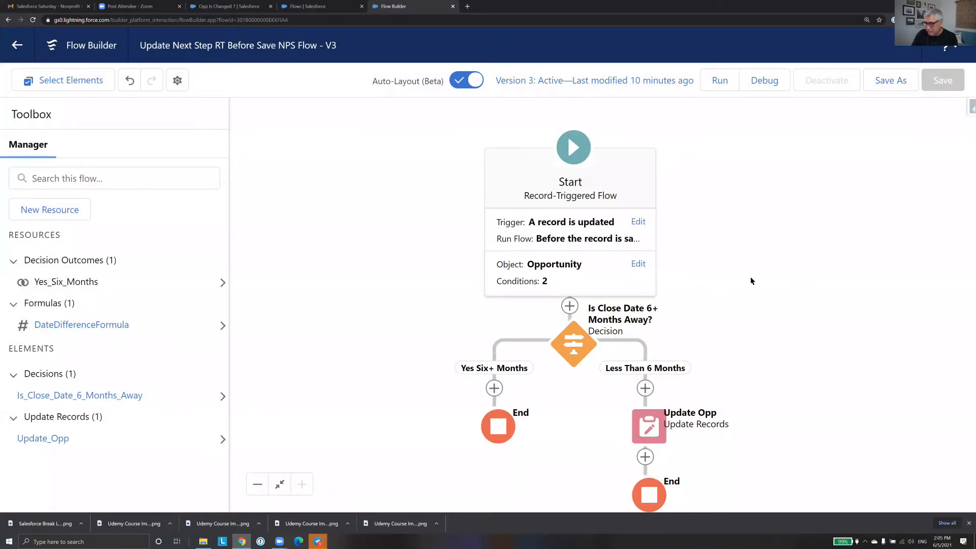
Examine the advanced options and available flow types for saving as a new flow, and cancel without saving
drag(750, 277, 735, 309)
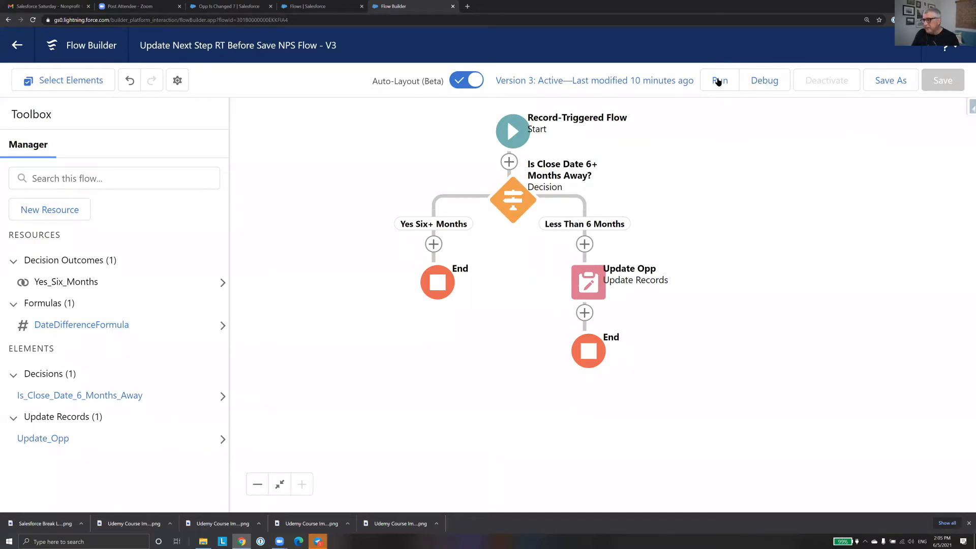
click(899, 85)
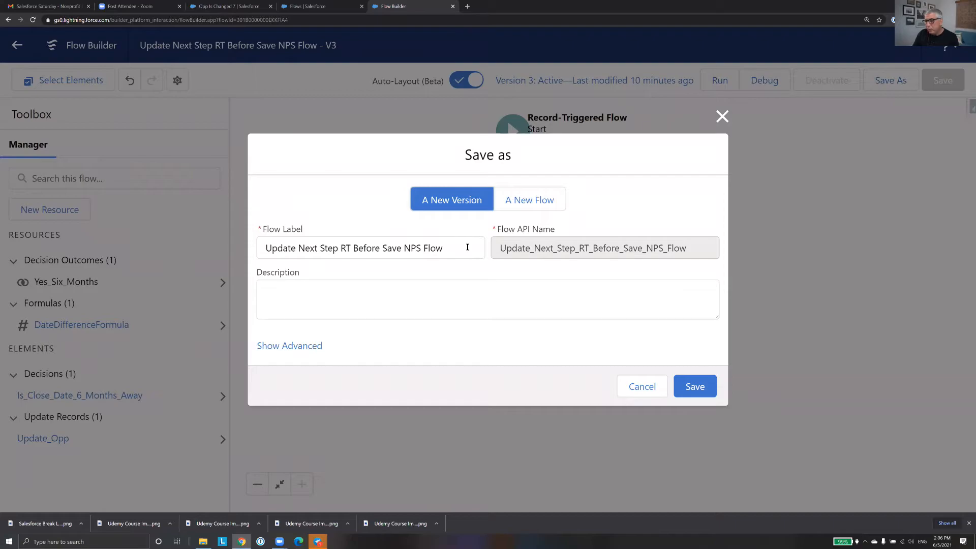
drag(465, 247, 246, 226)
click(538, 205)
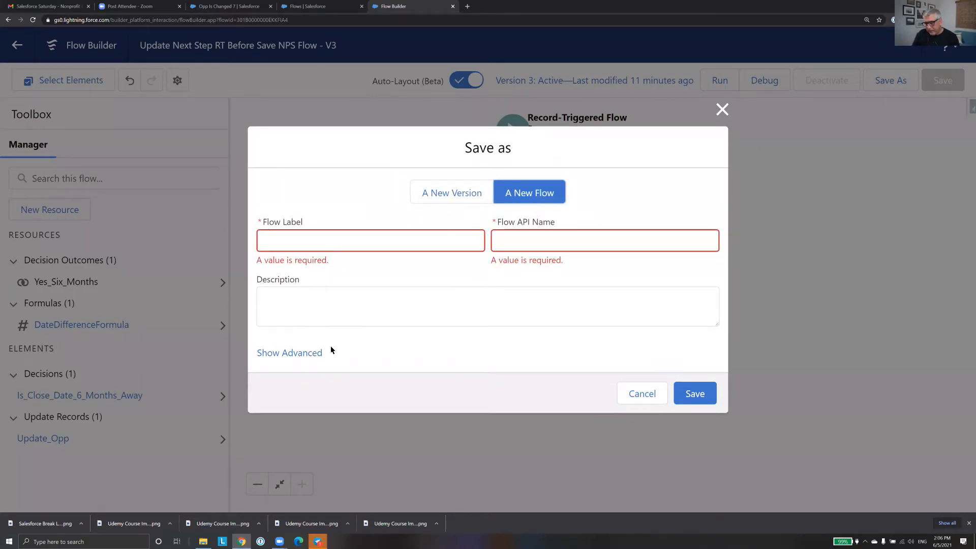
click(305, 353)
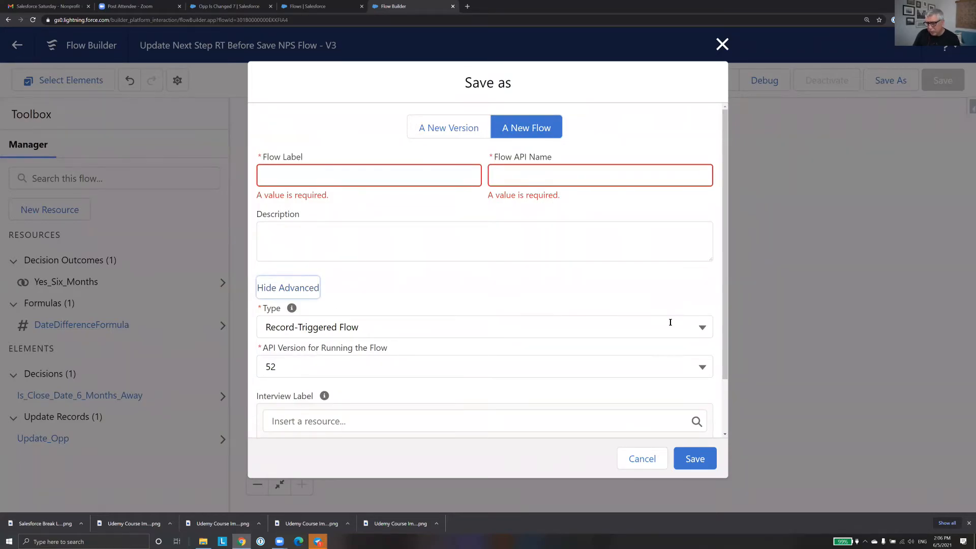
click(704, 330)
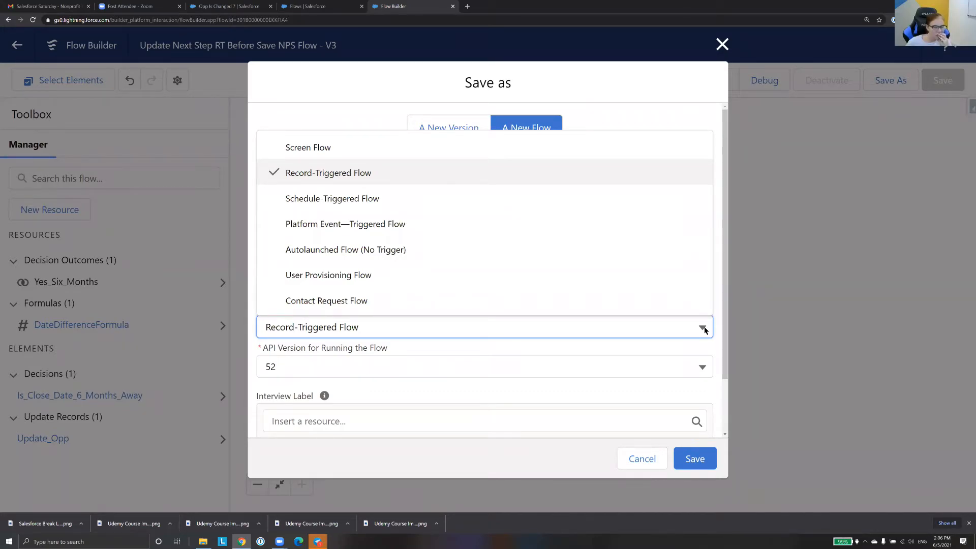
click(635, 463)
click(634, 459)
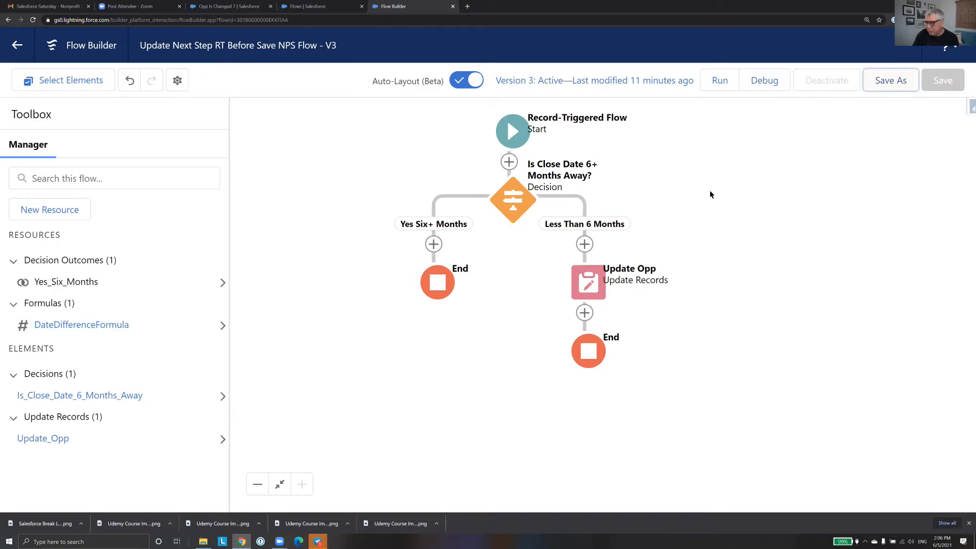
Save the before-save flow as a new version under the same label
click(902, 85)
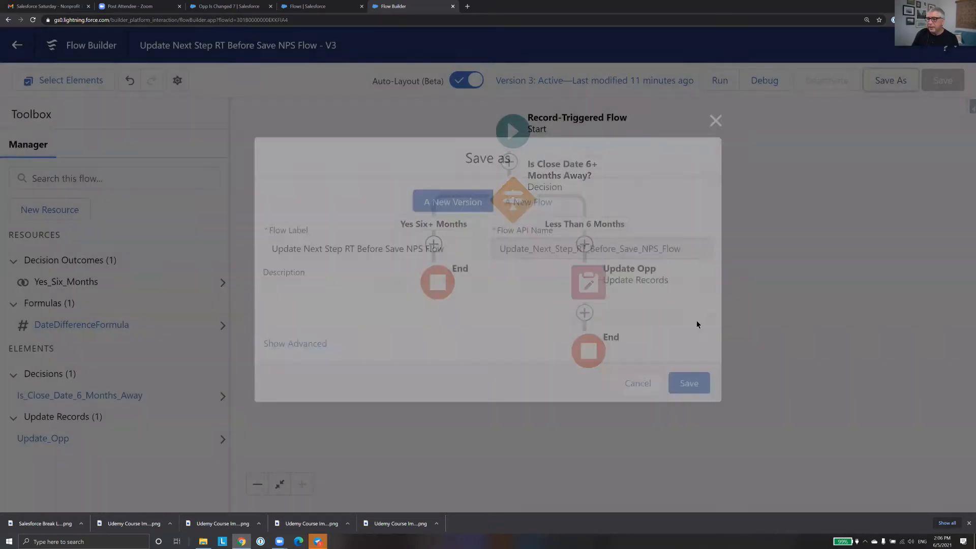
click(709, 392)
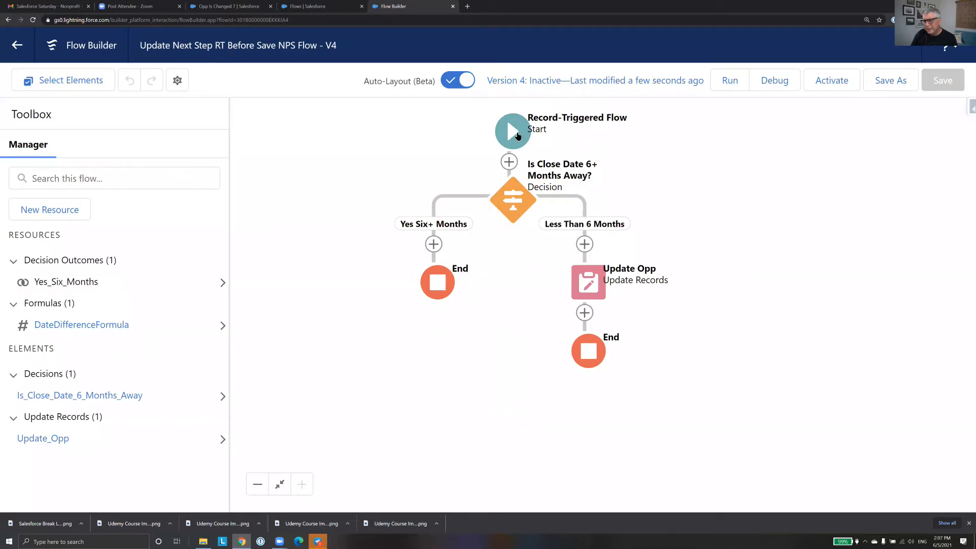
Prepare to save as a new flow, reusing the label Update Next Step RT Before Save NPS Flow and its matching API name
click(893, 86)
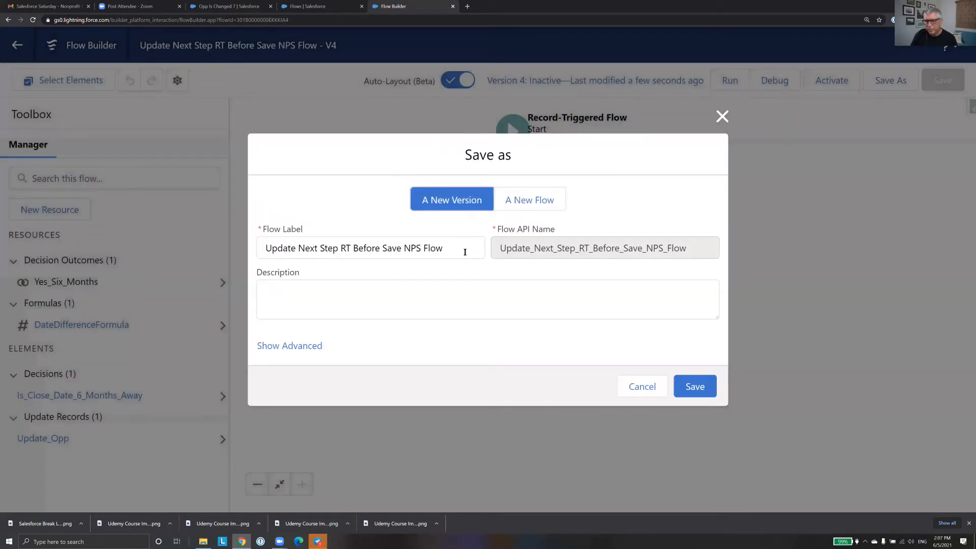
drag(464, 251, 257, 241)
key(ctrl+c)
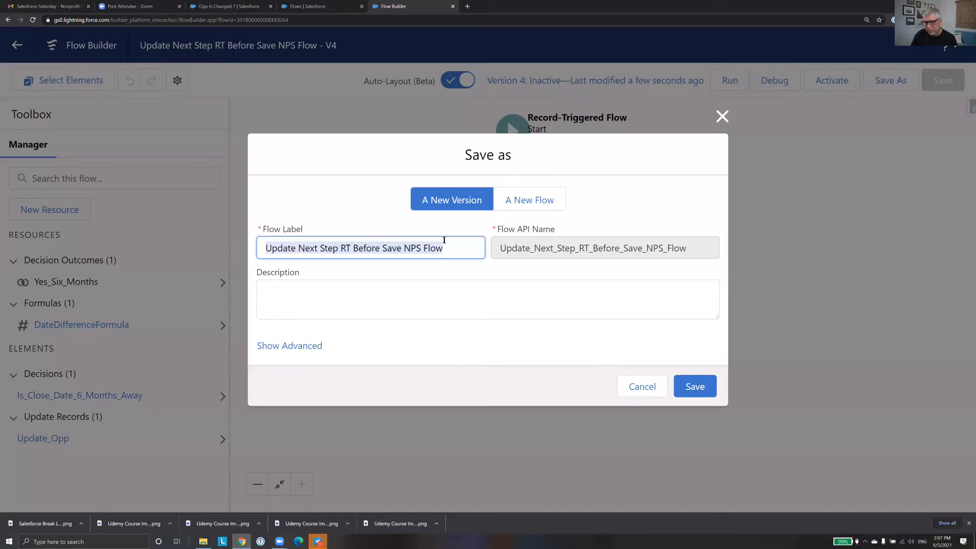
click(532, 204)
click(362, 248)
key(ctrl+v)
click(558, 241)
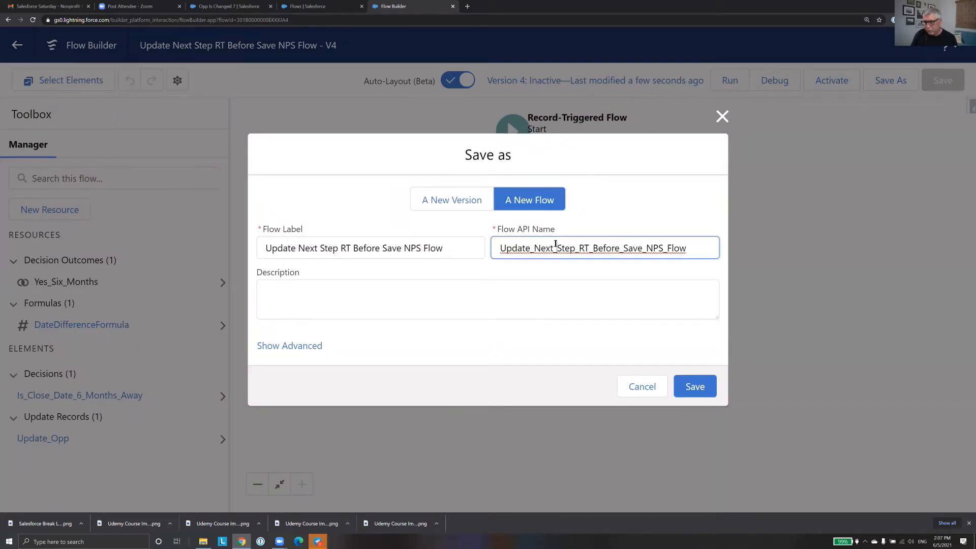
Change the new flow's label to Update Next Step RT After Save NPS Flow, regenerate its API name to match, and save it
double_click(353, 248)
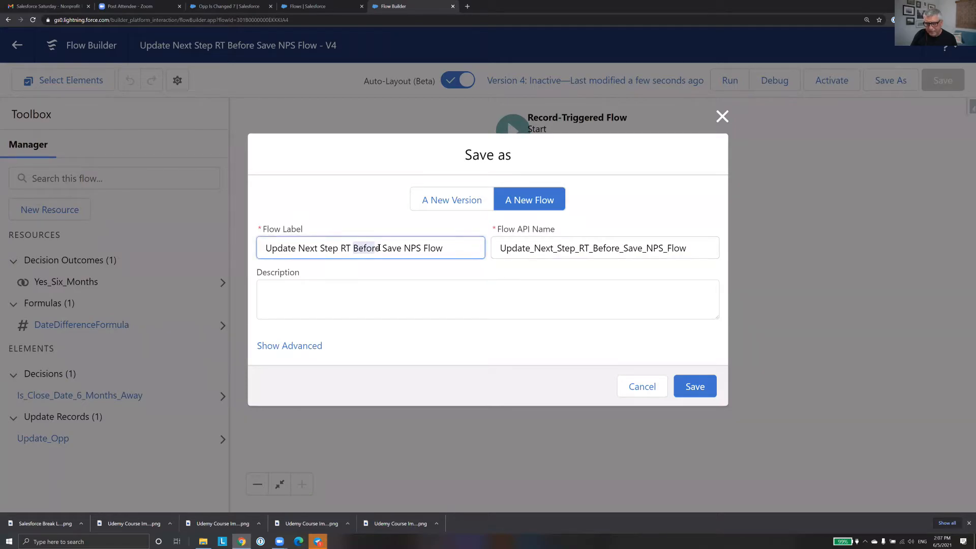
text(aFTER)
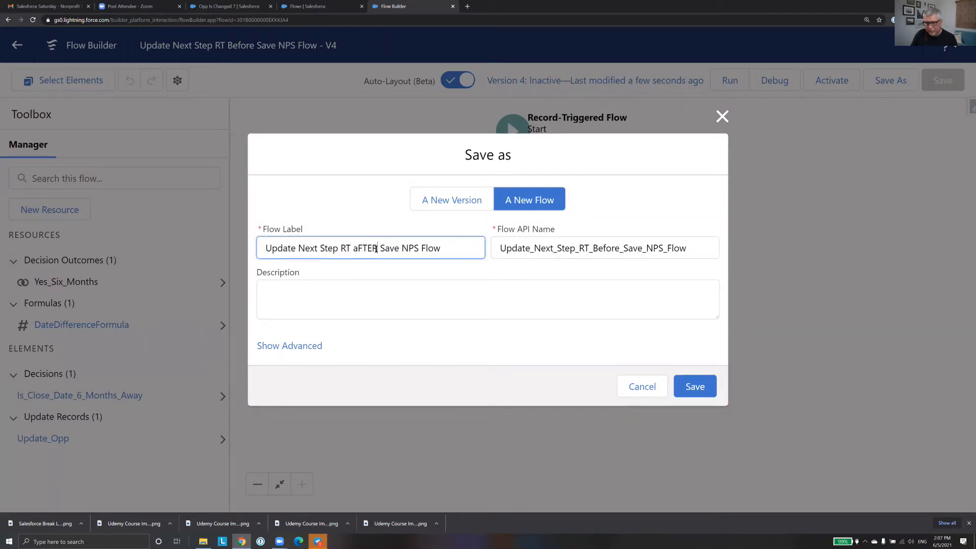
double_click(375, 248)
text(After)
click(499, 249)
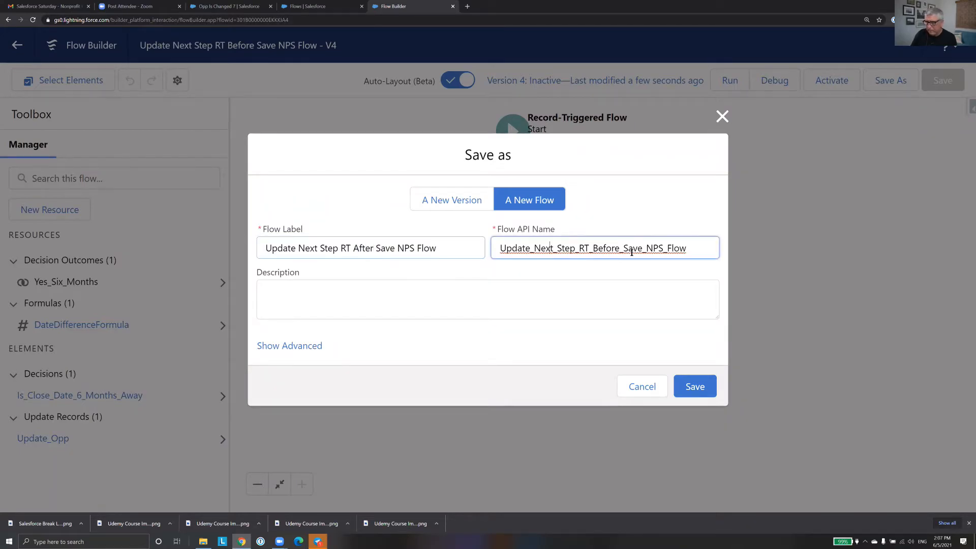
double_click(499, 249)
key(BackSpace)
click(459, 253)
click(540, 247)
click(686, 386)
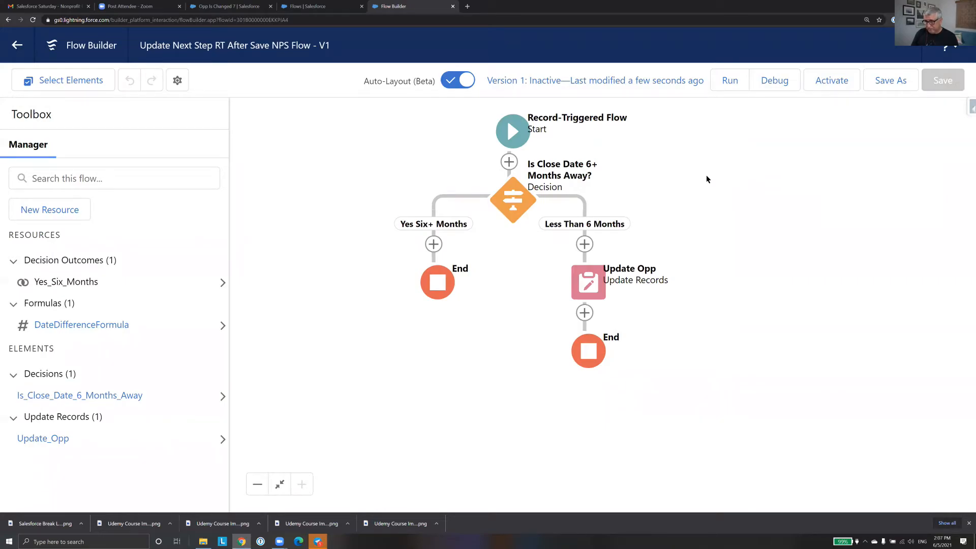
Configure the start element's trigger to run the flow after the record is saved
click(515, 140)
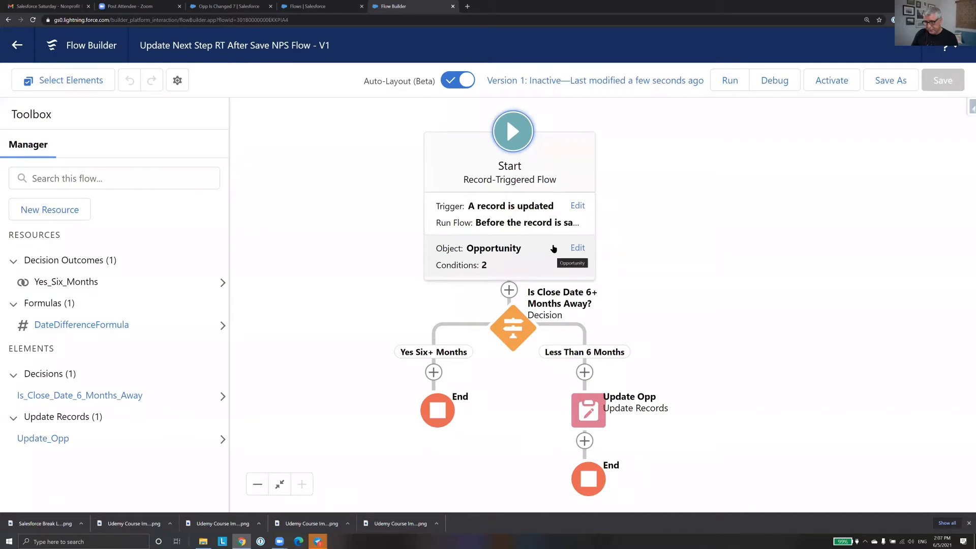
click(553, 224)
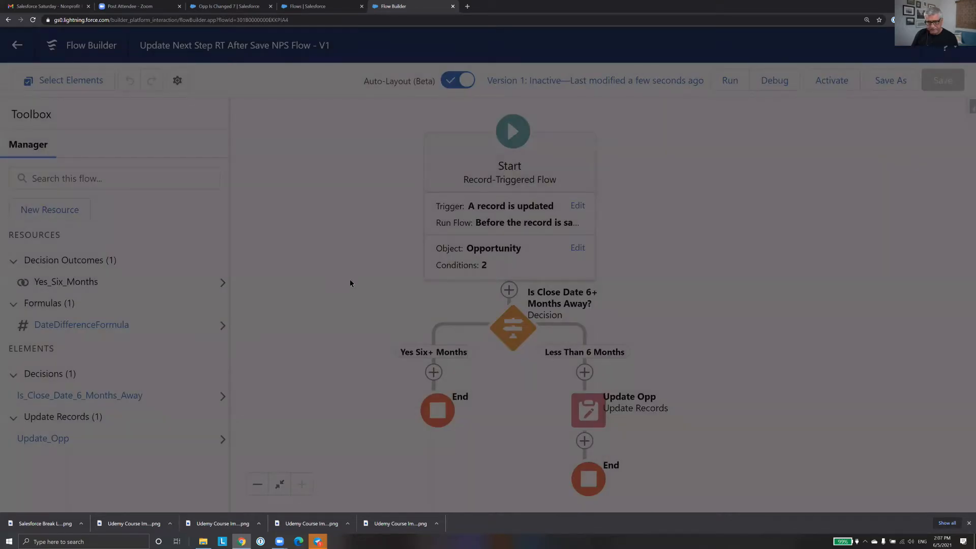
click(73, 331)
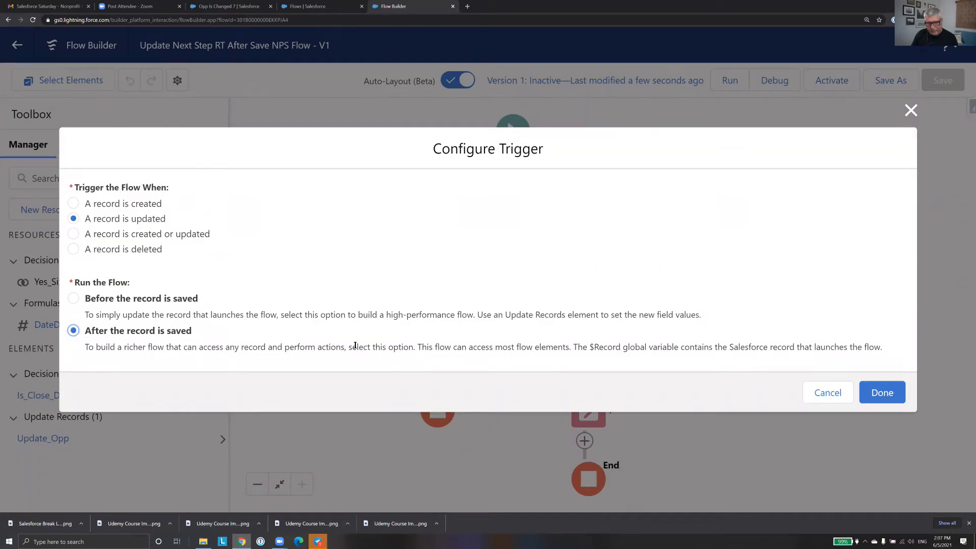
click(882, 392)
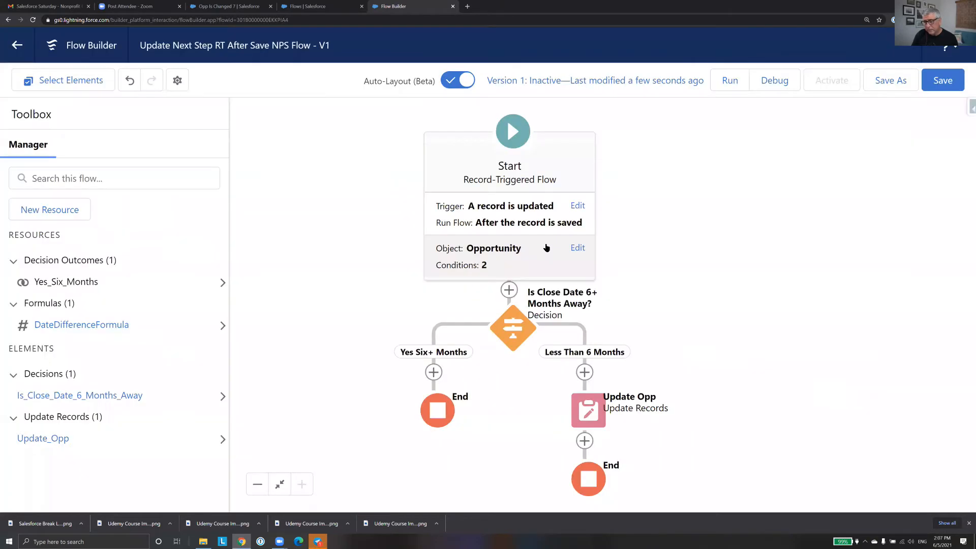
Review the after-save flow's Opportunity entry conditions and its run options for updated records, leaving without changes
click(542, 258)
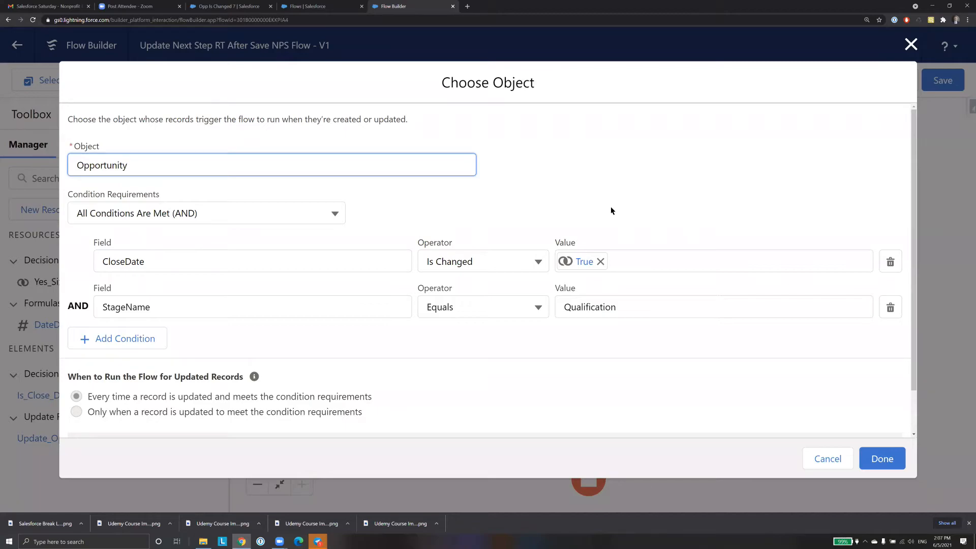
scroll(636, 203, down, 1)
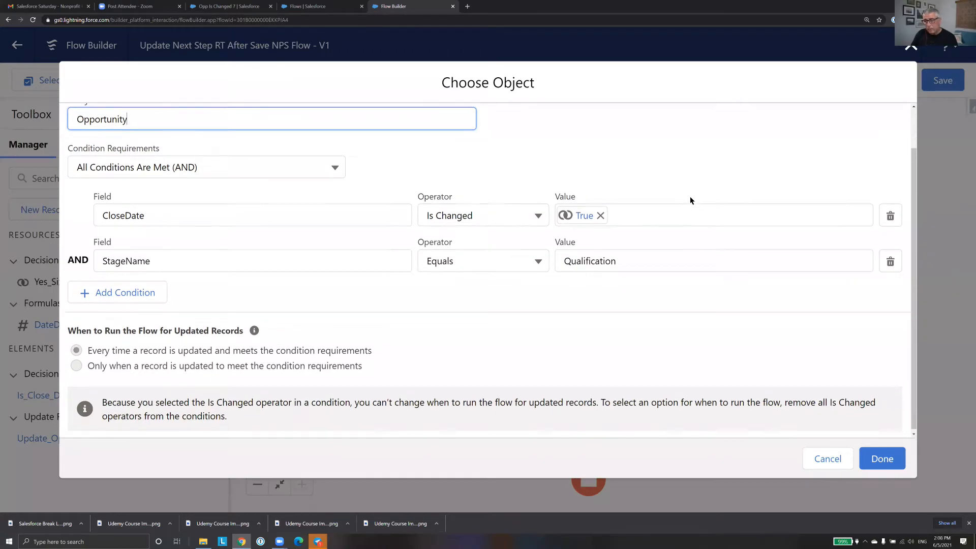
scroll(690, 198, up, 1)
scroll(540, 259, down, 1)
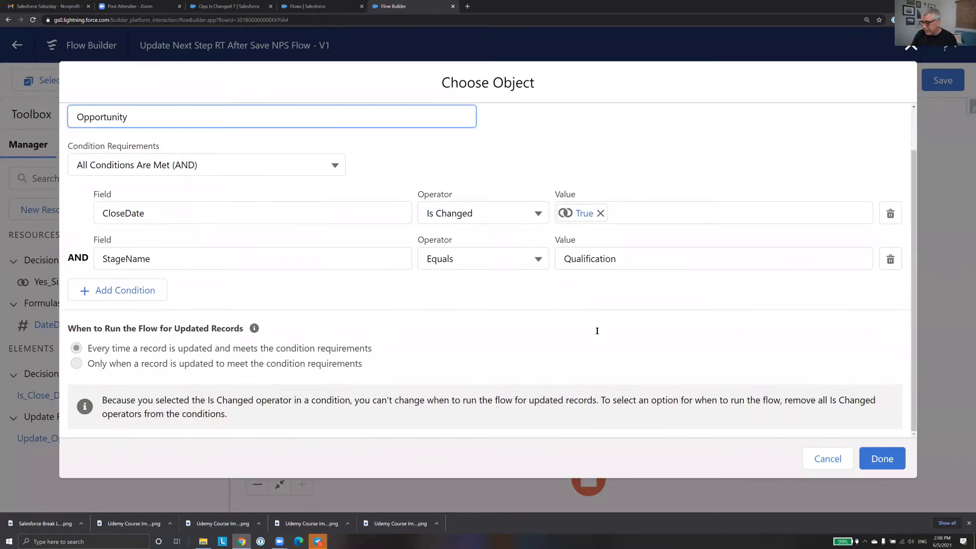
click(832, 465)
Add a Create Records element after Update Opp on the Less Than 6 Months path
scroll(748, 285, down, 5)
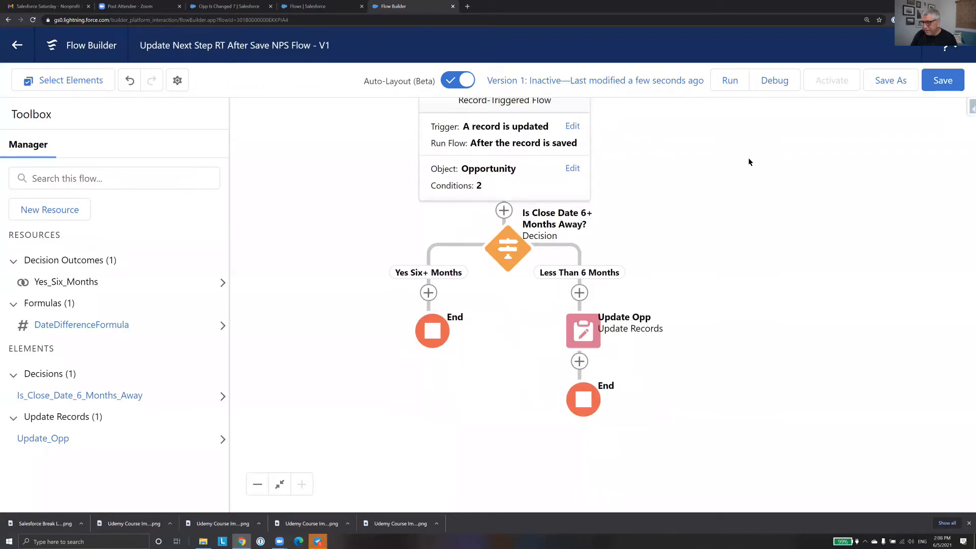
scroll(752, 191, up, 3)
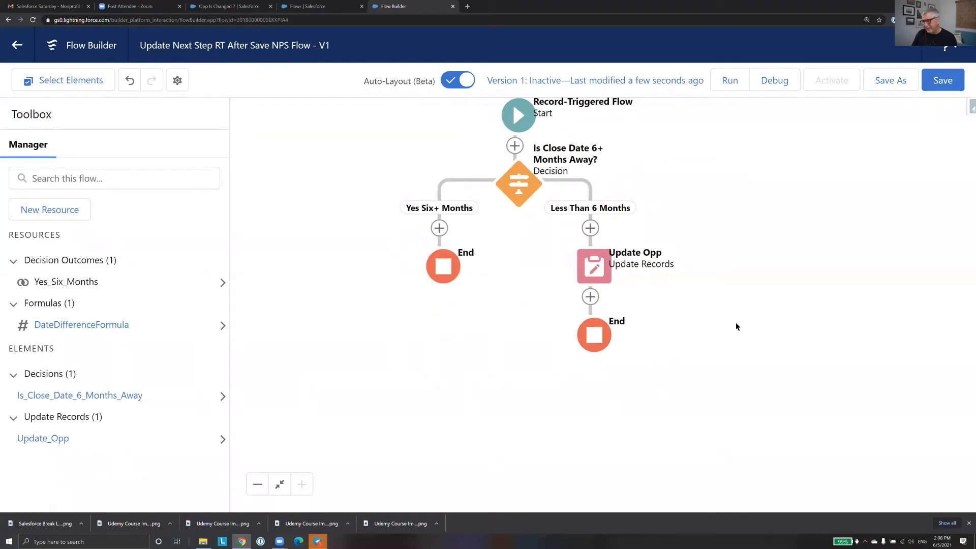
click(590, 298)
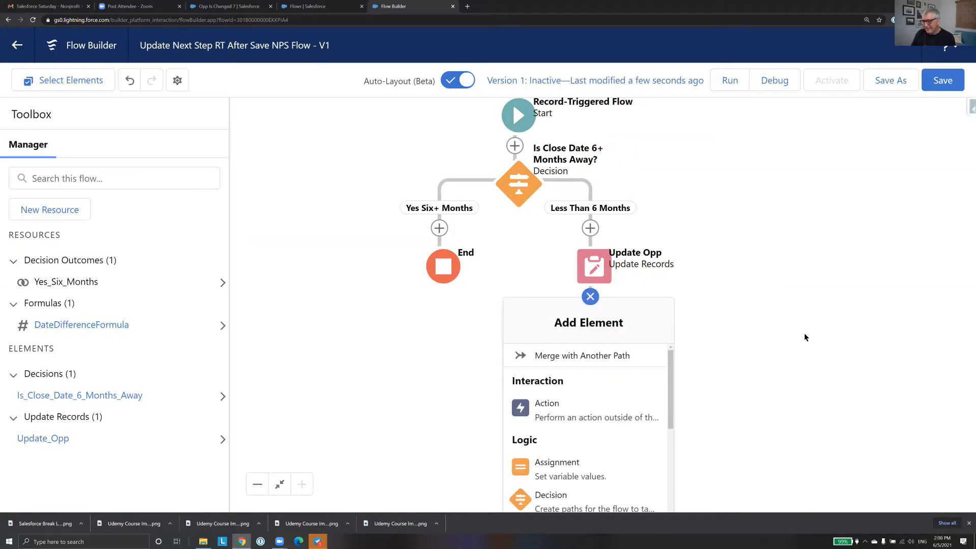
scroll(805, 305, down, 3)
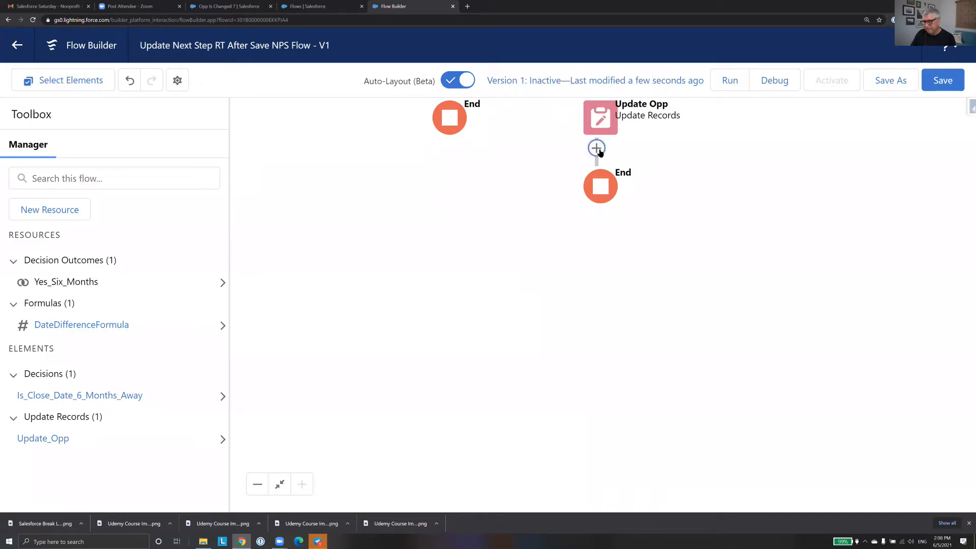
click(596, 148)
drag(675, 240, 676, 350)
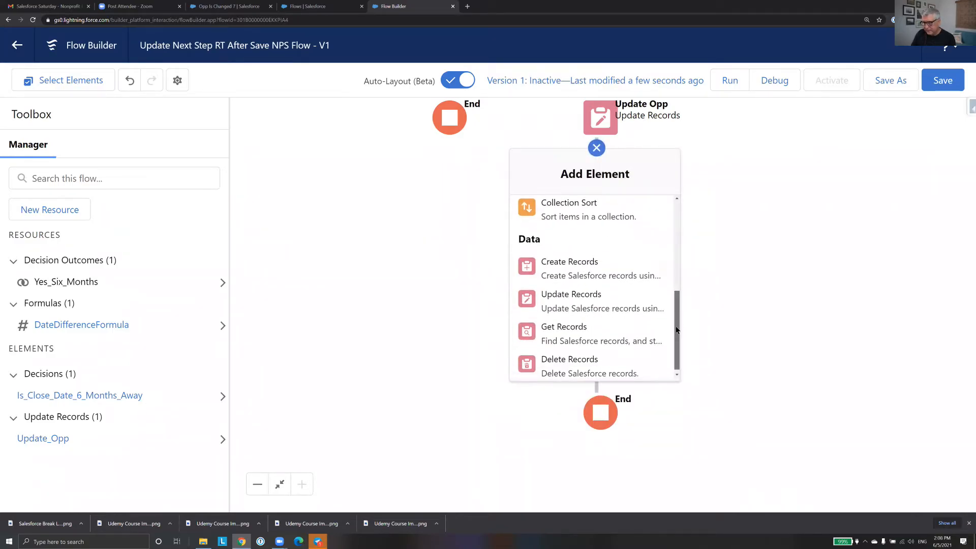
click(584, 267)
Label the new Create Records element Create Task, with the API name Create_Task
text(Create)
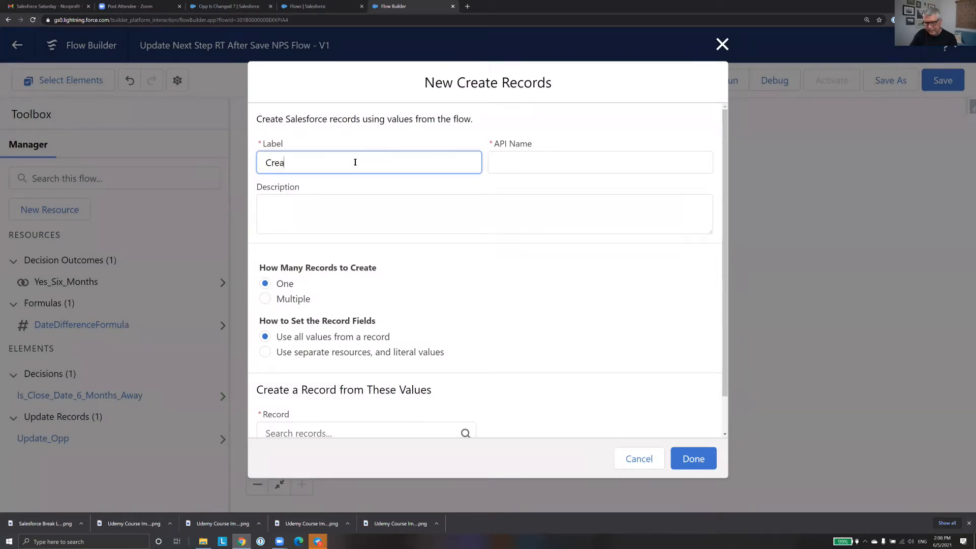
text(k)
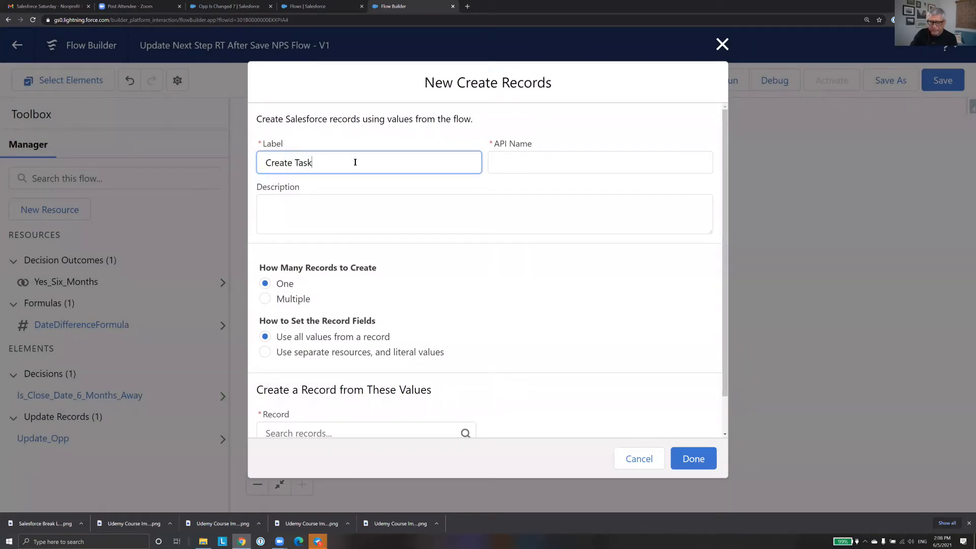
click(596, 159)
Set the record fields to use separate resources and literal values, and choose Task as the object to create
scroll(597, 163, down, 1)
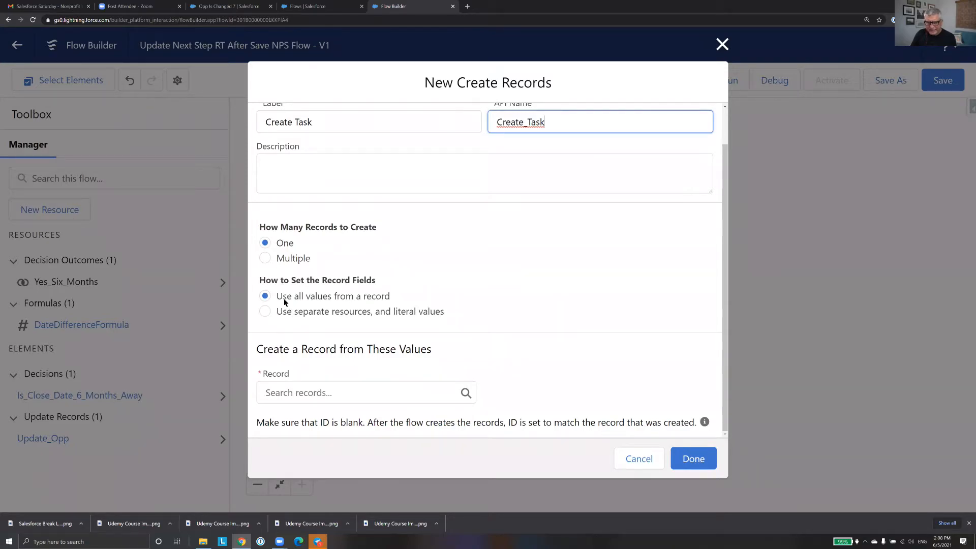
click(264, 310)
click(377, 418)
text(Task)
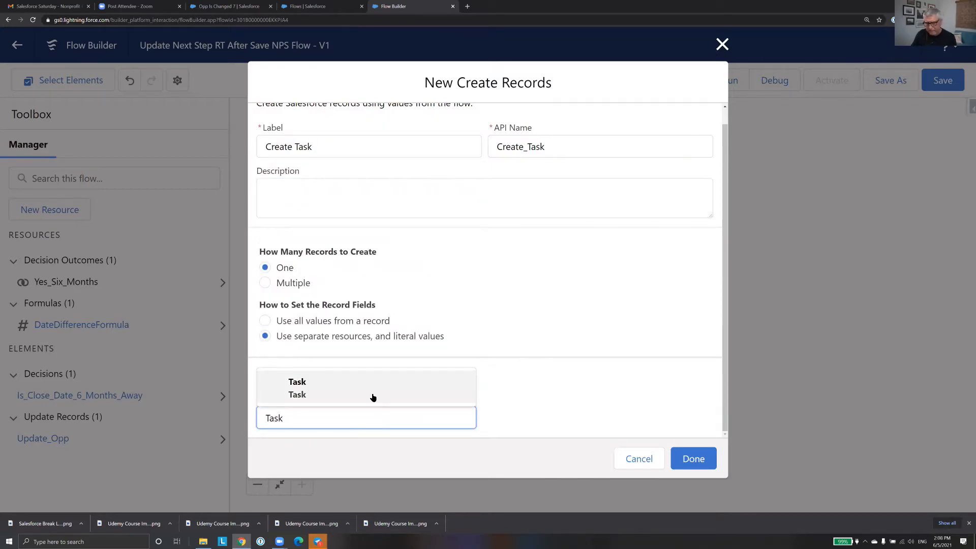
click(374, 396)
scroll(532, 266, down, 3)
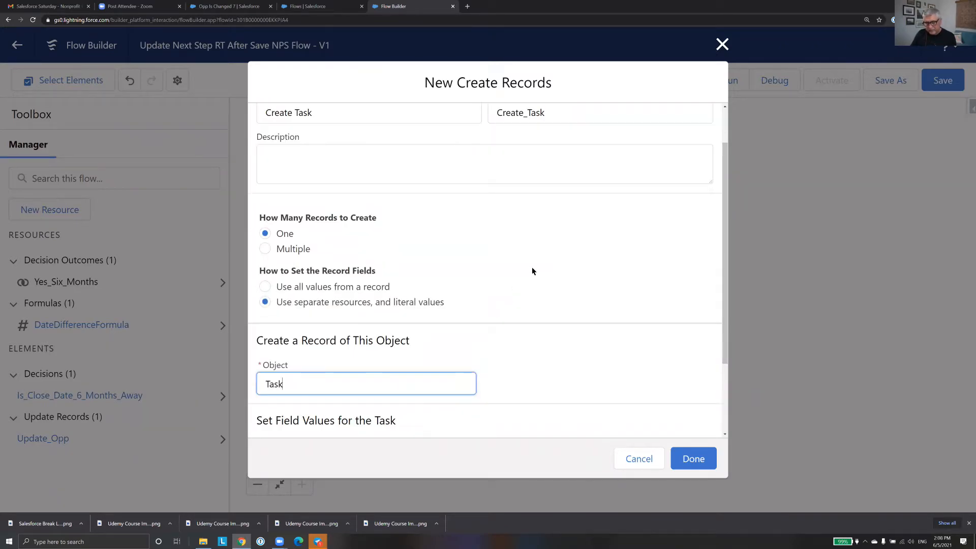
Assign the task's OwnerId field from the triggering opportunity's {!$Record.OwnerId}
click(377, 361)
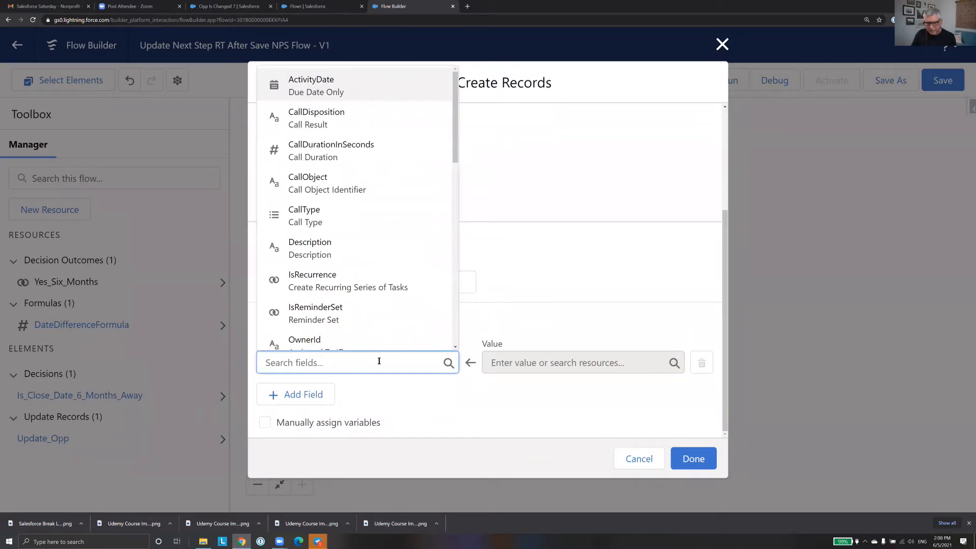
text(O)
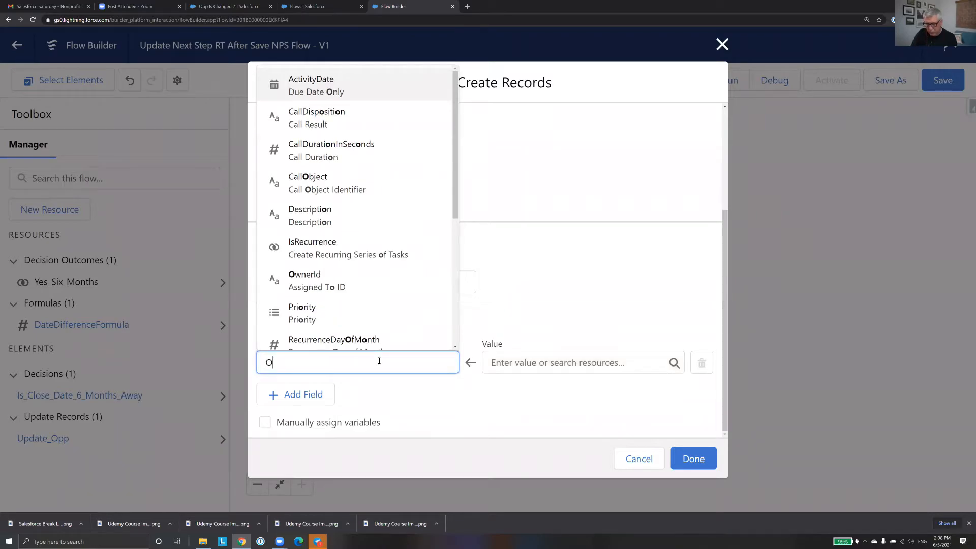
text(wn)
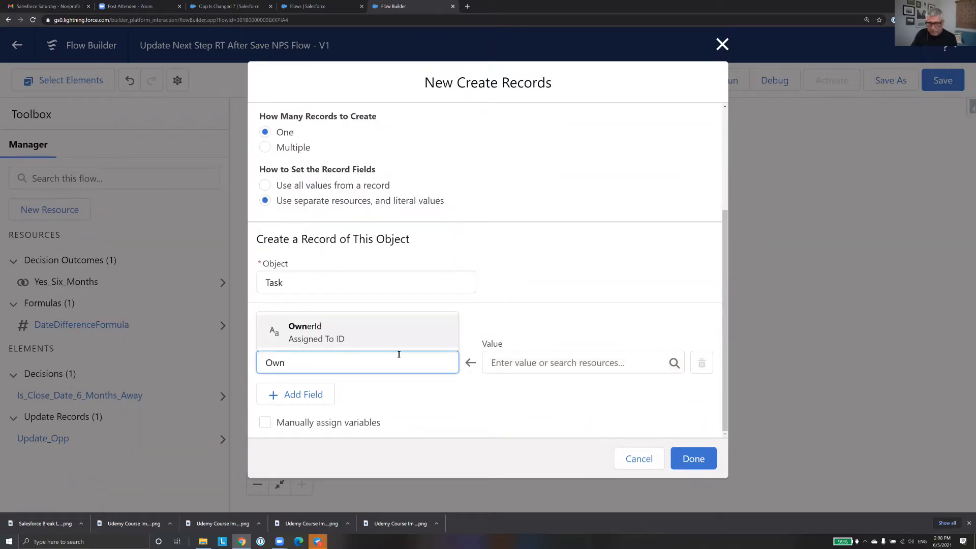
click(450, 340)
click(551, 364)
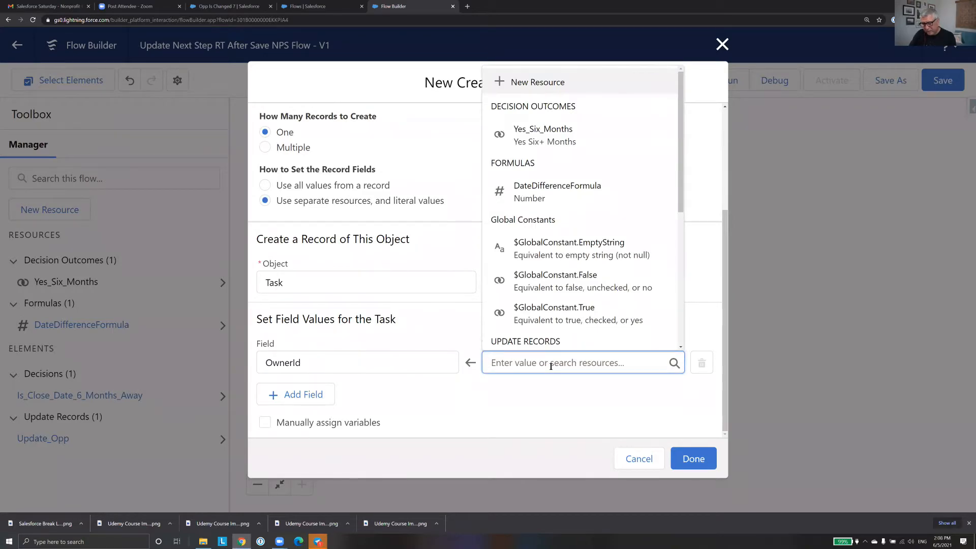
text(Re)
click(559, 301)
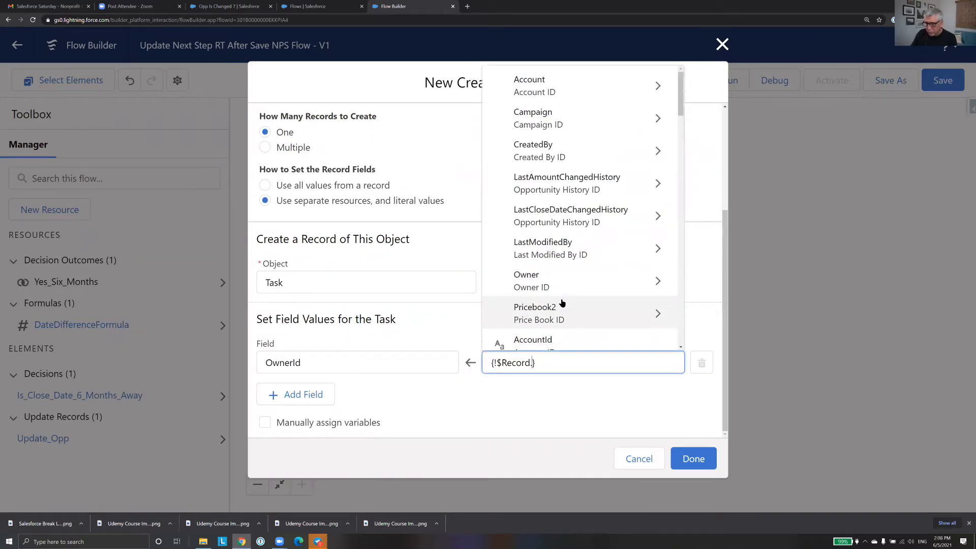
text(On)
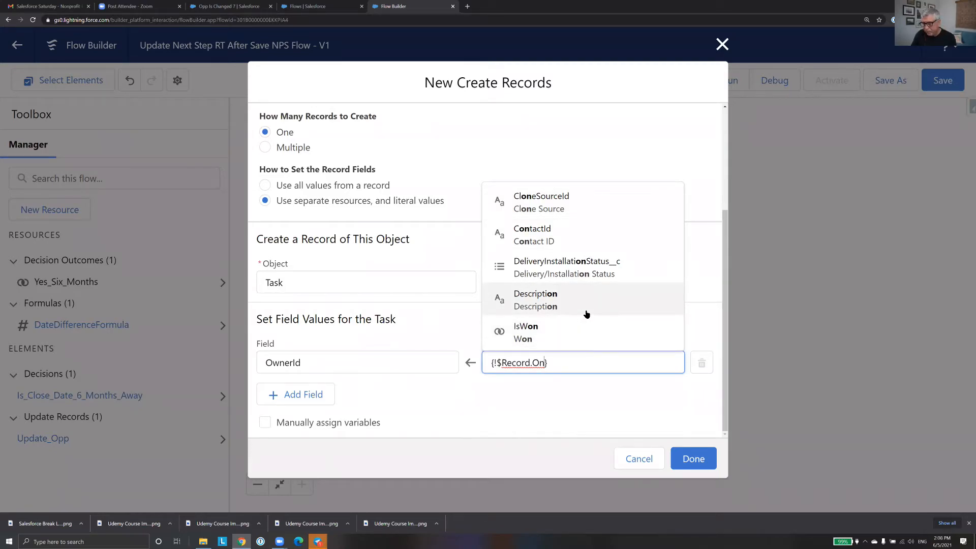
key(BackSpace)
text(wn)
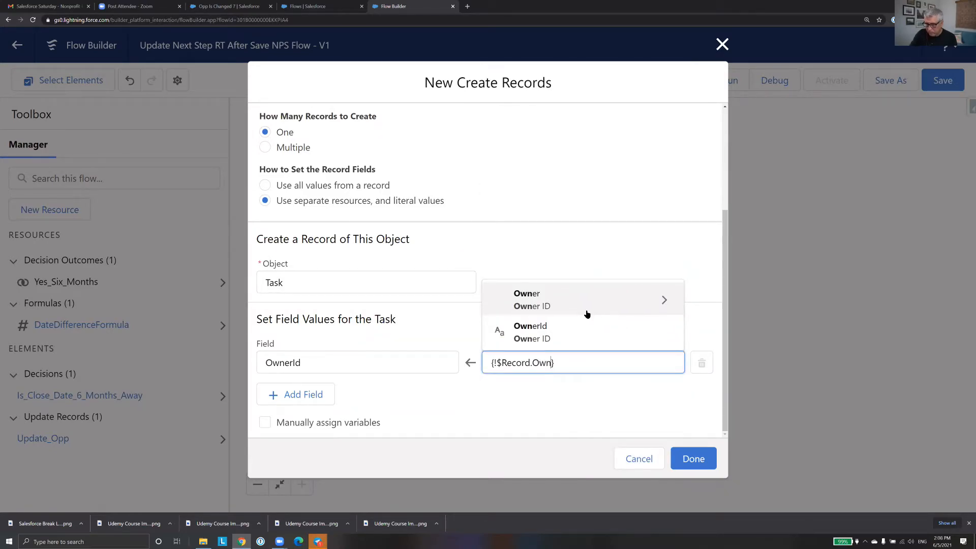
click(587, 329)
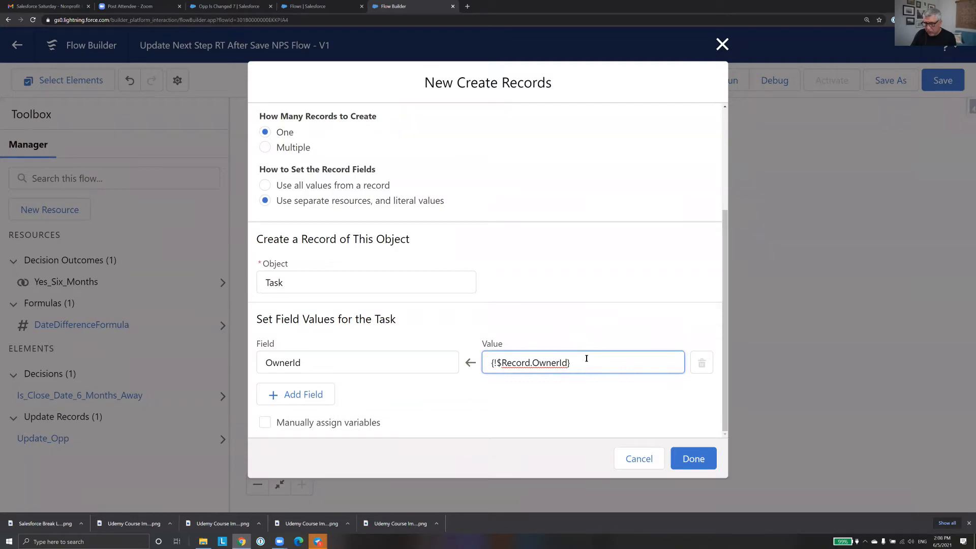
Clear the OwnerId value and rebuild it from the $Record global variable's OwnerId
drag(571, 362, 496, 362)
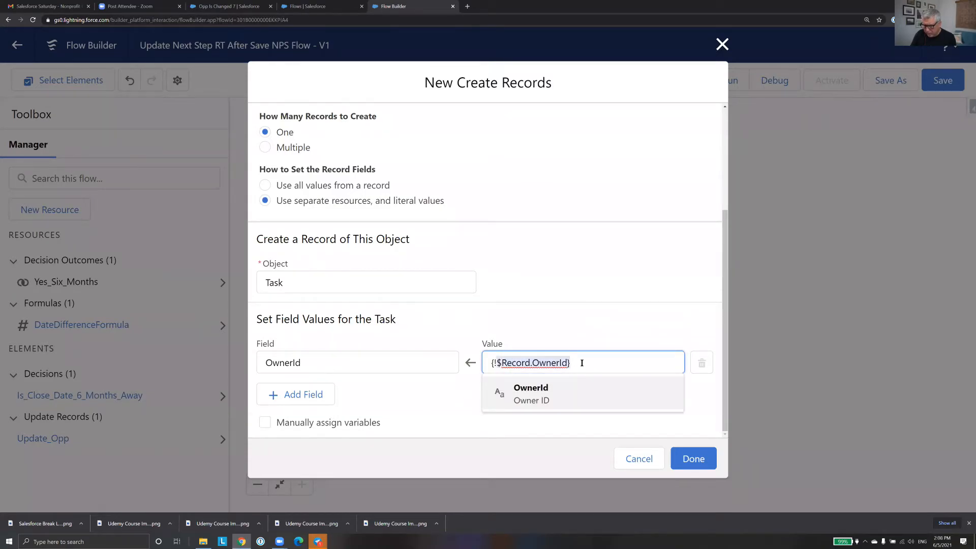
click(595, 352)
click(593, 362)
text(record)
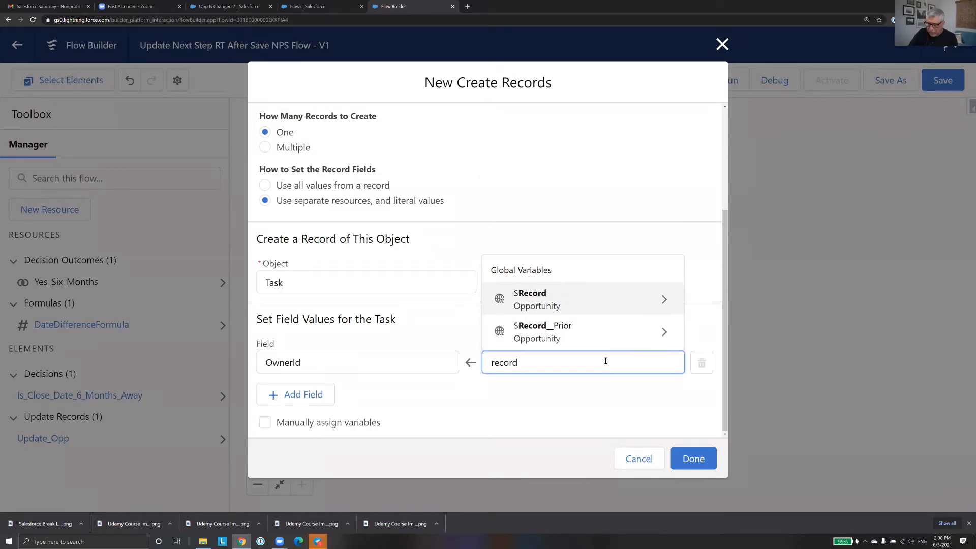
key(Return)
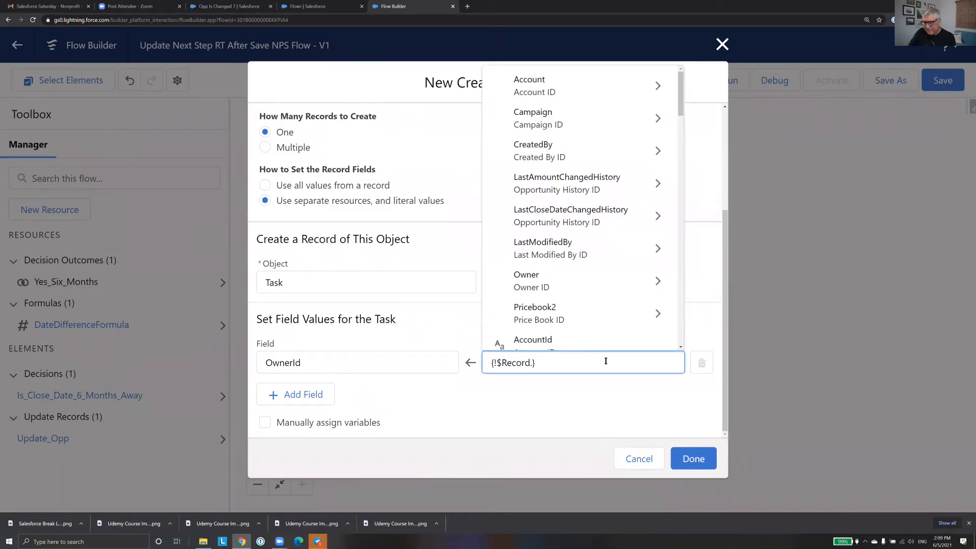
text(Own)
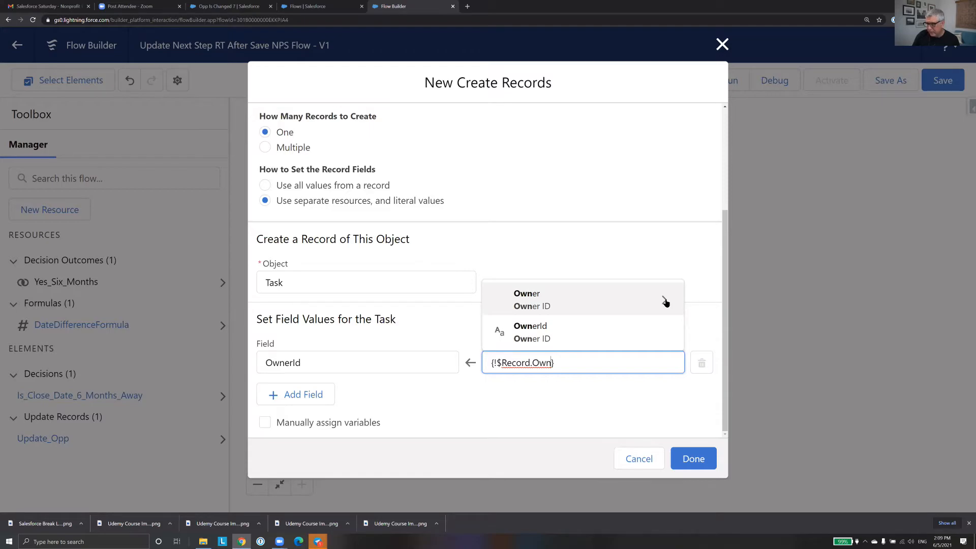
click(632, 334)
Add an ActivityDate assignment with {!$Flow.CurrentDate}, and switch its value to {!$Flow.CurrentDateTime}
click(306, 395)
click(354, 362)
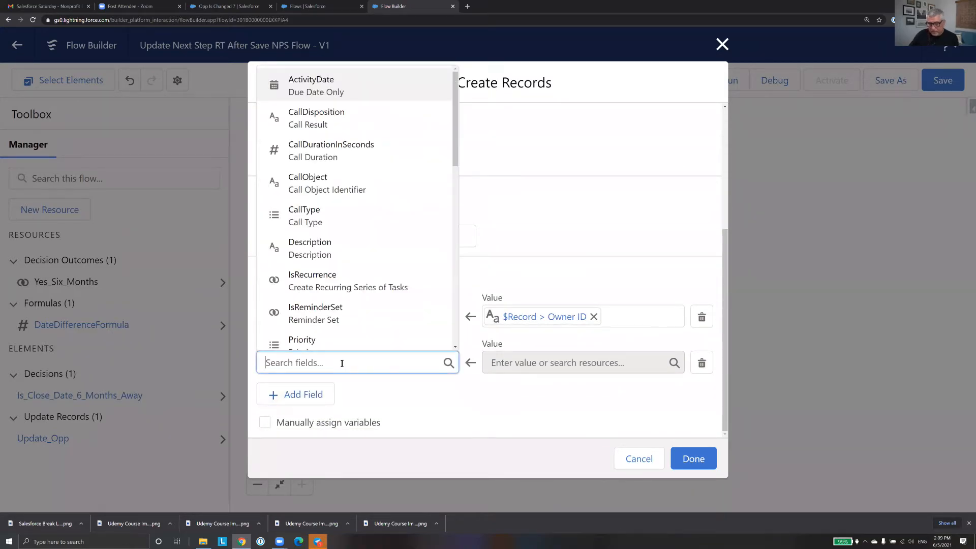
text(Date)
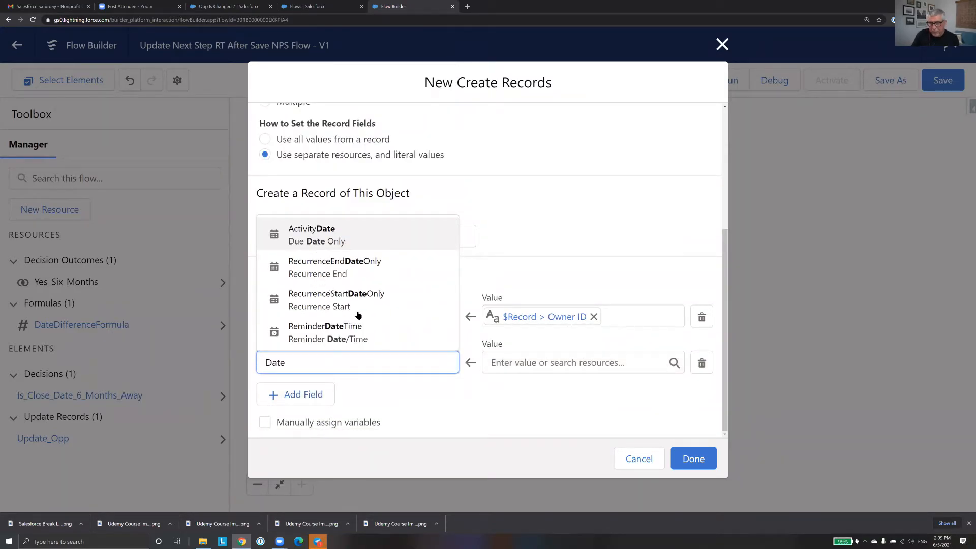
click(361, 243)
click(555, 364)
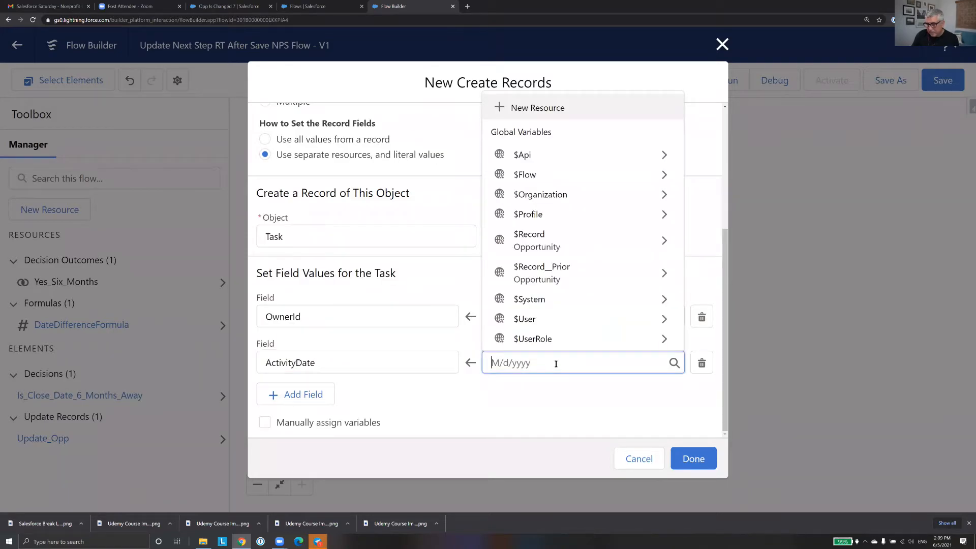
text($Flow)
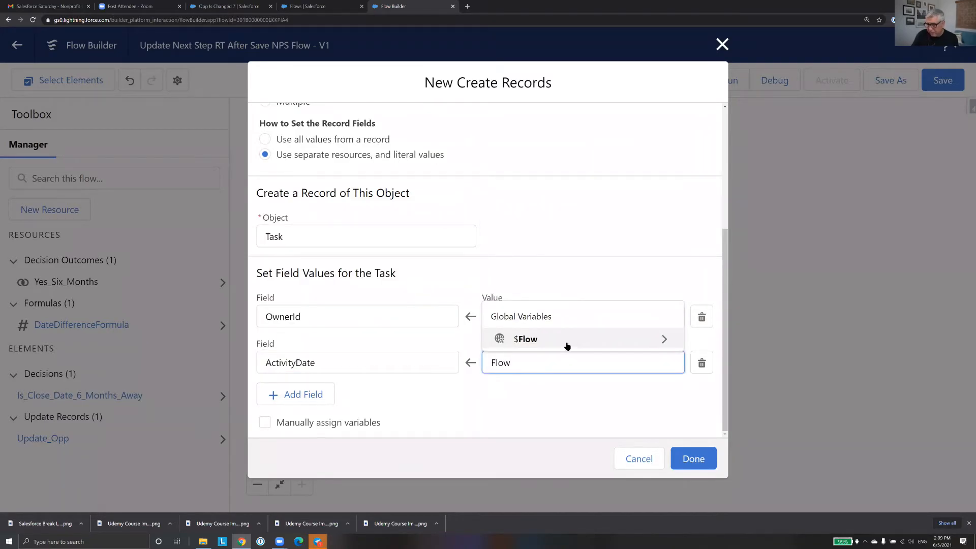
click(566, 340)
text(Curr)
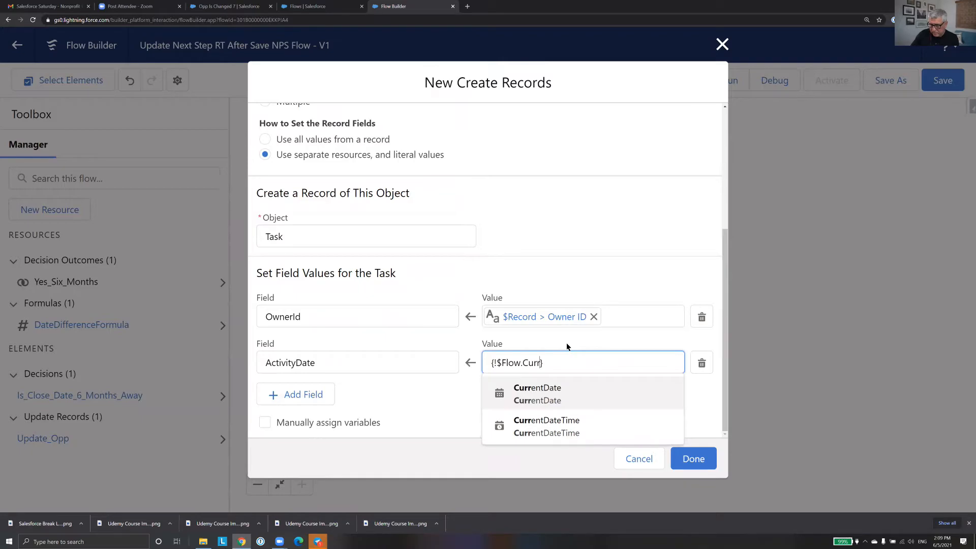
click(578, 402)
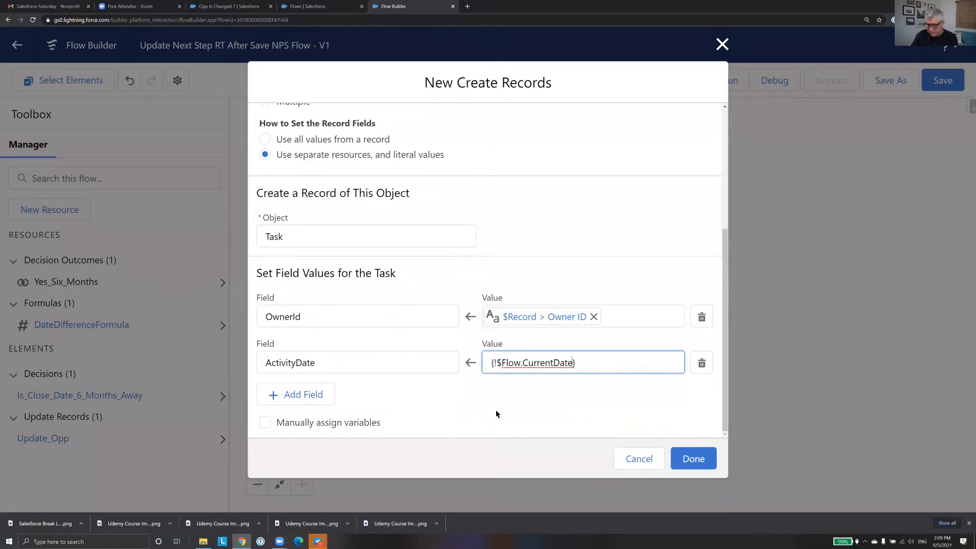
click(605, 366)
click(587, 426)
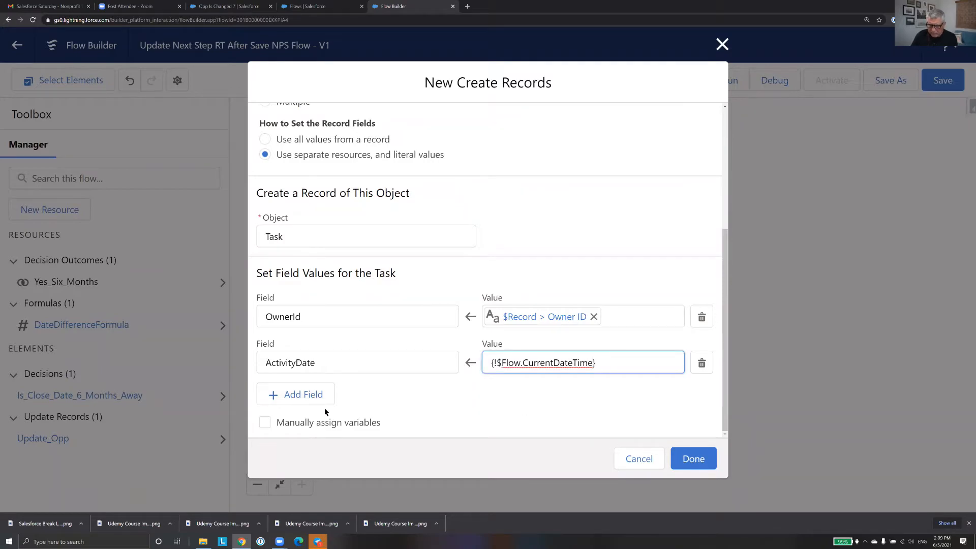
Add a WhatId assignment to the task and set it to the triggering opportunity's {!$Record.Id}
click(311, 395)
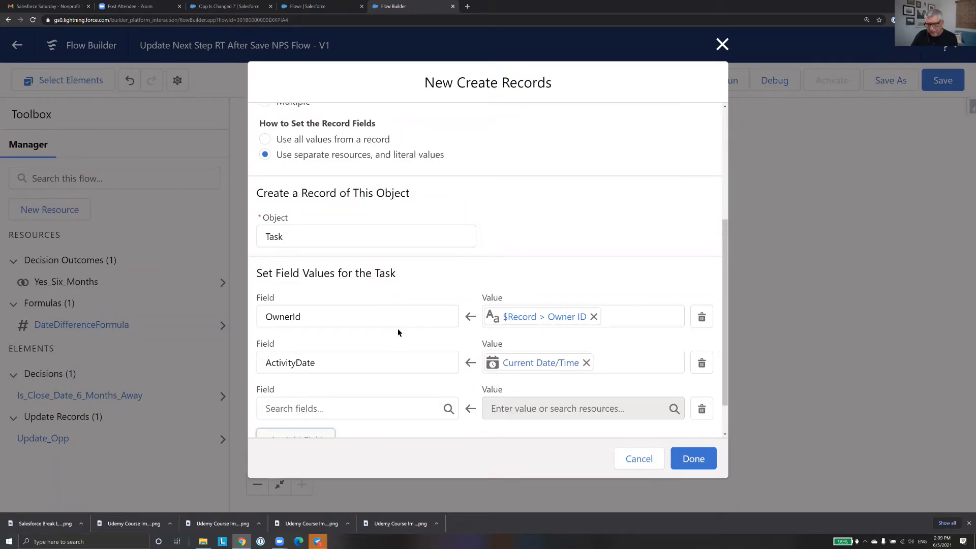
scroll(396, 328, down, 1)
click(362, 364)
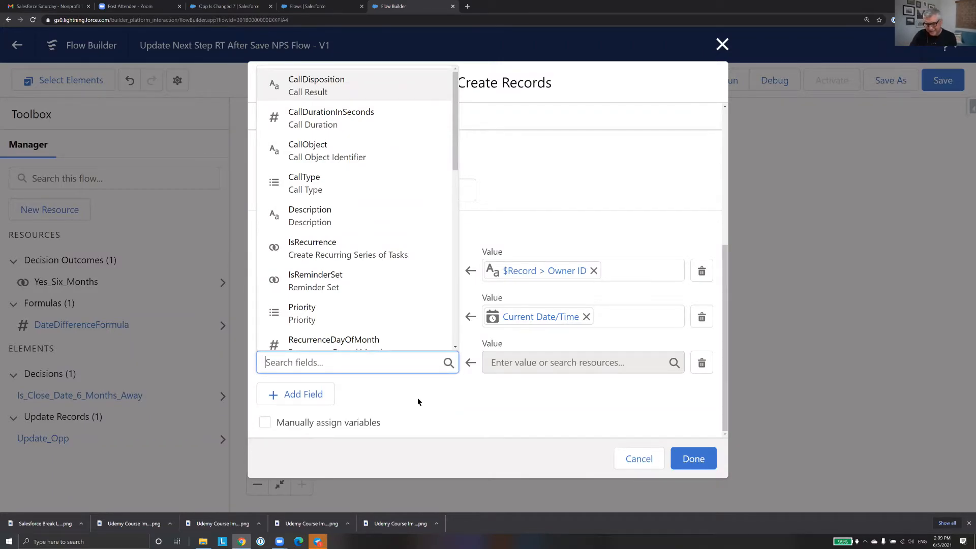
text(What)
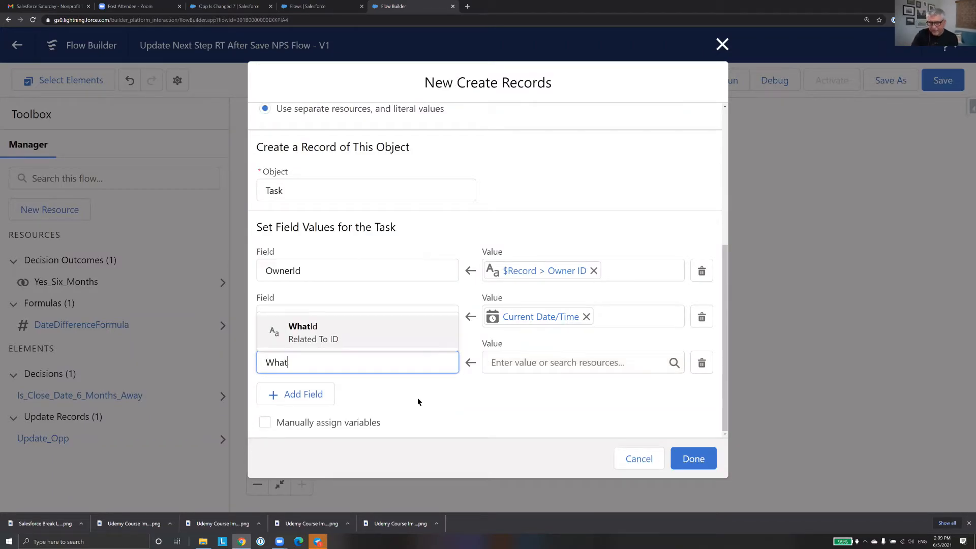
click(388, 337)
click(537, 362)
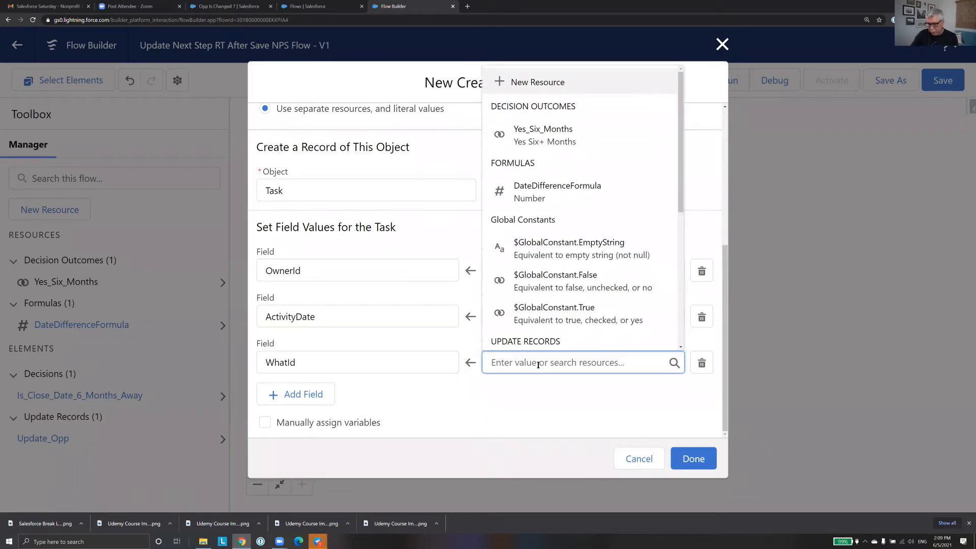
text(Recor)
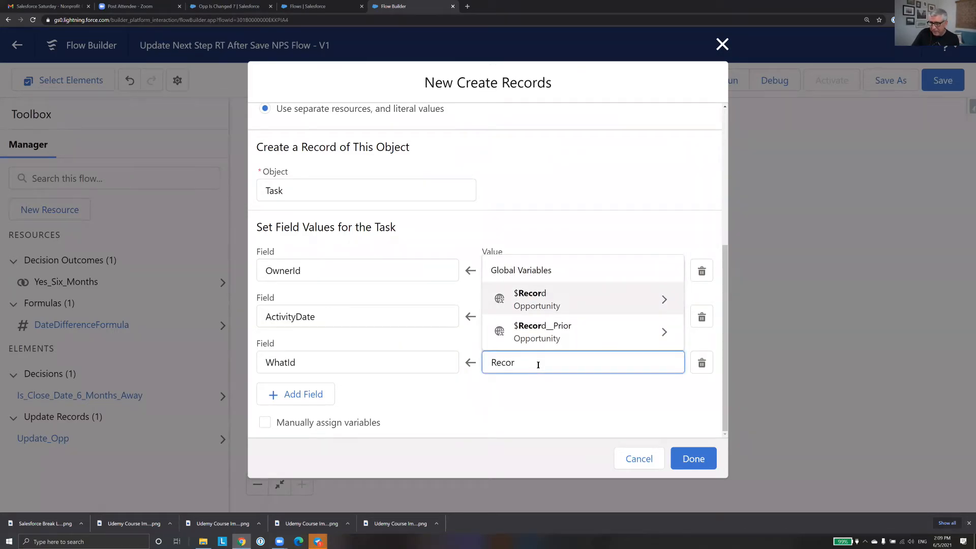
key(Return)
text(Id)
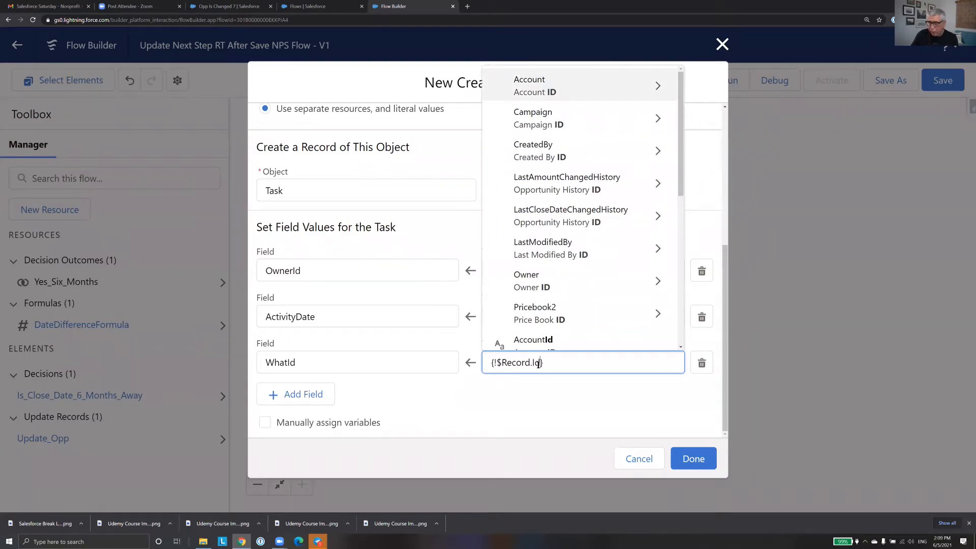
scroll(613, 275, down, 5)
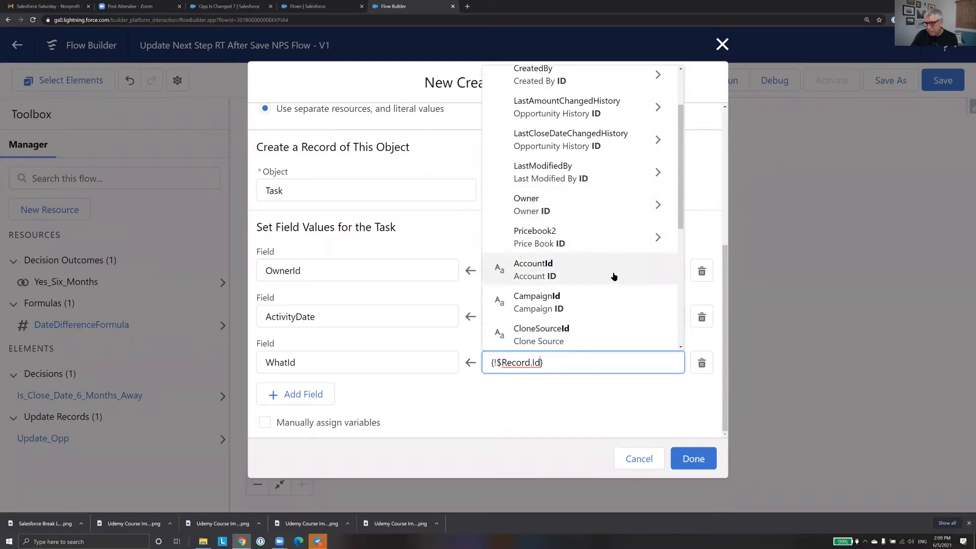
click(587, 253)
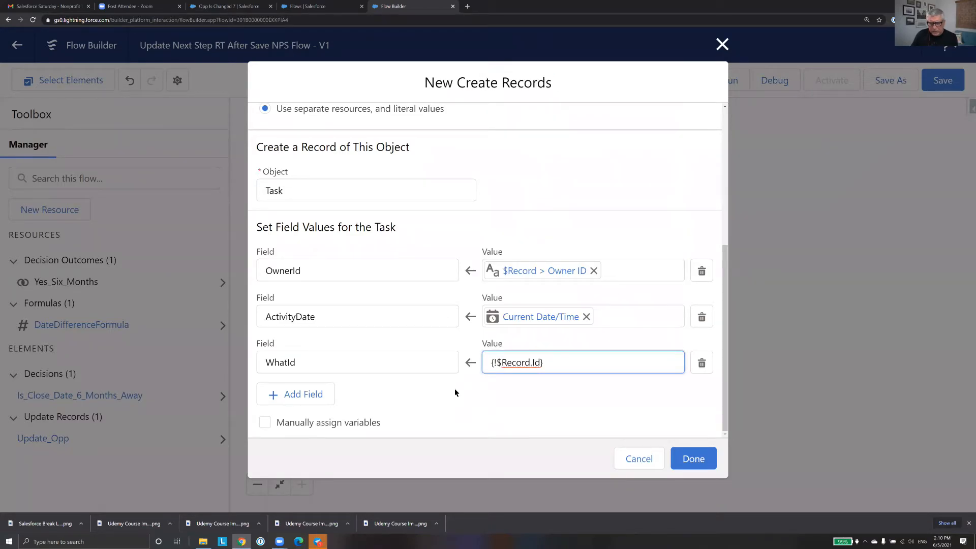
Add a Status assignment with the value Not Started, and insert another empty field row below it
click(305, 395)
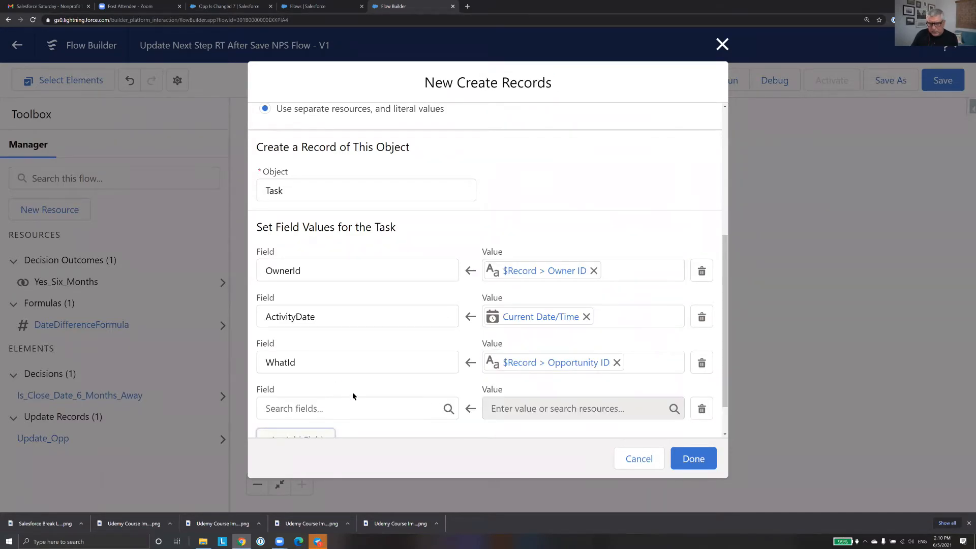
text(Sta)
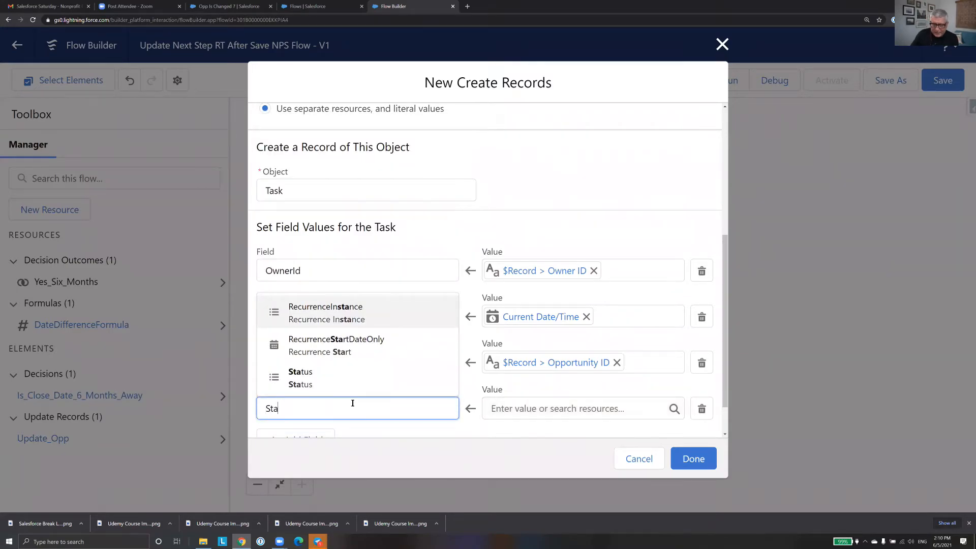
click(352, 381)
click(541, 406)
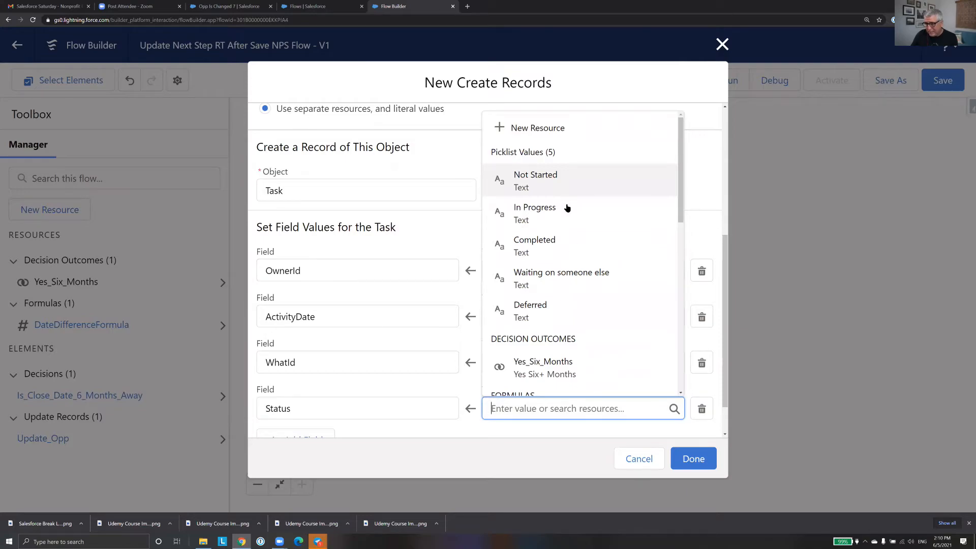
click(559, 189)
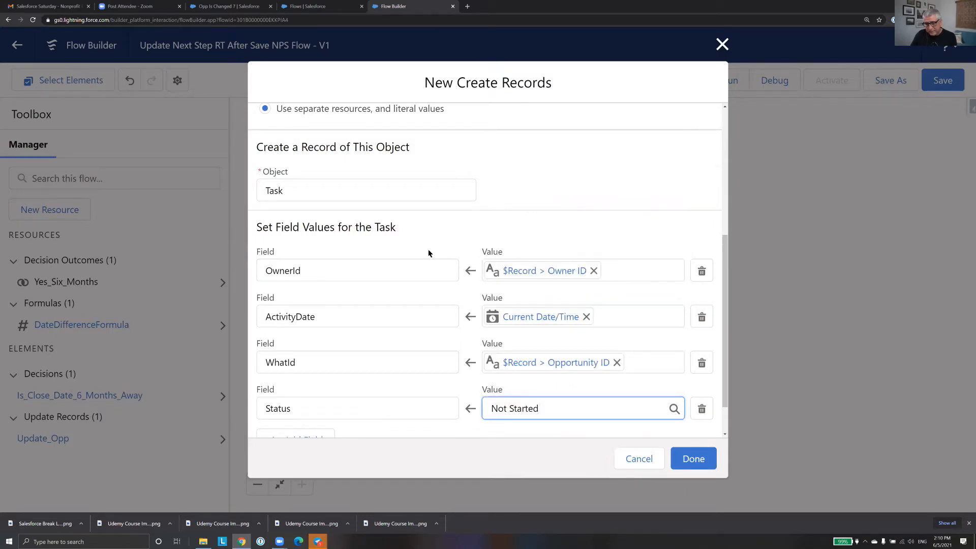
scroll(428, 253, down, 1)
click(326, 400)
click(322, 406)
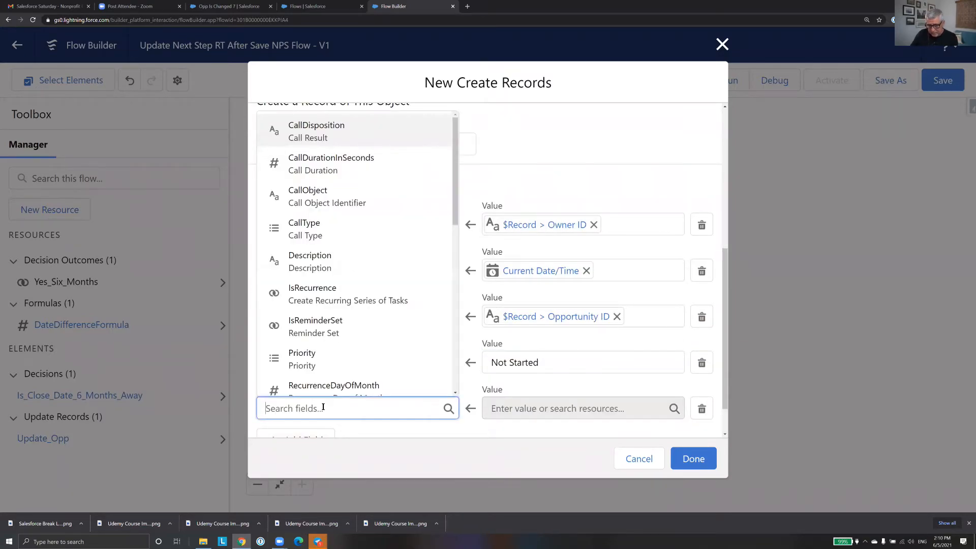
text(S)
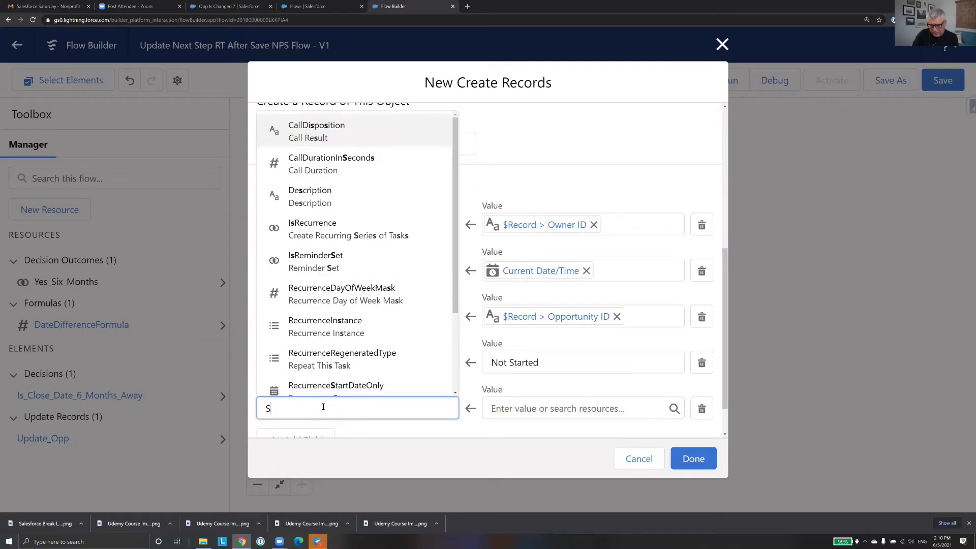
text(ta)
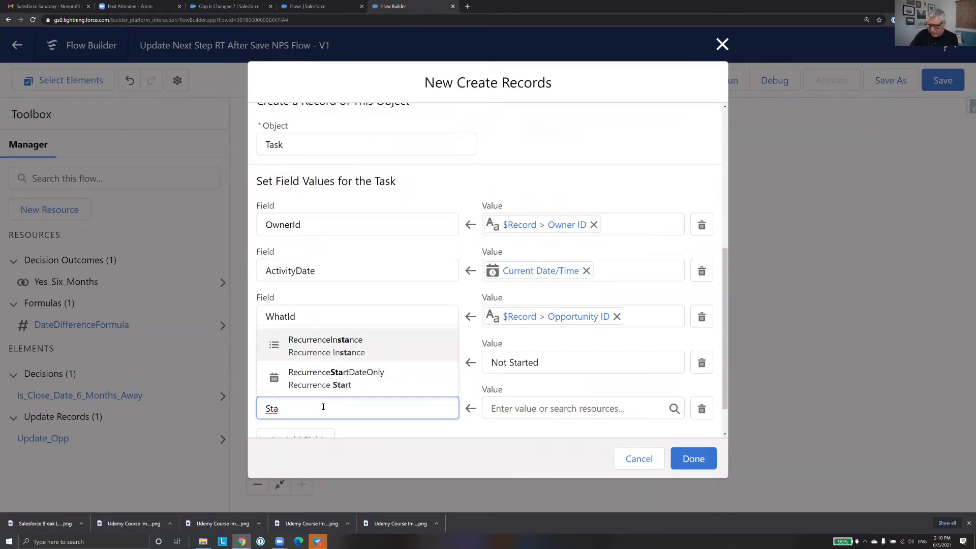
key(BackSpace)
key(BackSpace)
key(BackSpace)
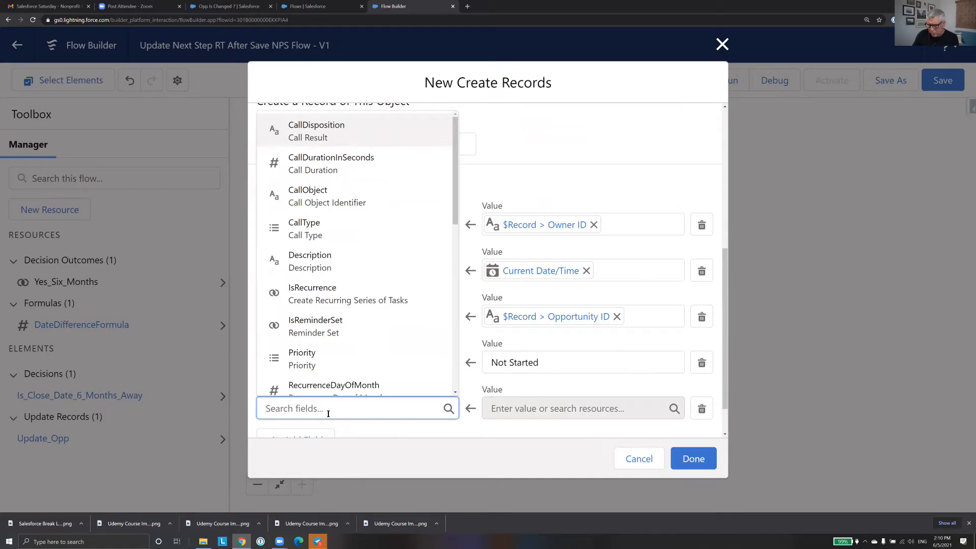
click(407, 433)
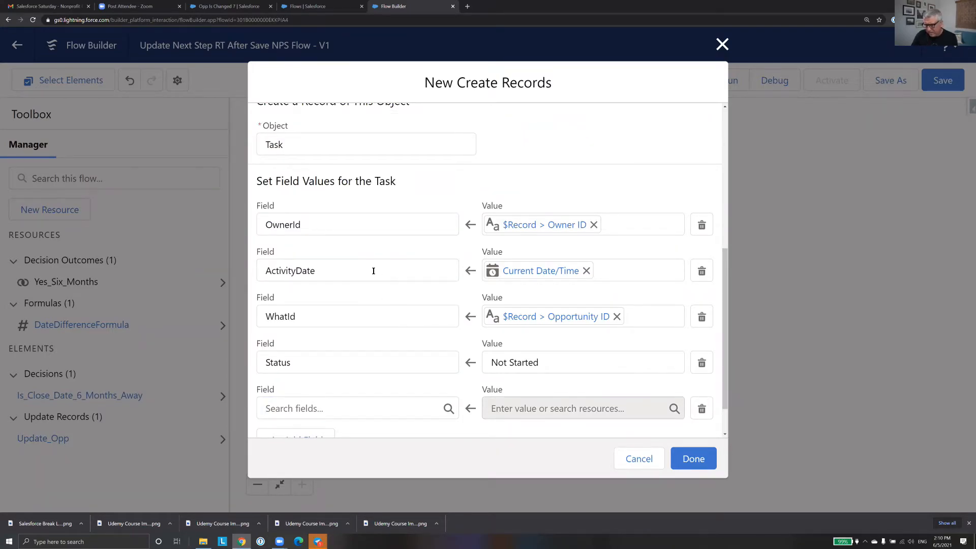
Assign the task's Description field the text "Check Close Date"
scroll(373, 270, down, 1)
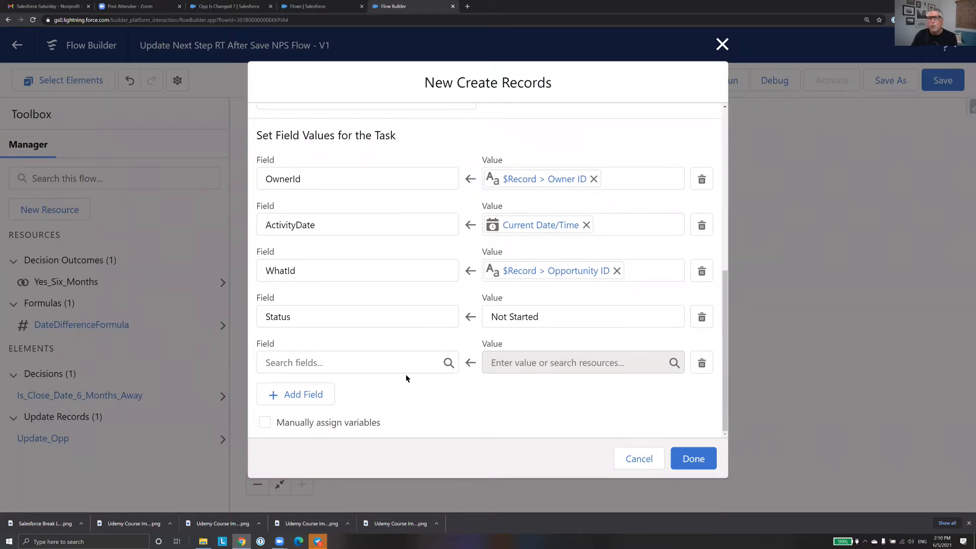
click(386, 363)
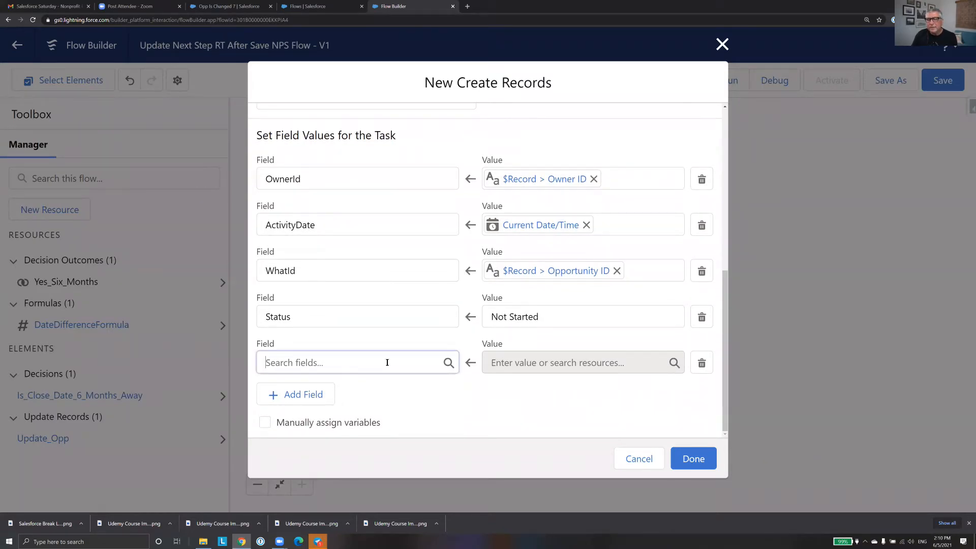
text(de)
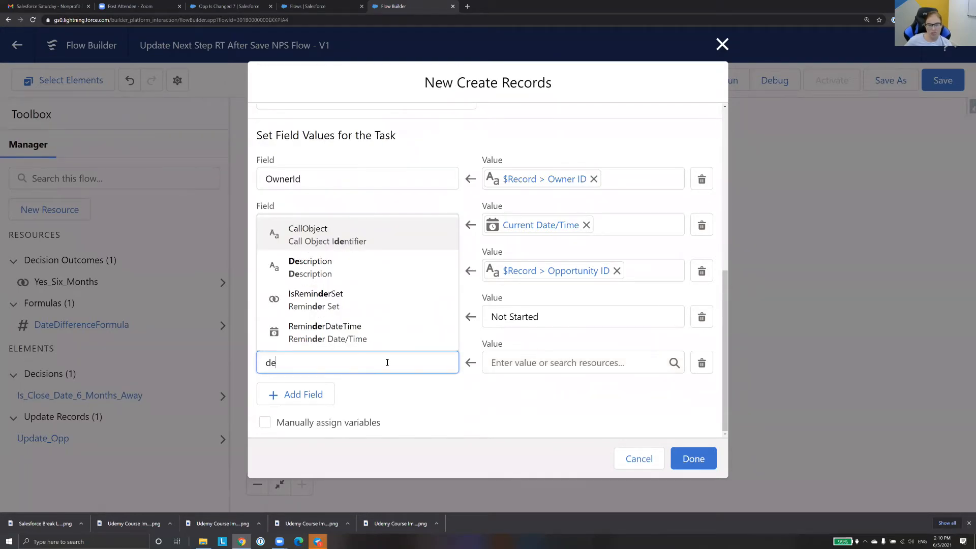
click(342, 259)
click(537, 361)
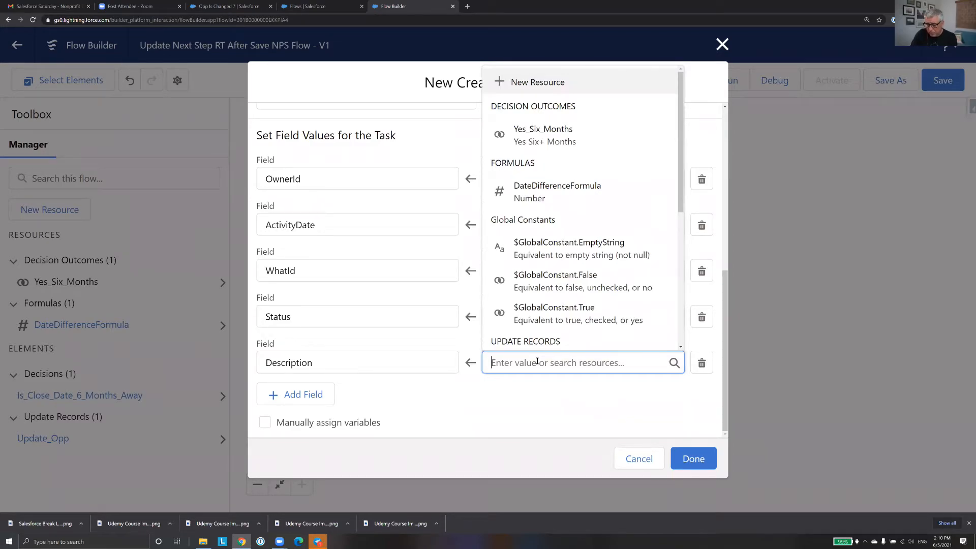
text(Check)
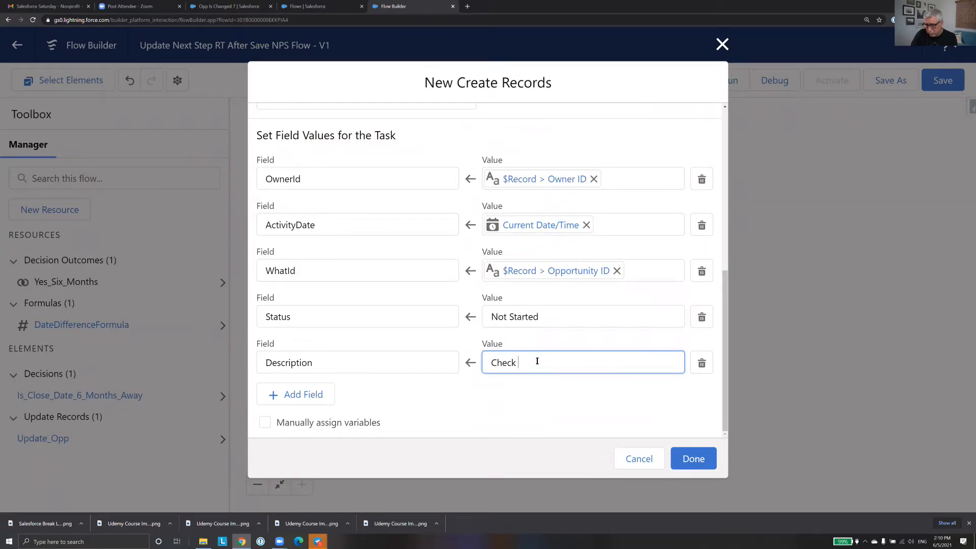
text( Close Date)
click(544, 411)
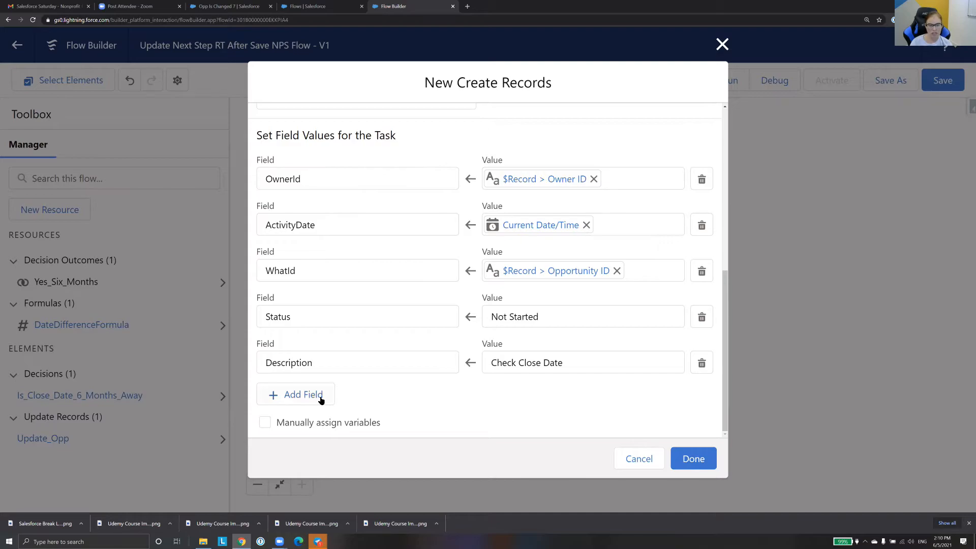
Add a Subject assignment with the copied description text "Check Close Date", and finish the Create Records element
click(495, 363)
key(ctrl+c)
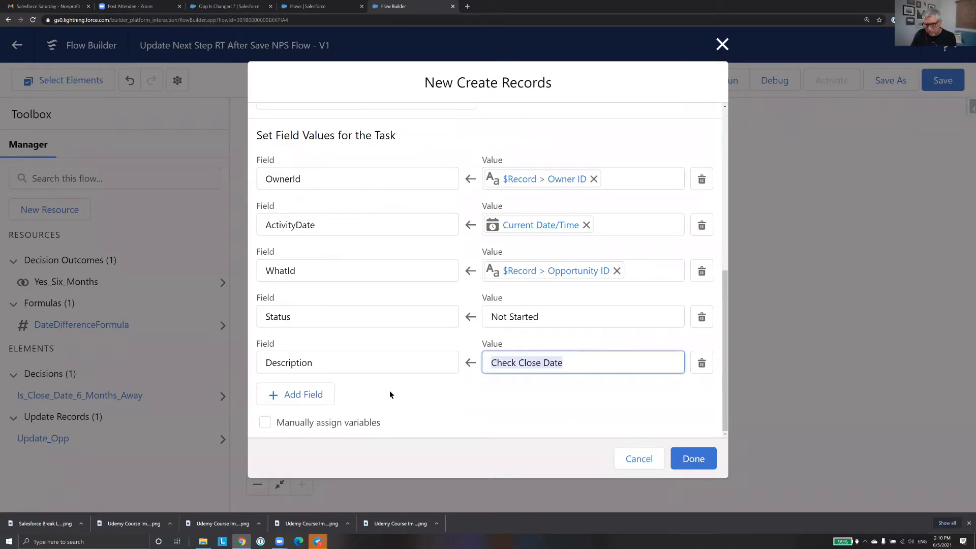
click(300, 395)
click(338, 408)
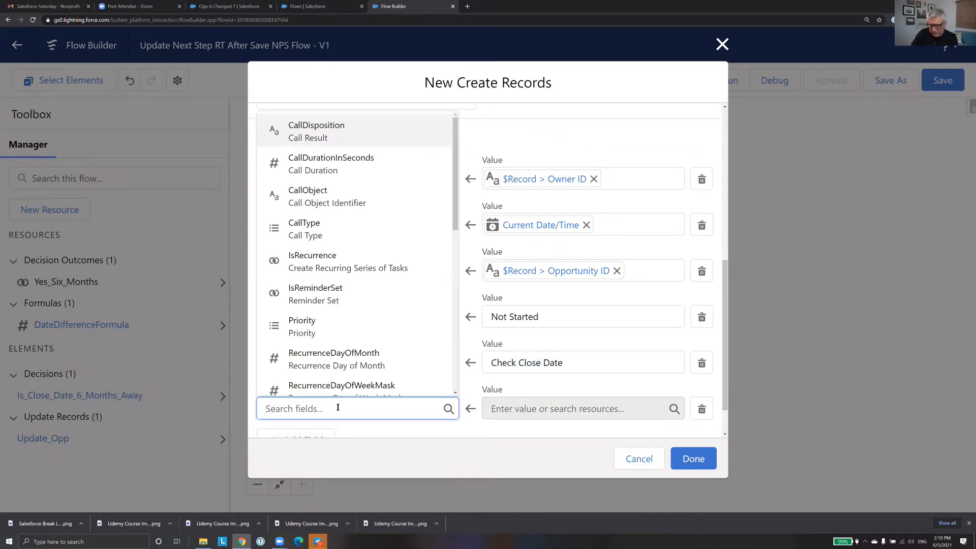
text(Sub)
click(373, 336)
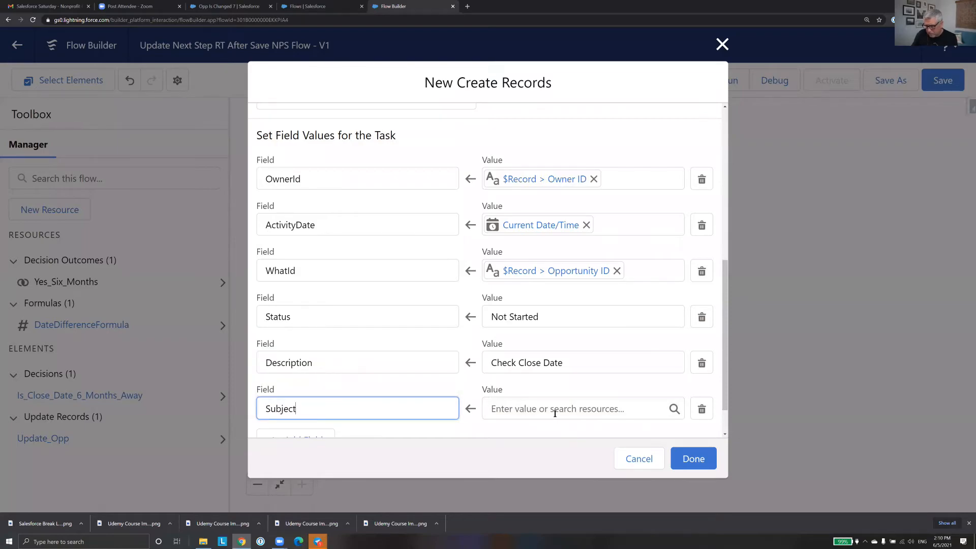
click(554, 411)
key(ctrl+v)
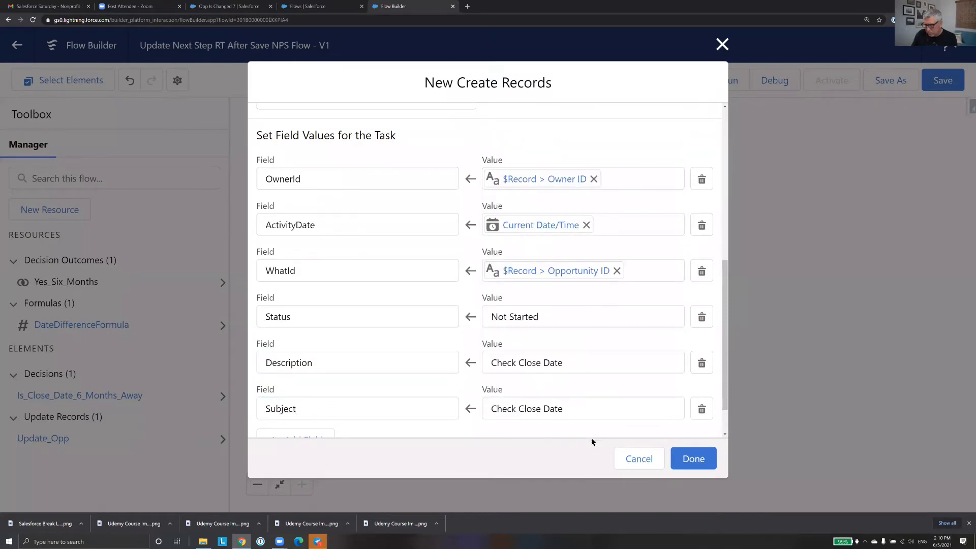
click(693, 458)
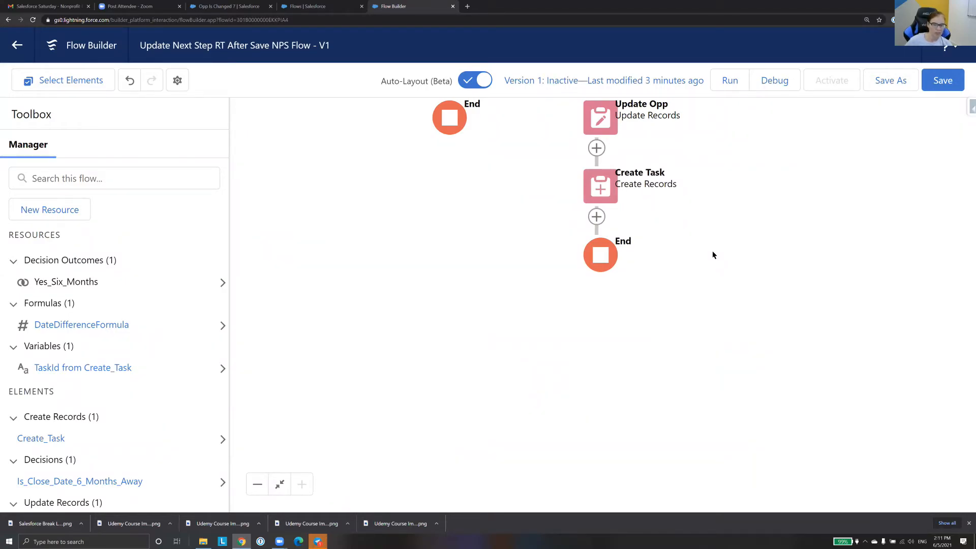
Reopen the Create Task element and review its field assignments
click(600, 189)
click(601, 340)
scroll(583, 287, down, 5)
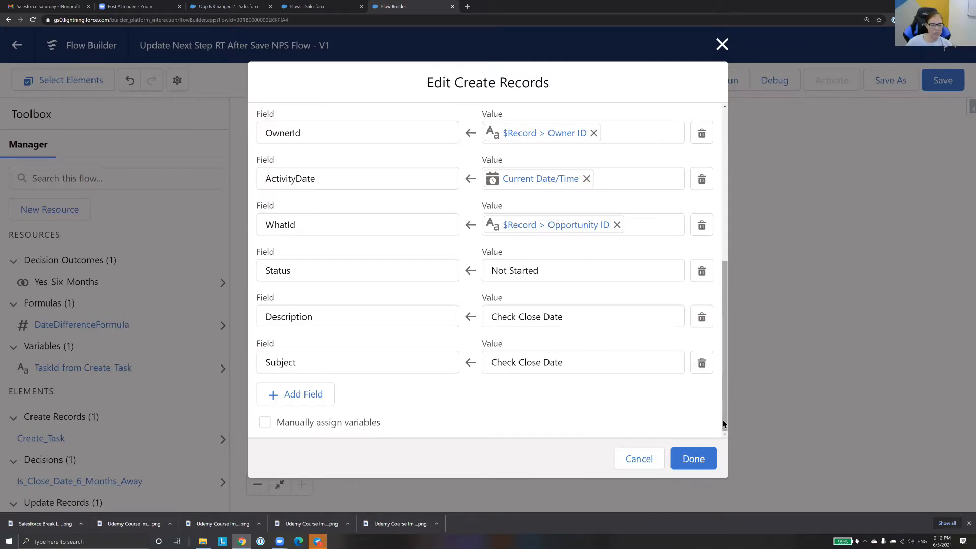
click(693, 458)
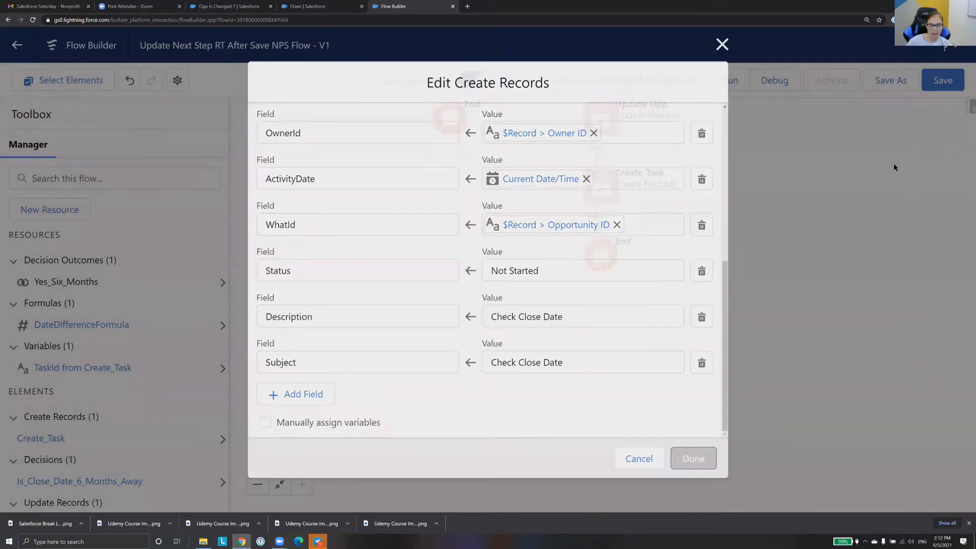
Save and activate the Update Next Step RT After Save NPS Flow
click(950, 83)
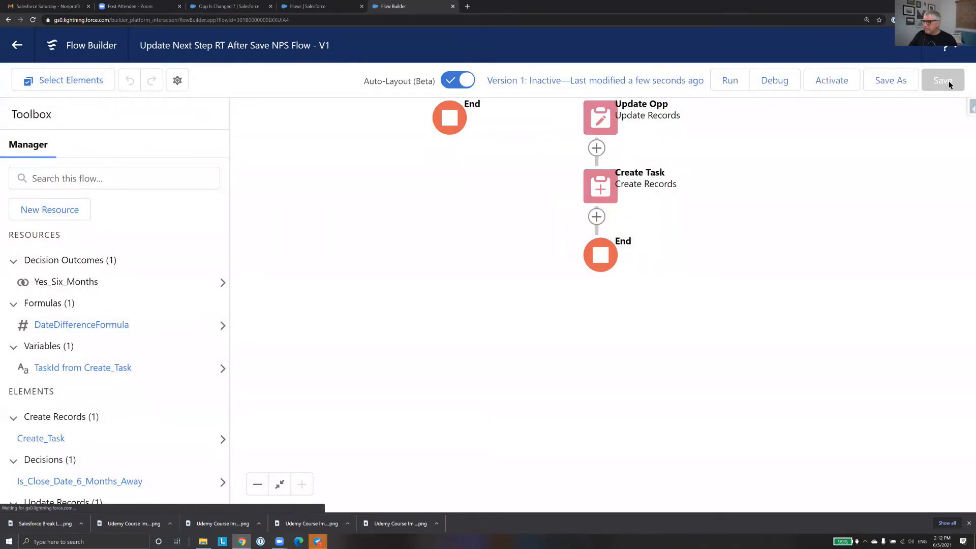
click(834, 80)
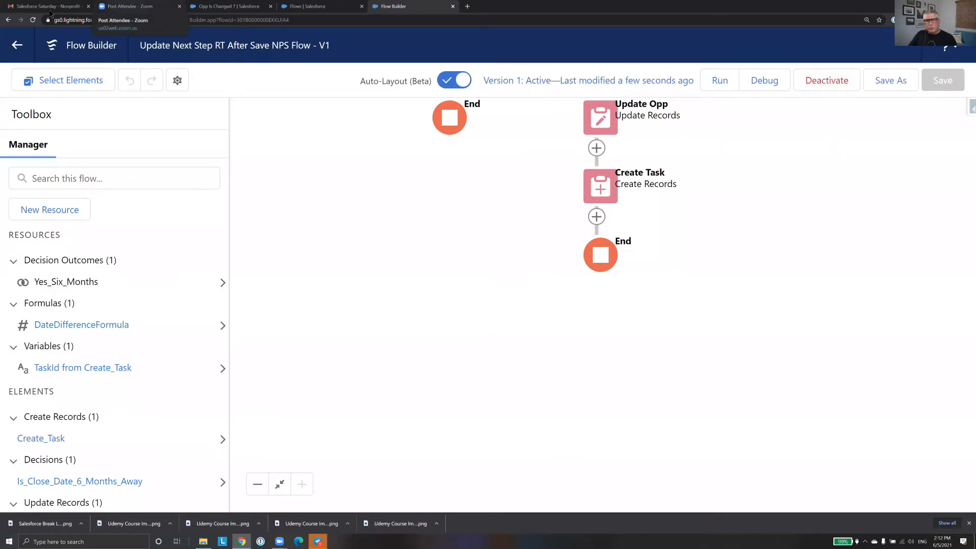
Set the Opp Is Changed 7 opportunity's close date to 7/17/2021, save, and review the updated record
click(234, 6)
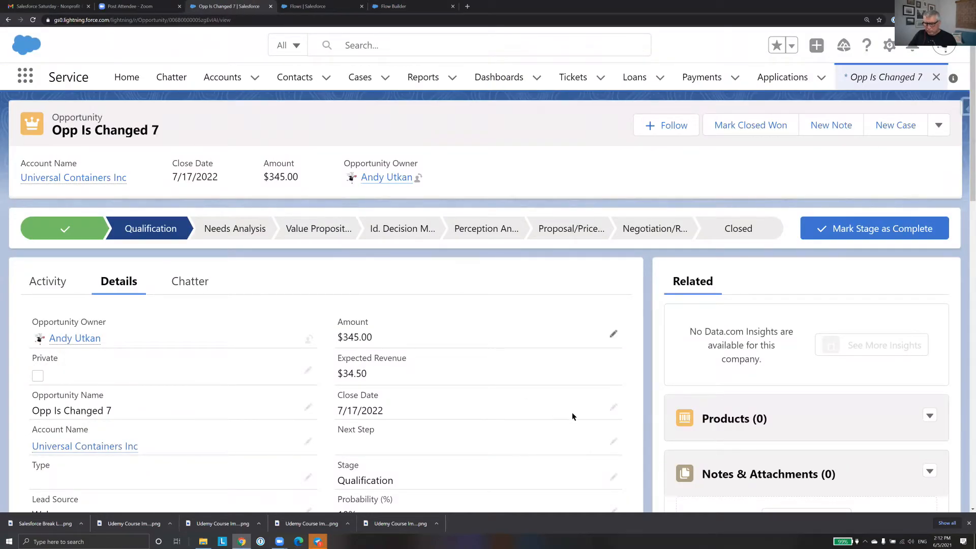
click(613, 409)
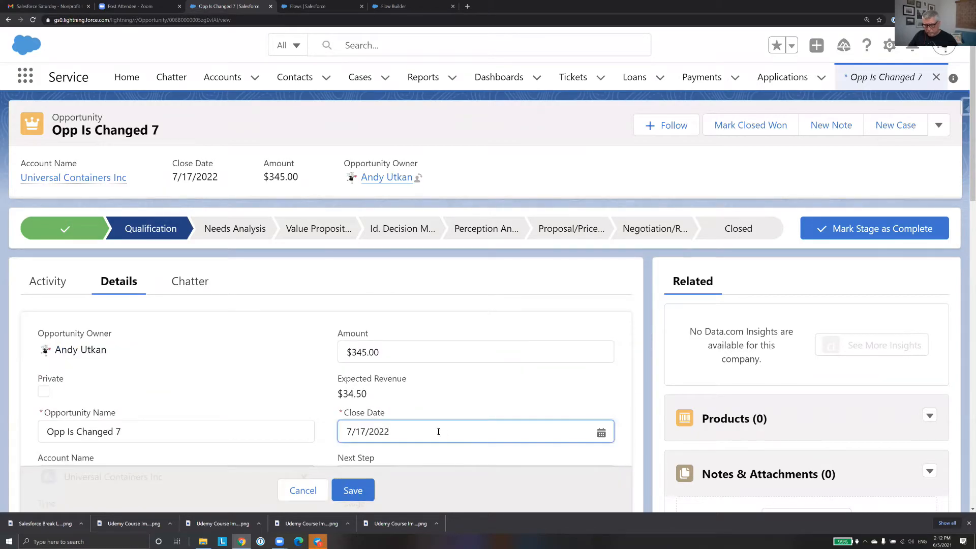
click(386, 431)
key(BackSpace)
text(1)
click(449, 386)
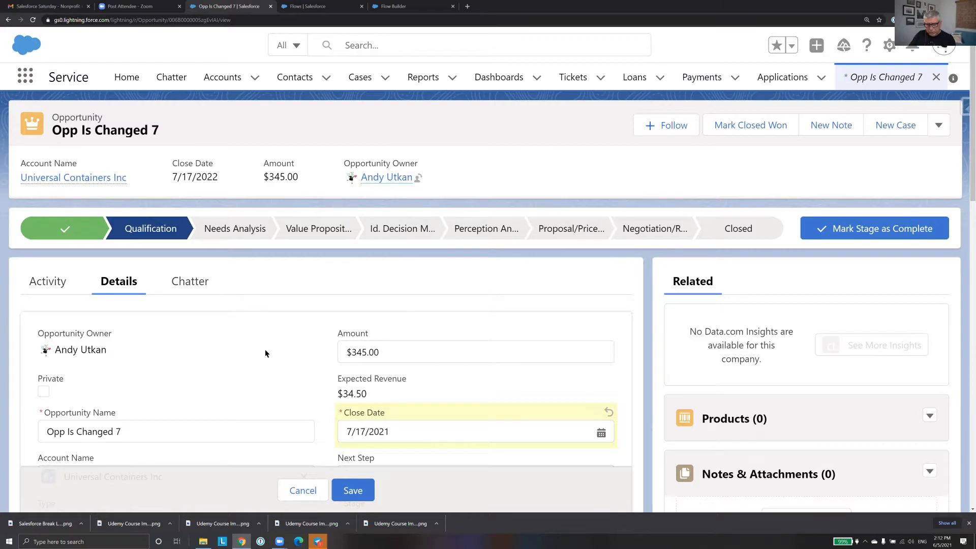
click(354, 490)
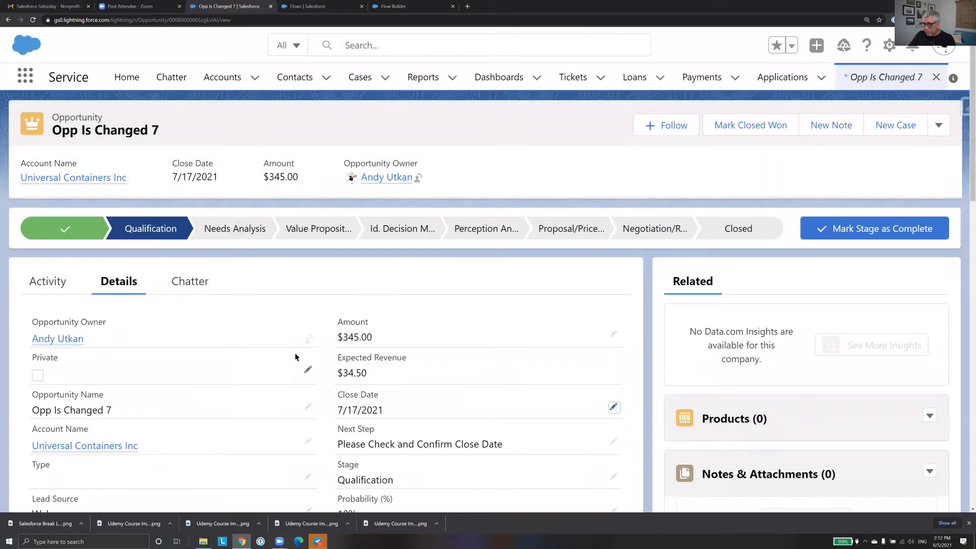
scroll(291, 349, down, 5)
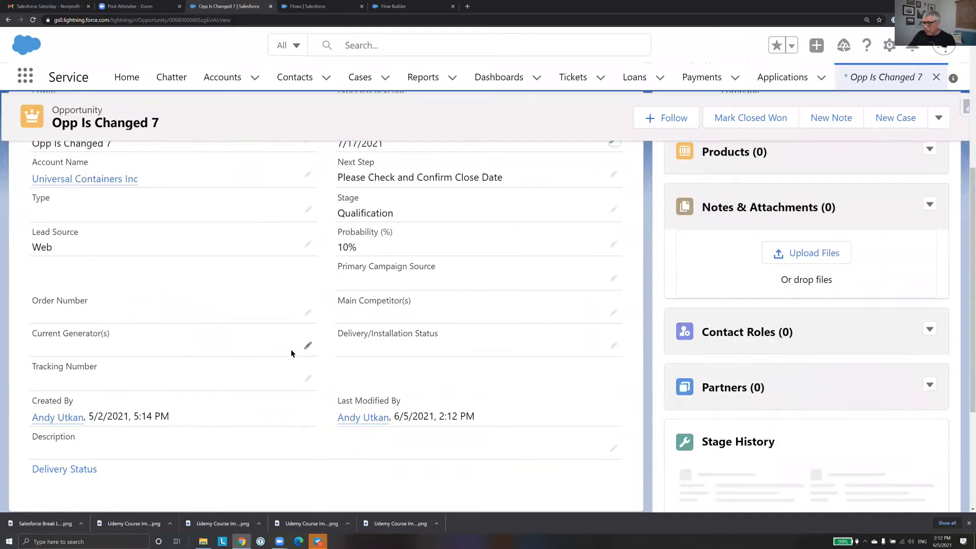
scroll(291, 349, down, 4)
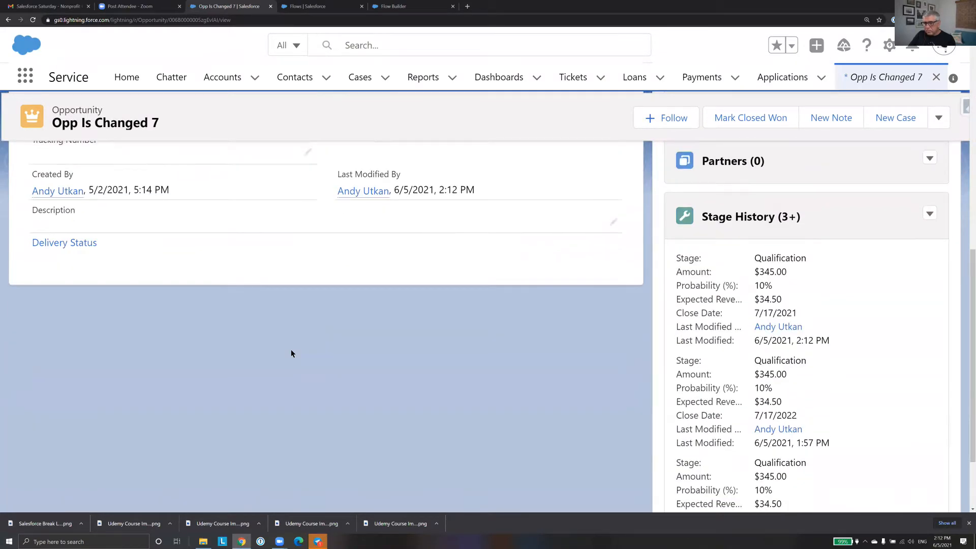
scroll(290, 350, up, 9)
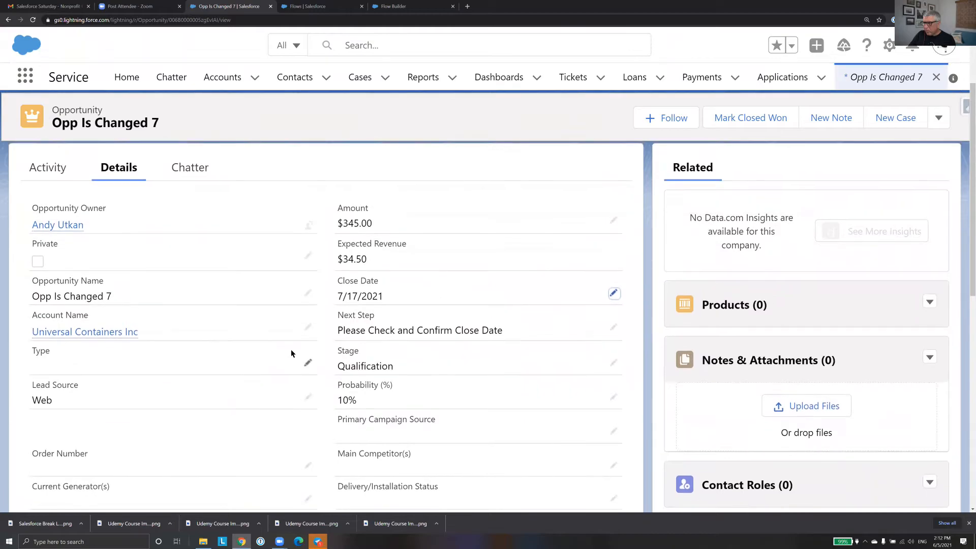
scroll(291, 349, up, 2)
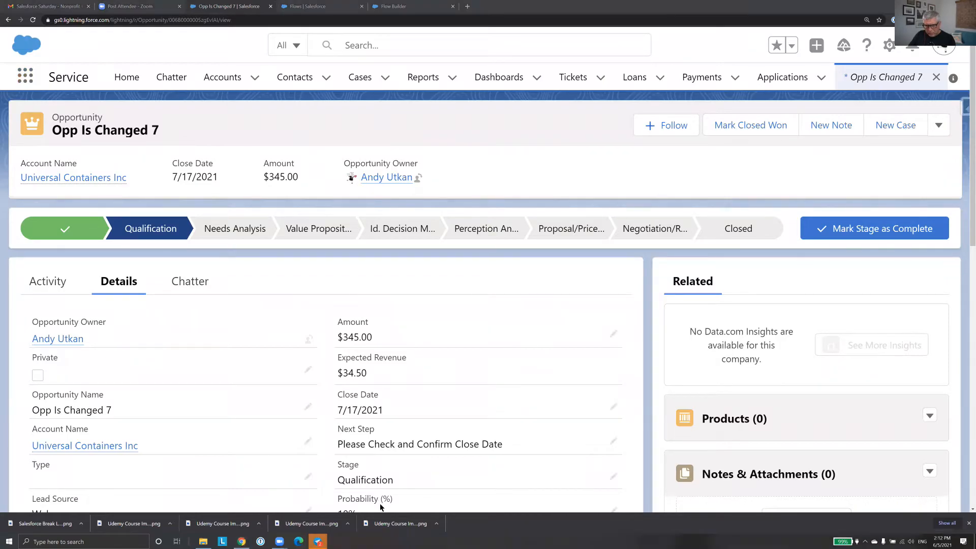
right_click(318, 541)
click(311, 526)
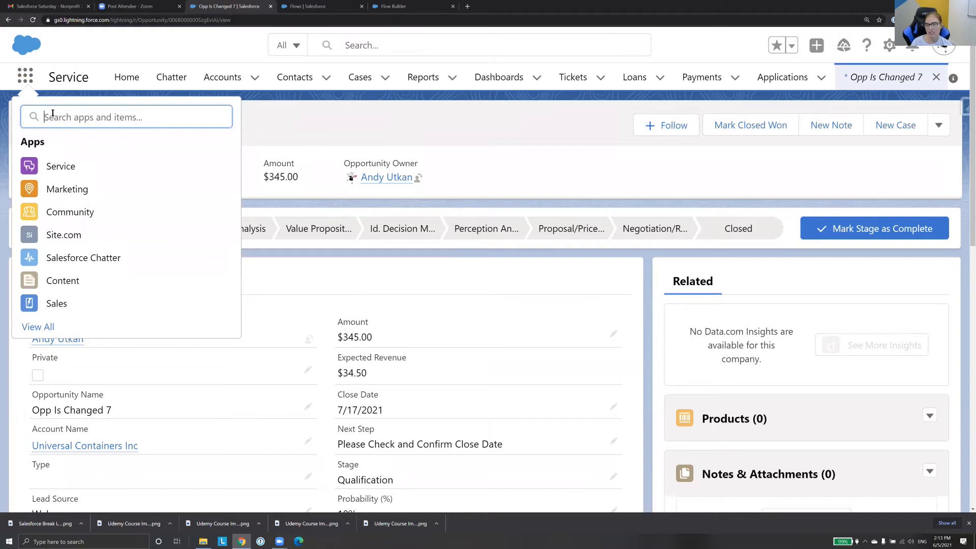
Open the Tasks list and examine the Check Close Date task related to Opp Is Changed 7
scroll(775, 270, down, 15)
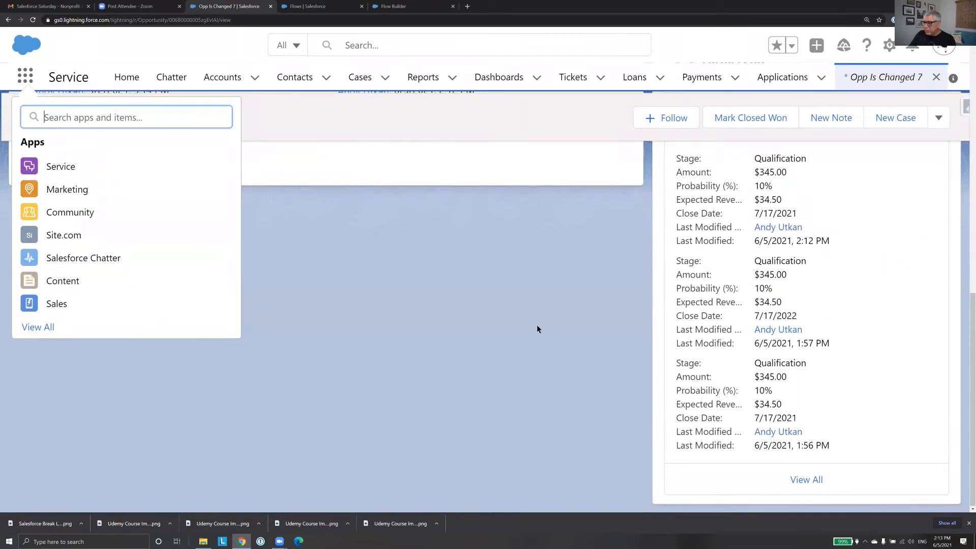
scroll(537, 325, up, 15)
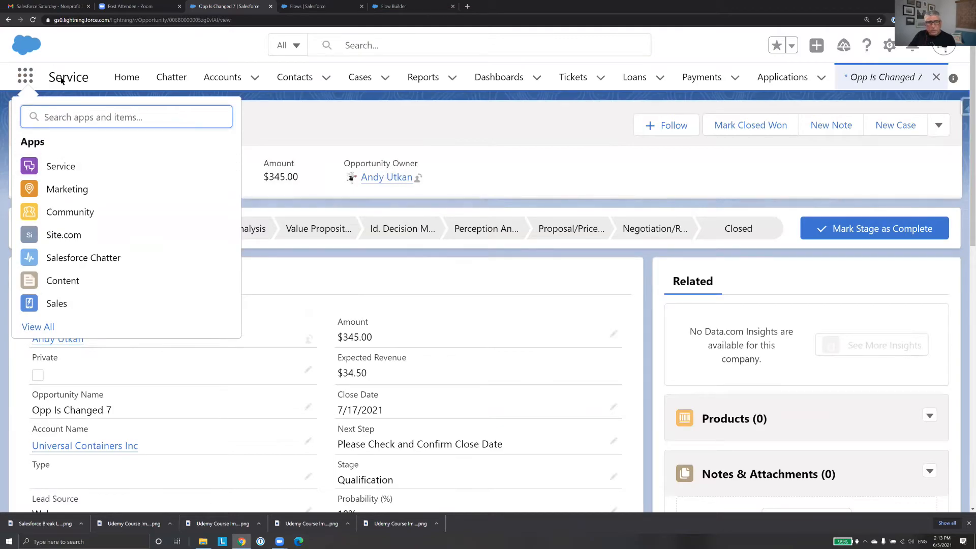
text(Tasks)
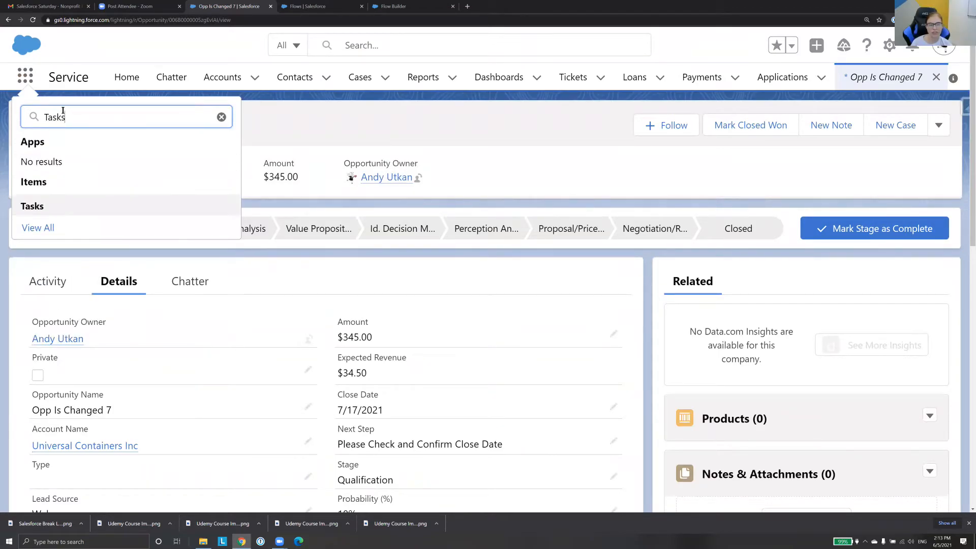
click(33, 206)
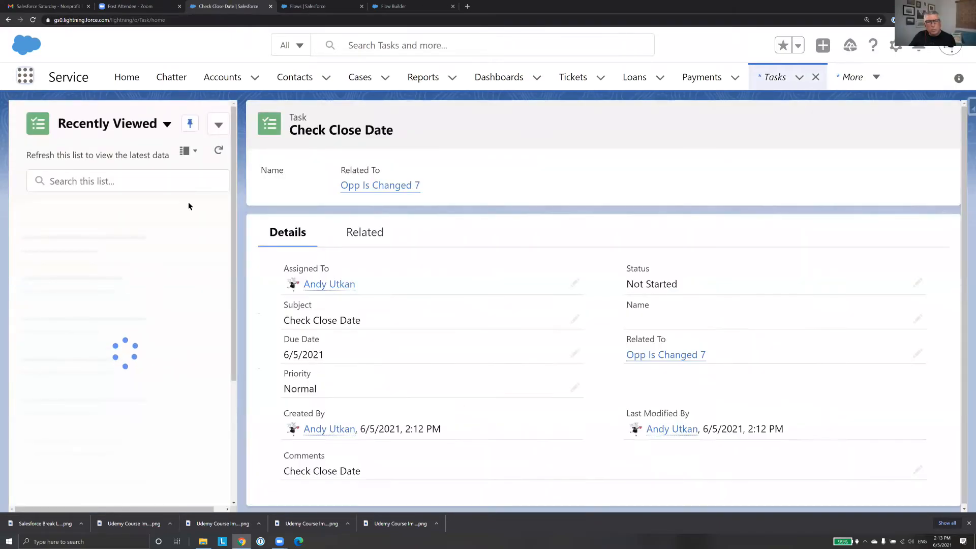
click(71, 249)
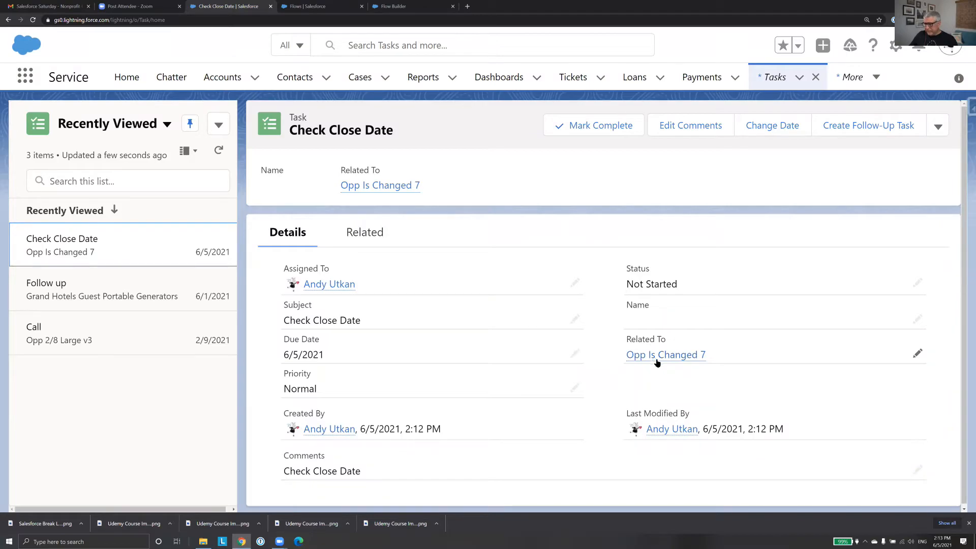
mouse_move(657, 362)
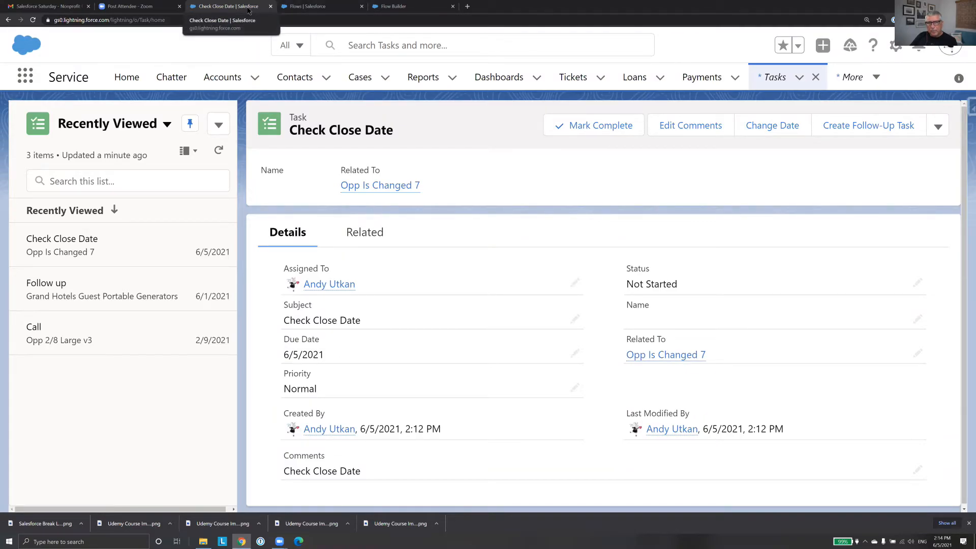
Return to the Update Next Step RT After Save NPS Flow and review its decision branches and elements
click(330, 6)
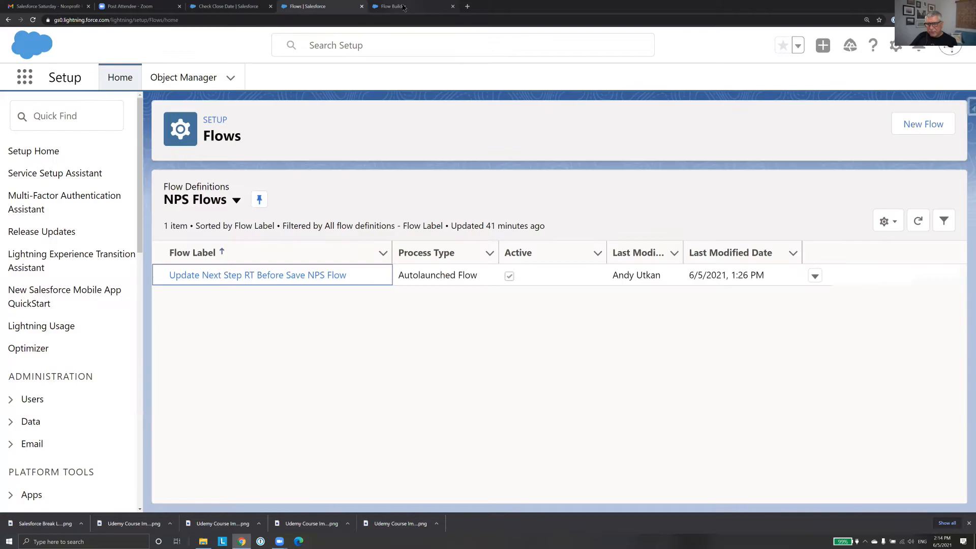
click(402, 6)
drag(806, 178, 812, 350)
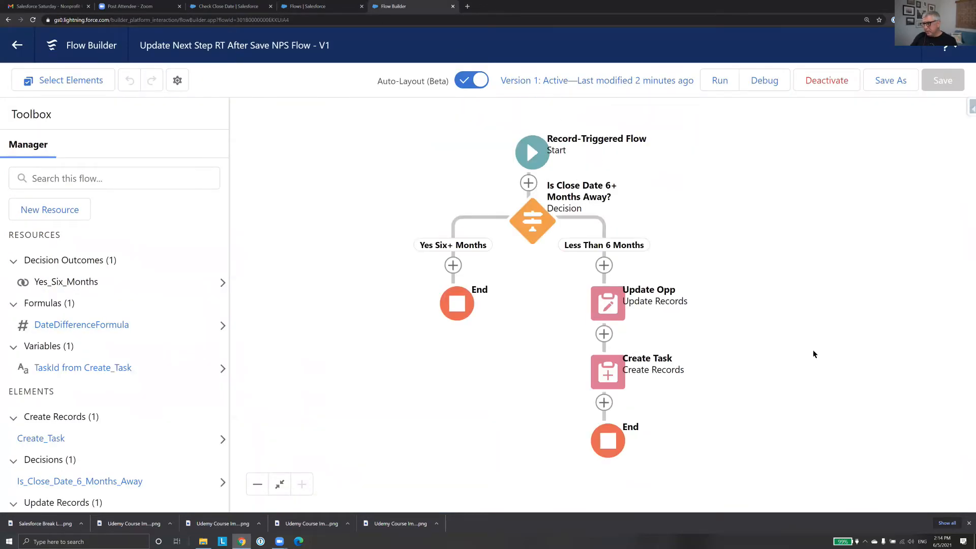
drag(768, 296, 732, 244)
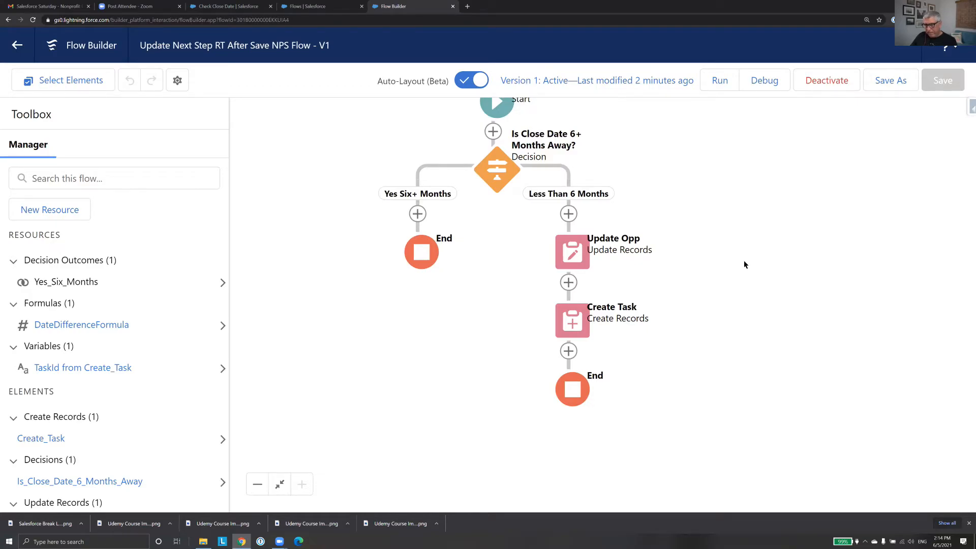
drag(743, 261, 777, 337)
click(539, 254)
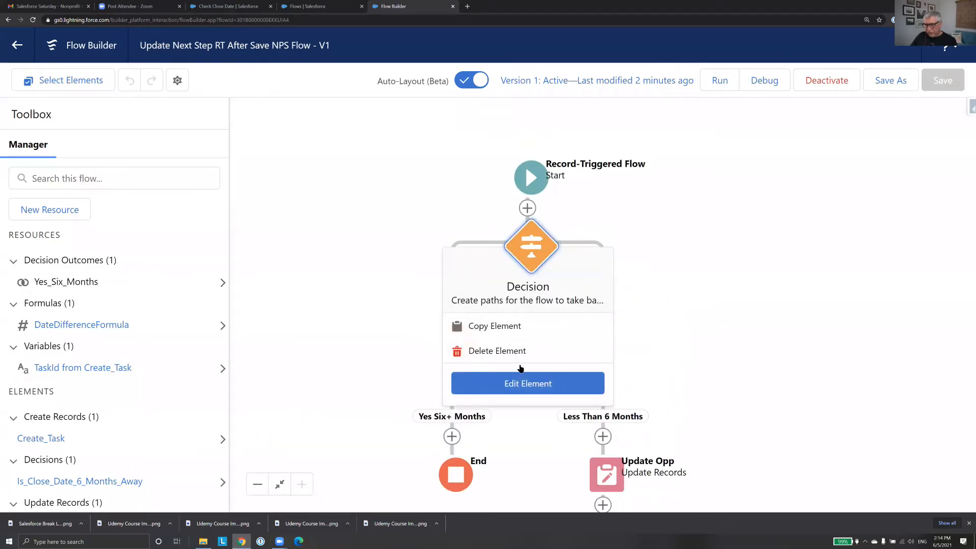
click(520, 382)
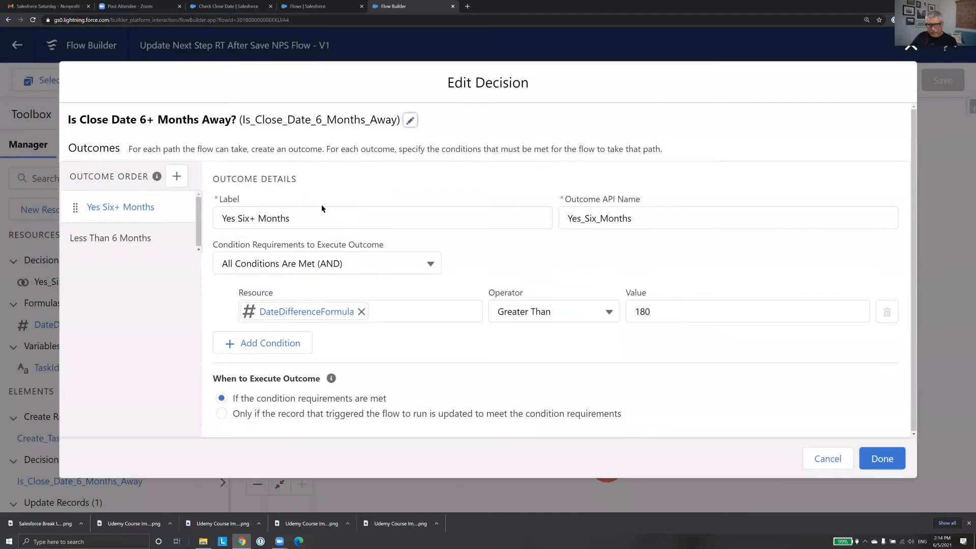
click(279, 351)
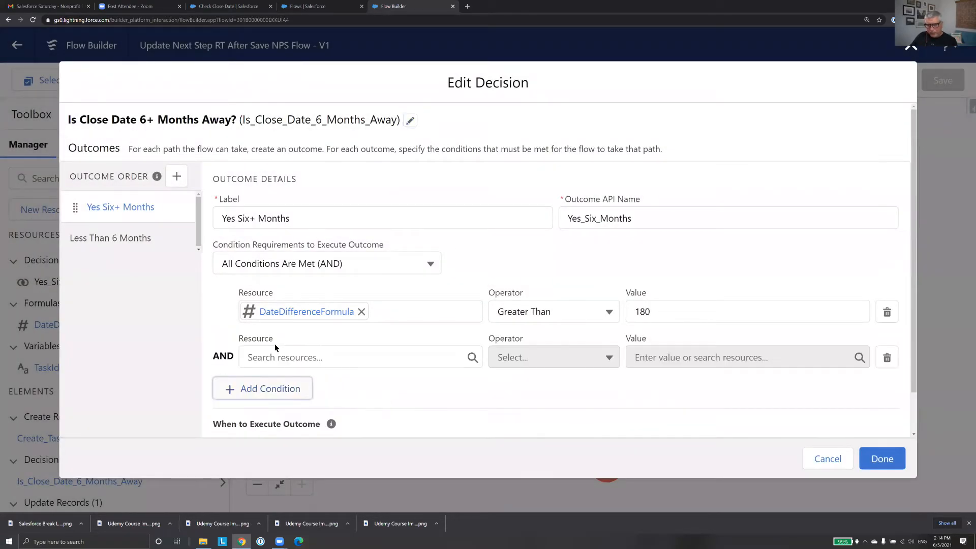
click(336, 358)
text(rec)
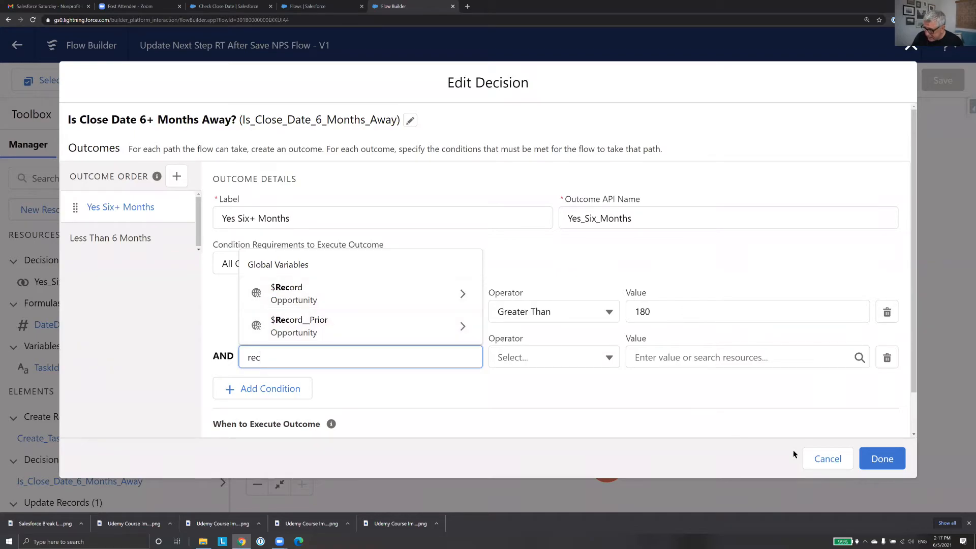
click(827, 459)
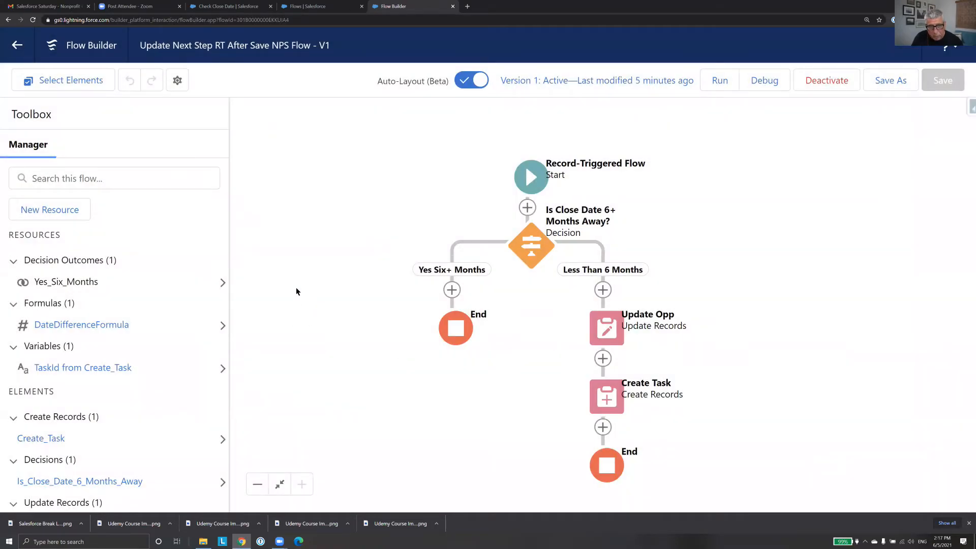
Start a new Formula resource in the flow and insert the triggering record's Amount field into its formula
click(29, 208)
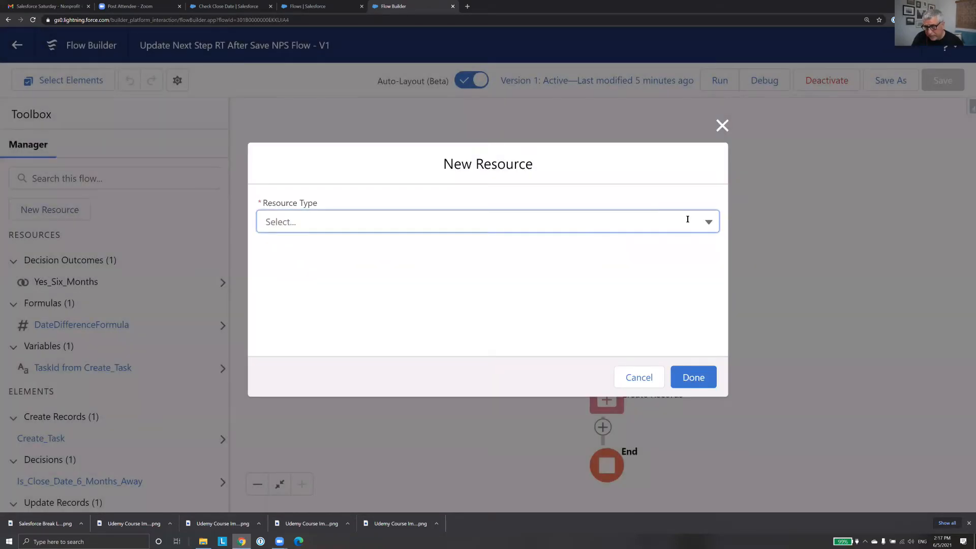
click(635, 222)
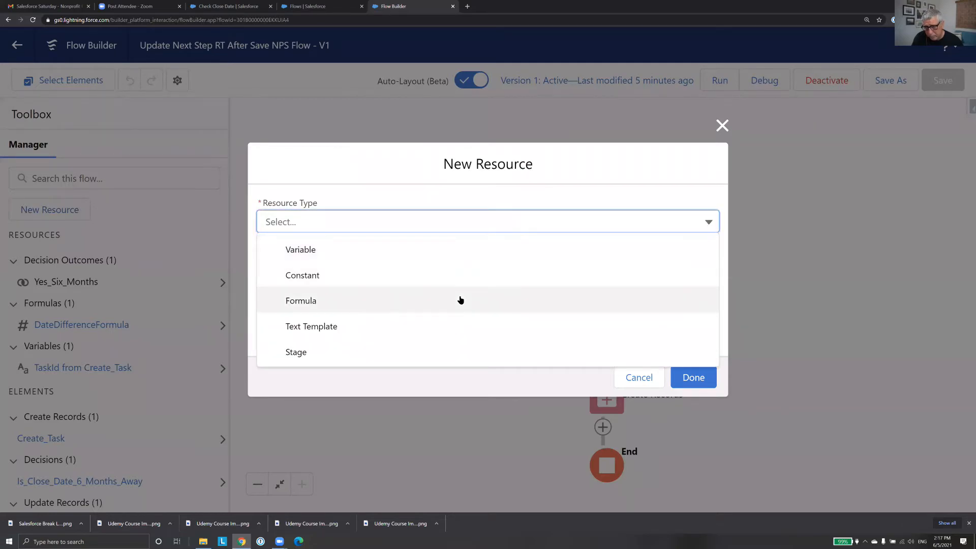
click(458, 298)
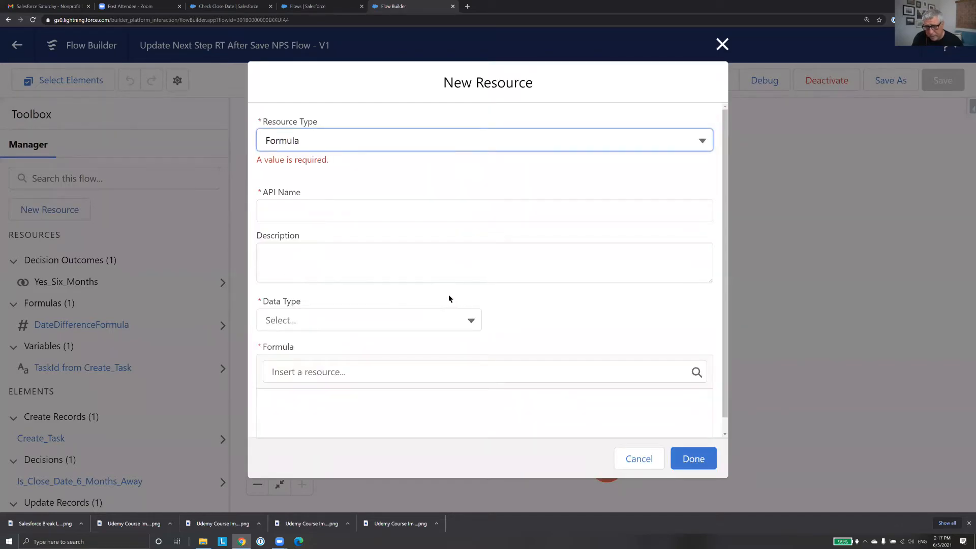
click(343, 398)
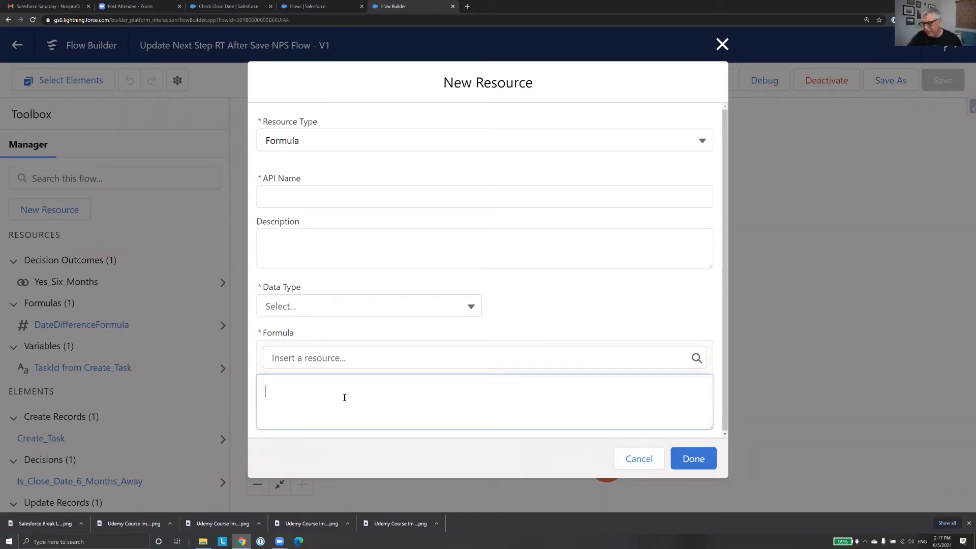
click(302, 355)
text(rec)
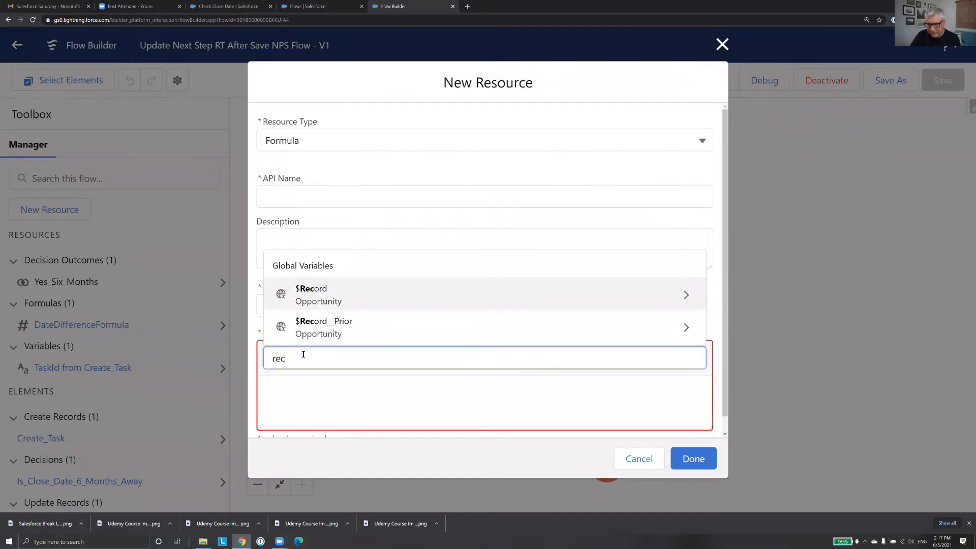
click(357, 305)
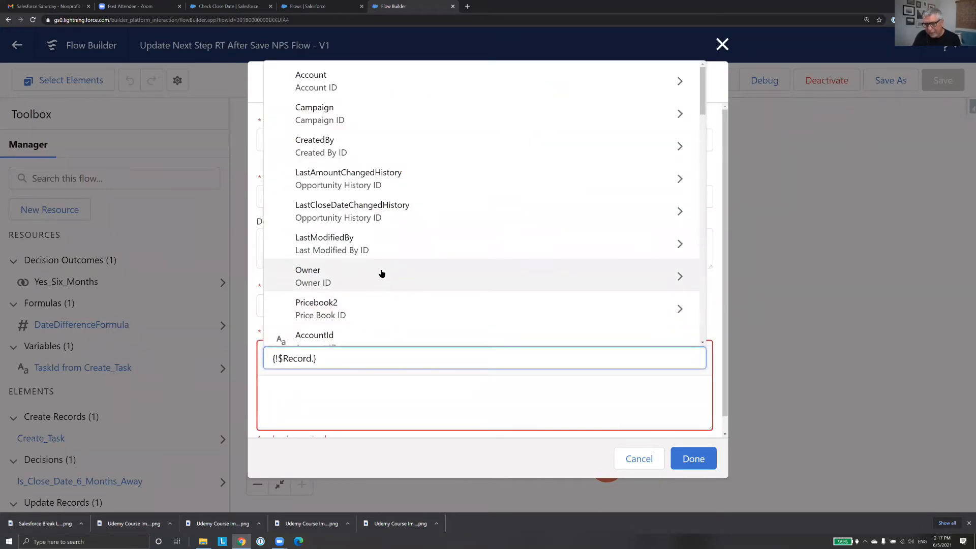
scroll(405, 287, down, 3)
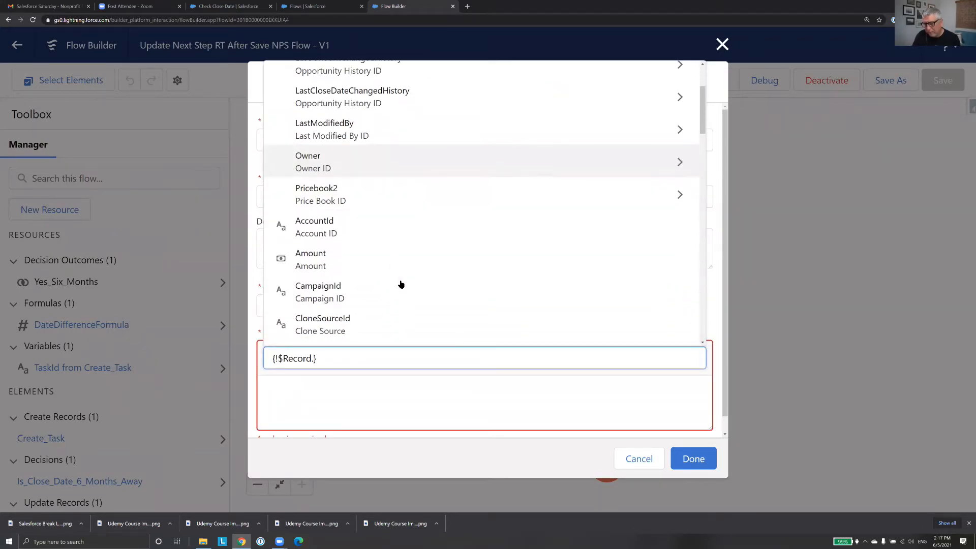
click(379, 259)
Try the formula ISCHANGED({!$Record.Amount}) with ISNEW() after it, and discard the new formula resource
click(264, 396)
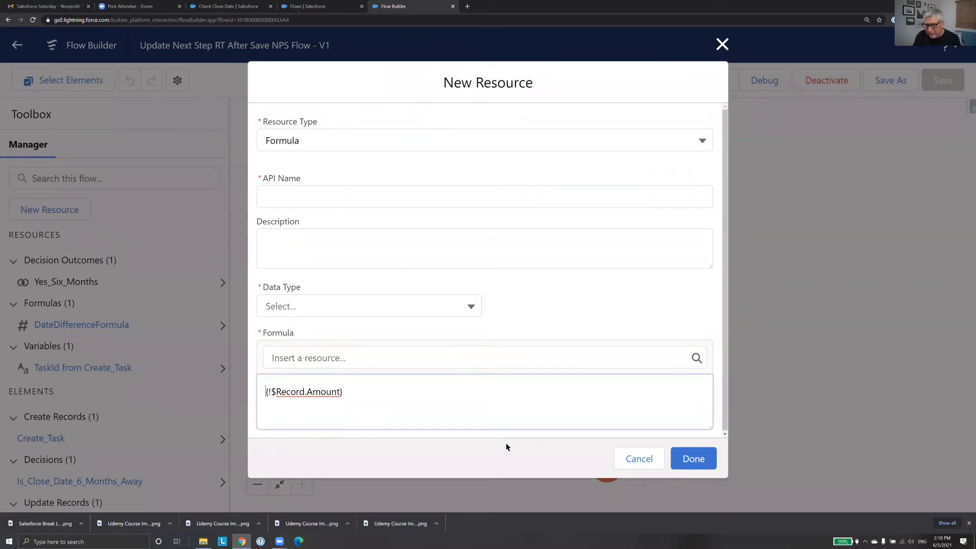
text(ISCHAN)
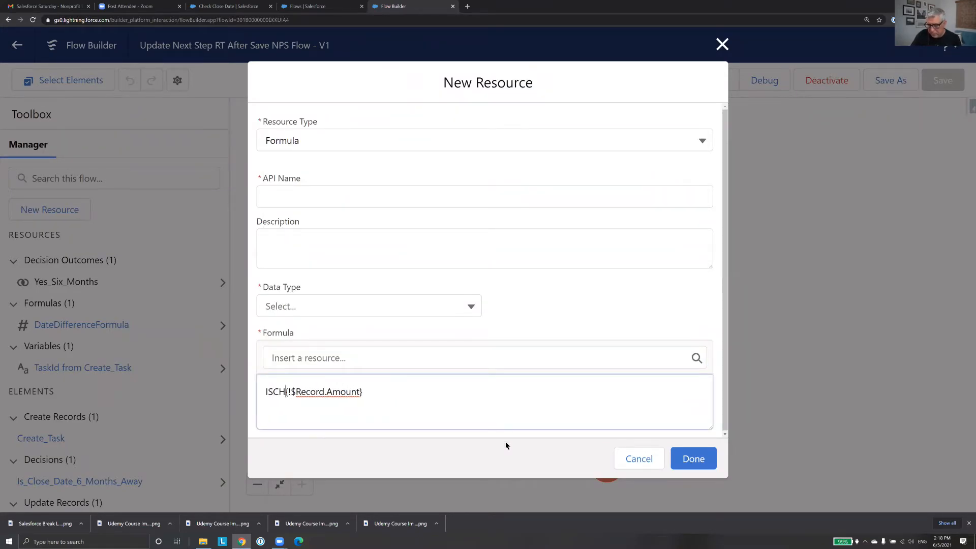
text(GED({!$Record.Amount})
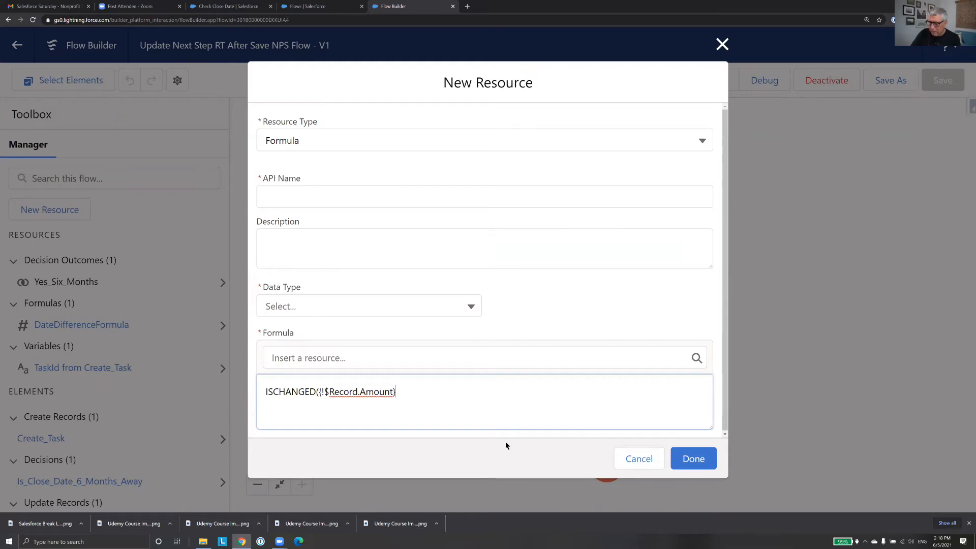
text())
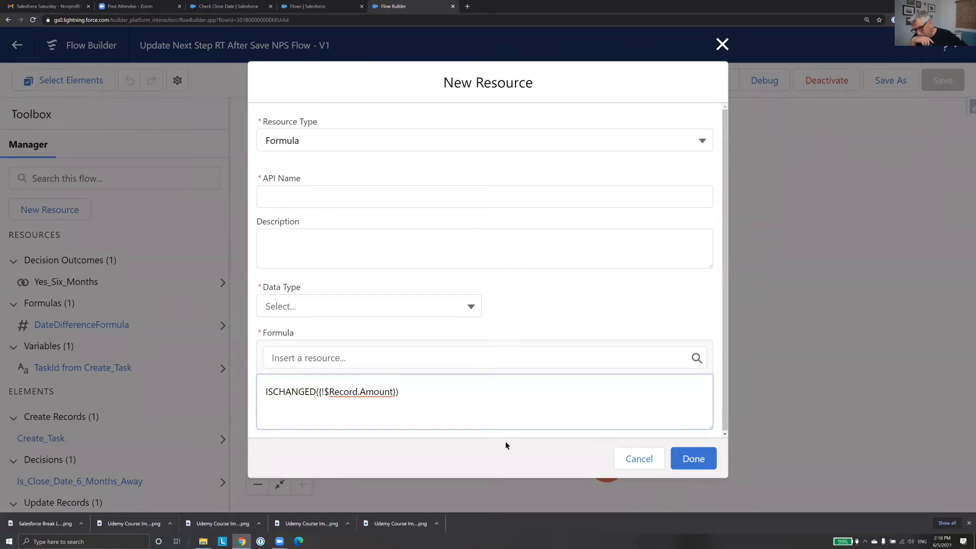
text( I)
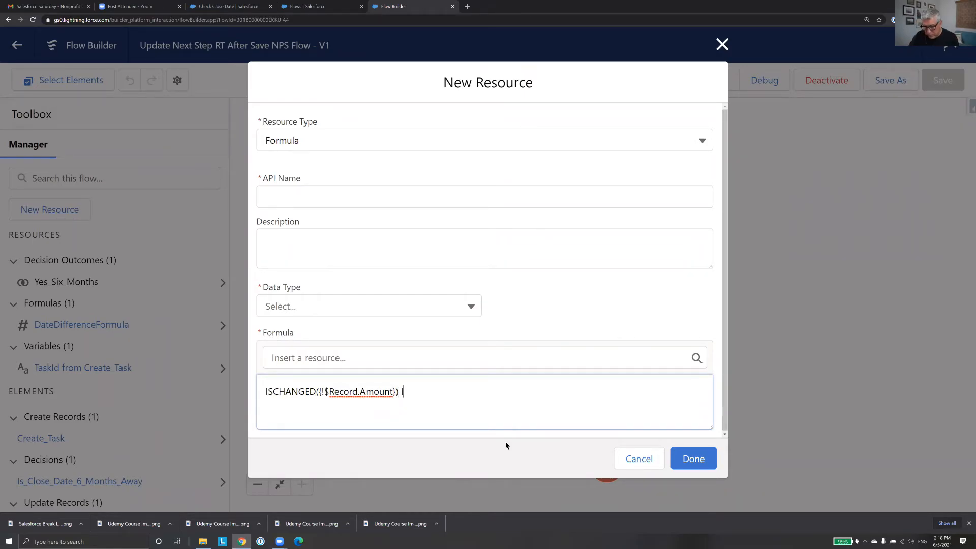
text(SNEW())
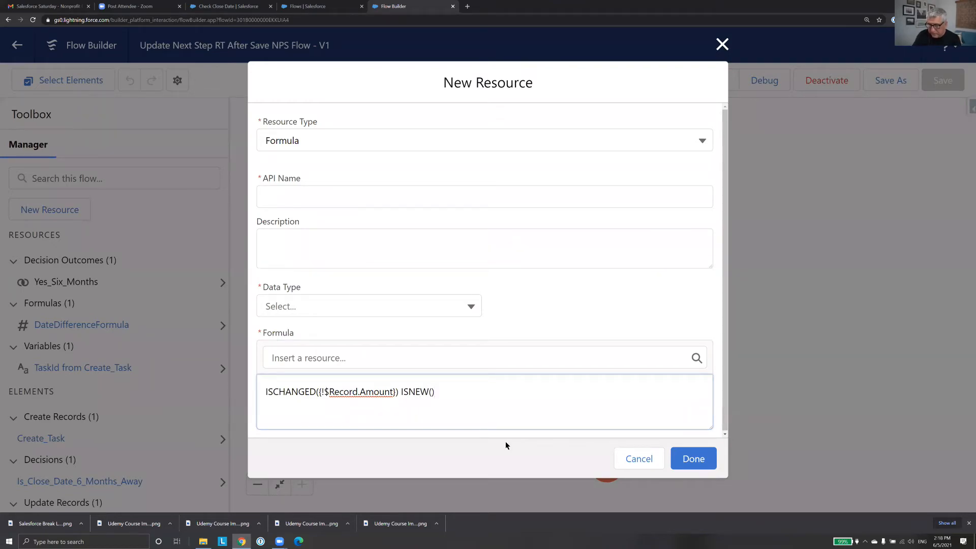
click(401, 397)
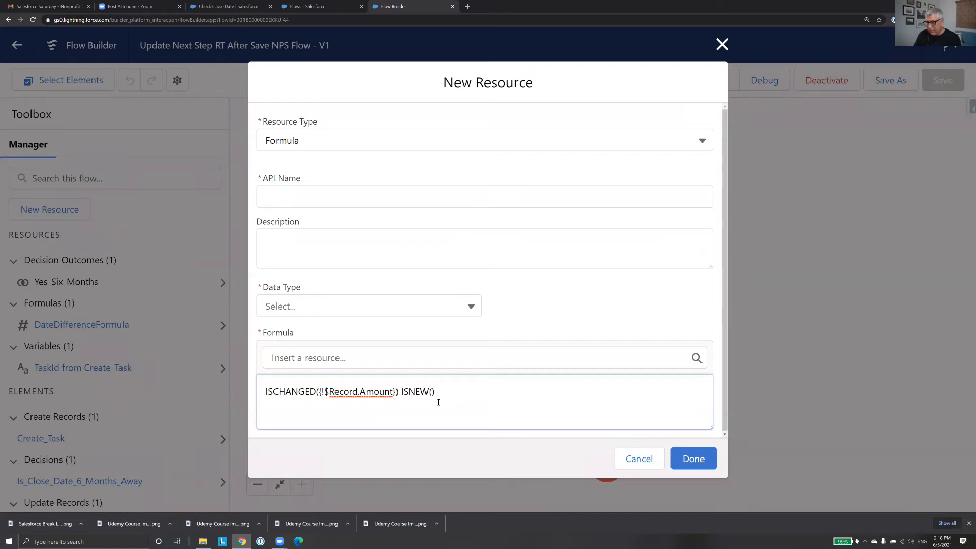
click(647, 459)
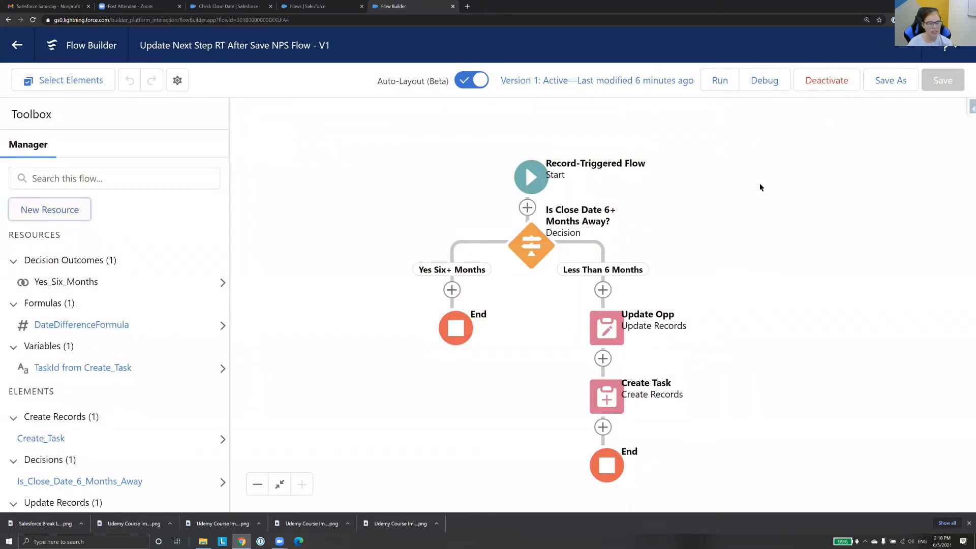
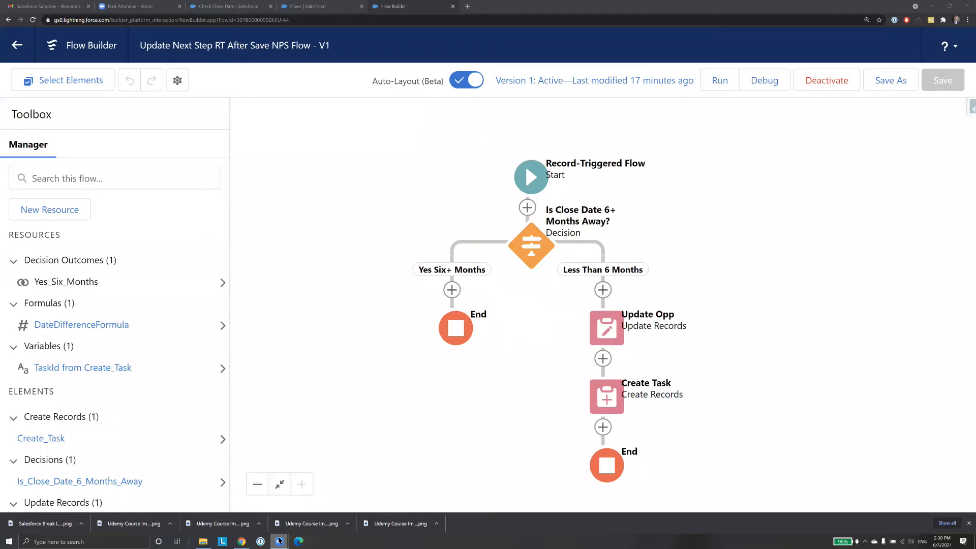
mouse_move(280, 541)
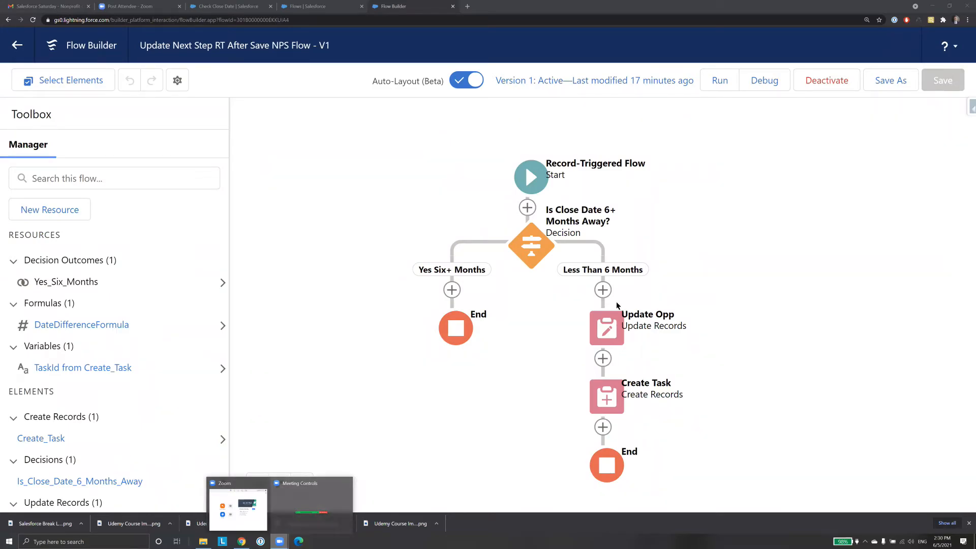
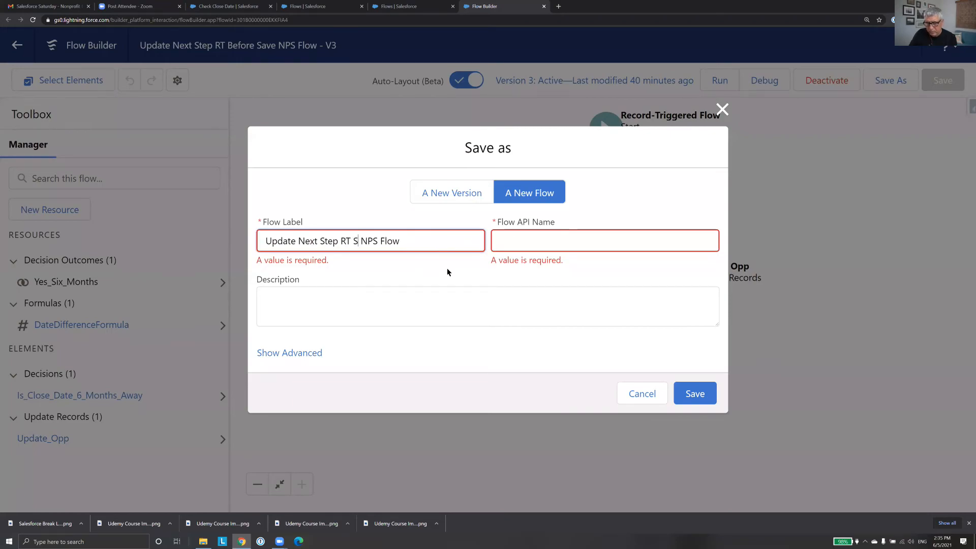
Save the flow as a new Screen Flow labelled Update Next Step RT Screen NPS Flow, and review the reported errors
click(582, 244)
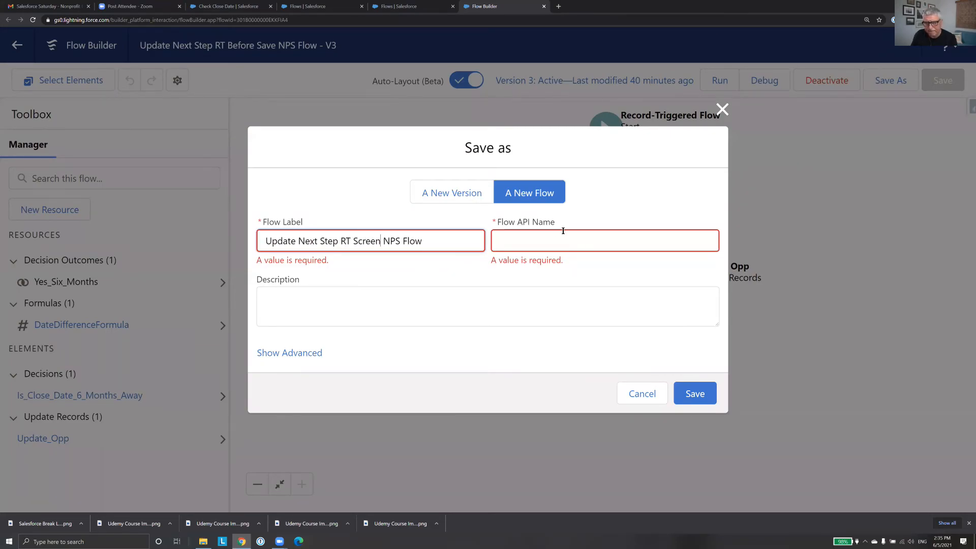
click(314, 347)
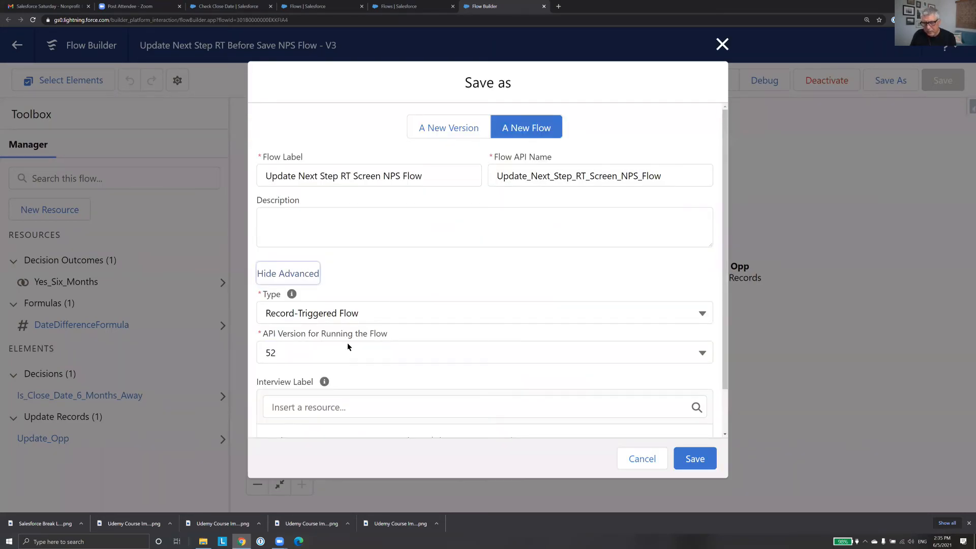
click(356, 316)
click(356, 342)
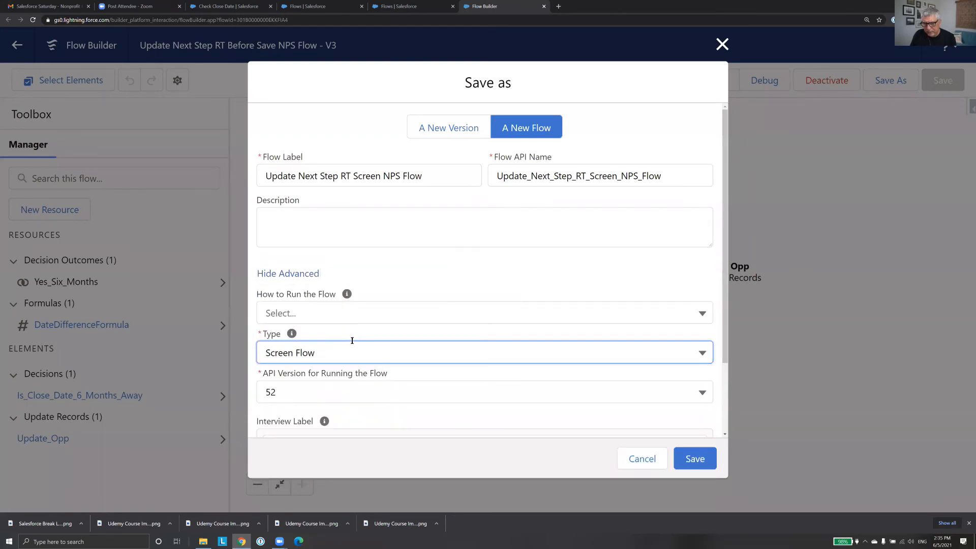
scroll(568, 381, down, 2)
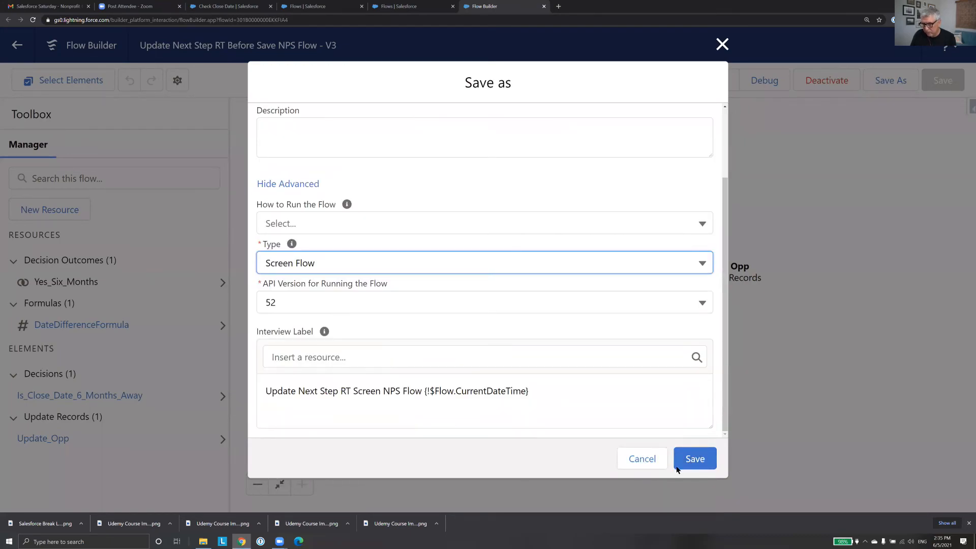
click(695, 458)
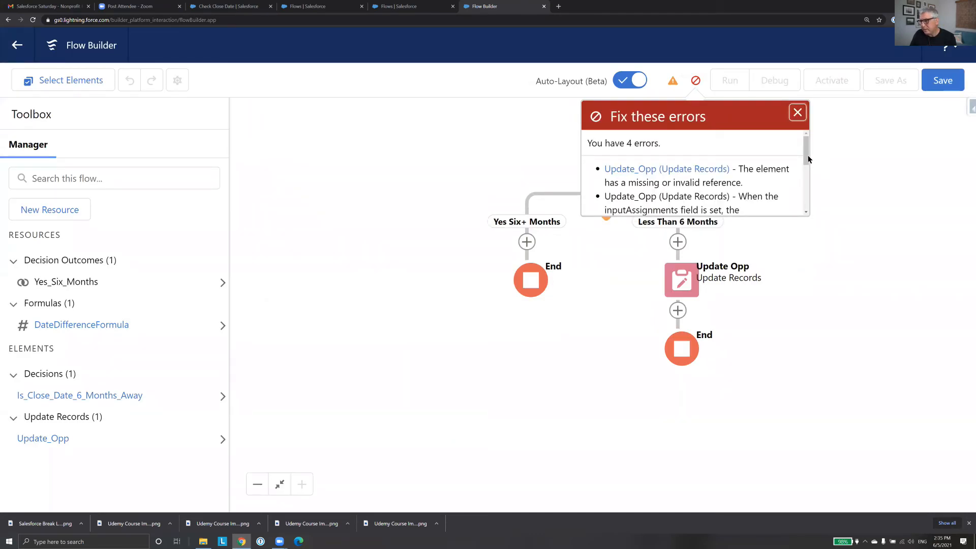
mouse_move(807, 155)
mouse_down()
mouse_move(809, 191)
mouse_move(808, 146)
mouse_up()
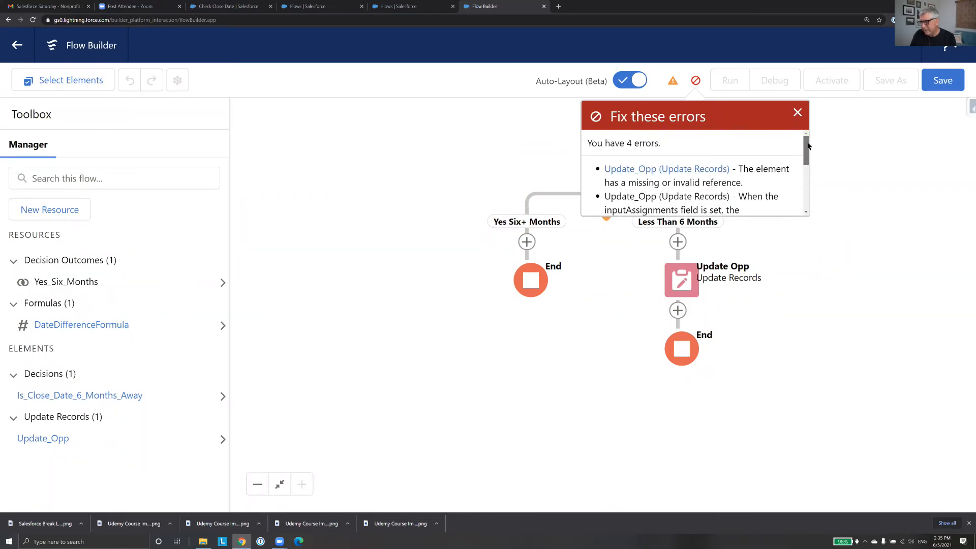
click(796, 113)
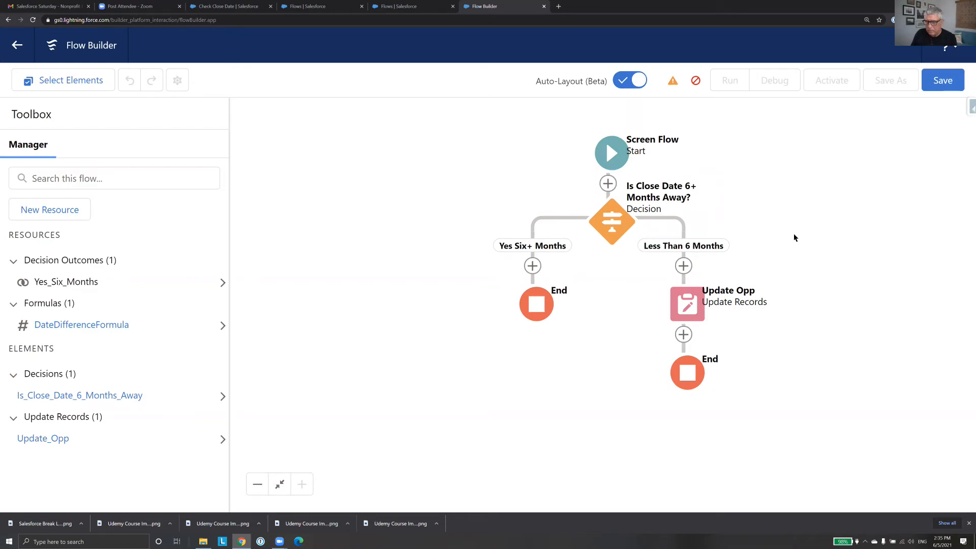
Add a Get Records element labelled Get Opp between the Start element and the close date decision
click(607, 183)
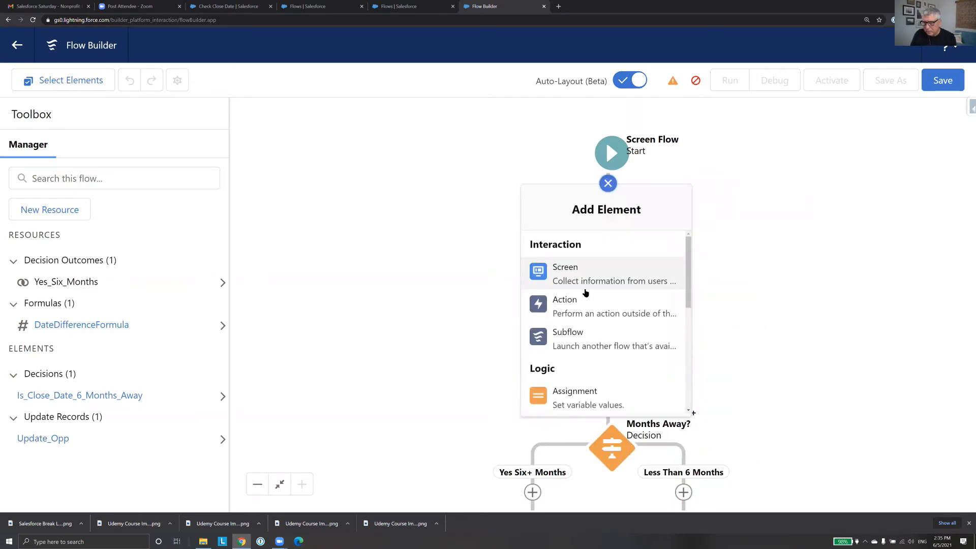
scroll(689, 289, down, 5)
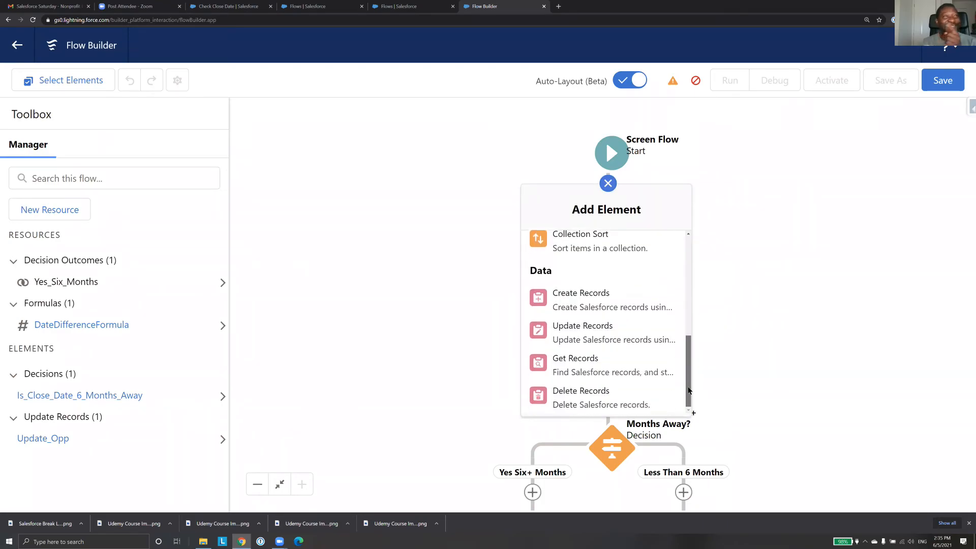
click(626, 373)
click(400, 224)
text(Get Reco)
key(BackSpace)
key(BackSpace)
key(BackSpace)
key(BackSpace)
text(Opp)
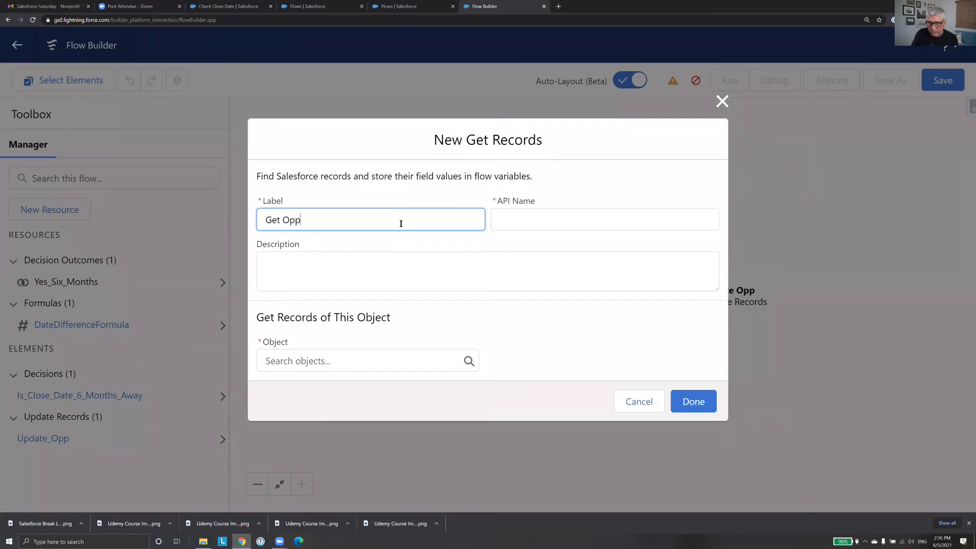
click(530, 220)
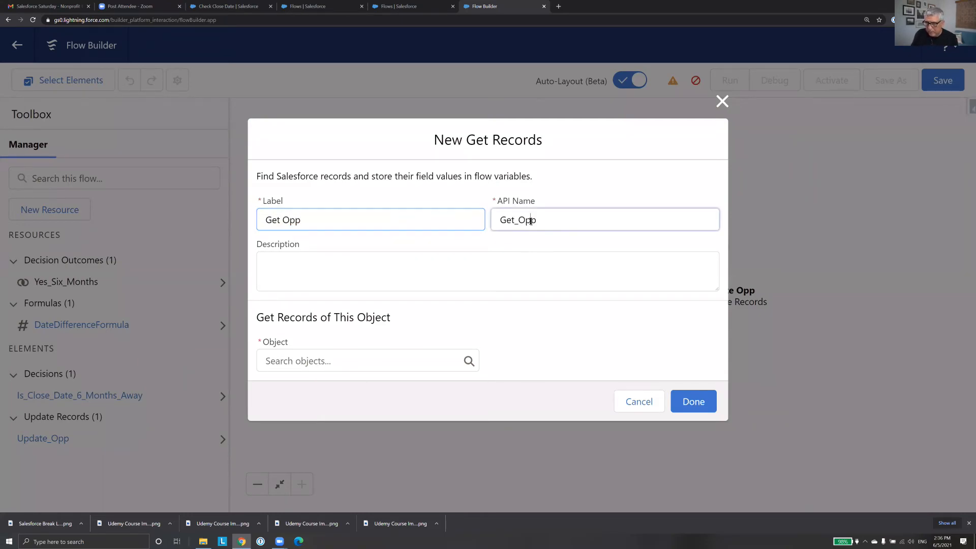
Set the Get Opp element to retrieve Opportunity records, filtered on the Id field
click(394, 361)
text(Opp)
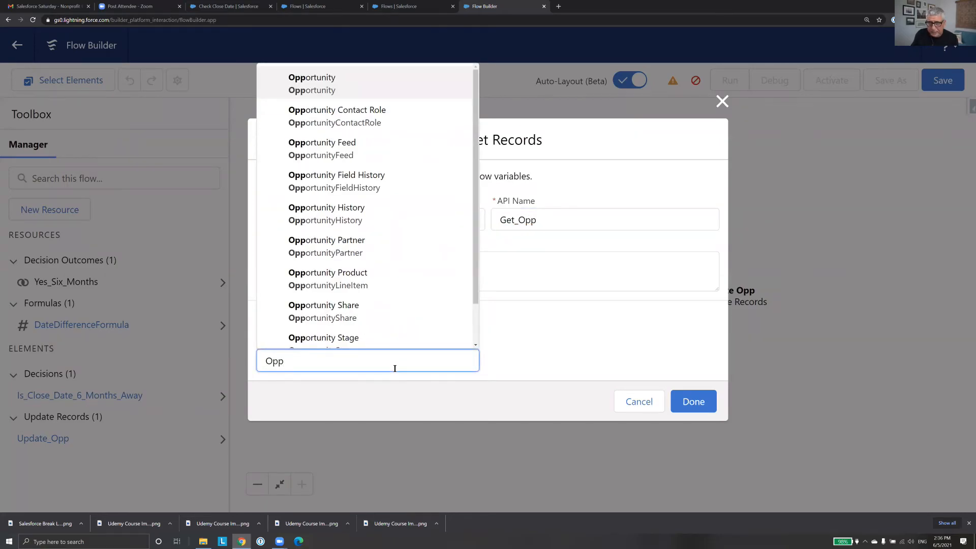
click(371, 87)
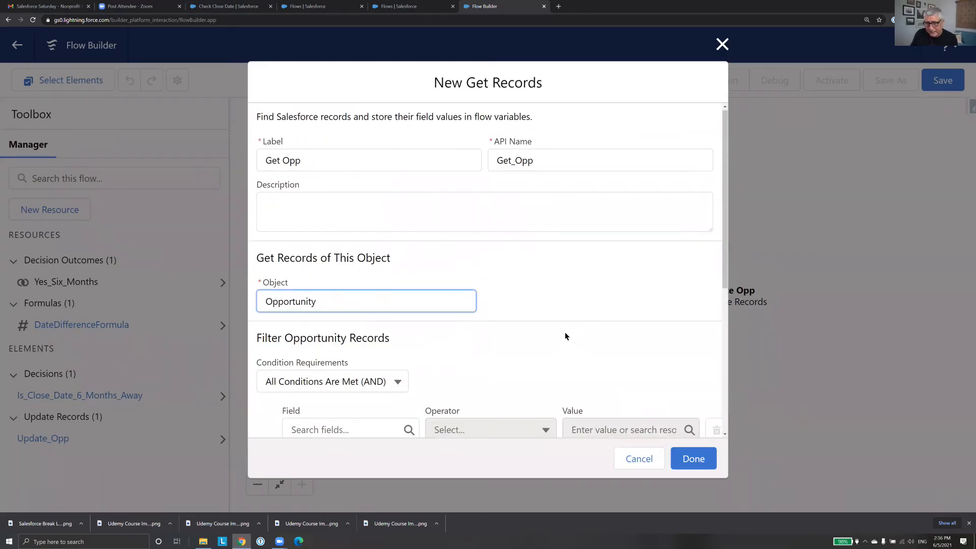
scroll(565, 331, down, 5)
scroll(509, 298, up, 3)
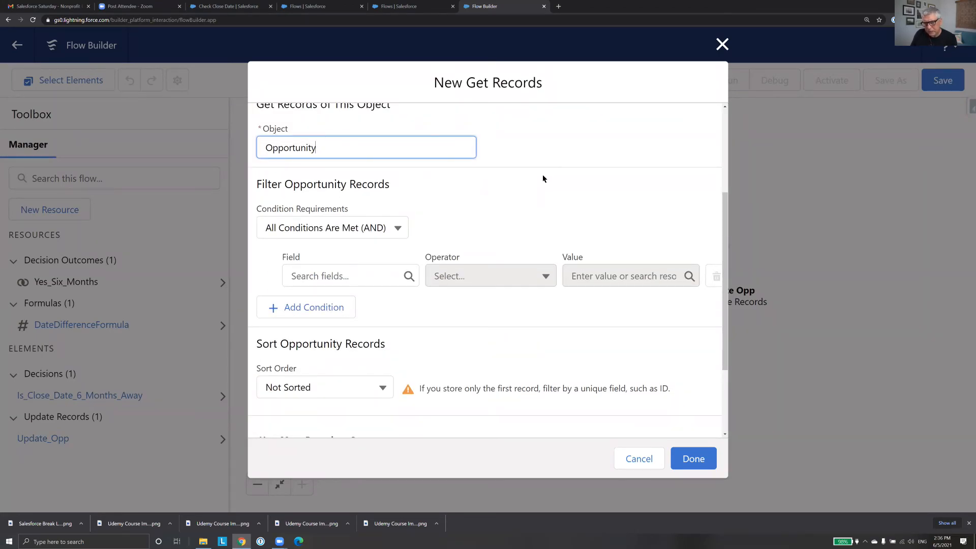
scroll(529, 185, down, 1)
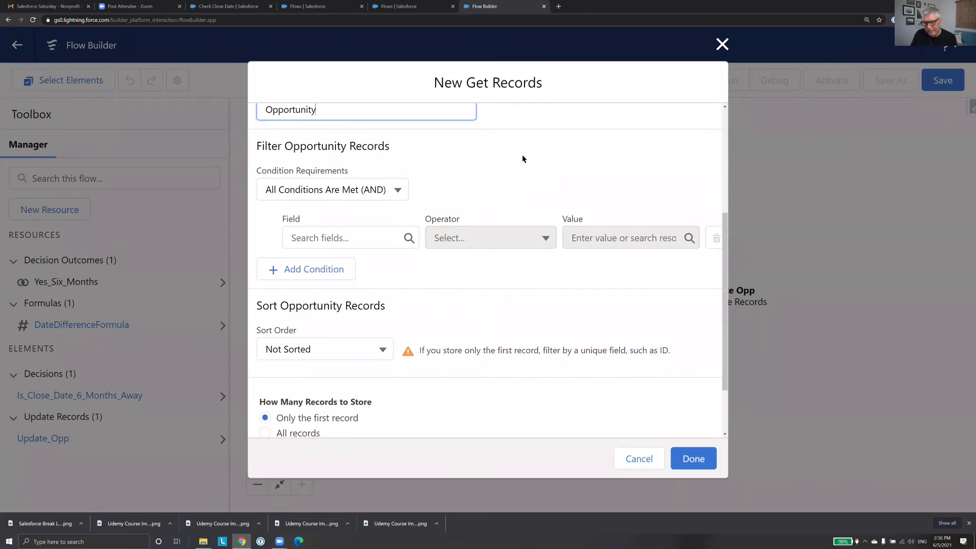
click(344, 238)
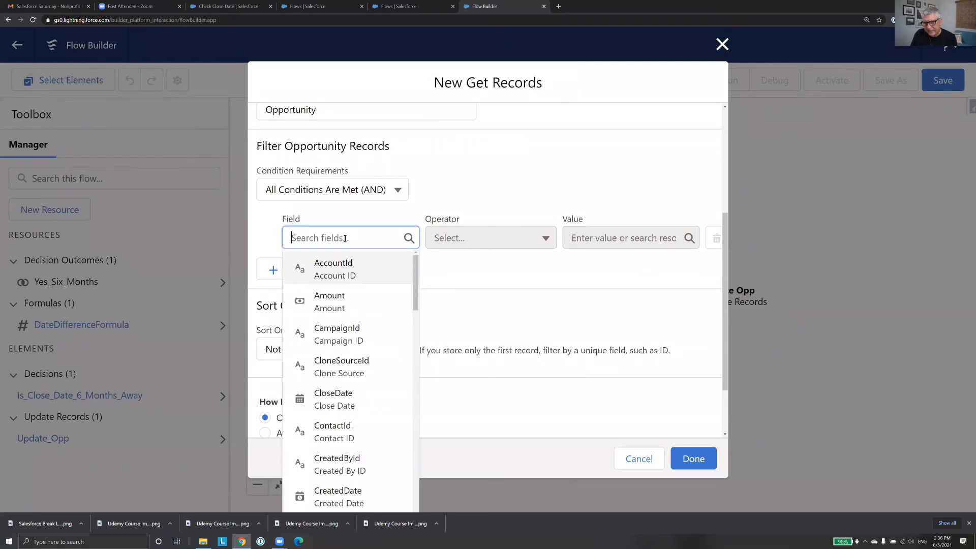
text(id)
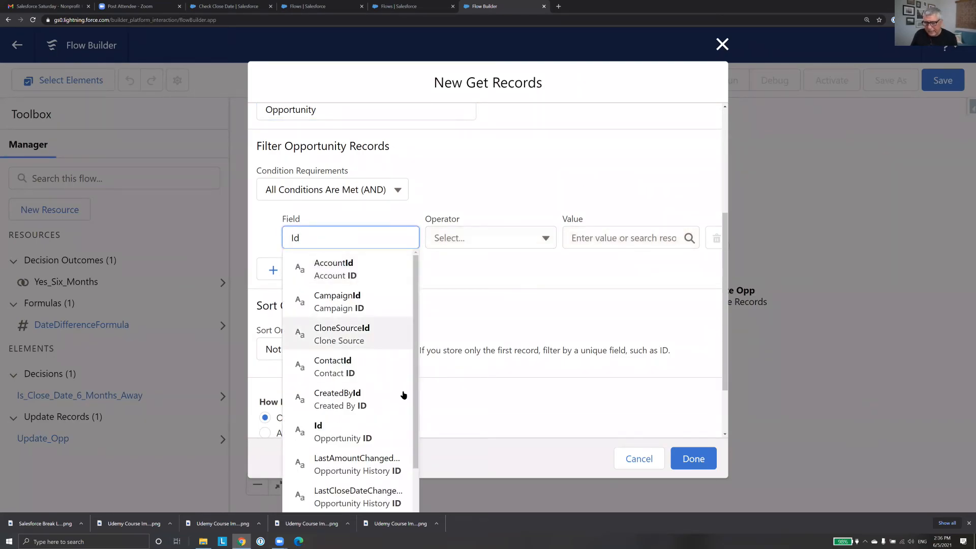
click(391, 431)
Match the Get Opp Id filter to a new Text variable recordId that is available for input, and finish the element
click(599, 238)
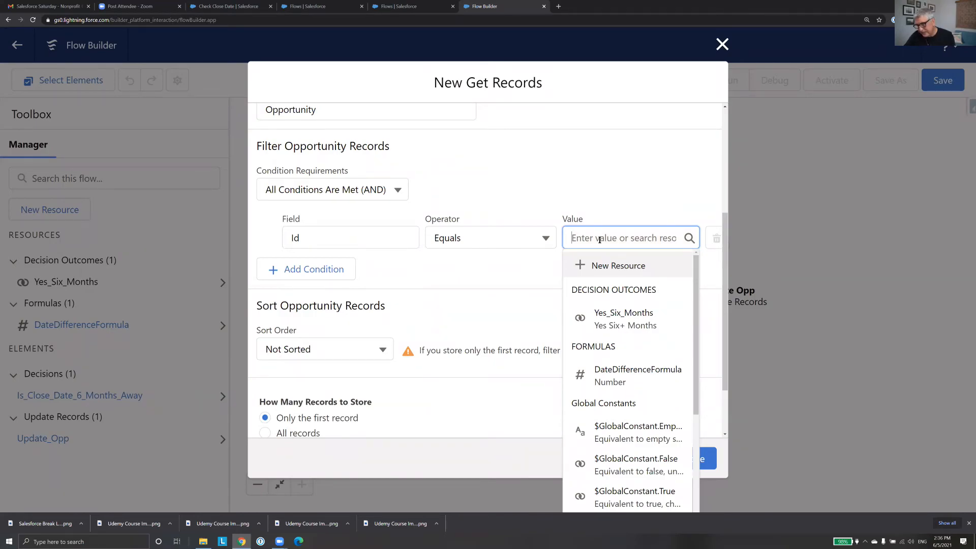
click(620, 266)
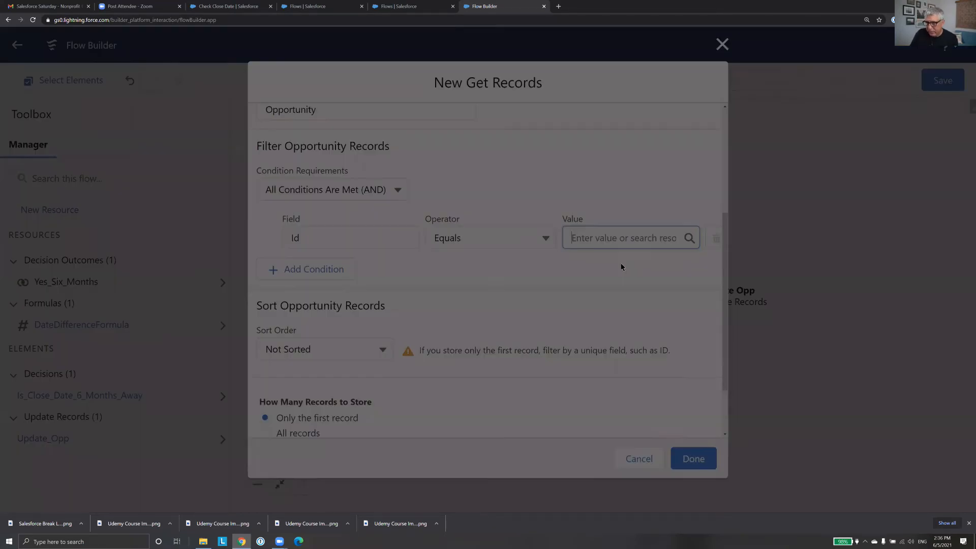
click(392, 218)
click(379, 249)
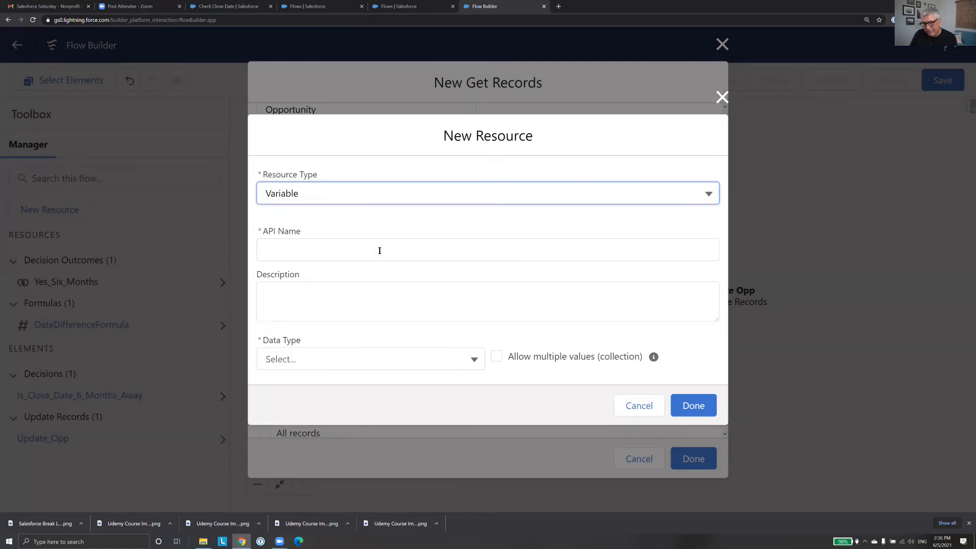
click(381, 249)
text(recordId)
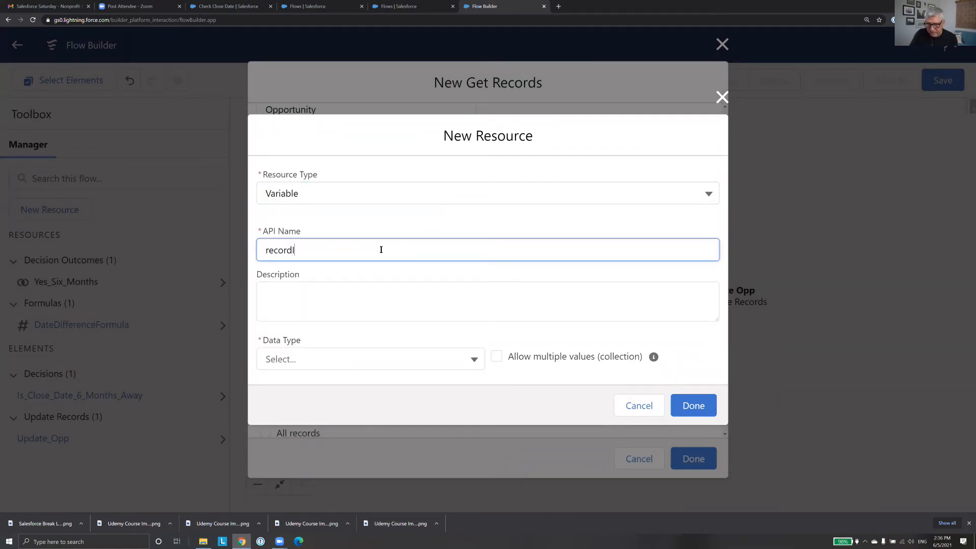
click(475, 361)
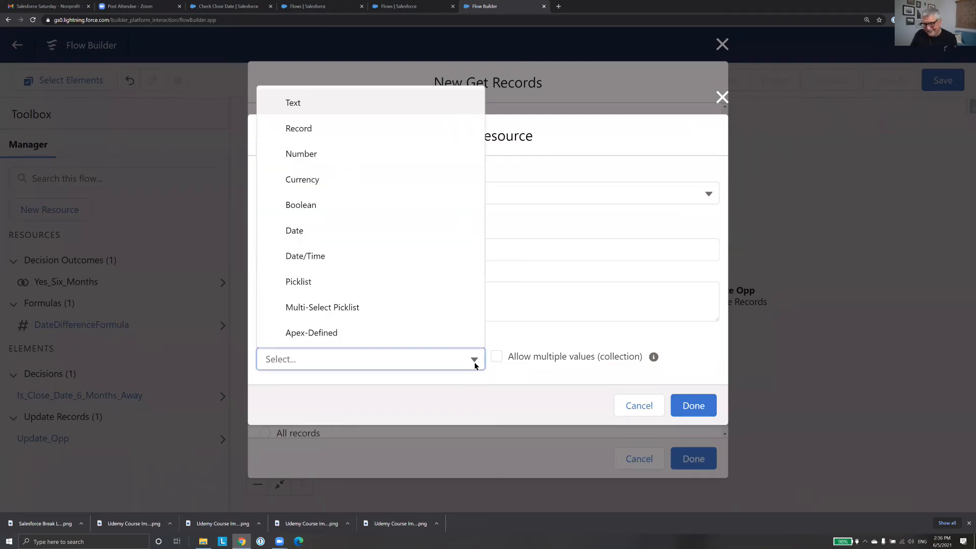
click(375, 105)
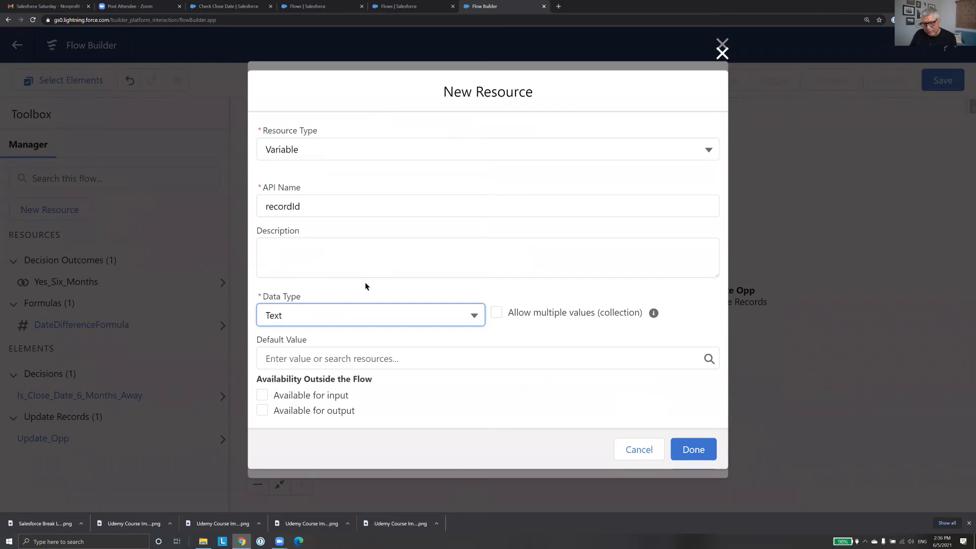
click(261, 395)
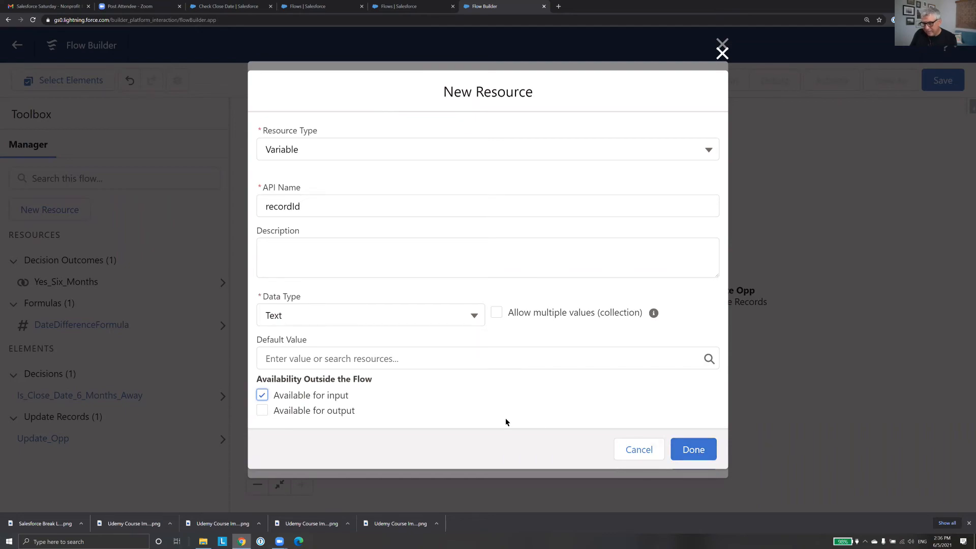
click(696, 451)
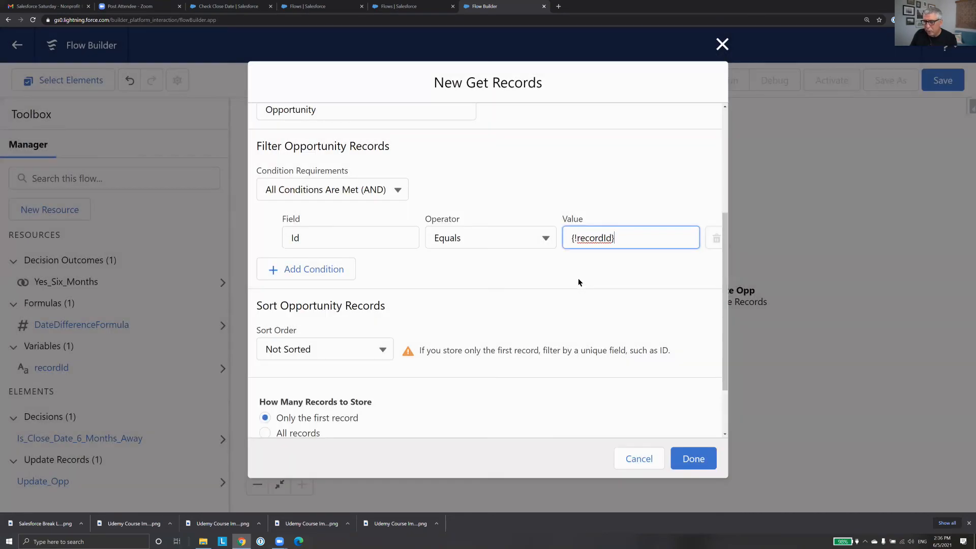
scroll(639, 386, down, 5)
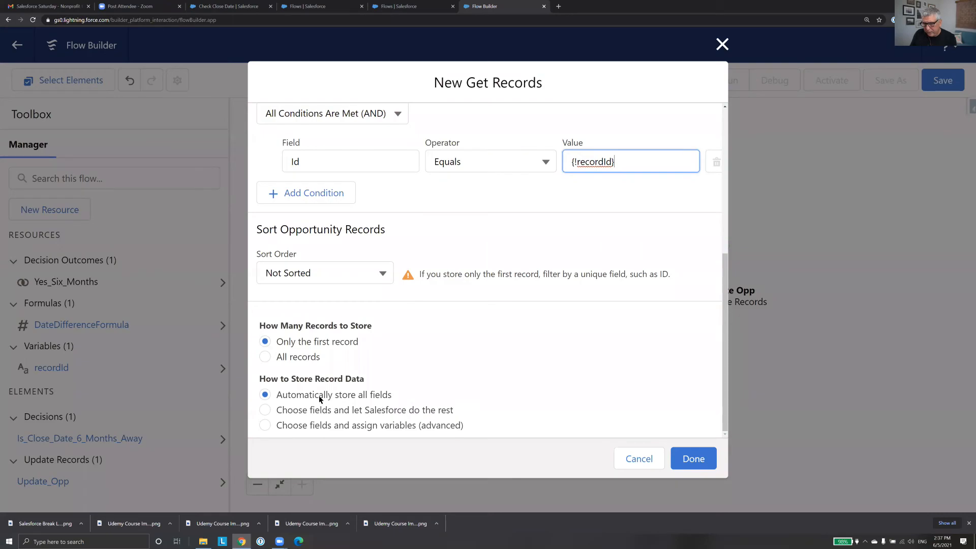
click(709, 460)
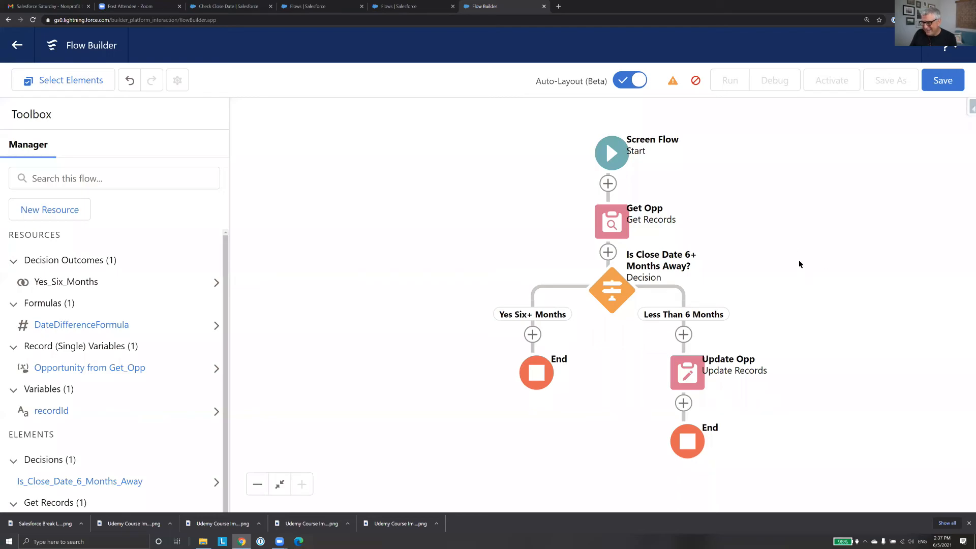
Examine the outcome conditions of the Is Close Date 6+ Months Away? decision
drag(812, 287, 749, 283)
click(584, 282)
click(599, 420)
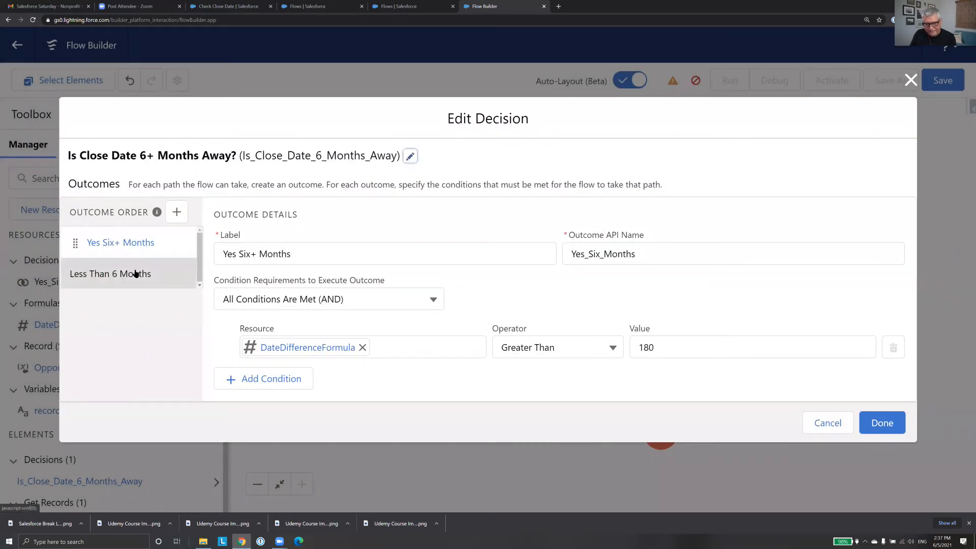
click(812, 421)
Find DateDifferenceFormula in the flow's resources and delete {!$Record.CloseDate} from its formula
click(110, 177)
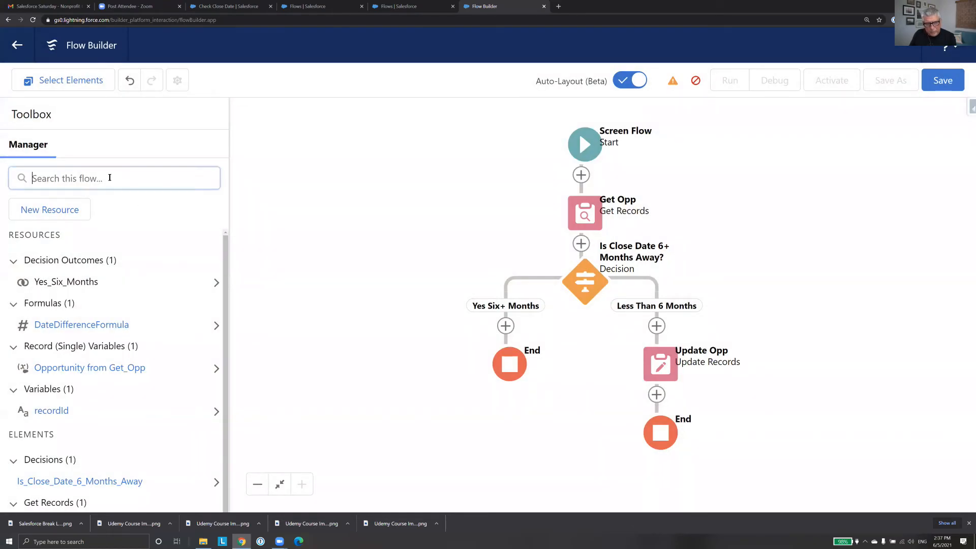
text(for)
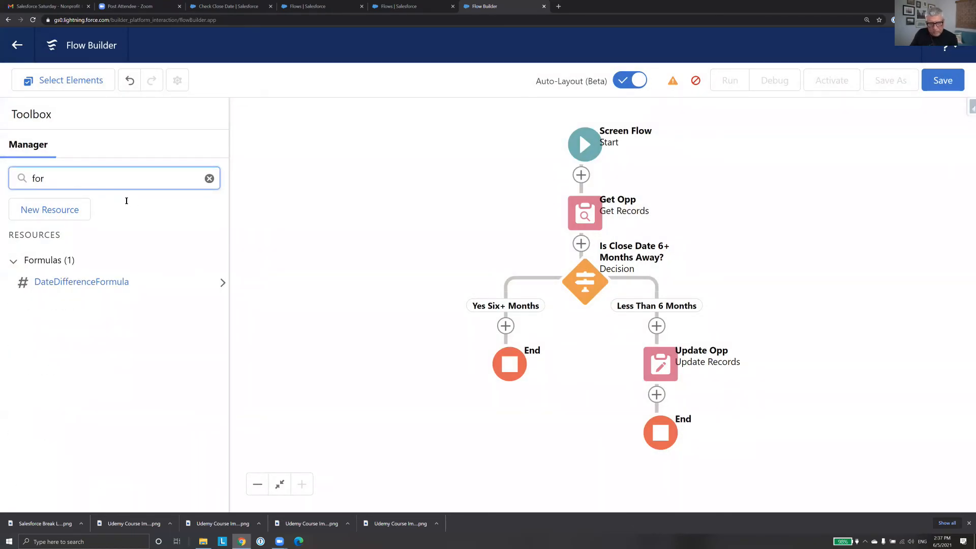
click(218, 283)
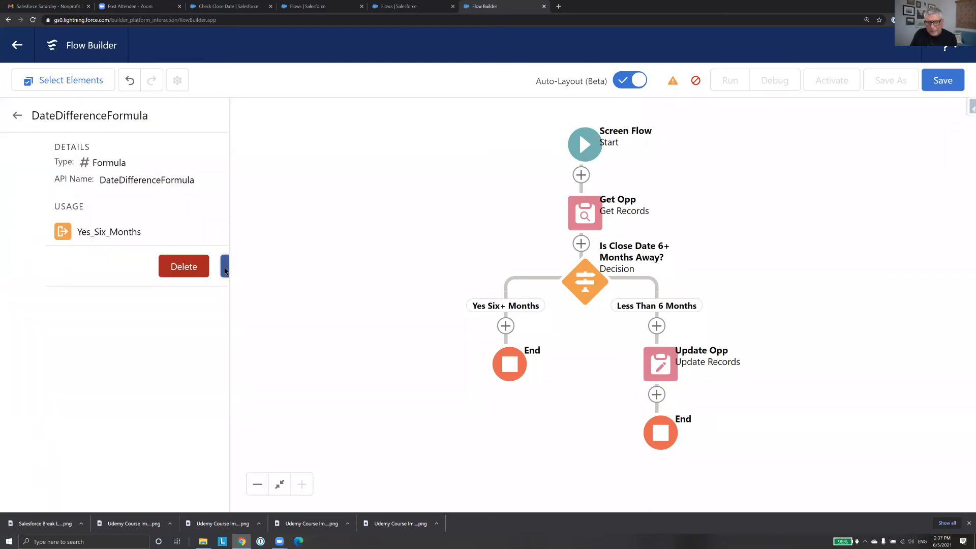
click(224, 271)
click(347, 340)
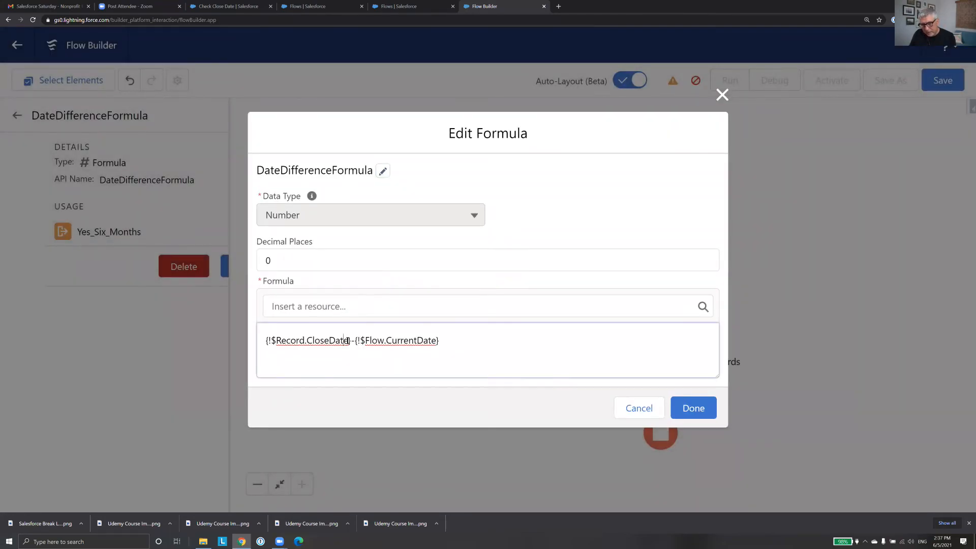
drag(350, 340, 270, 341)
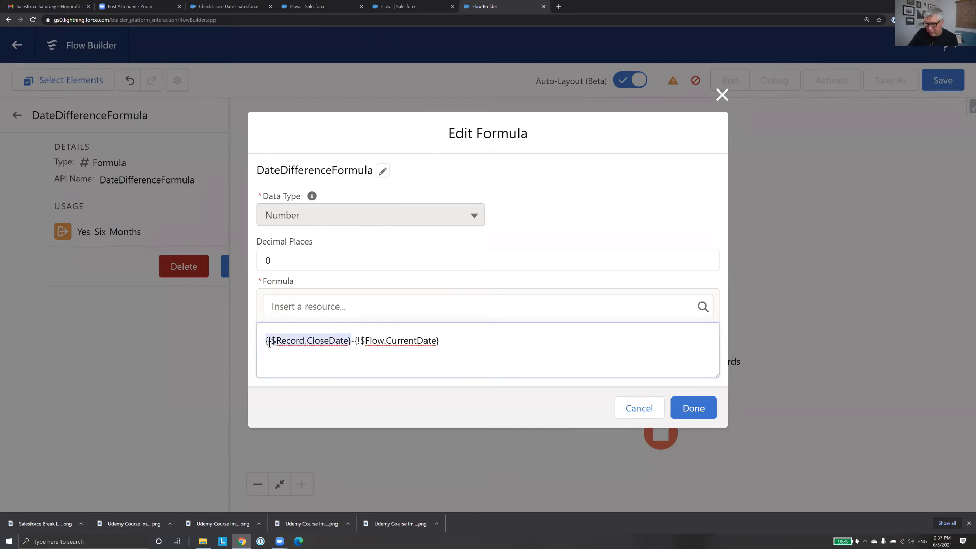
key(BackSpace)
Insert the CloseDate field of the Opportunity from Get_Opp before -{!$Flow.CurrentDate} and save the formula
click(299, 307)
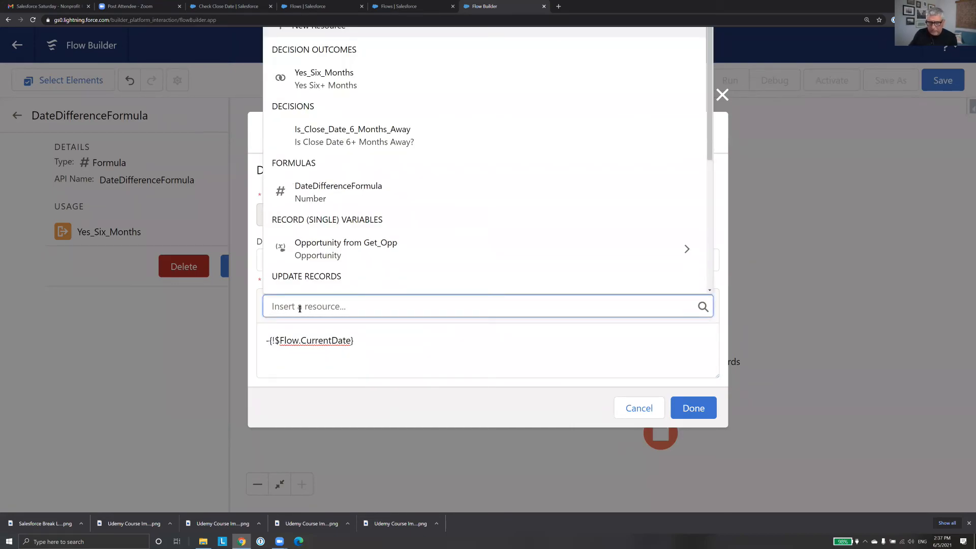
text(get)
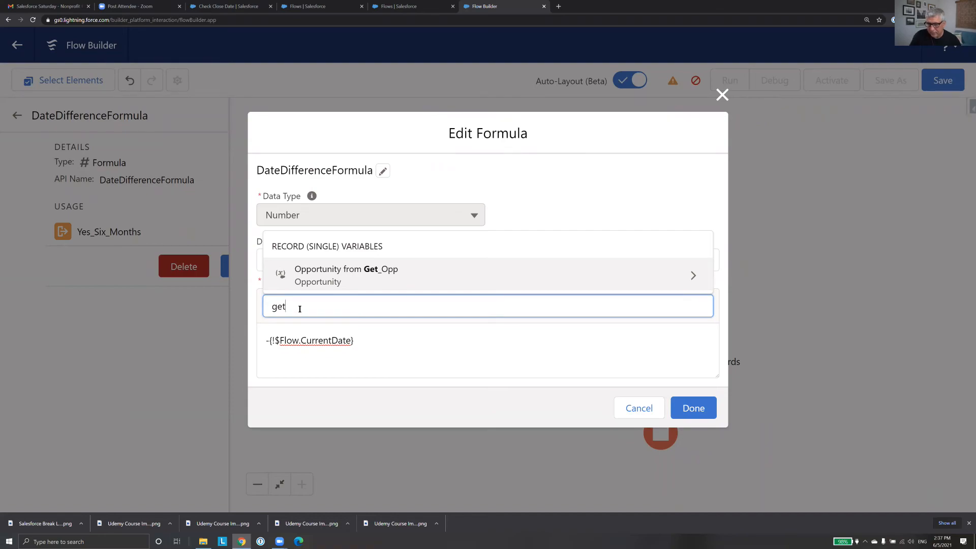
click(384, 285)
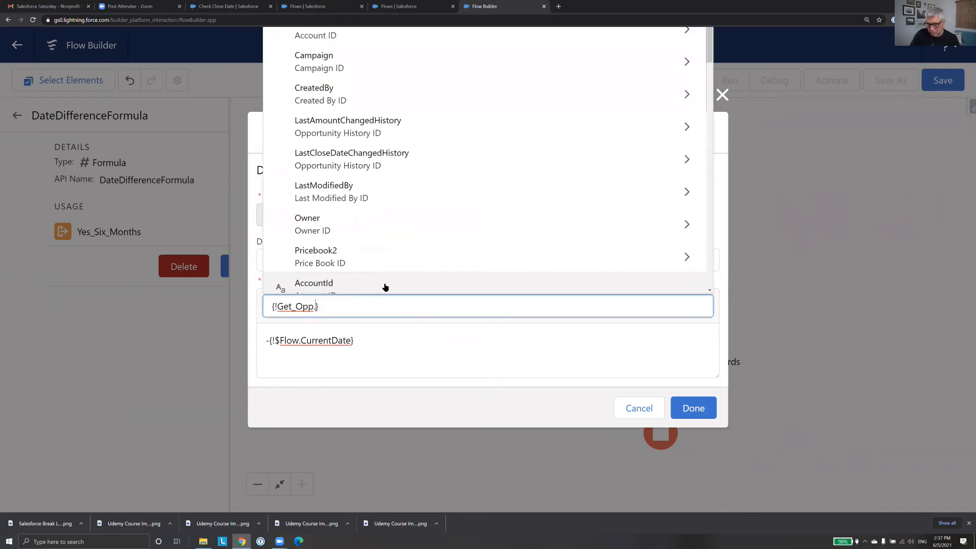
text(Clo)
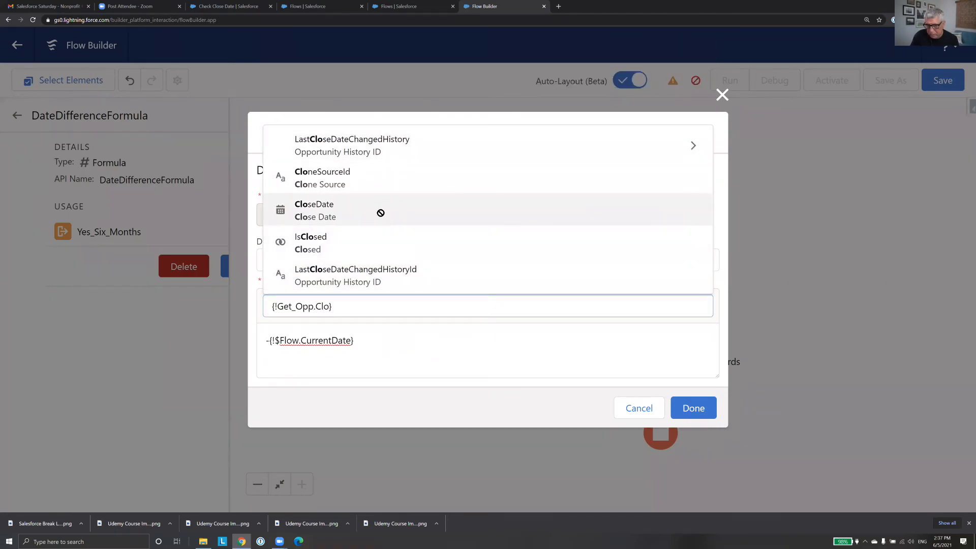
click(381, 213)
click(454, 341)
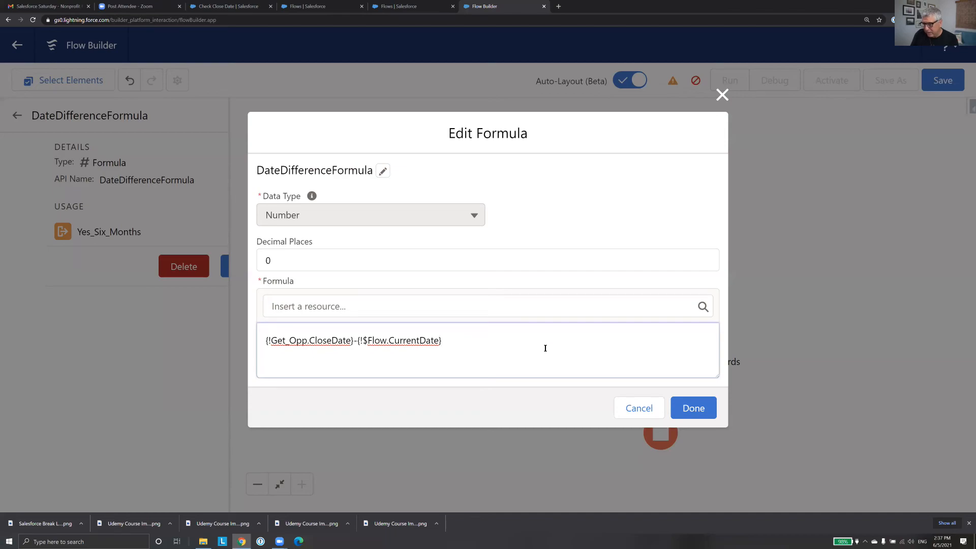
click(693, 407)
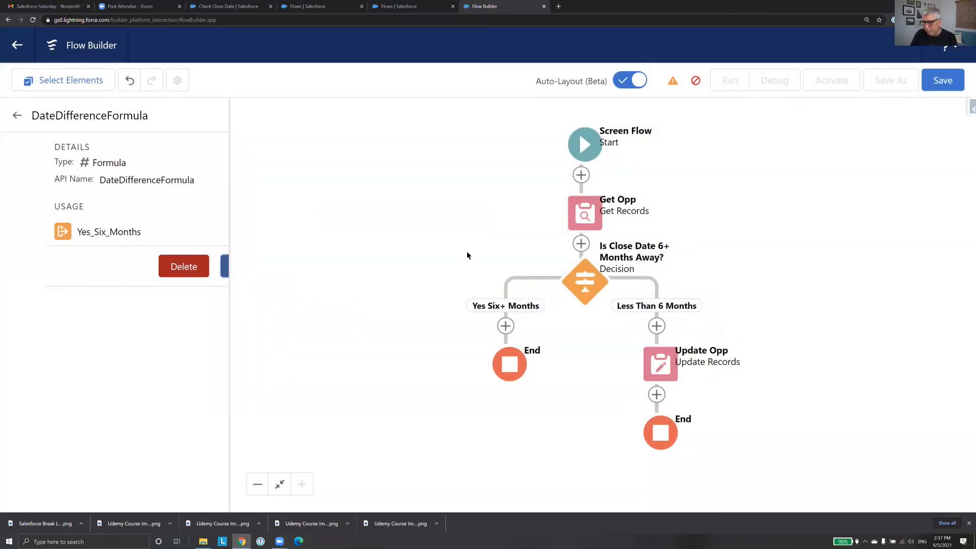
click(659, 364)
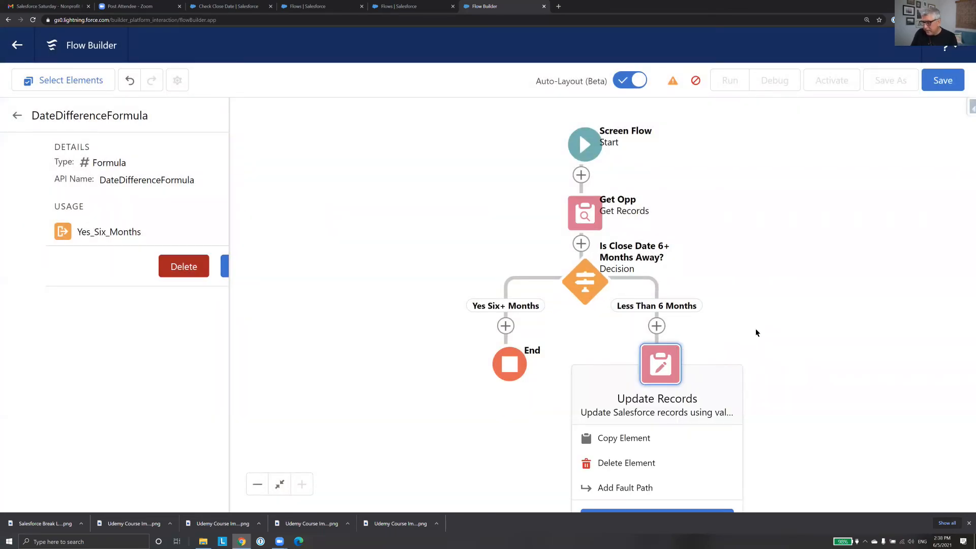
drag(797, 357, 765, 192)
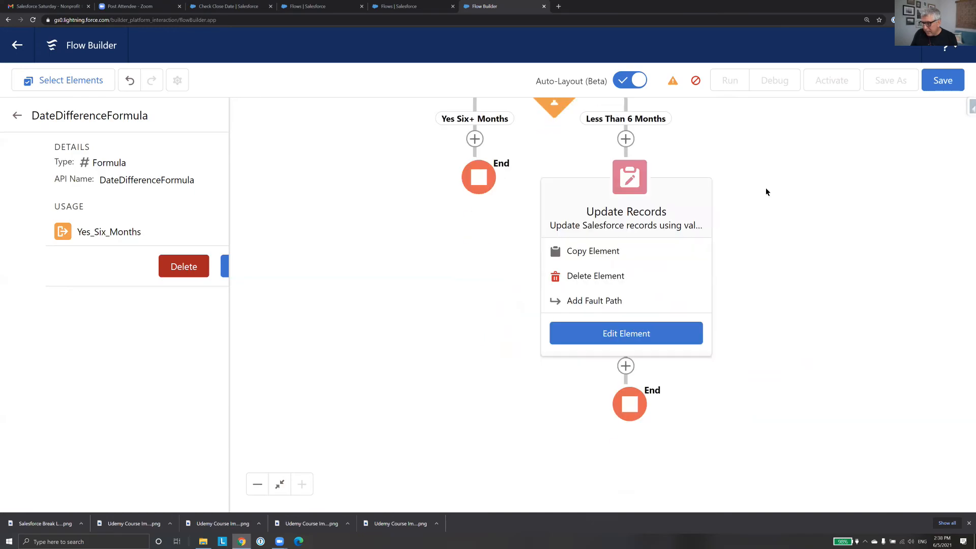
click(628, 177)
click(621, 329)
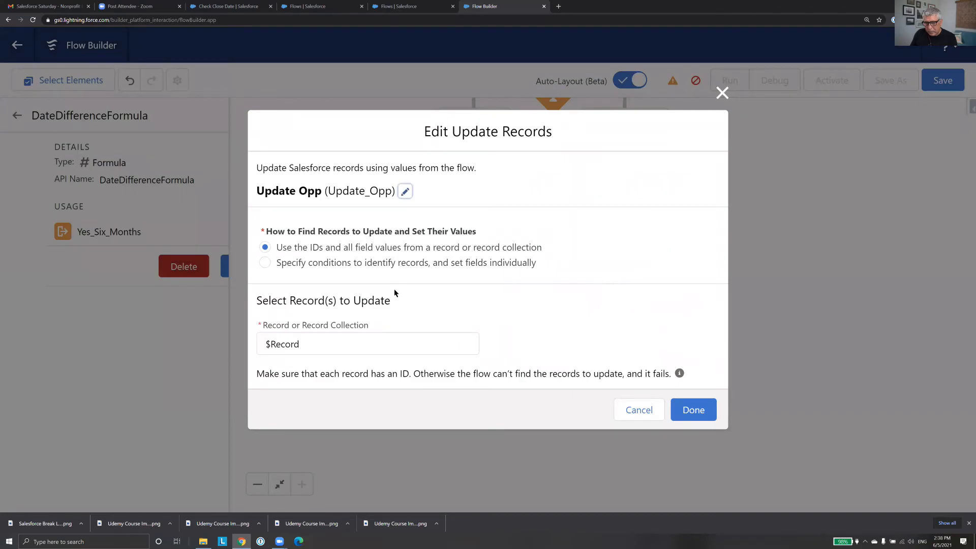
click(378, 346)
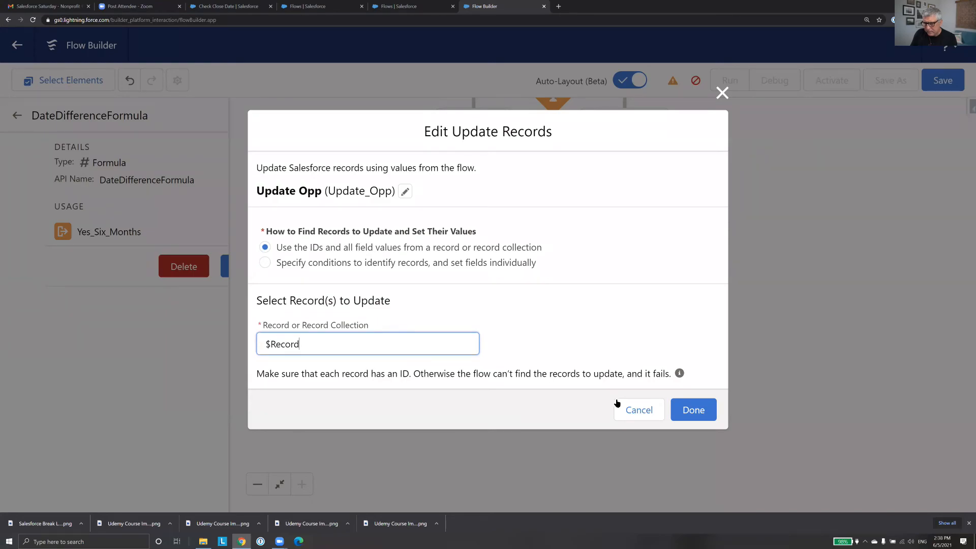
click(633, 410)
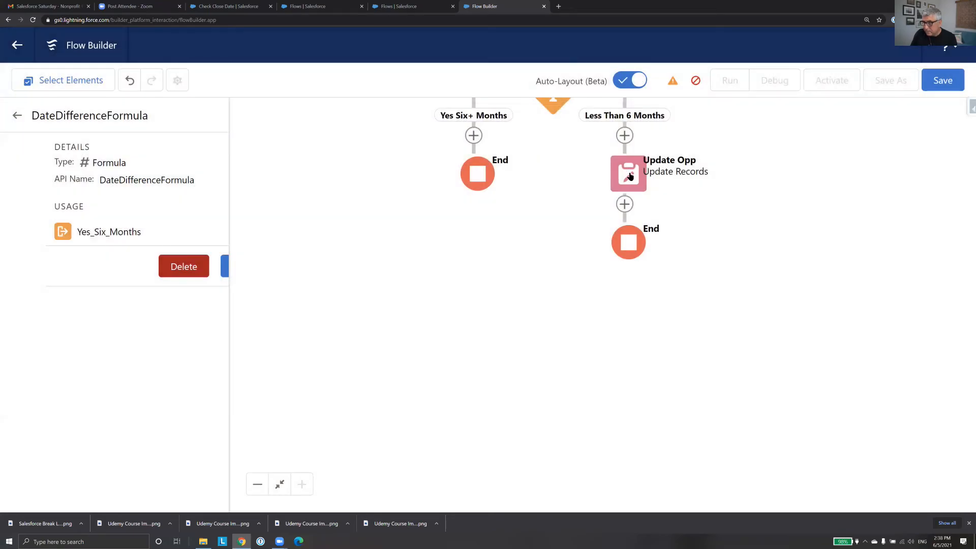
Switch the Update Opp element to specifying conditions to identify records and setting fields individually
click(629, 174)
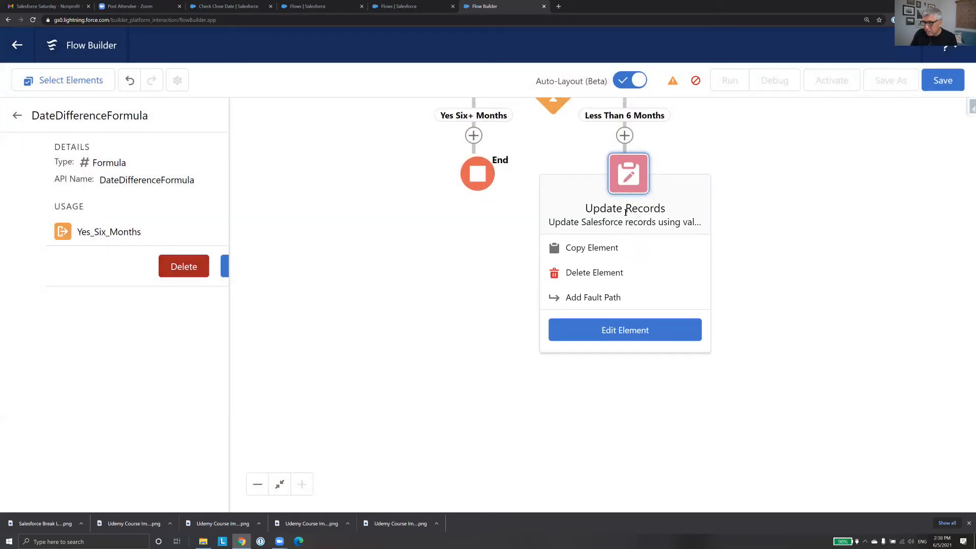
click(620, 330)
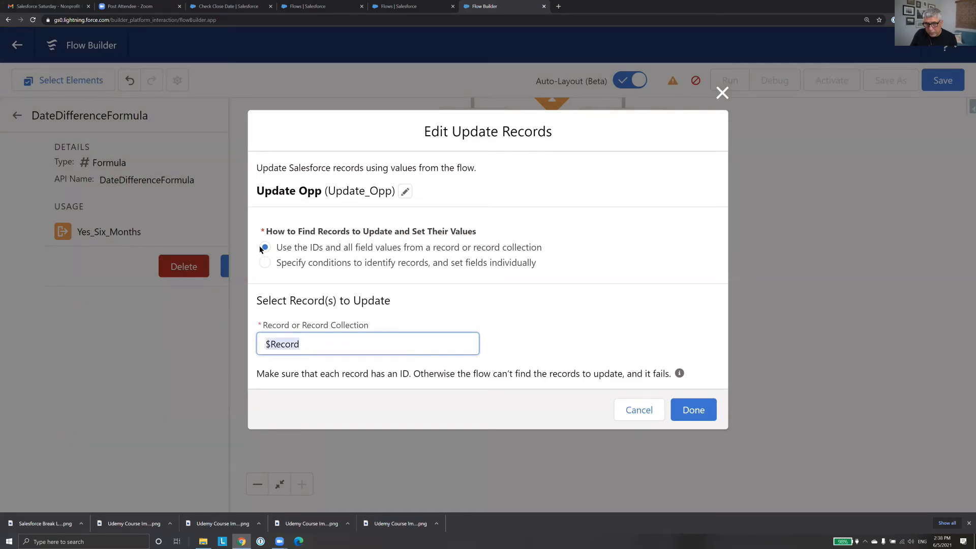
click(333, 346)
drag(258, 343, 436, 351)
text(Oppo)
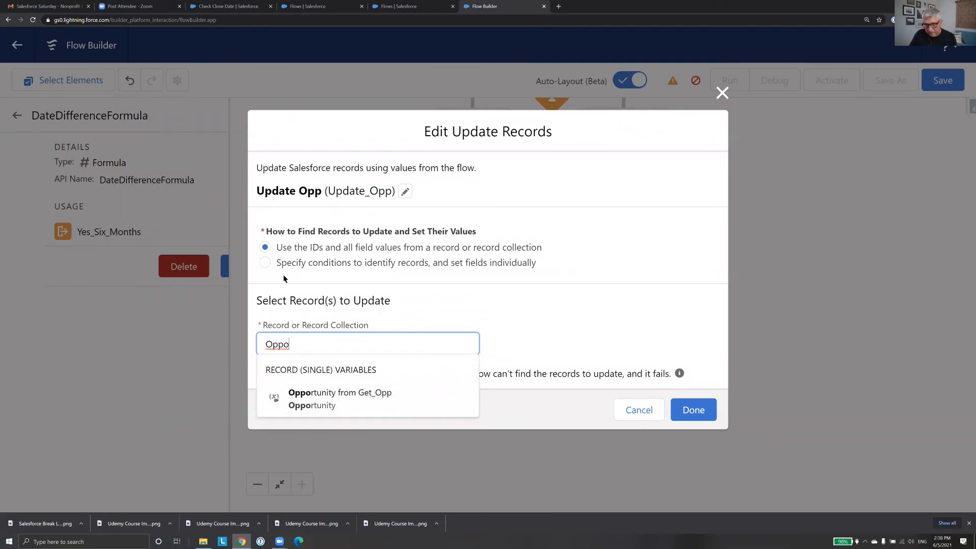
click(265, 267)
click(265, 261)
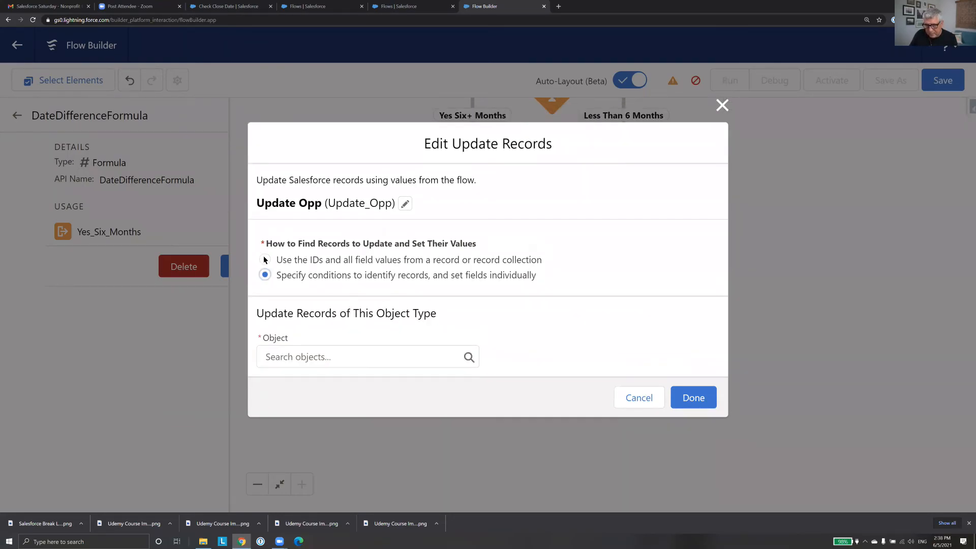
Choose Opportunity as the object type whose records the Update Opp element updates
click(364, 355)
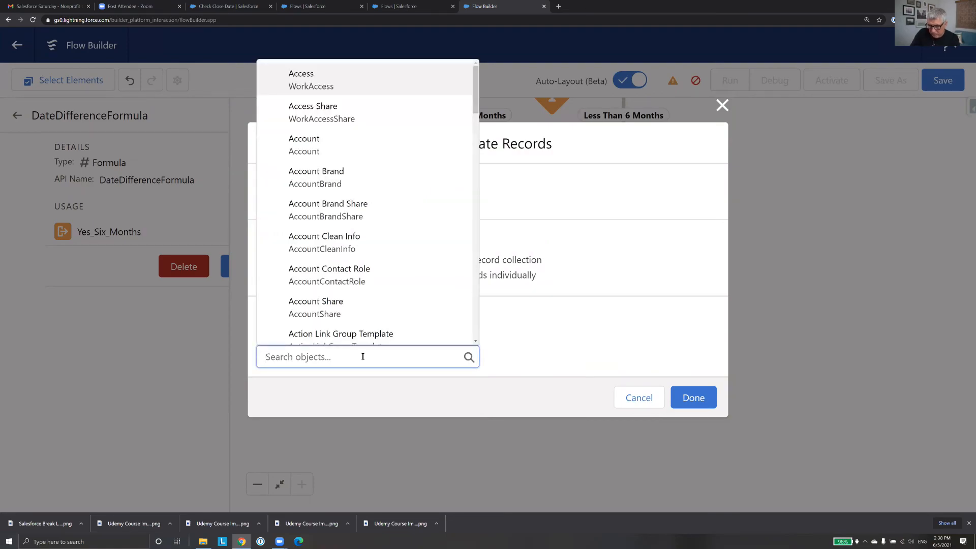
text(Opp)
click(406, 202)
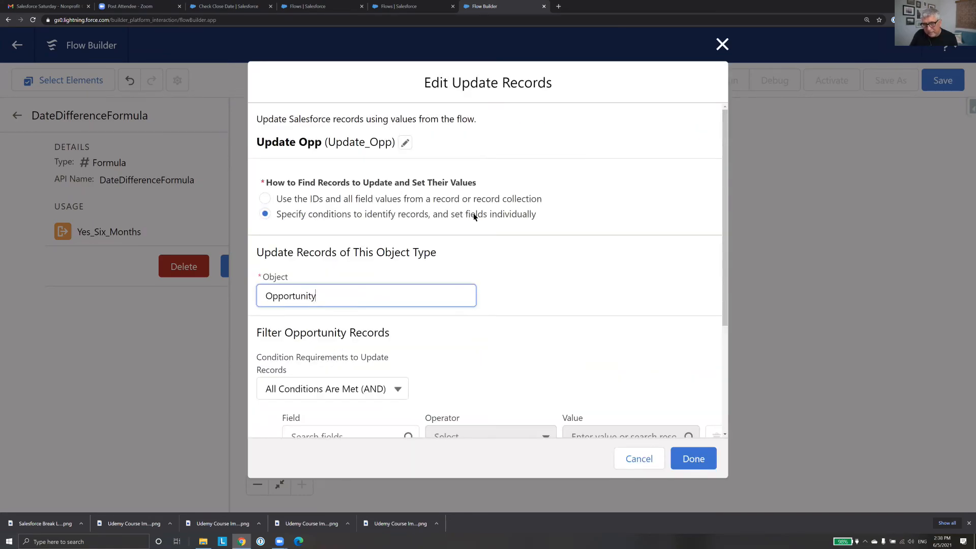
Filter the Opportunity records to update with the condition Id Equals recordId
scroll(525, 240, down, 3)
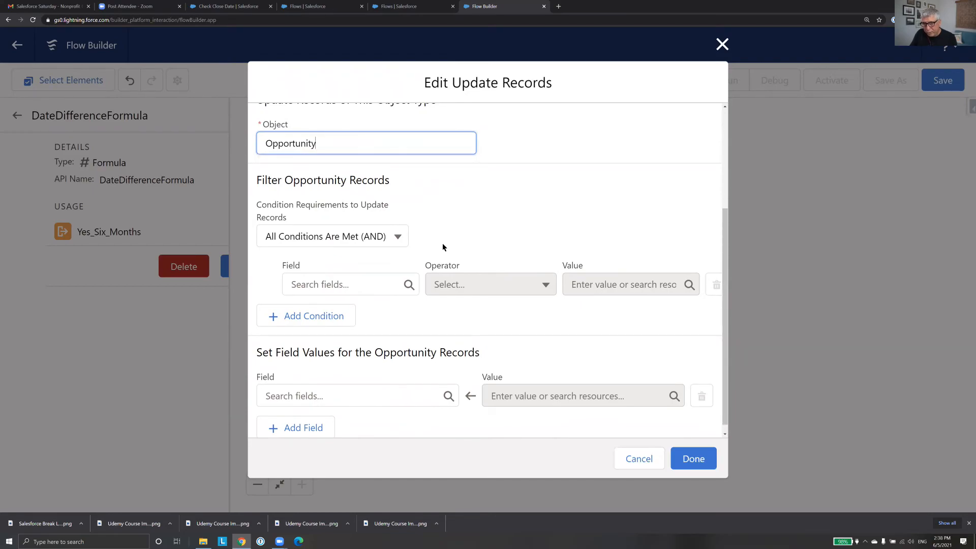
click(383, 283)
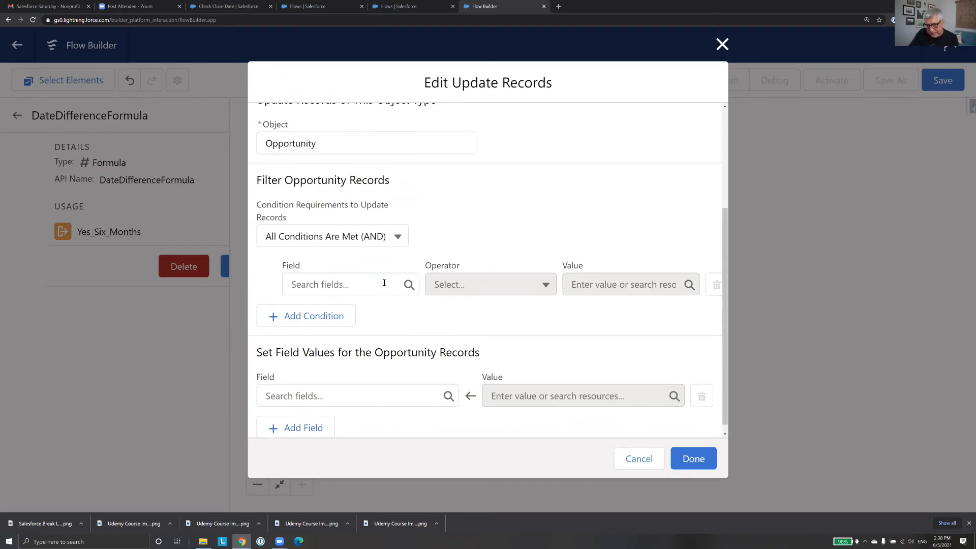
click(379, 285)
text(If)
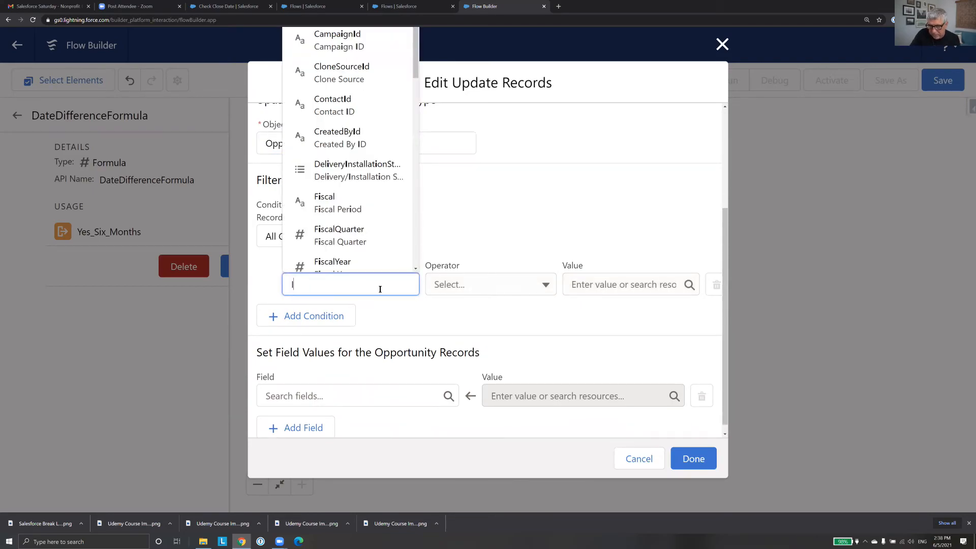
key(BackSpace)
text(d)
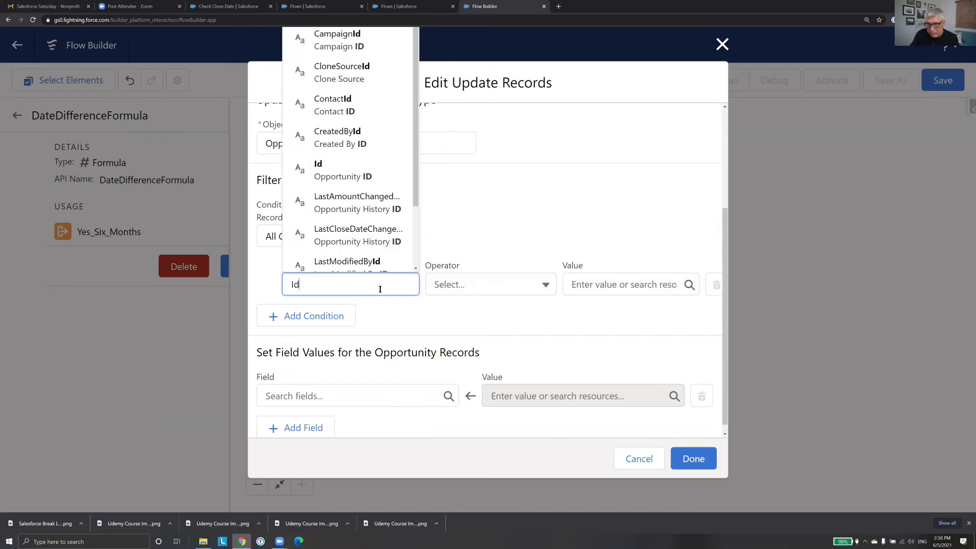
click(379, 177)
click(587, 283)
text(rec)
click(595, 258)
Set the NextStep field to Check Close Date in the Update Opp element and finish editing it
click(429, 399)
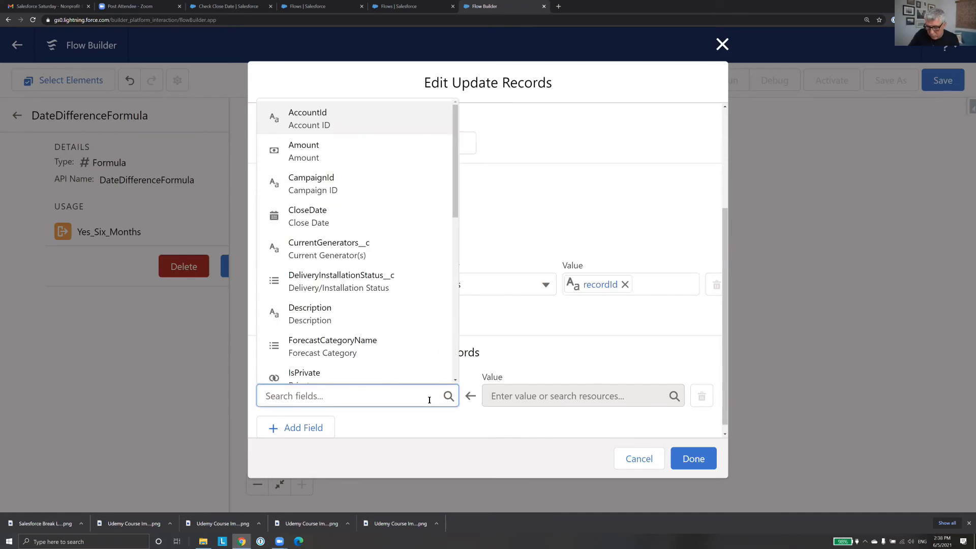
text(Next)
click(411, 365)
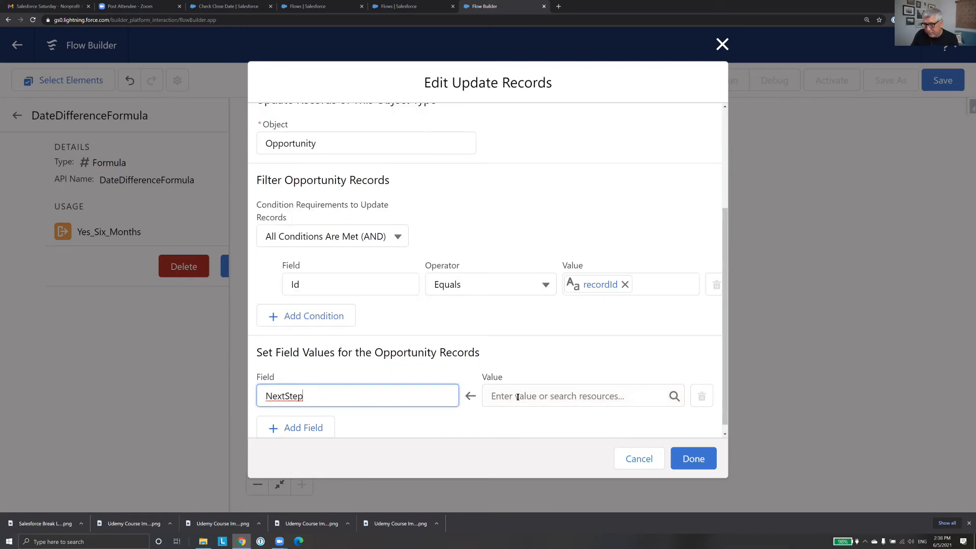
click(516, 399)
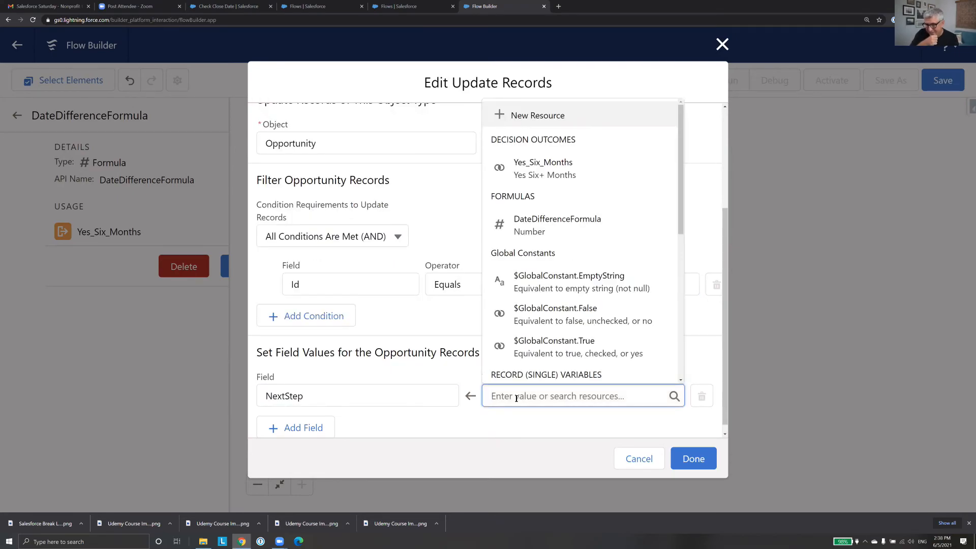
text(Check)
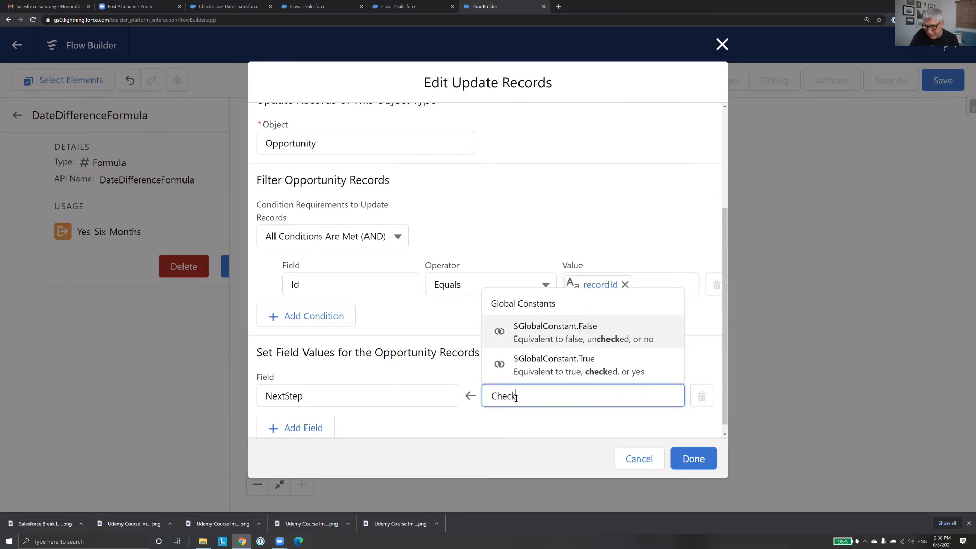
text( Close Date)
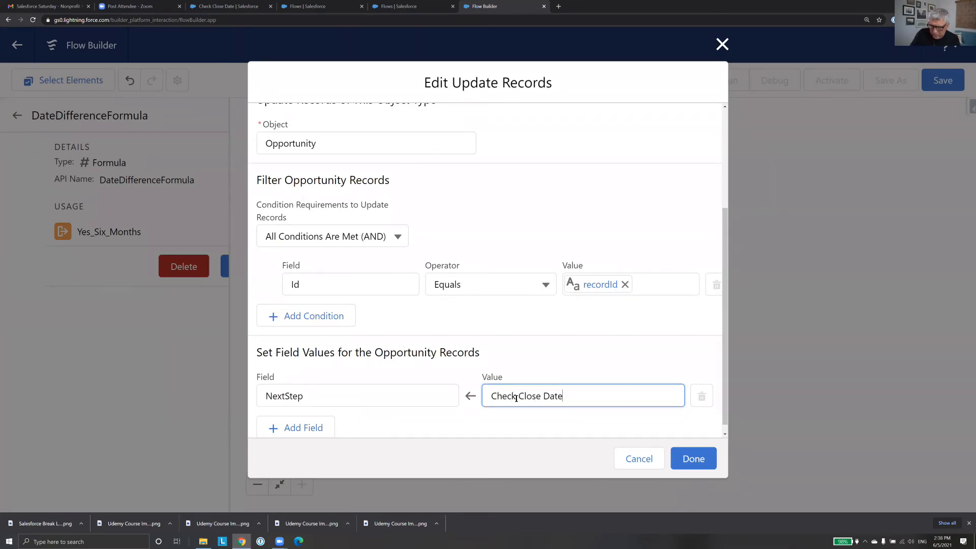
click(516, 397)
click(693, 458)
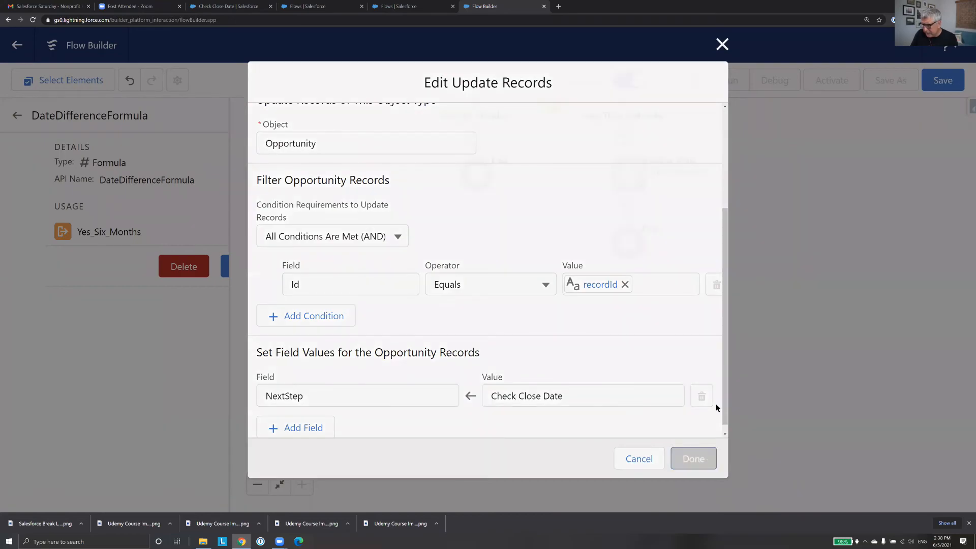
Save the flow with the label Update Next Step RT Screen NPS Flow and API name Update_Next_Step_RT_Screen_NPS_Flow
scroll(680, 445, up, 3)
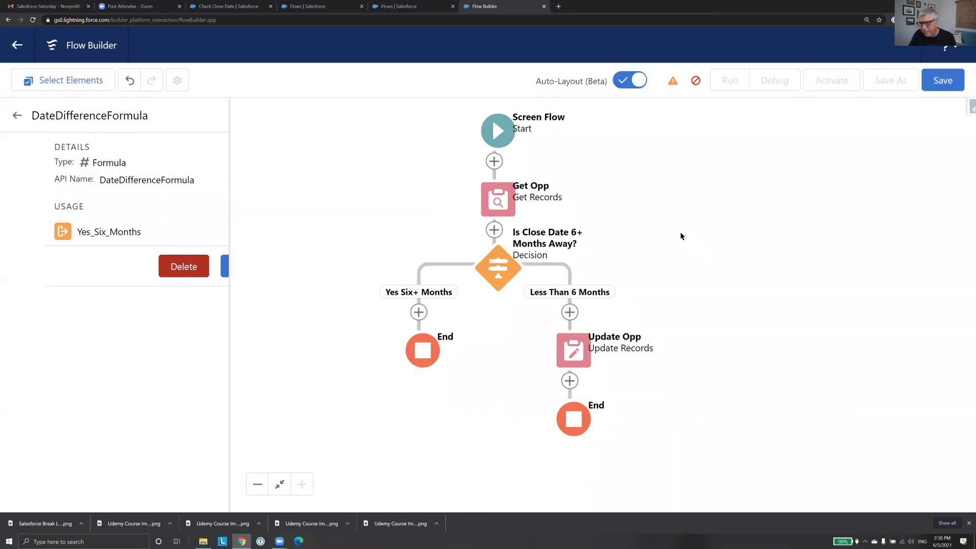
drag(680, 232, 681, 252)
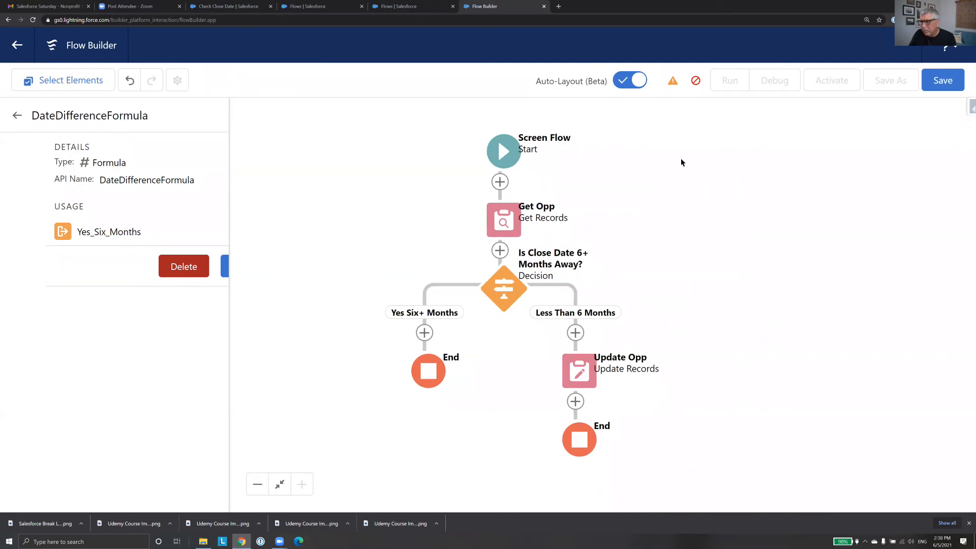
click(938, 85)
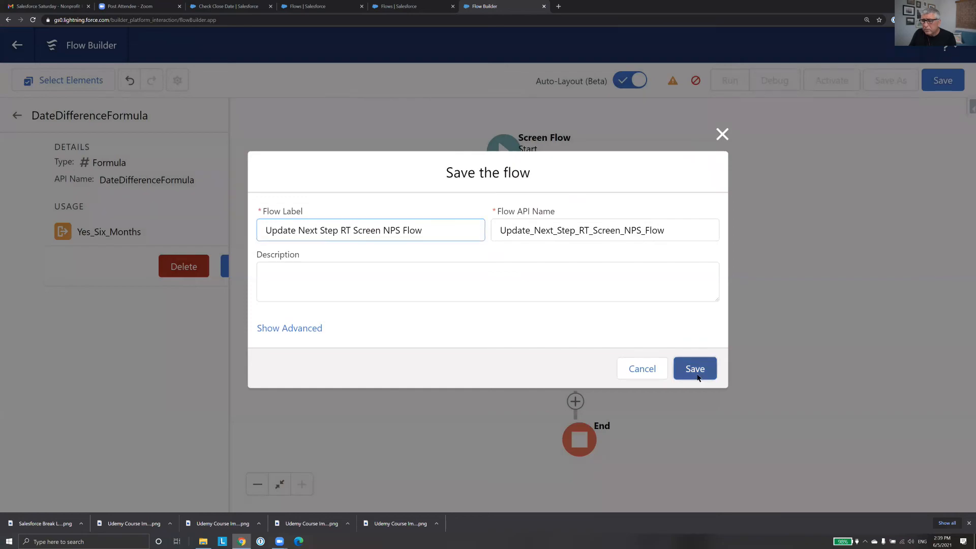
click(697, 376)
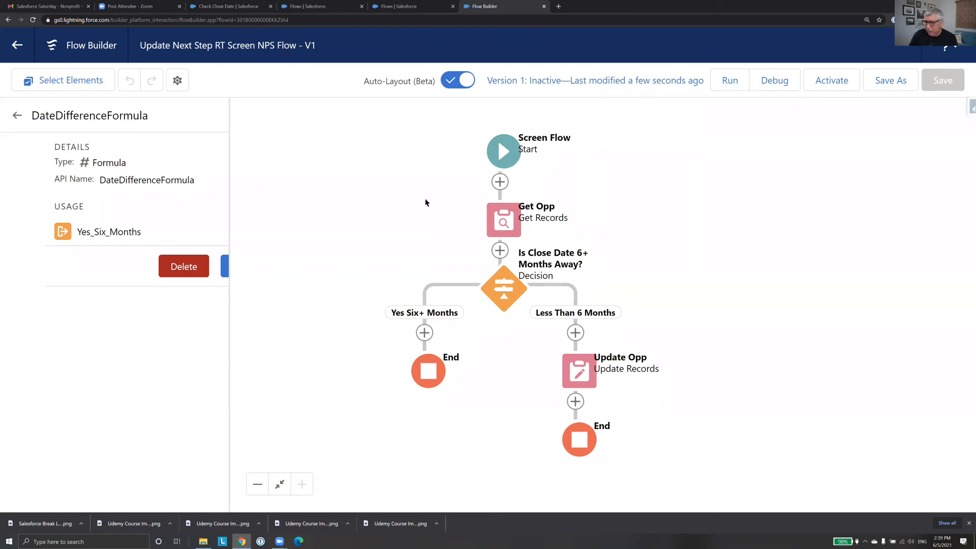
Insert a Screen element between Get Opp and the Is Close Date 6+ Months Away? decision, and hide its header
drag(425, 198, 429, 212)
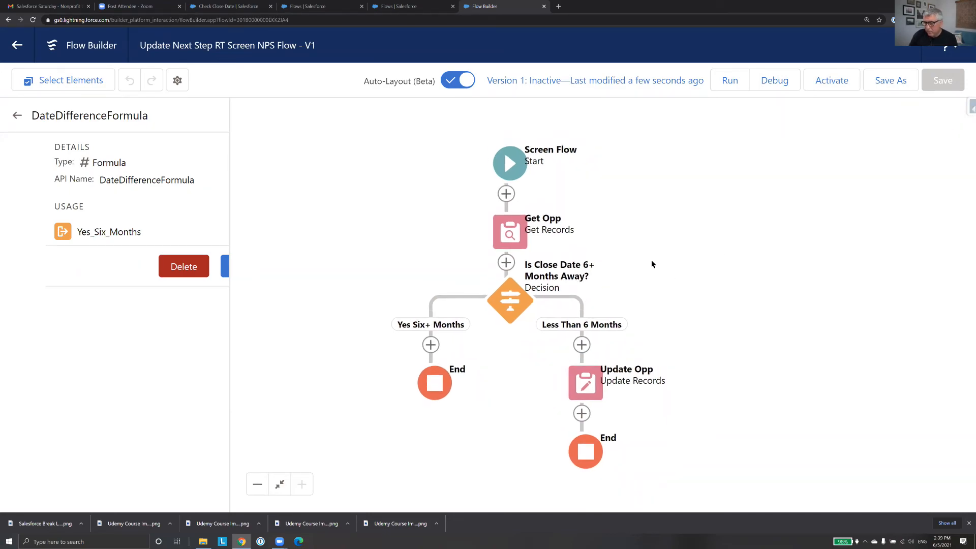
drag(650, 260, 651, 218)
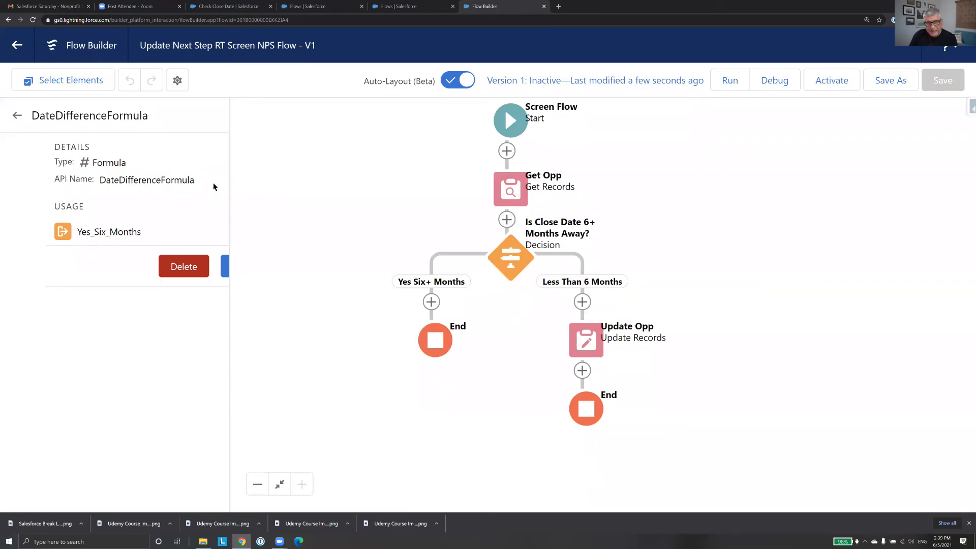
click(18, 117)
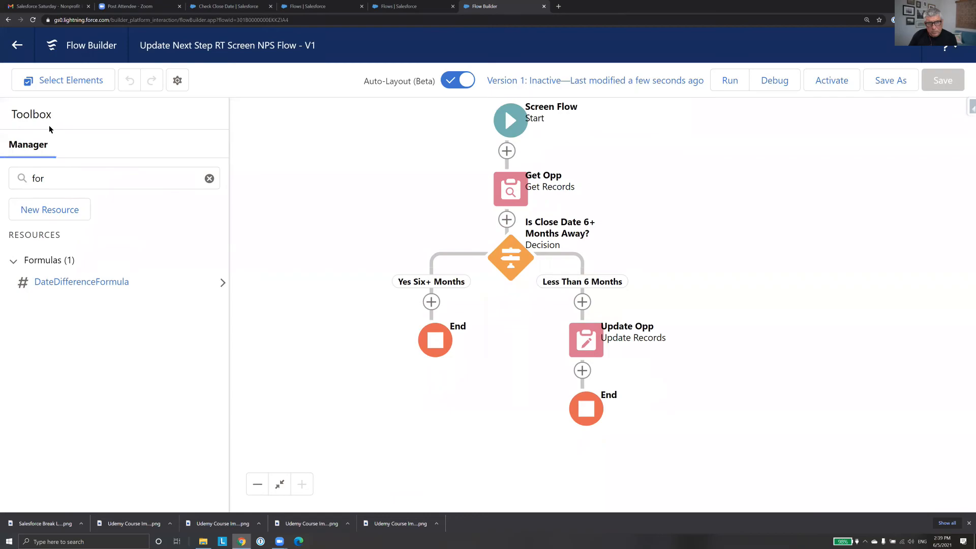
click(507, 219)
click(525, 314)
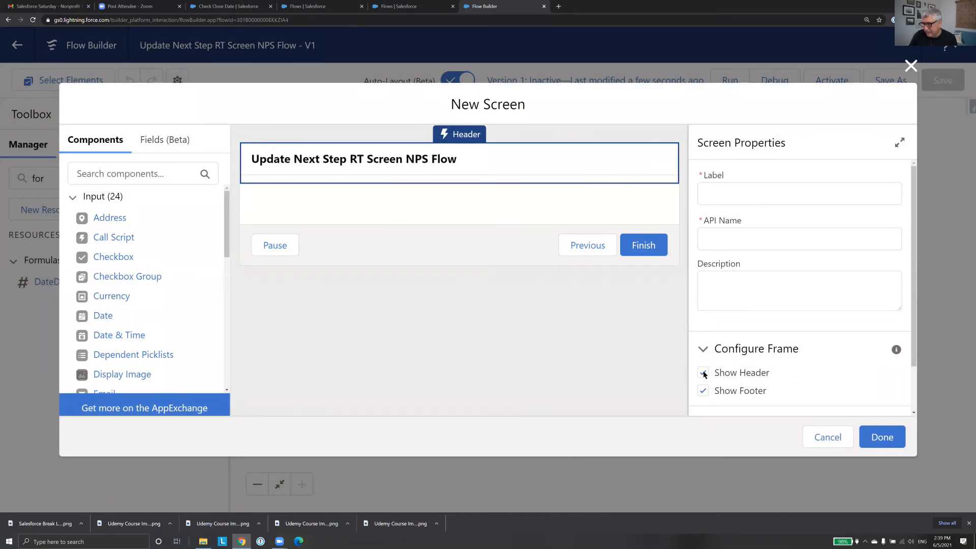
click(704, 373)
Place a Section component on the new screen and give it a second column, each at 6 of 12 (Half Width)
drag(225, 243, 232, 378)
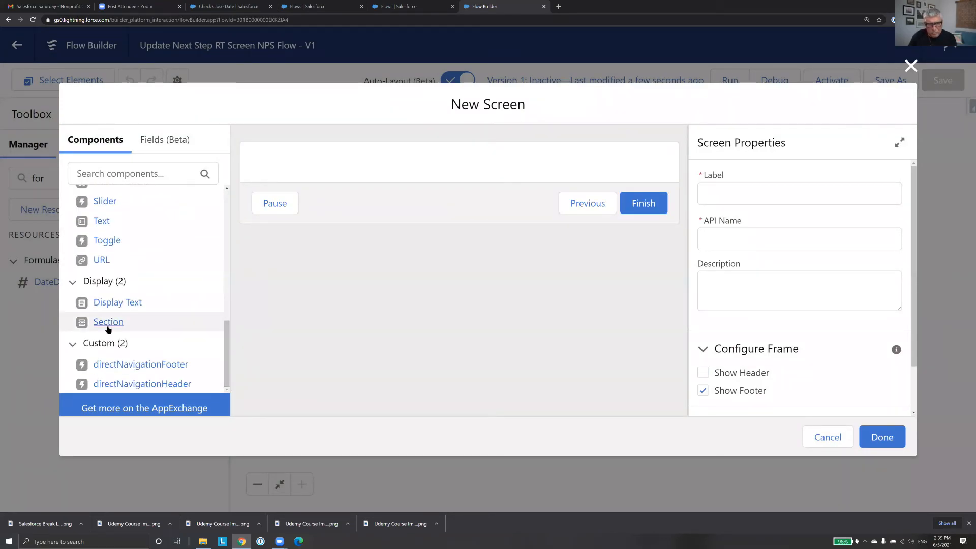
drag(106, 324, 329, 169)
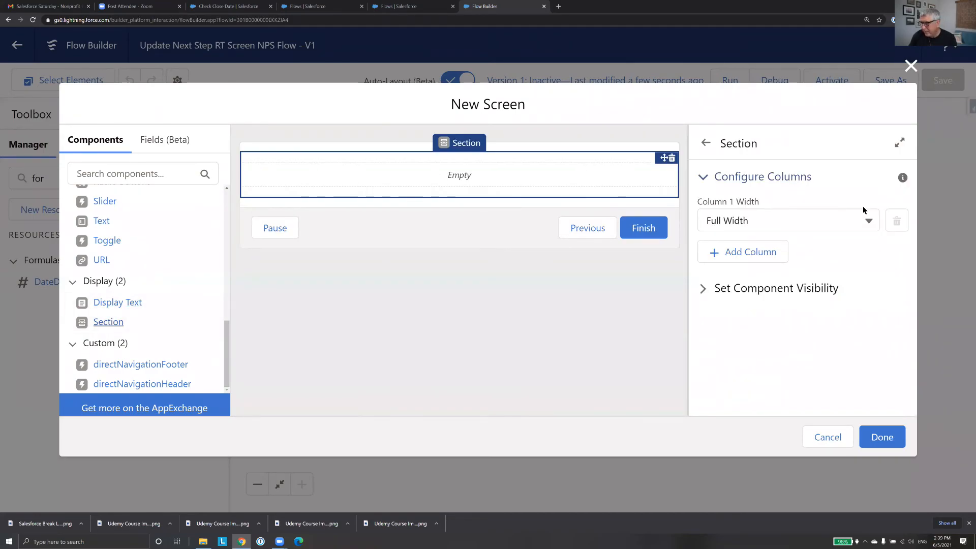
click(868, 219)
click(868, 219)
click(869, 219)
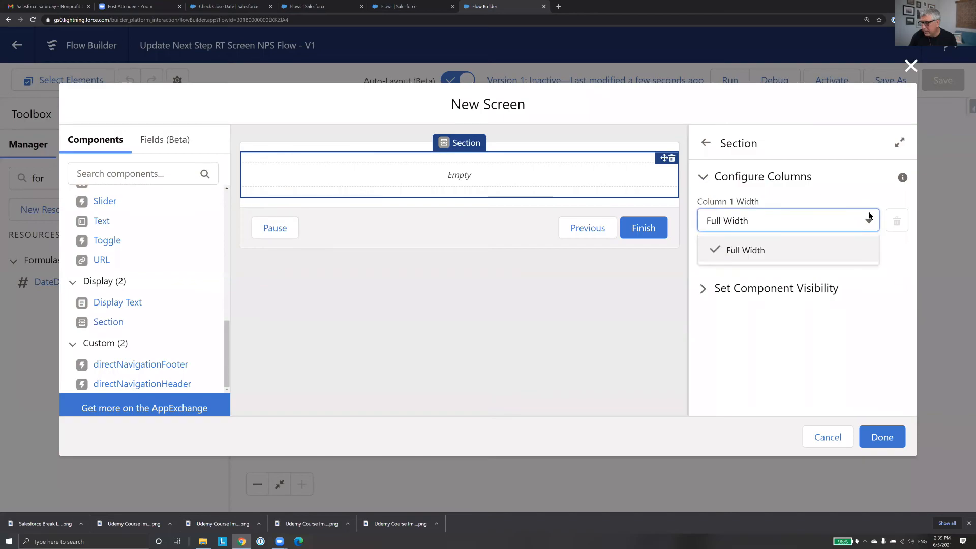
click(863, 184)
click(795, 179)
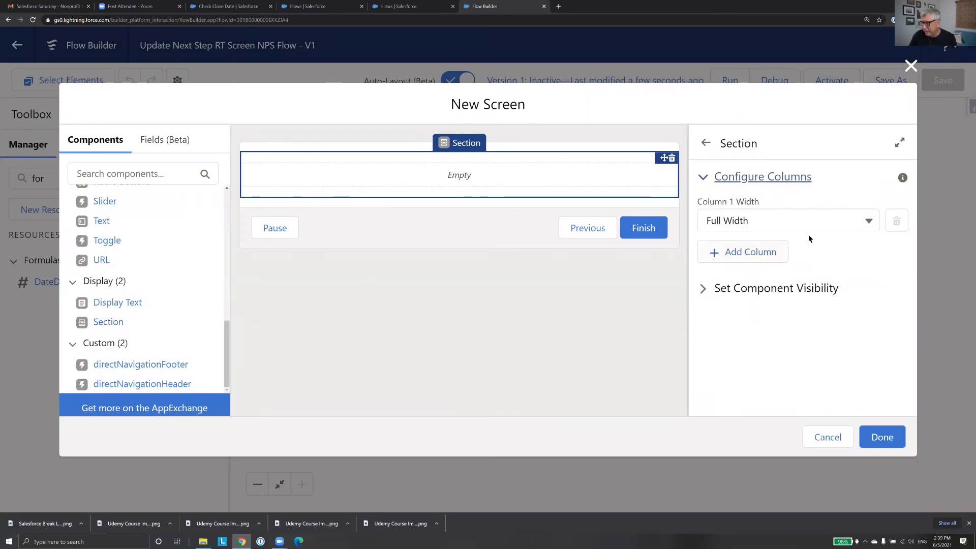
click(751, 256)
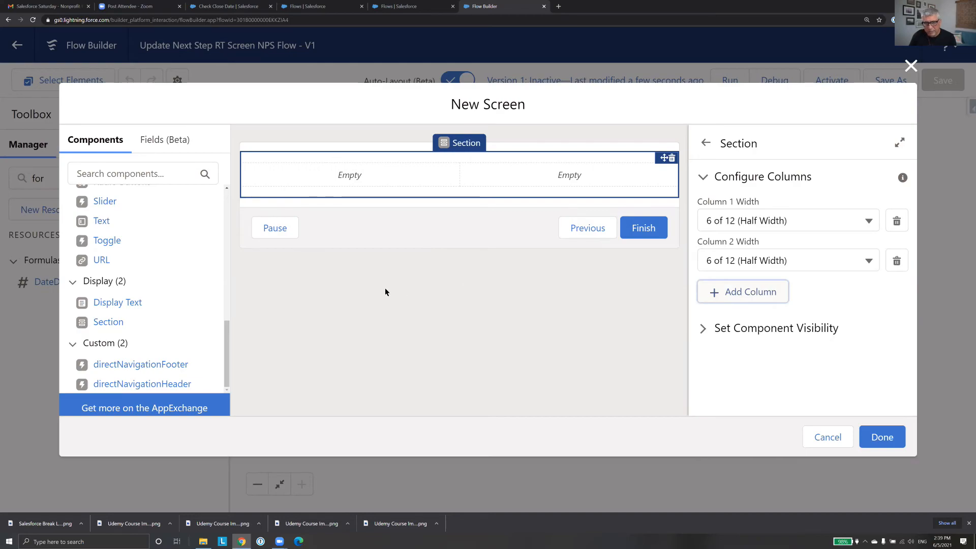
Select Opportunity from Get_Opp as the record variable that supplies record fields for the screen
drag(227, 362, 224, 215)
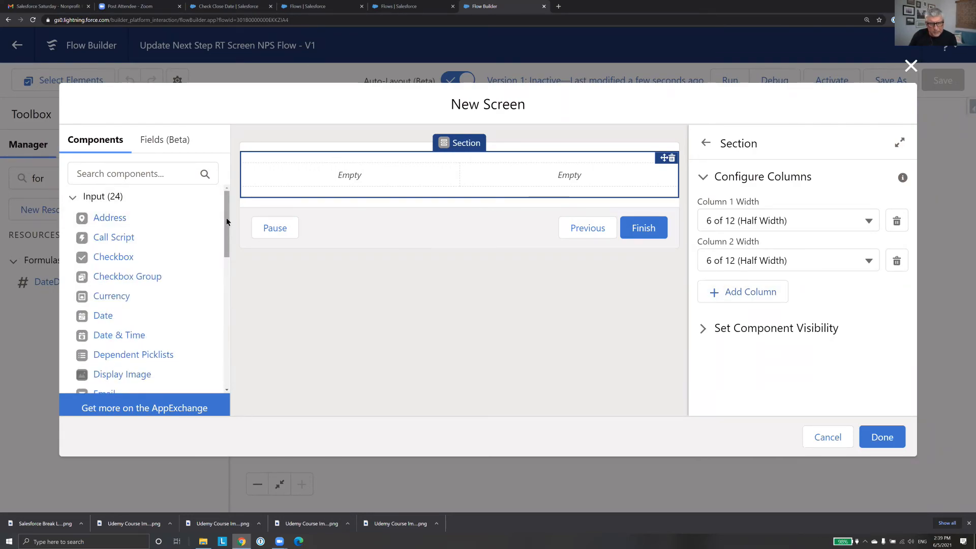
drag(226, 218, 228, 212)
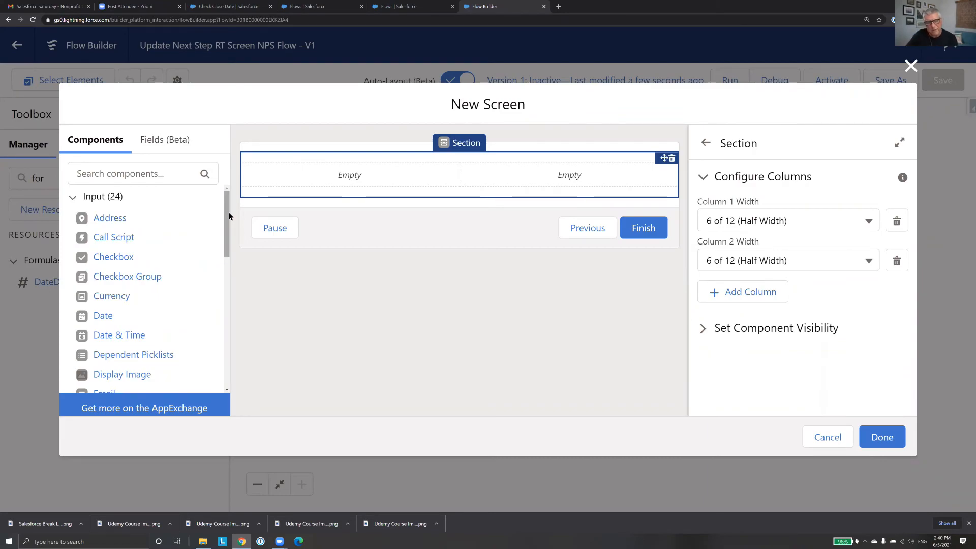
click(172, 142)
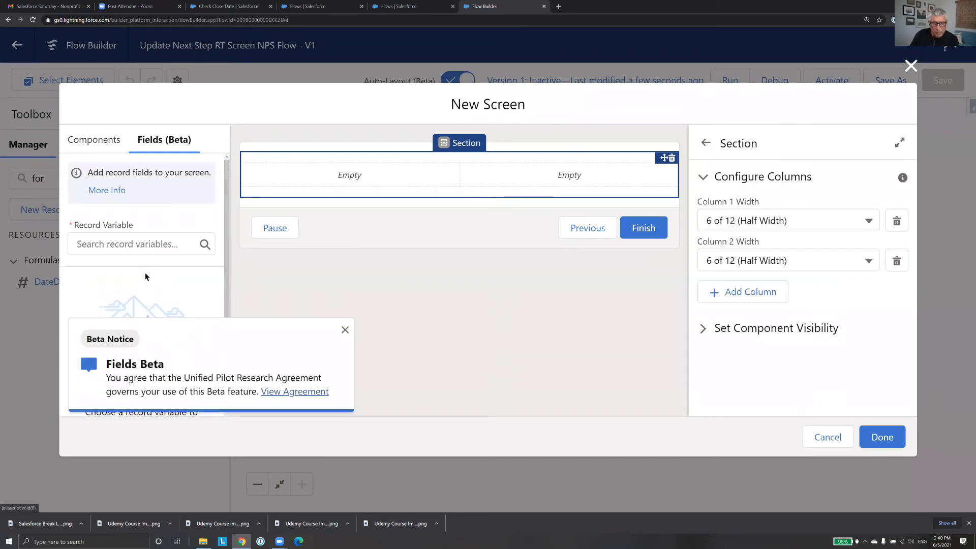
click(135, 243)
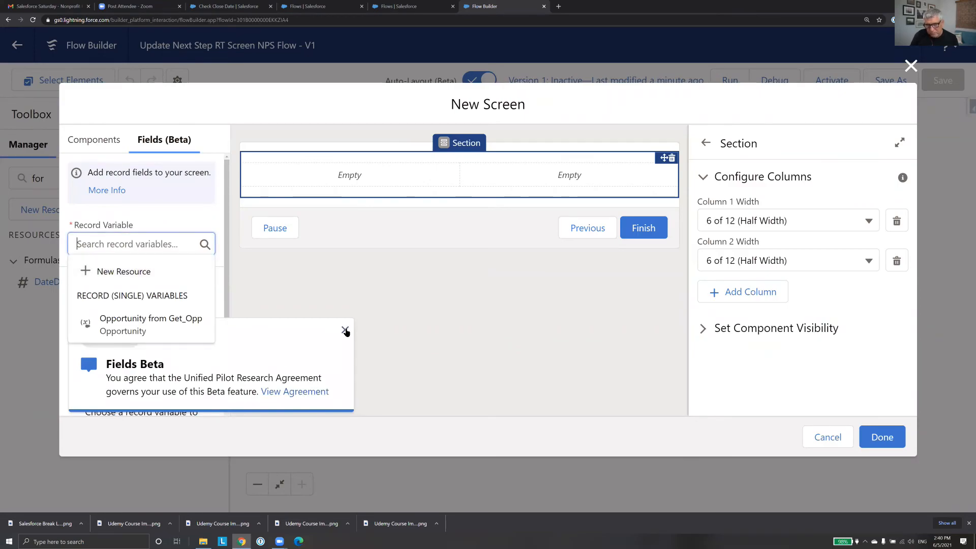
click(344, 329)
click(104, 243)
text(get)
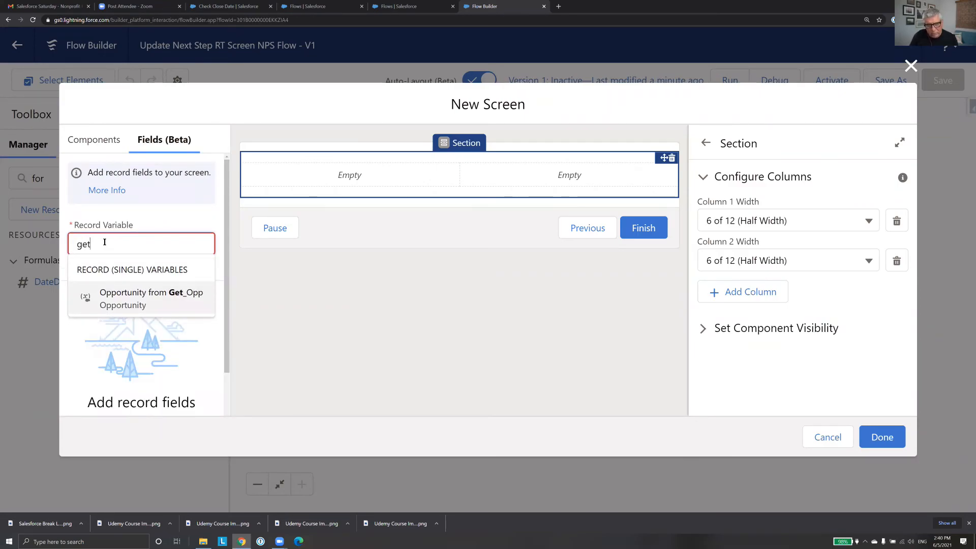
click(130, 307)
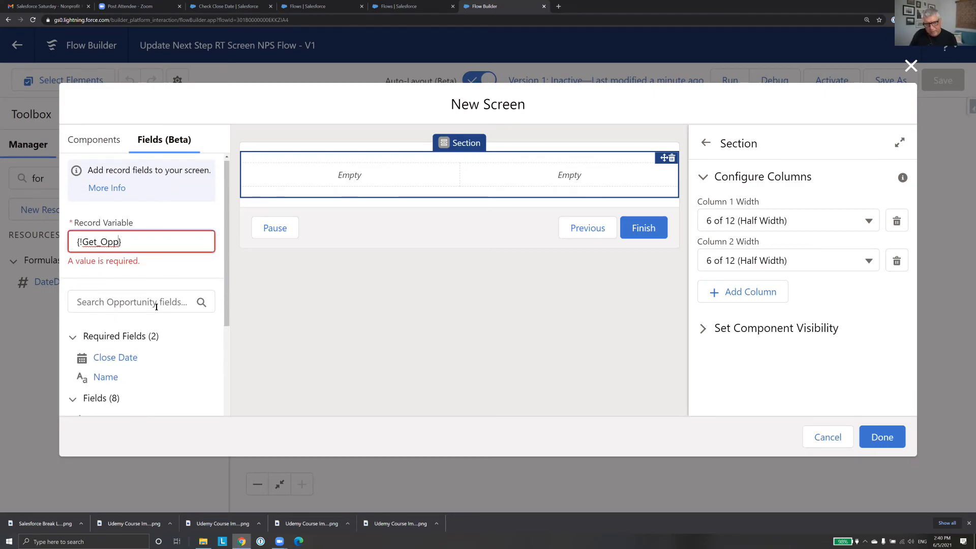
Place the opportunity's Name field in the section's first column and Close Date in the second, and try to finish the screen
scroll(149, 301, down, 2)
scroll(118, 248, down, 1)
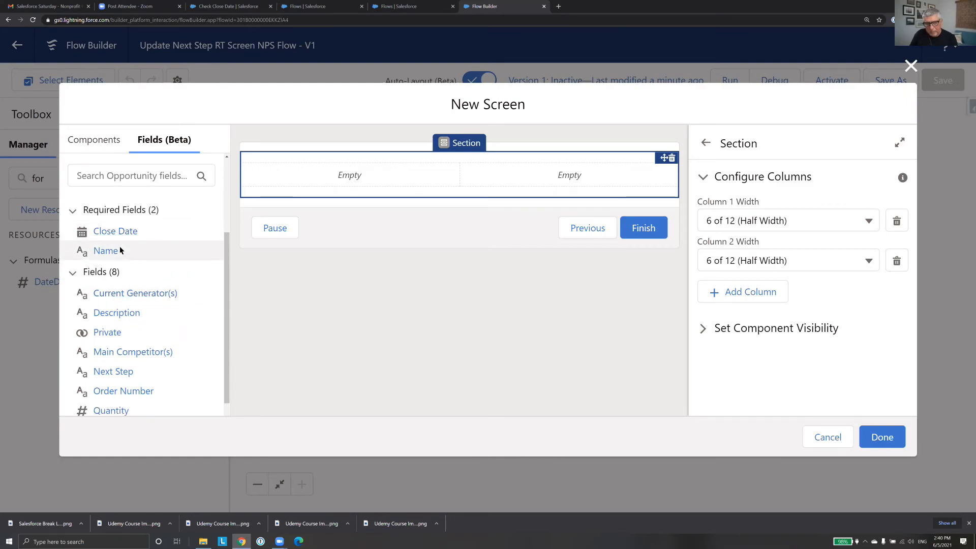
drag(110, 253, 313, 169)
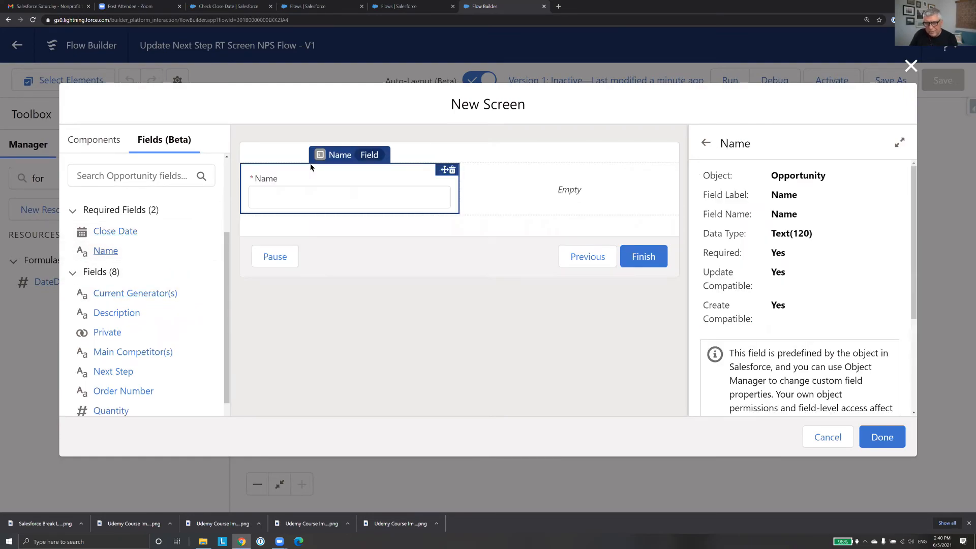
drag(124, 231, 578, 197)
click(95, 139)
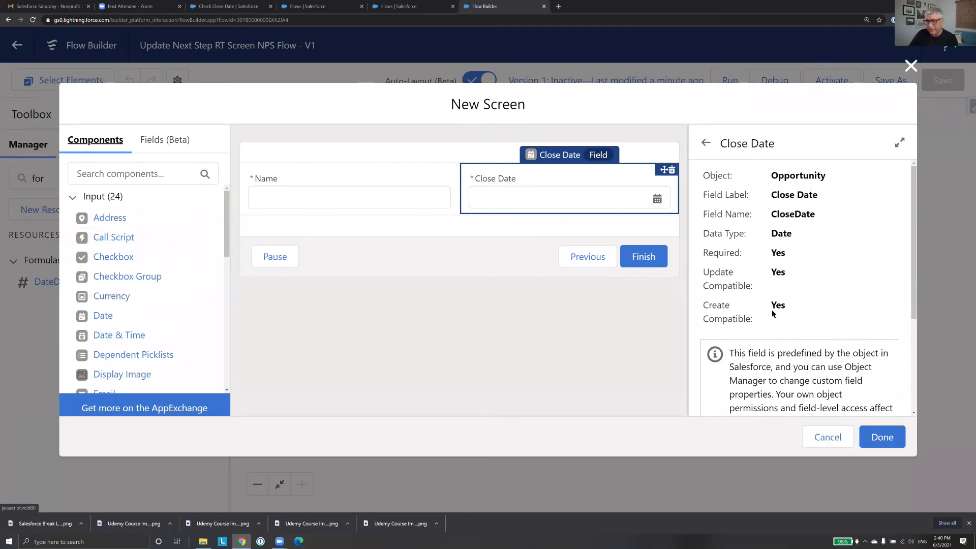
click(878, 440)
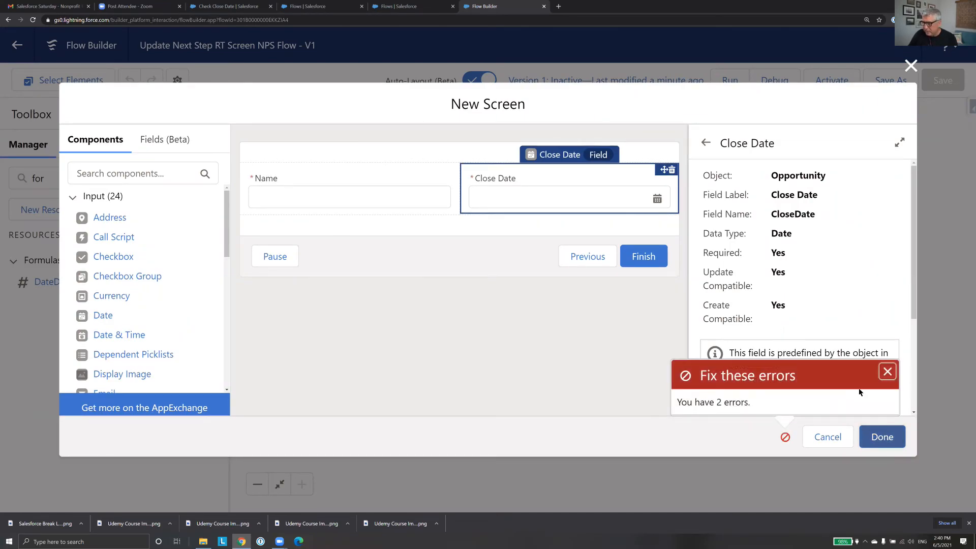
Label the new screen Opportunity Screen, accept it, and save the flow
click(887, 372)
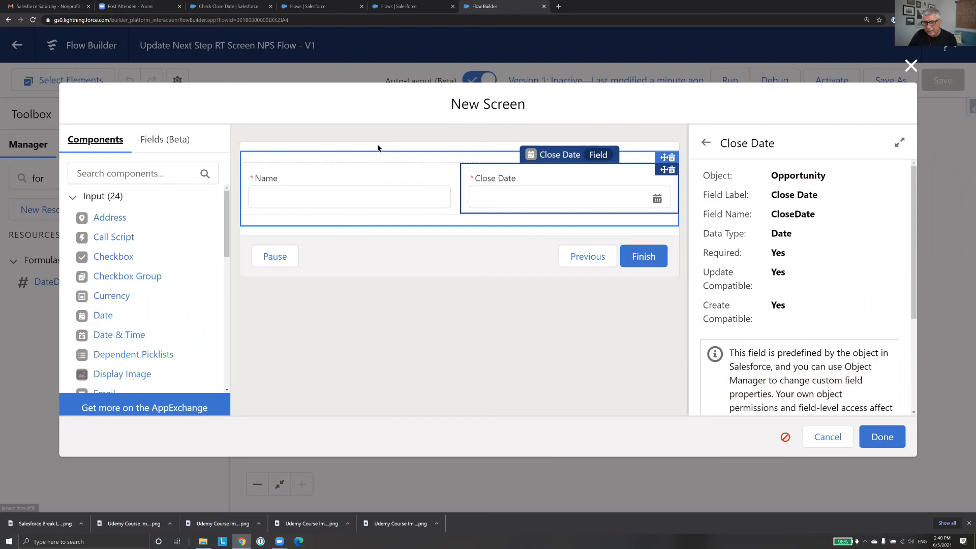
click(375, 143)
click(718, 192)
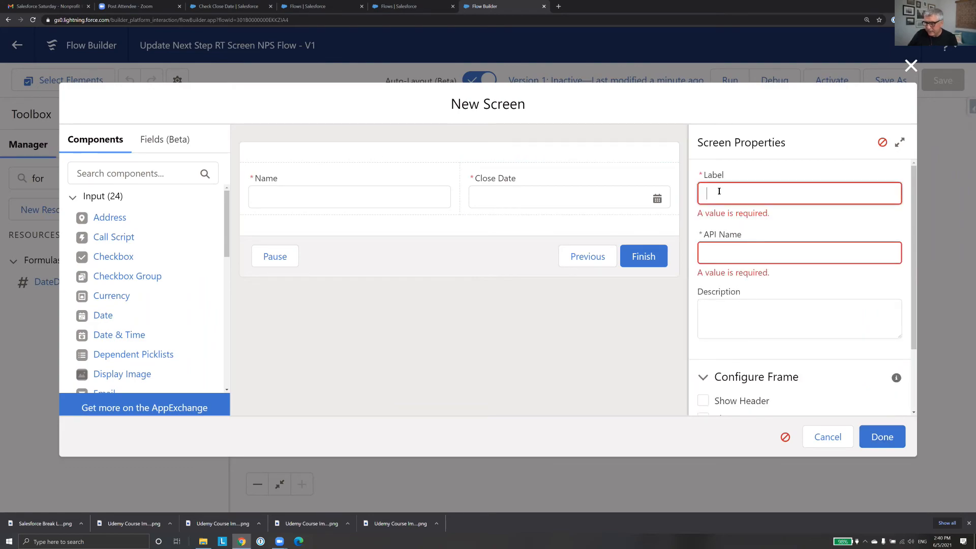
text(Opportu)
key(BackSpace)
key(BackSpace)
text(unity Screen)
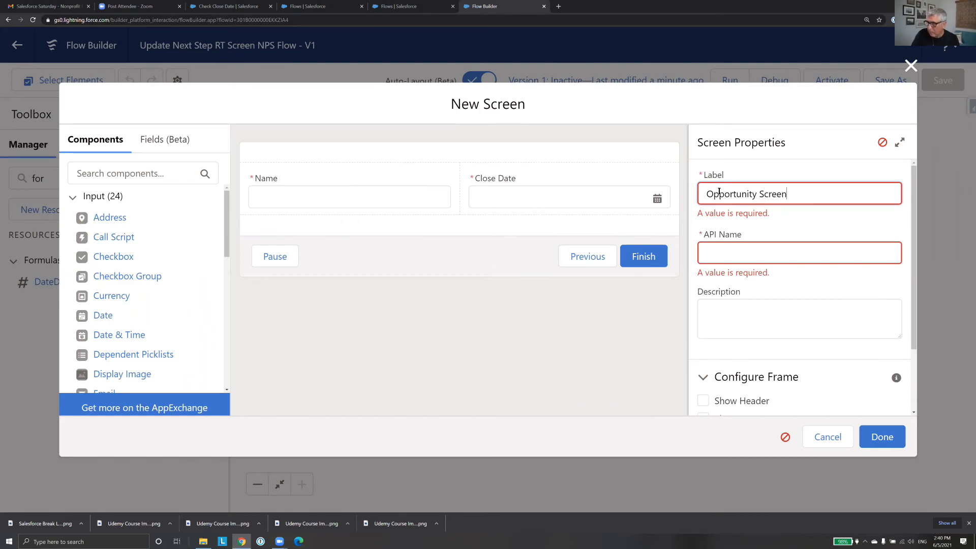
click(889, 438)
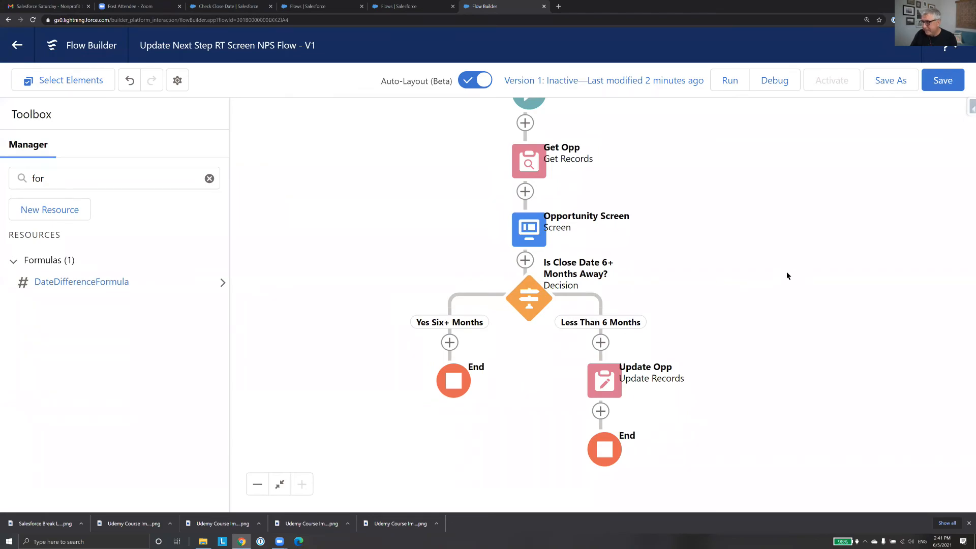
click(935, 85)
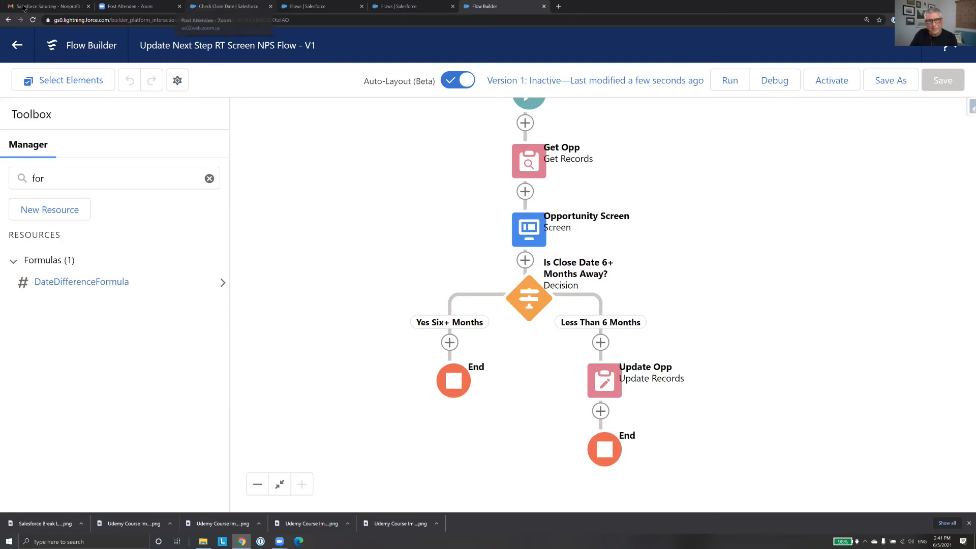
Open the Opp Is Changed 7 opportunity from its Check Close Date task and copy the record ID from its URL
click(216, 7)
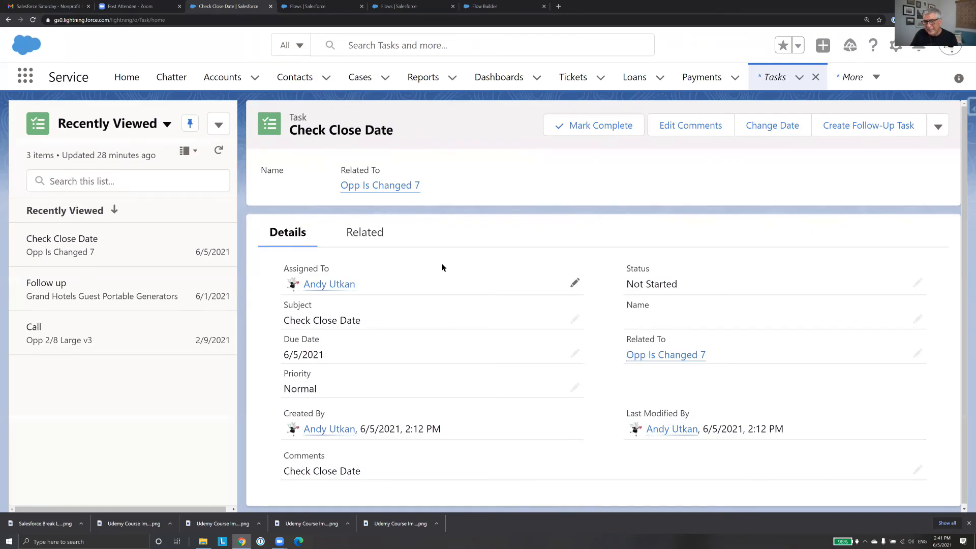
click(678, 355)
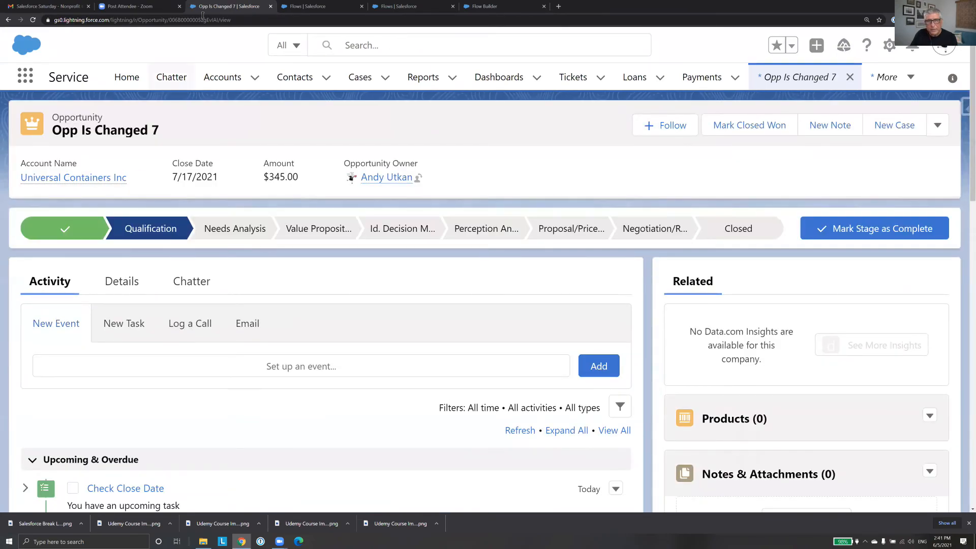
double_click(205, 20)
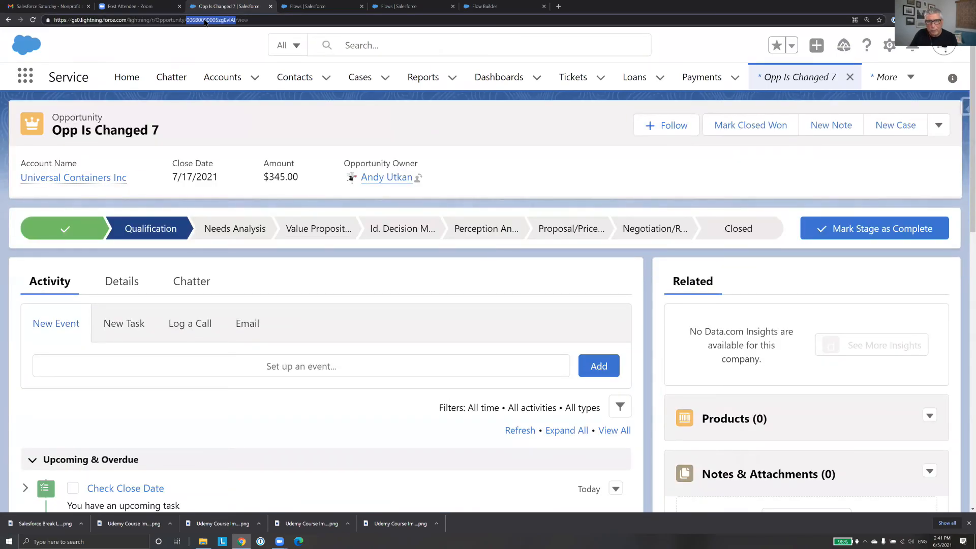
right_click(204, 22)
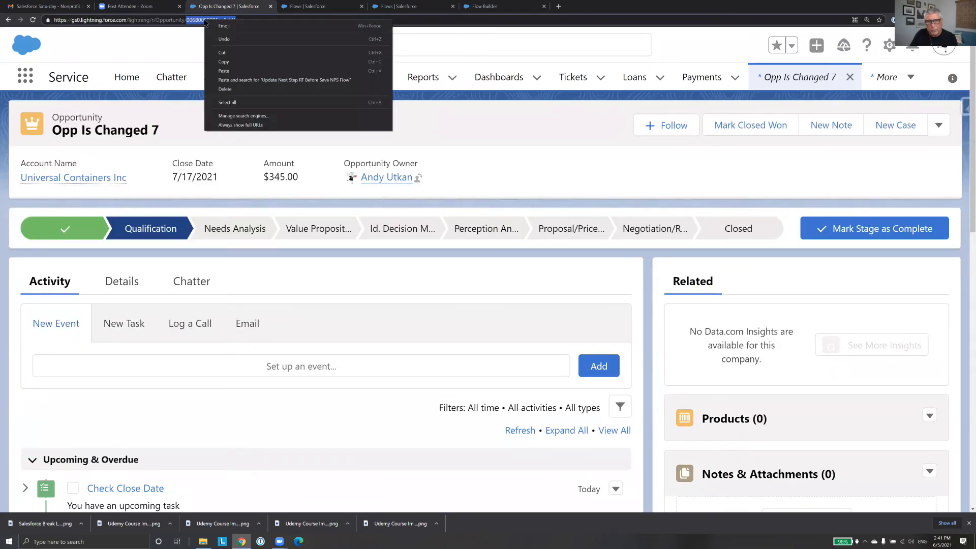
click(236, 61)
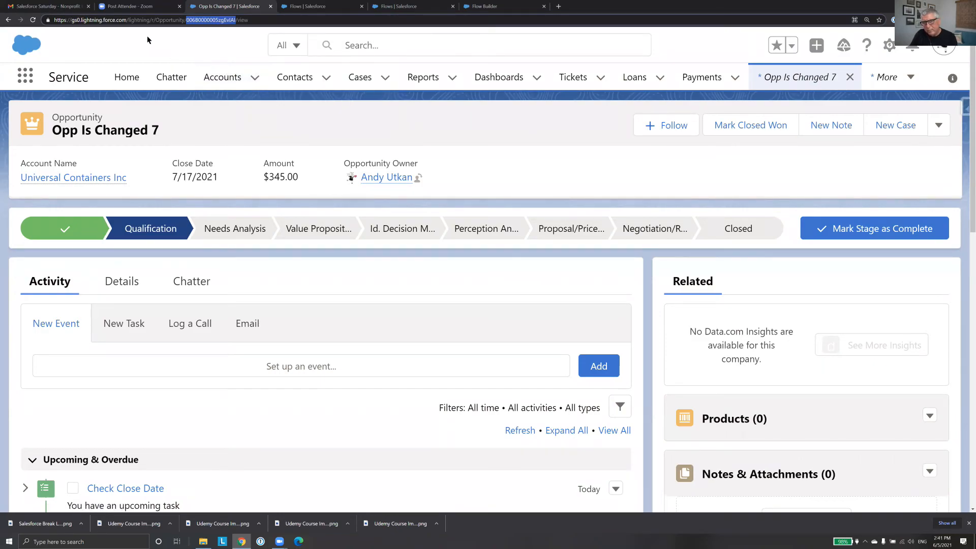
Debug the flow with the copied opportunity ID as recordId, check the screen it renders, and close the debug run
click(406, 8)
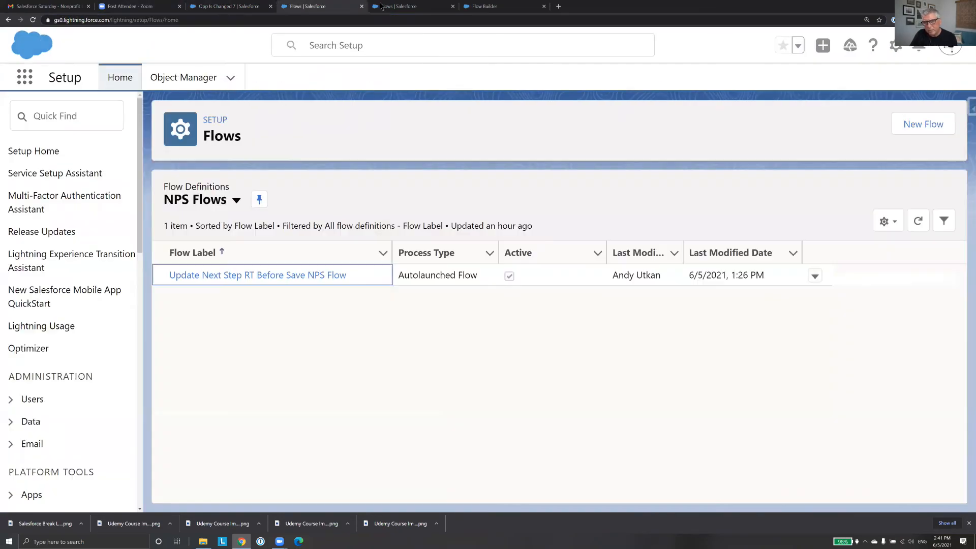
click(488, 6)
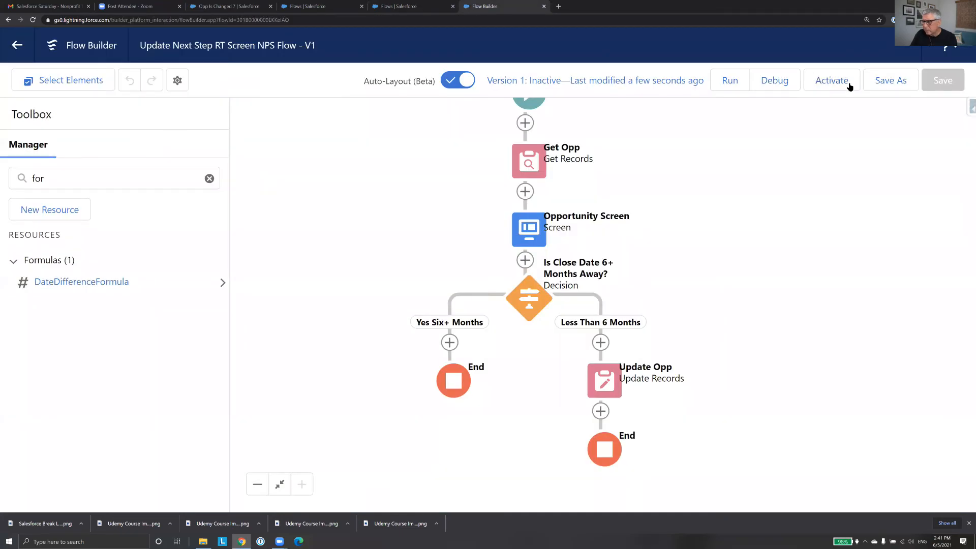
click(780, 88)
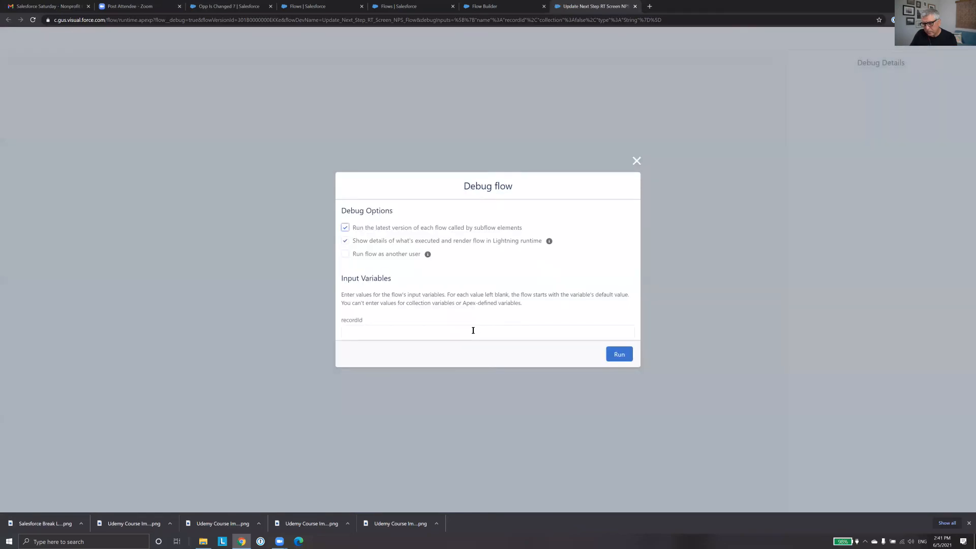
click(473, 333)
key(ctrl+v)
click(622, 355)
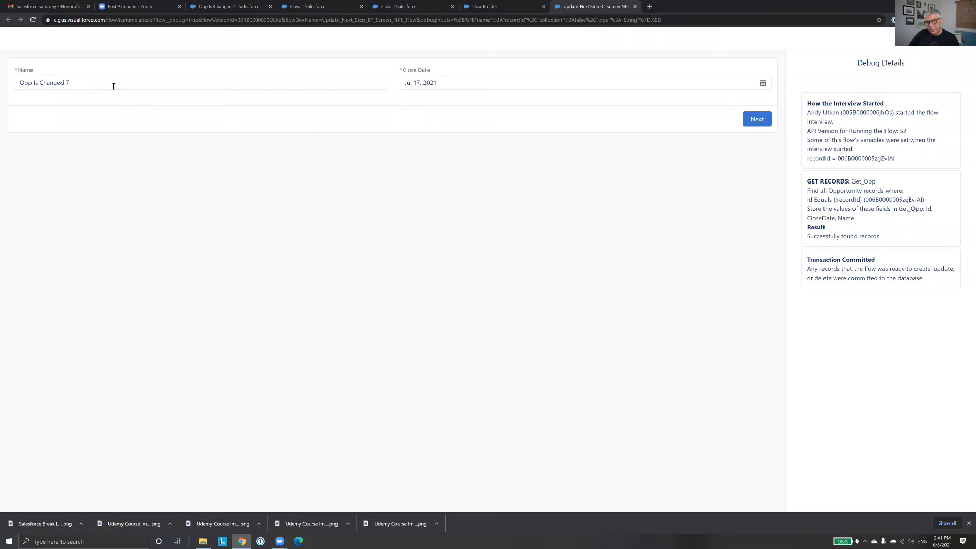
click(634, 6)
double_click(596, 377)
scroll(565, 205, down, 3)
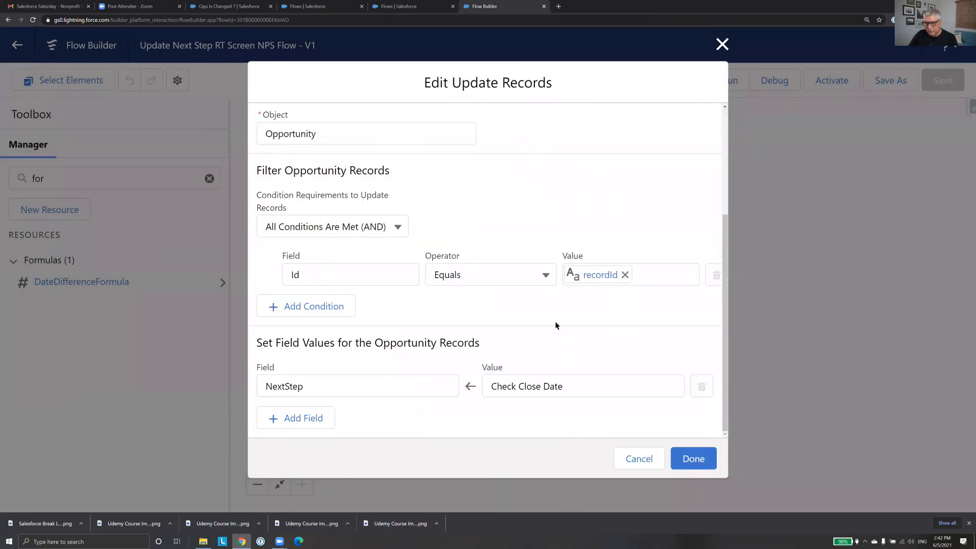
click(310, 424)
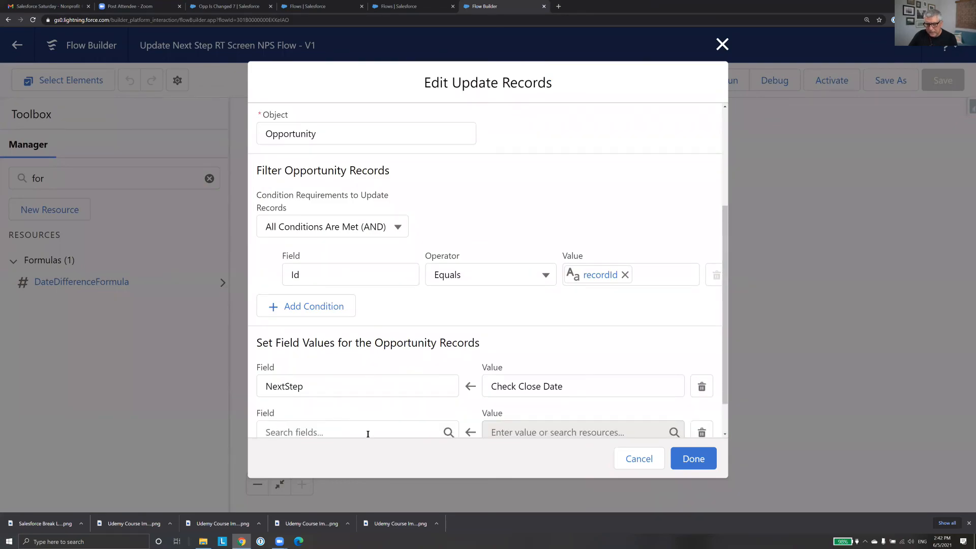
scroll(387, 411, down, 2)
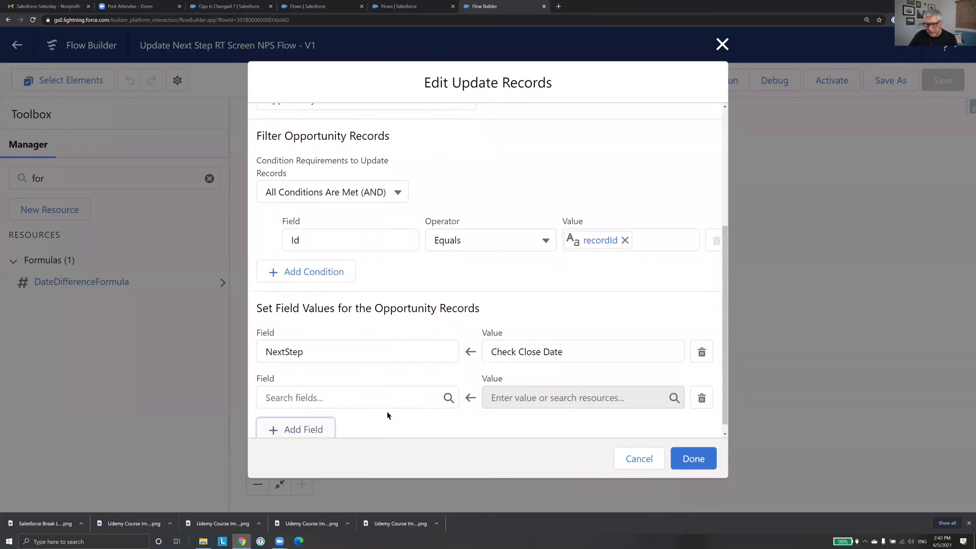
click(392, 386)
click(414, 408)
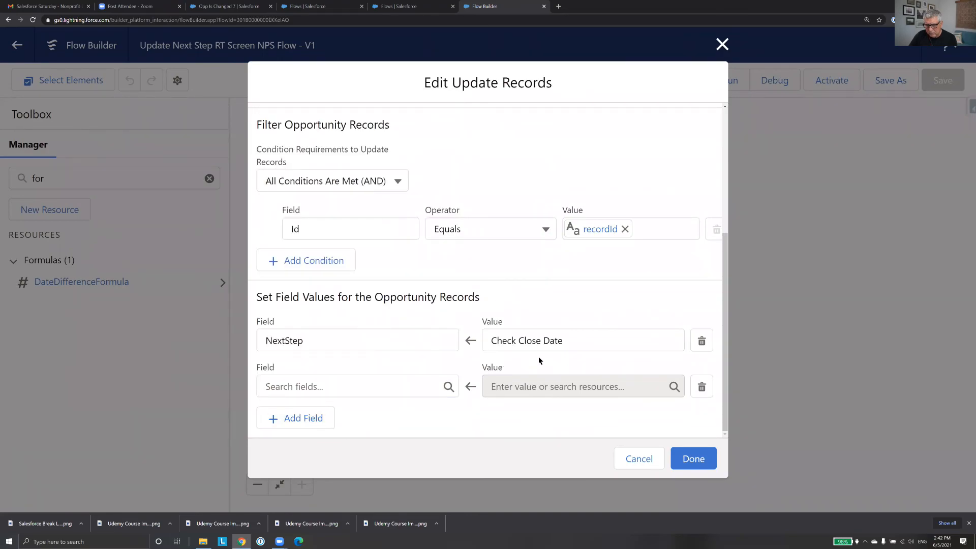
click(641, 459)
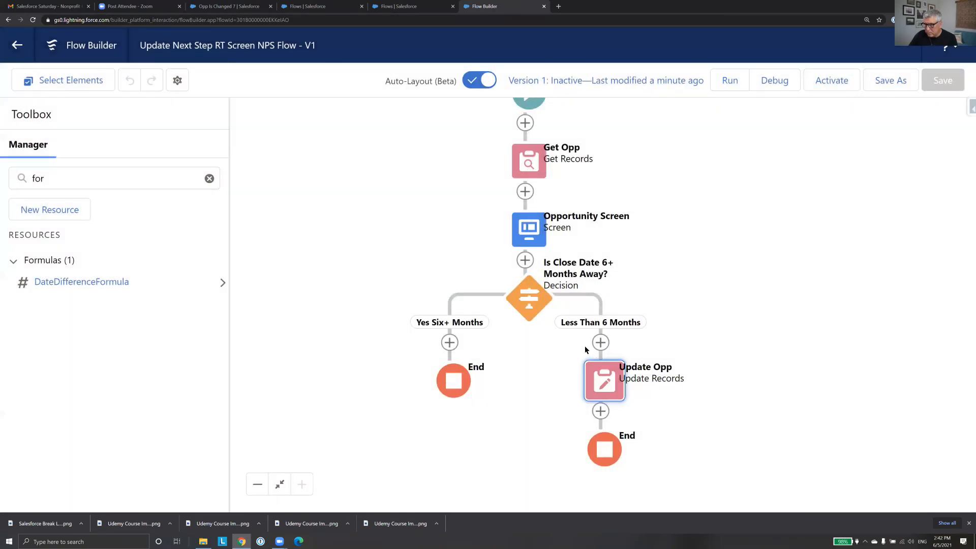
Insert an Update Records element between Opportunity Screen and the Is Close Date 6+ Months Away? decision, labelled Update Close Date with API name Update_Close_Date
click(525, 260)
drag(604, 371, 601, 471)
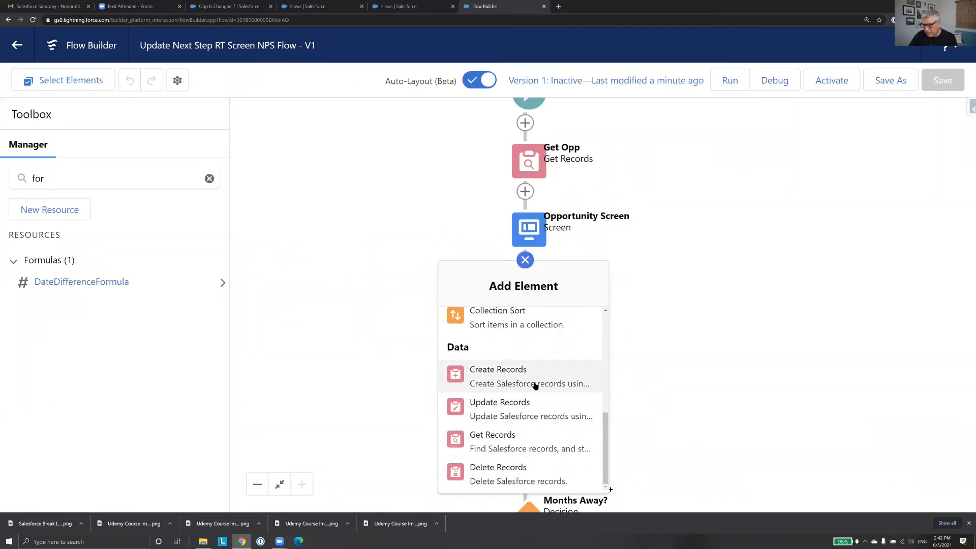
click(532, 402)
text(Update)
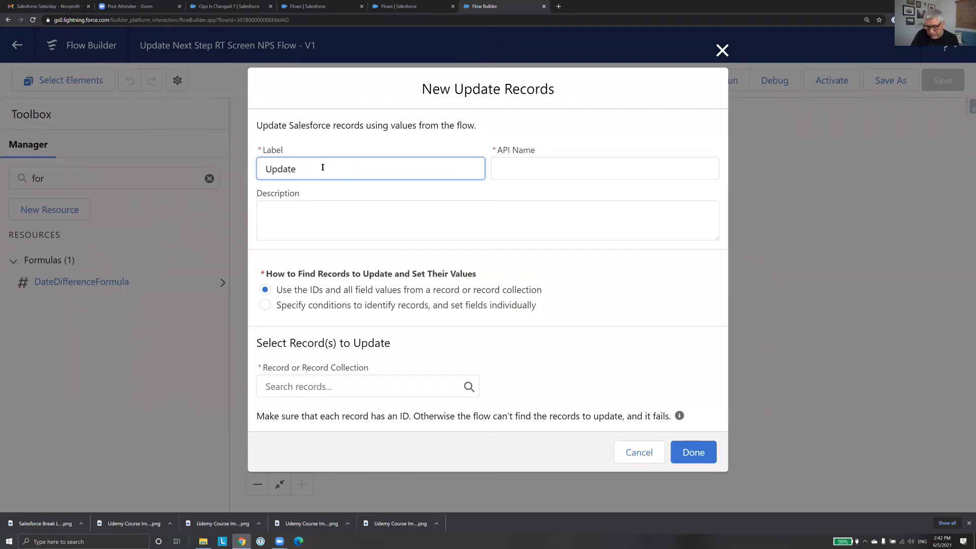
text( Close Date)
click(591, 161)
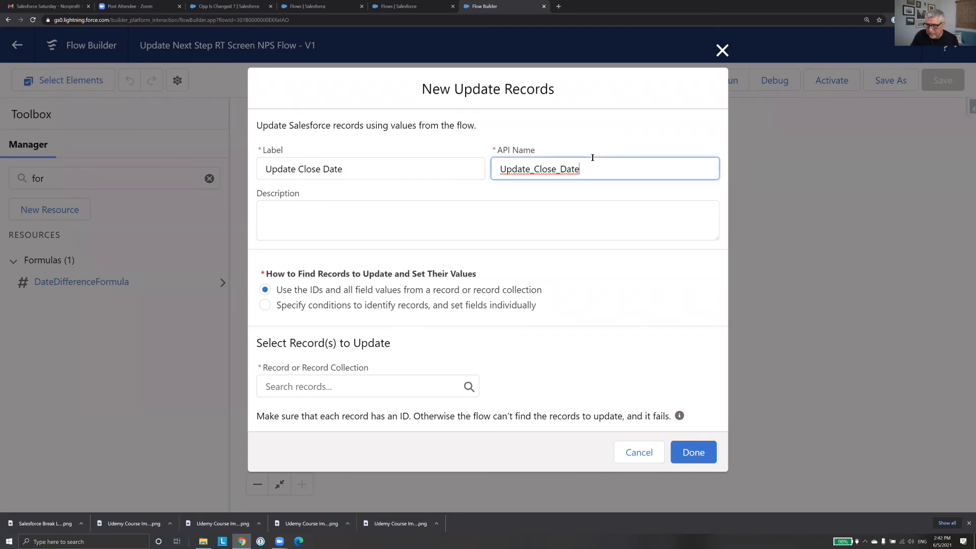
Set Opportunity from Get_Opp as the record that Update Close Date updates, accept the element, and save the flow
click(407, 382)
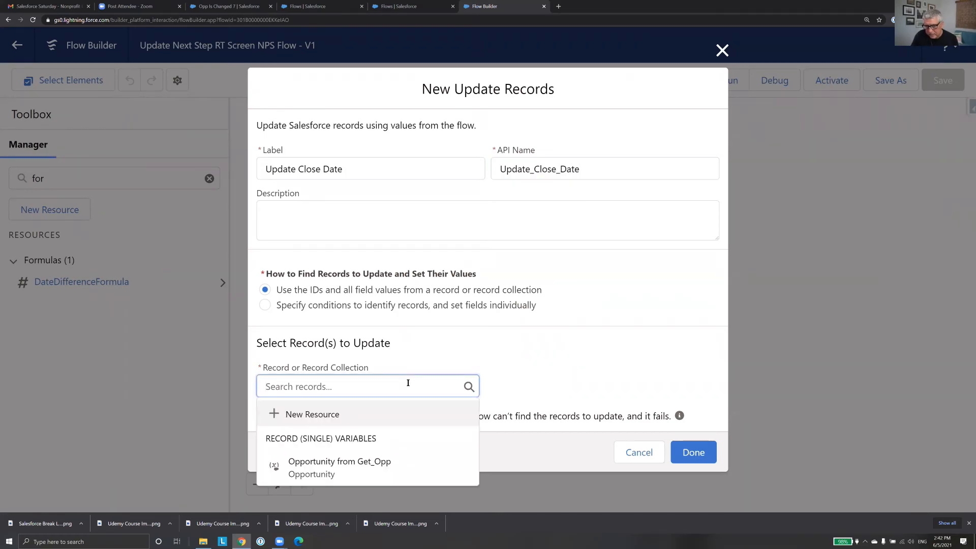
click(398, 463)
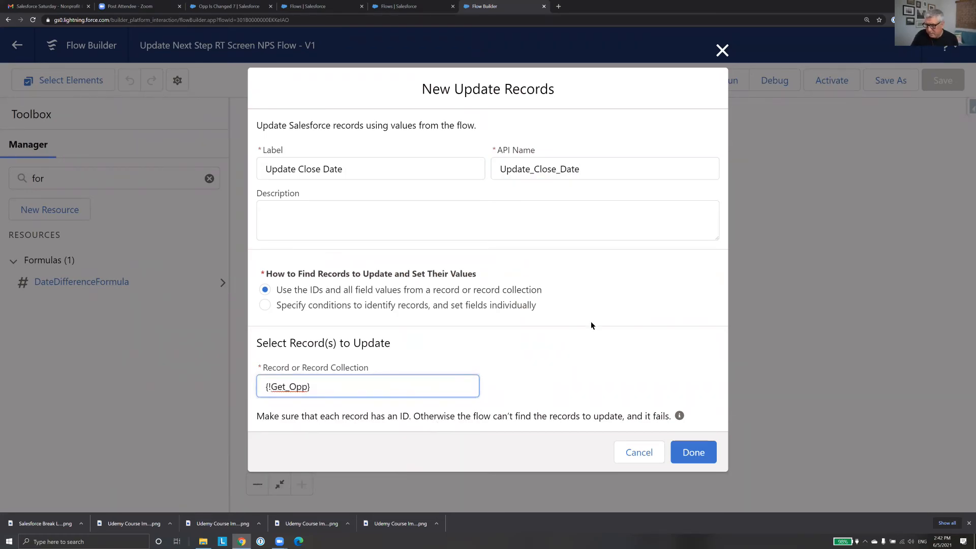
click(695, 453)
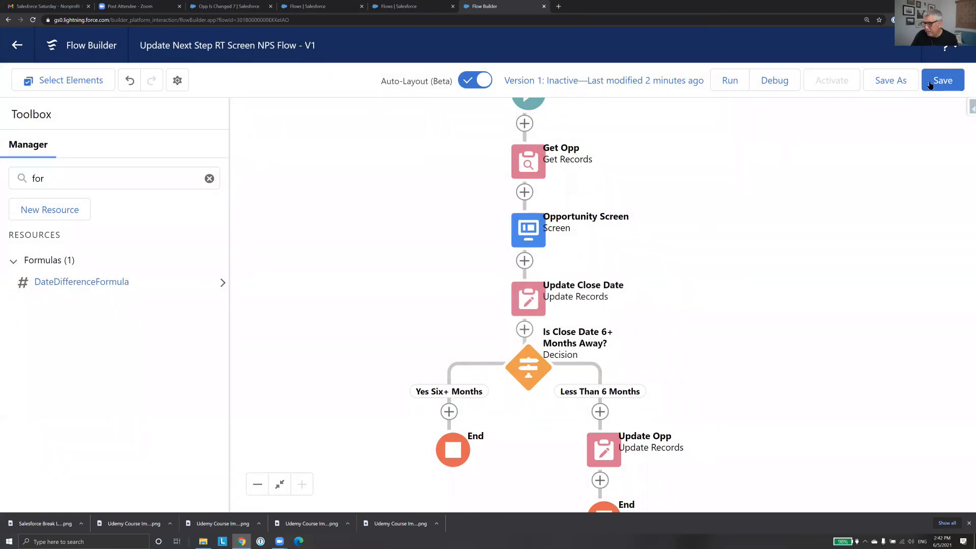
click(936, 88)
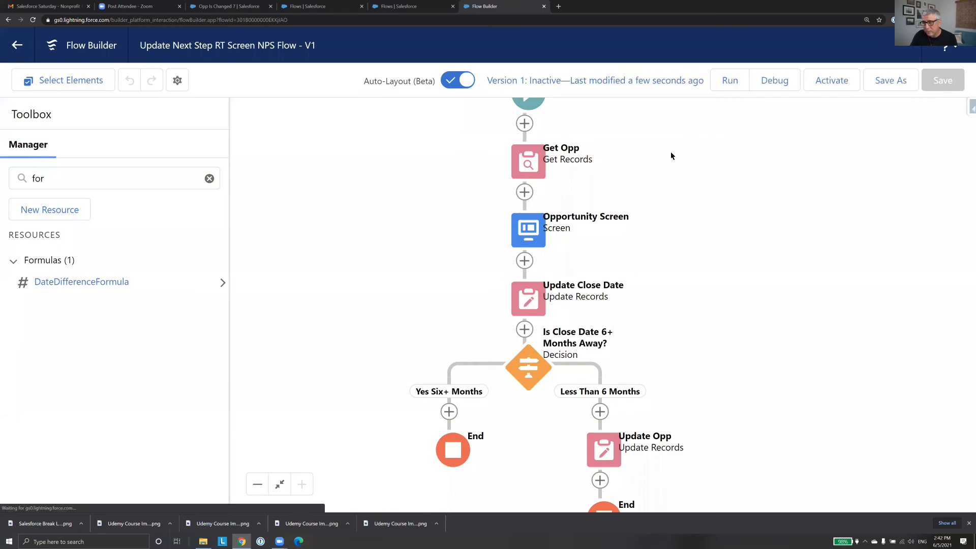
Debug the saved flow with the copied opportunity ID as the recordId input
click(774, 81)
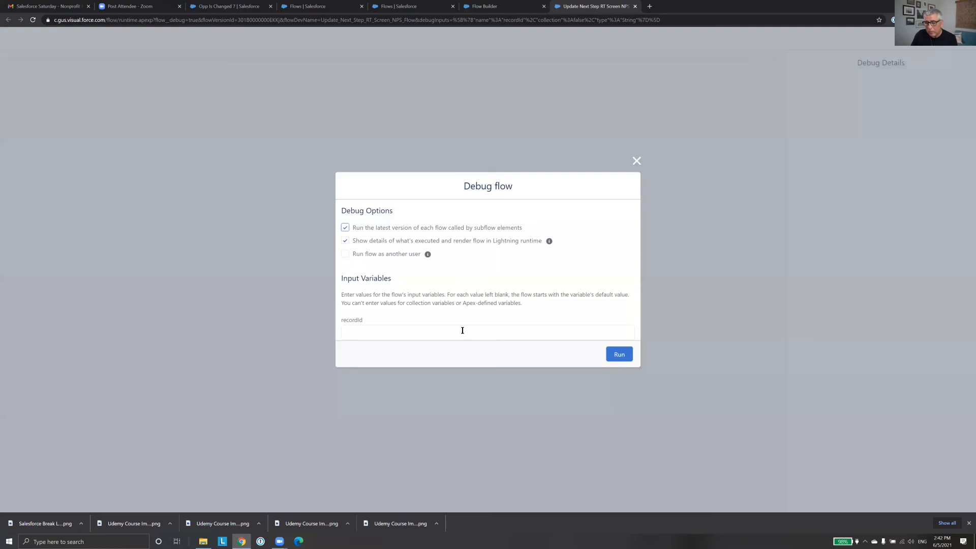
click(462, 331)
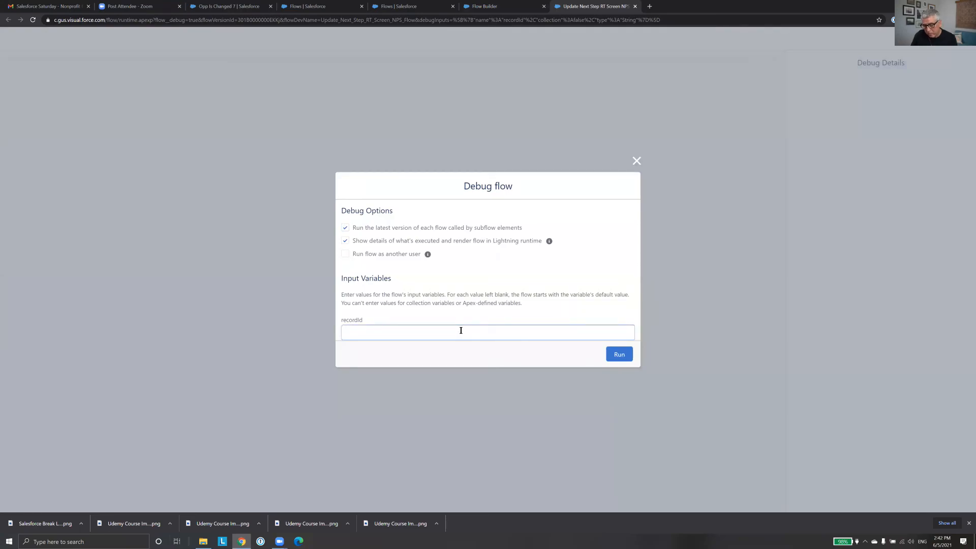
text(006B0000005zgEvIAI)
click(619, 354)
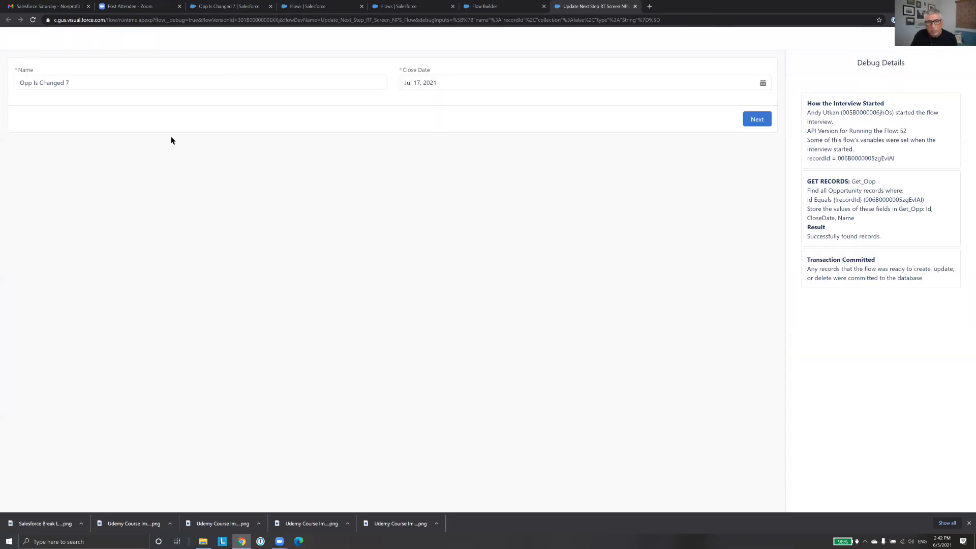
Change the opportunity's Name to Opp NPS on the running flow screen
click(94, 80)
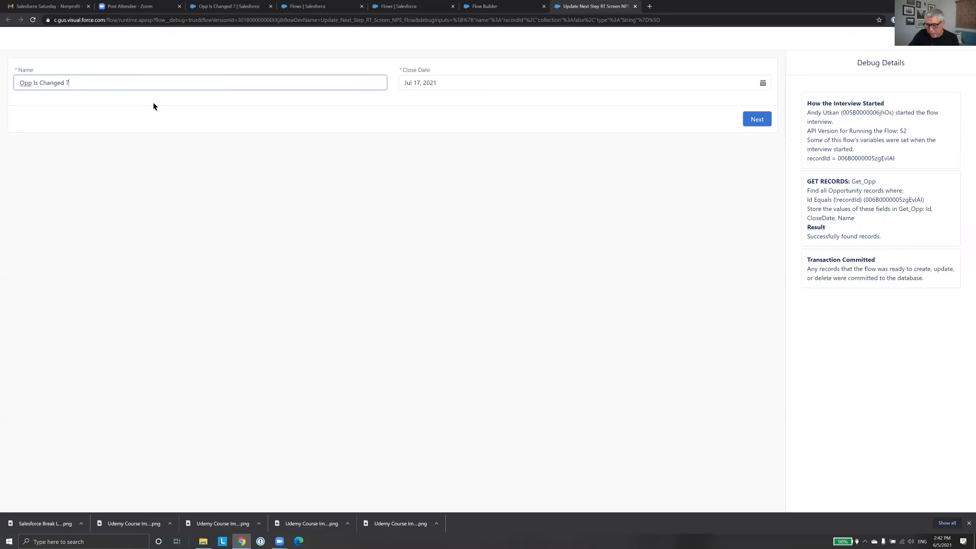
key(BackSpace)
text(NPS)
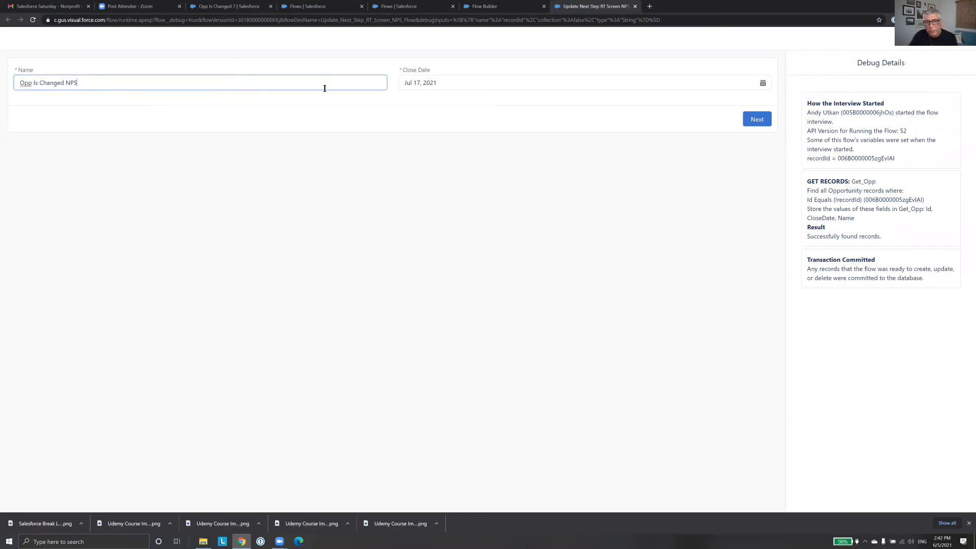
drag(65, 82, 34, 83)
key(BackSpace)
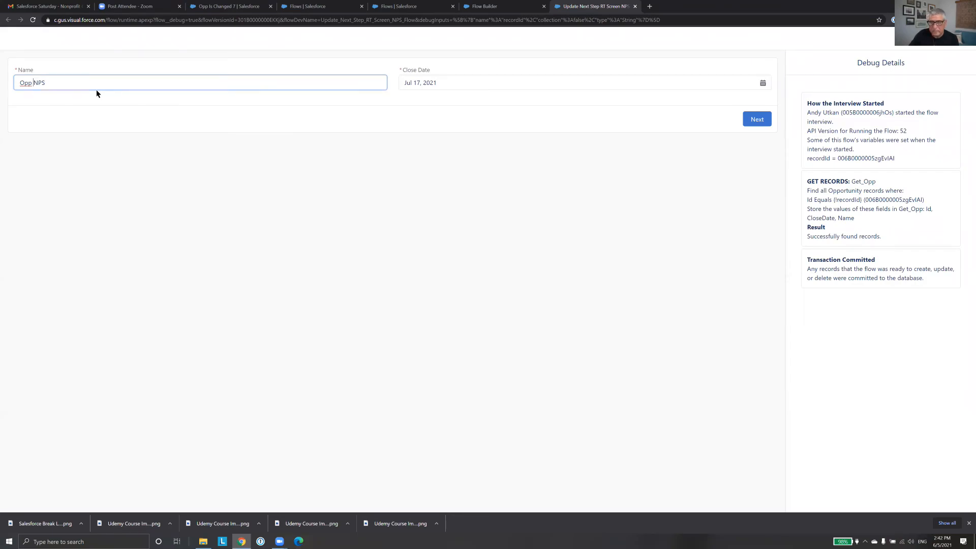
Set the Close Date to Jul 16, 2021 on the running flow screen and advance the flow to its end
click(445, 84)
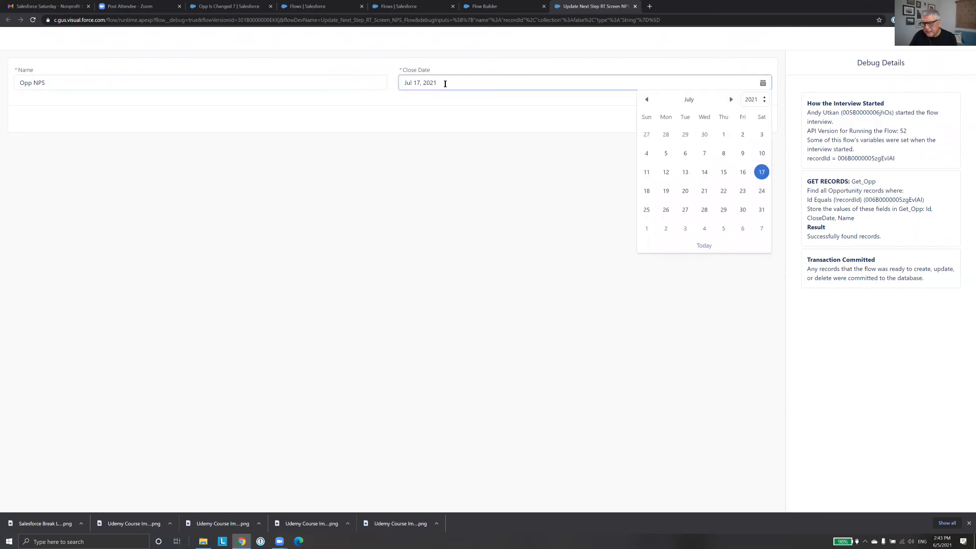
click(503, 67)
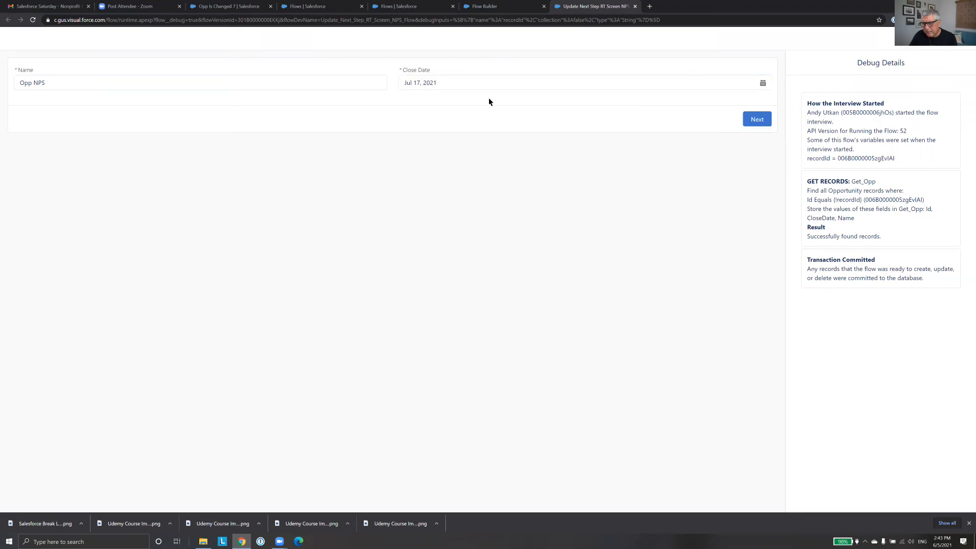
click(417, 84)
key(BackSpace)
text(6)
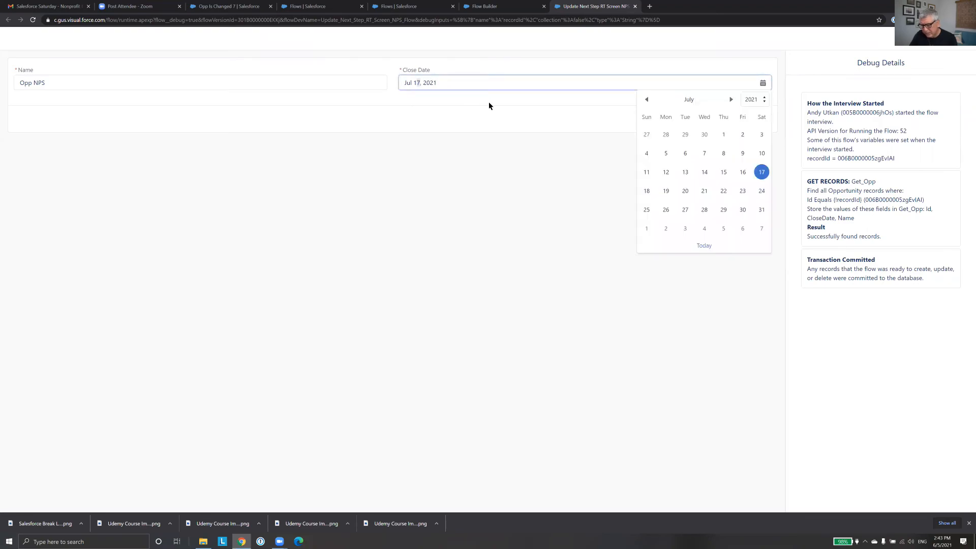
key(Escape)
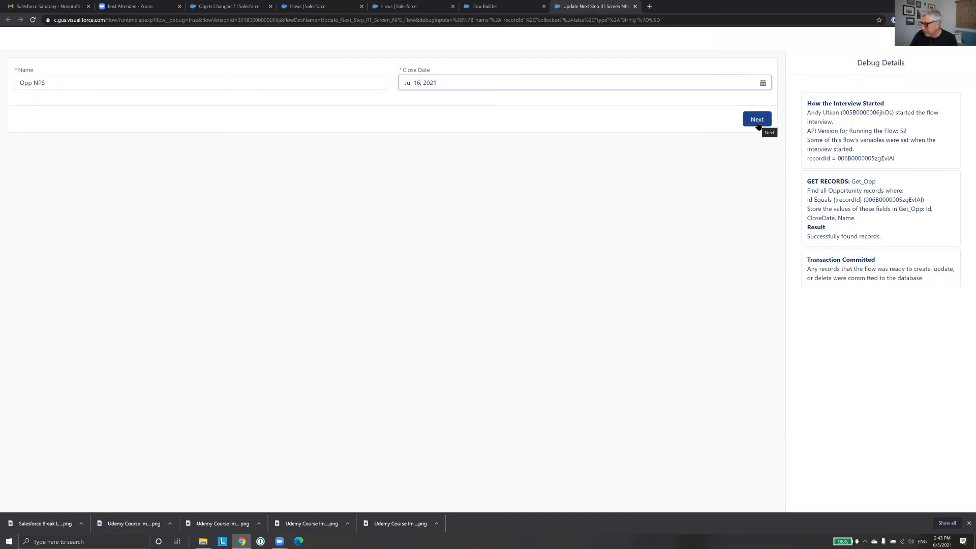
click(758, 124)
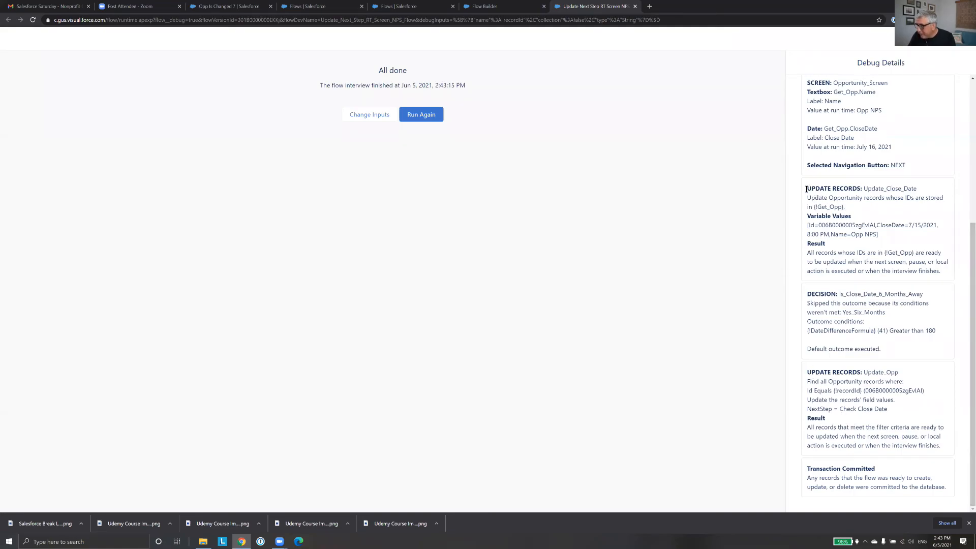
Examine the debug details for the Close Date and Name passed to Update_Close_Date and the NextStep value set by Update_Opp
drag(807, 188, 941, 262)
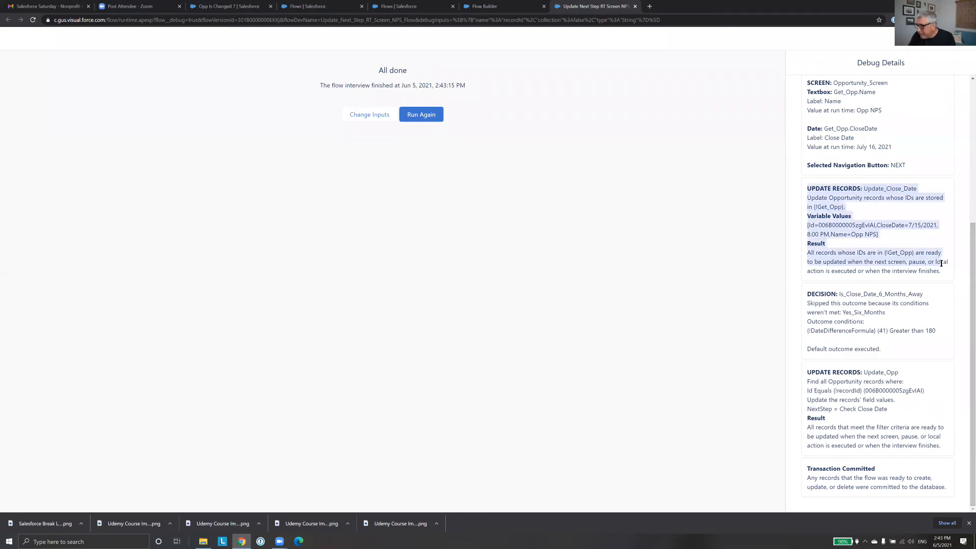
click(909, 225)
drag(938, 227, 939, 227)
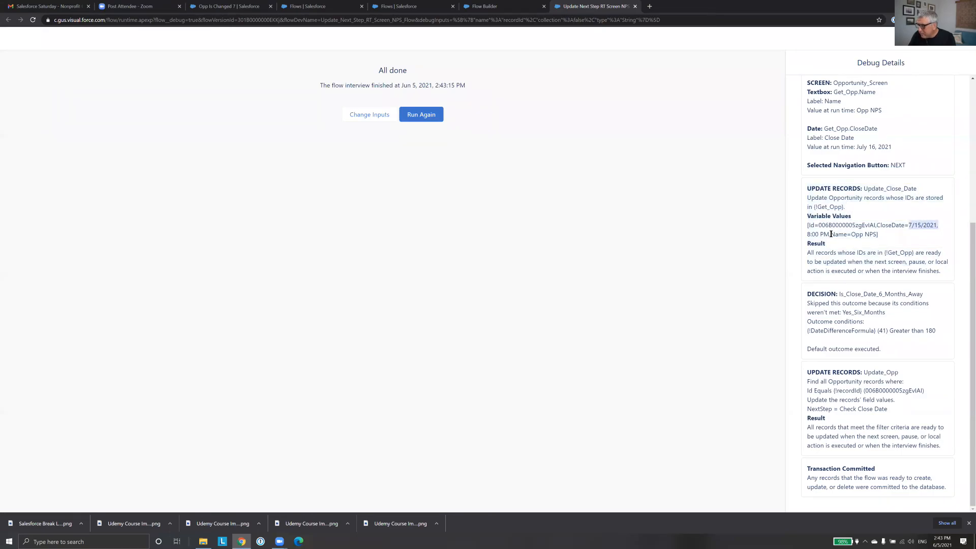
drag(850, 234, 876, 234)
drag(839, 409, 888, 410)
click(640, 274)
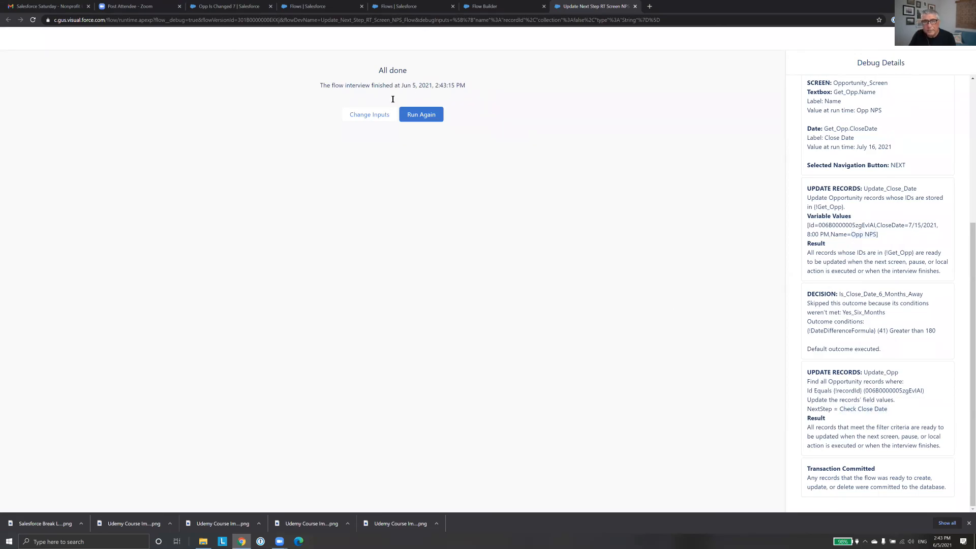
Open the opportunity record's details to check its Opportunity Name, Close Date and Next Step fields
click(216, 7)
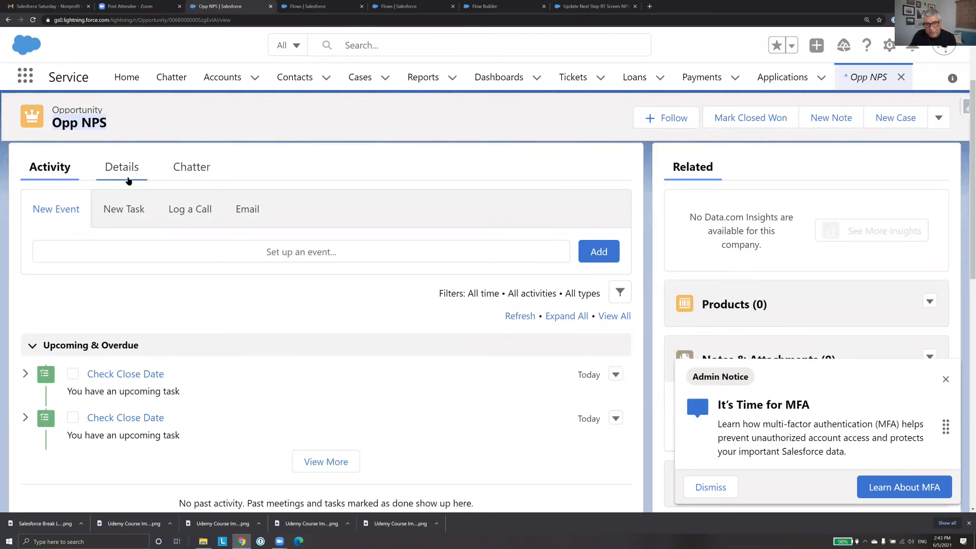
click(127, 179)
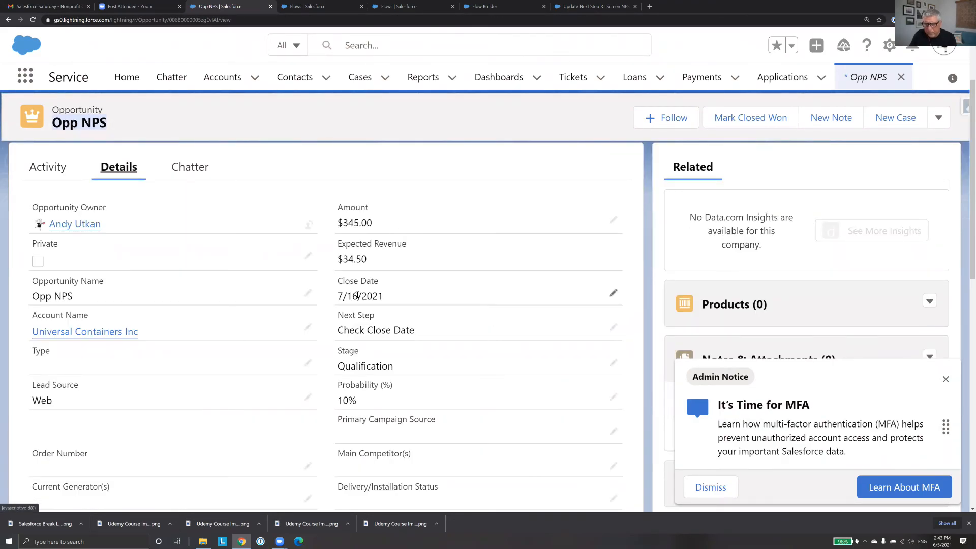